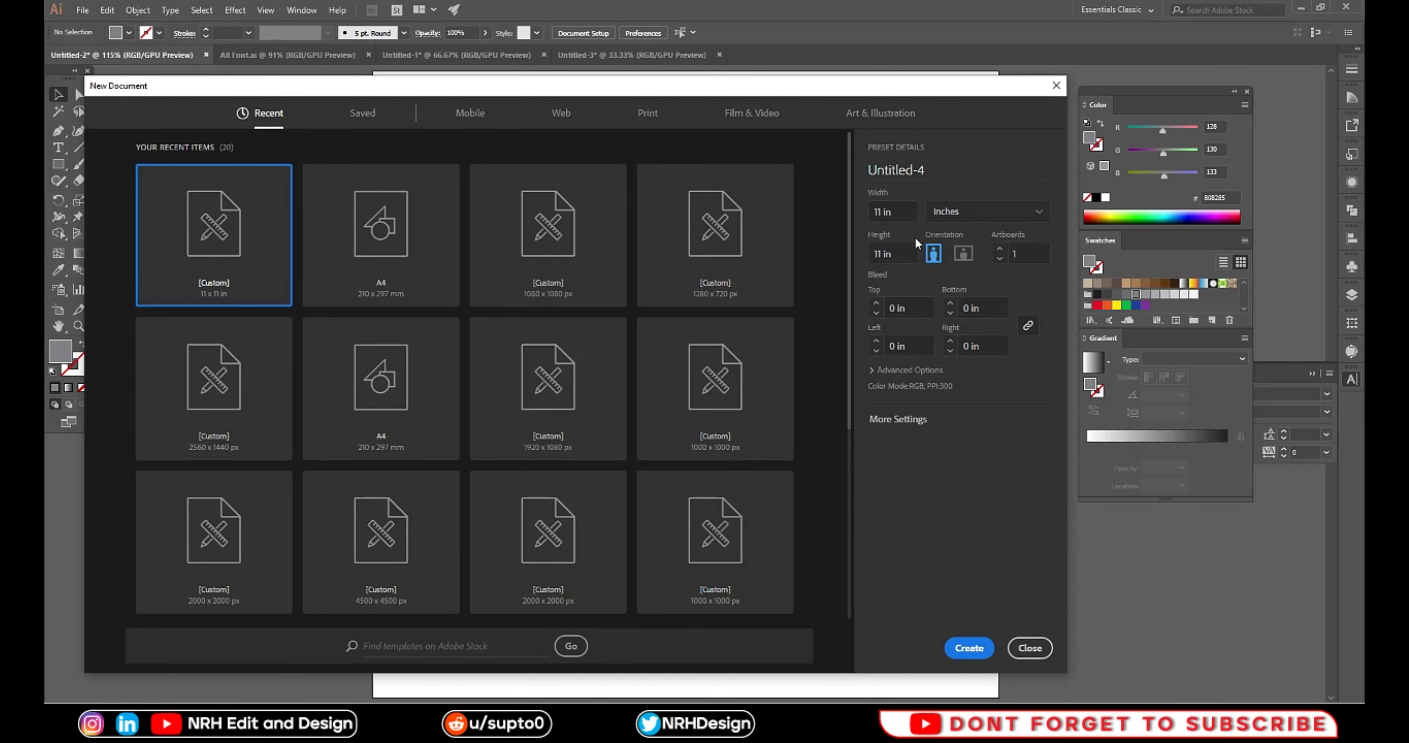
Keep width and height at 11 in and create the new document
{"action": "left_click", "coordinate": [905, 211]}
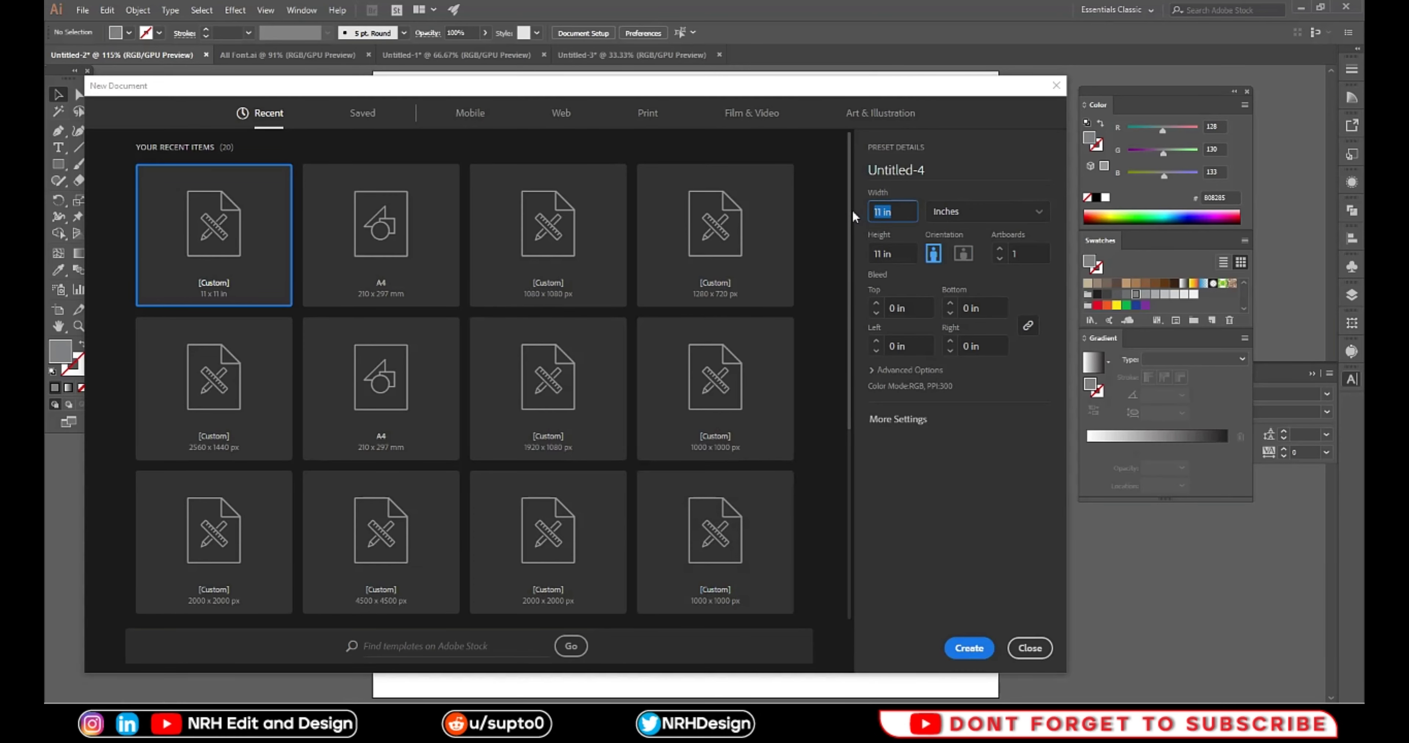
{"action": "left_click", "coordinate": [912, 253]}
{"action": "left_click", "coordinate": [943, 604]}
{"action": "left_click", "coordinate": [959, 649]}
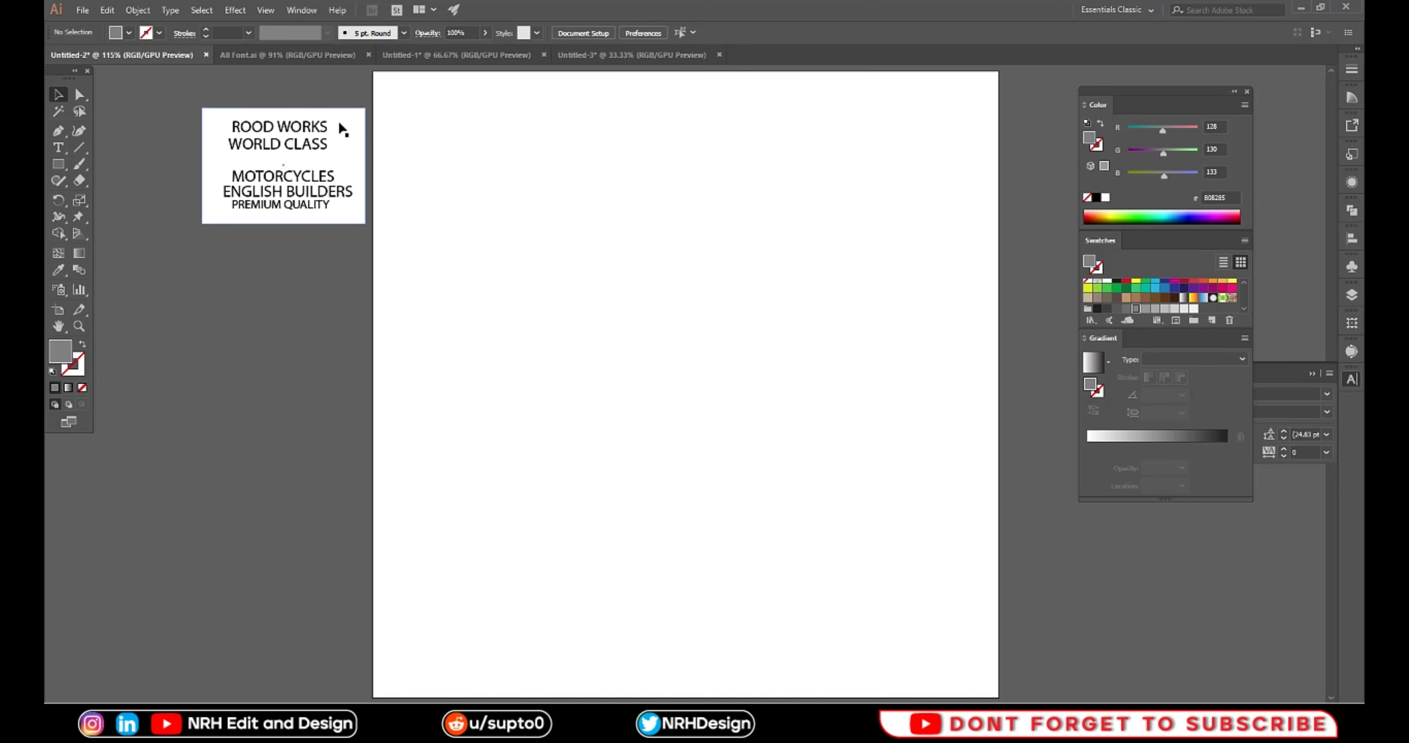
Select the row 10 and lower TEXT font samples on the All Font.ai sheet
{"action": "left_click", "coordinate": [305, 54]}
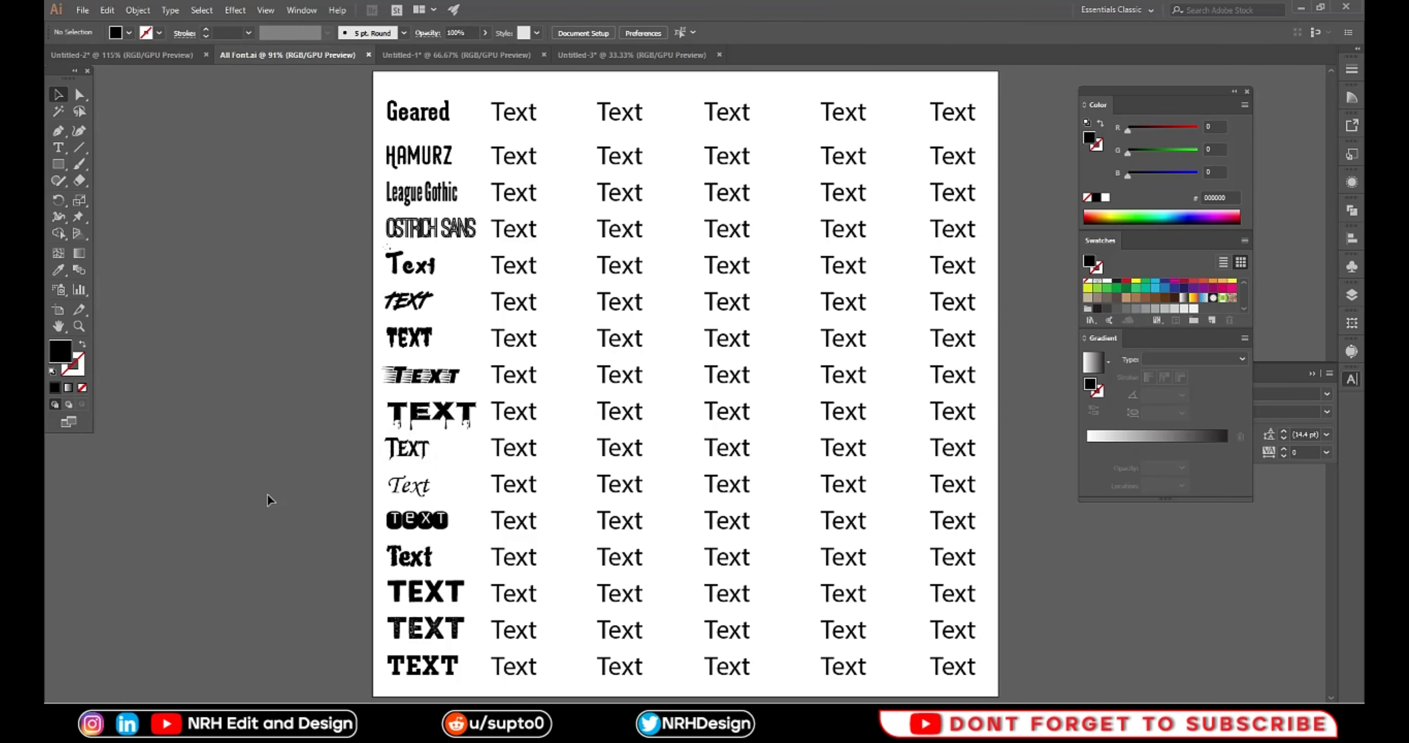
{"action": "left_click", "coordinate": [428, 456]}
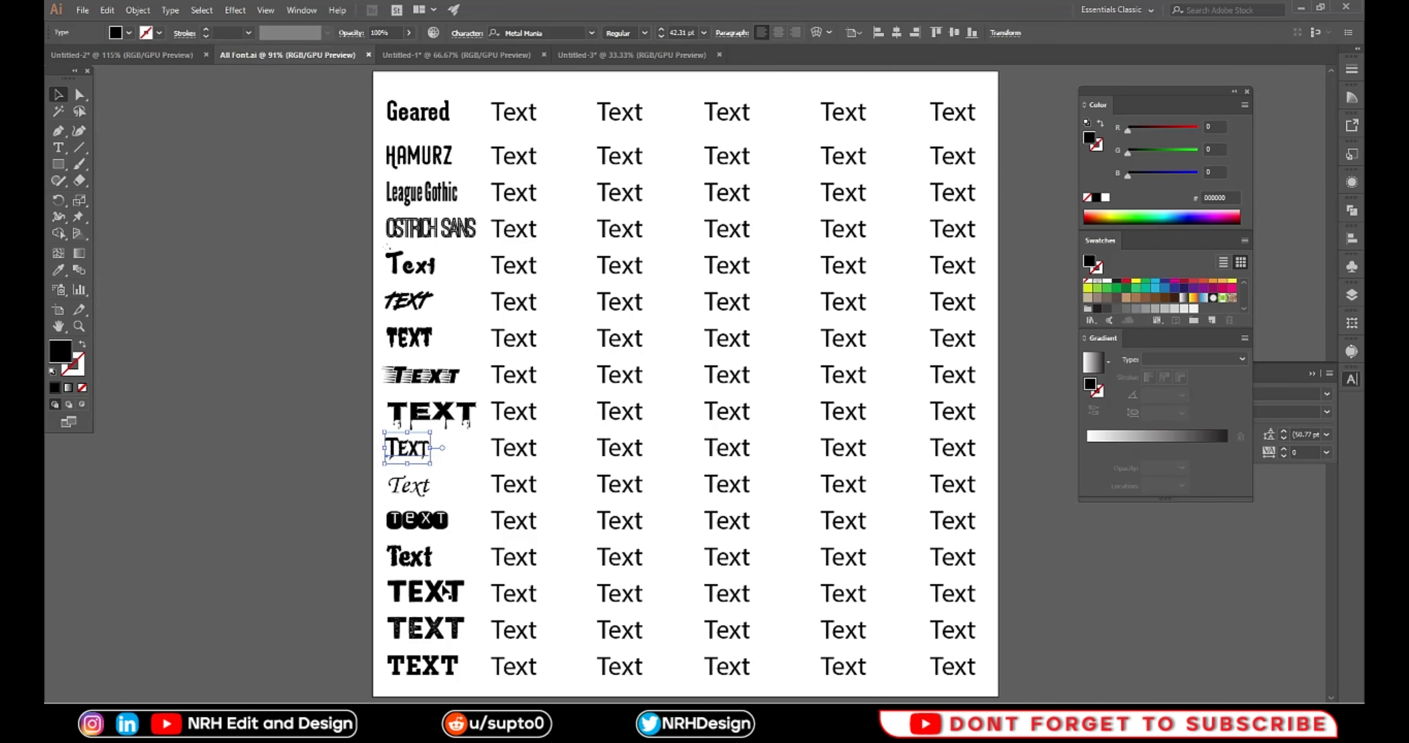
{"action": "left_click", "coordinate": [446, 640], "text": "shift"}
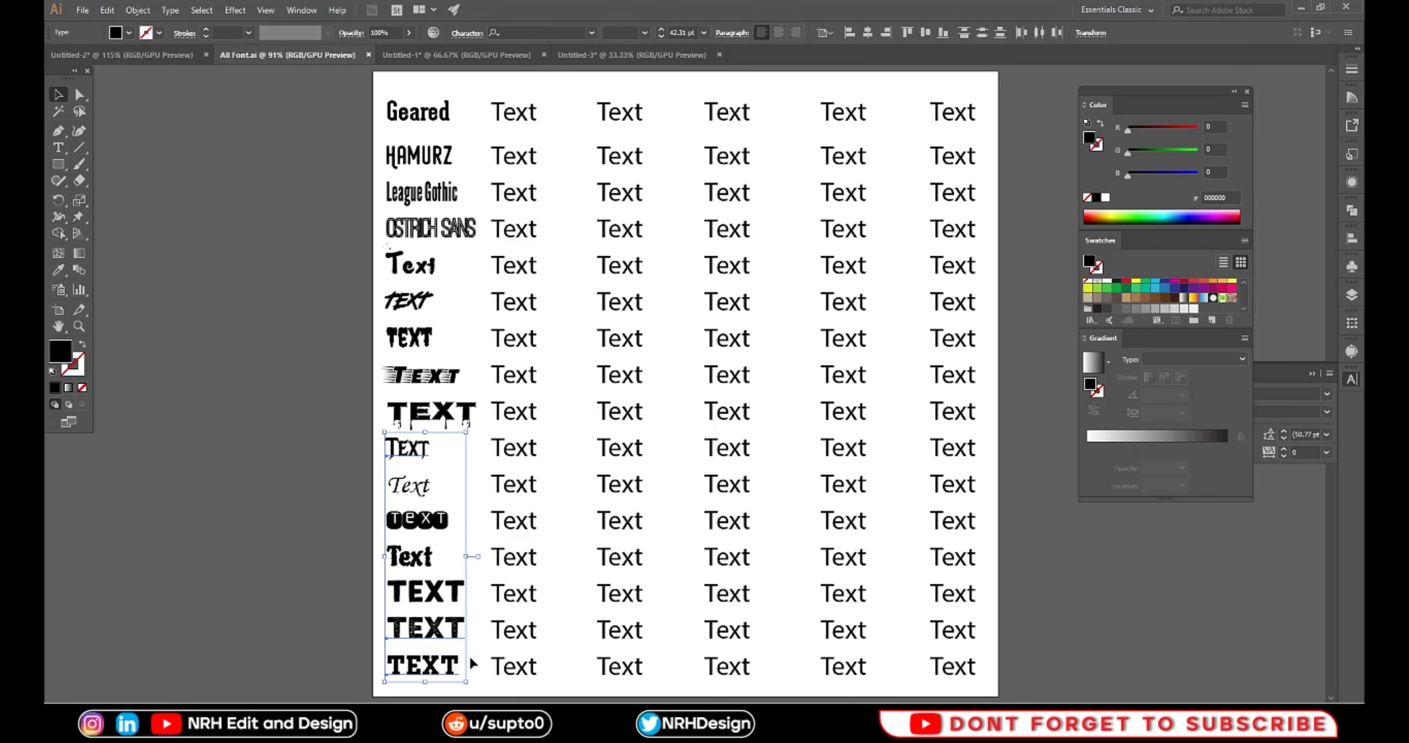
{"action": "left_click", "coordinate": [494, 658]}
Paste the three TEXT samples onto the Untitled-2 pasteboard, stack them, and move ROOD WORKS onto the artboard
{"action": "left_click", "coordinate": [146, 55]}
{"action": "key", "text": "ctrl+v"}
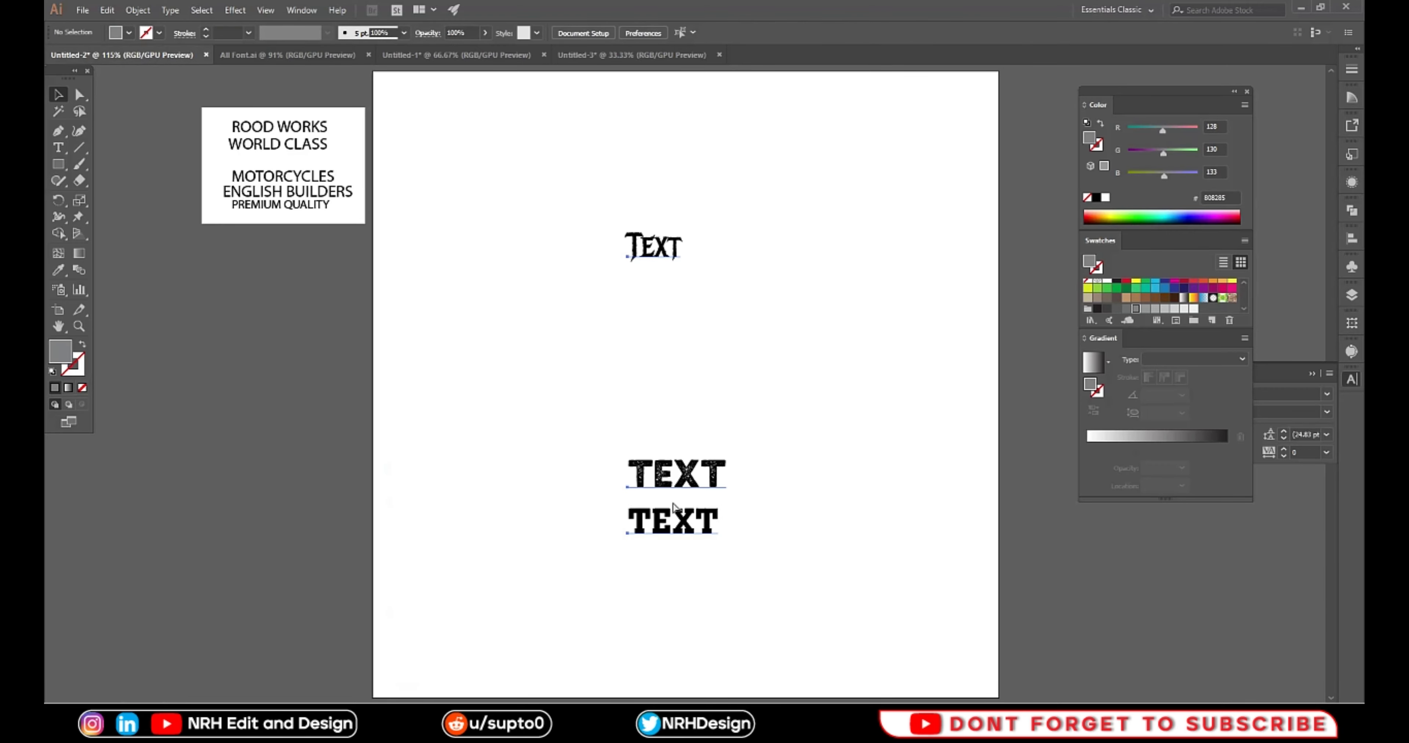
{"action": "mouse_move", "coordinate": [687, 468]}
{"action": "left_mouse_down"}
{"action": "mouse_move", "coordinate": [222, 474]}
{"action": "mouse_move", "coordinate": [226, 280]}
{"action": "left_mouse_up"}
{"action": "left_click", "coordinate": [340, 443]}
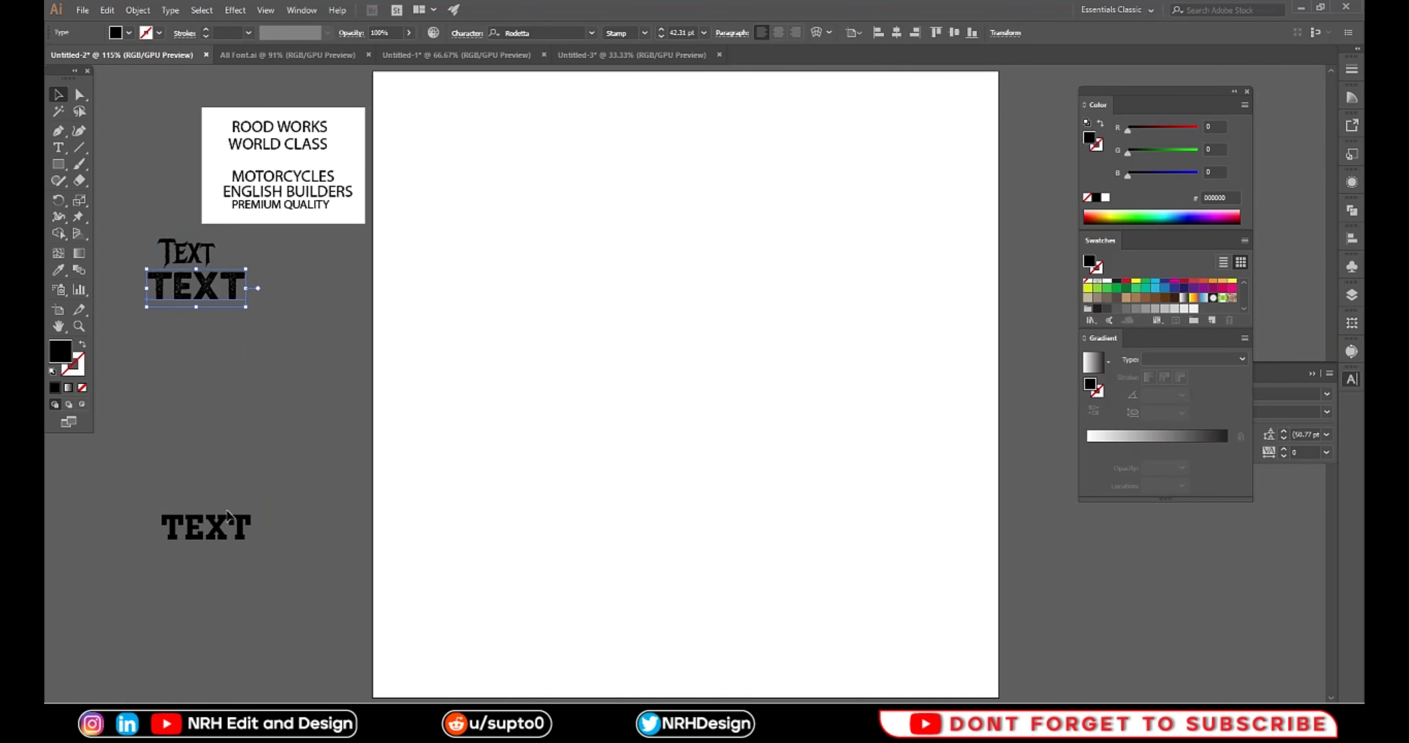
{"action": "left_click_drag", "start_coordinate": [226, 506], "coordinate": [224, 322]}
{"action": "left_click", "coordinate": [798, 532]}
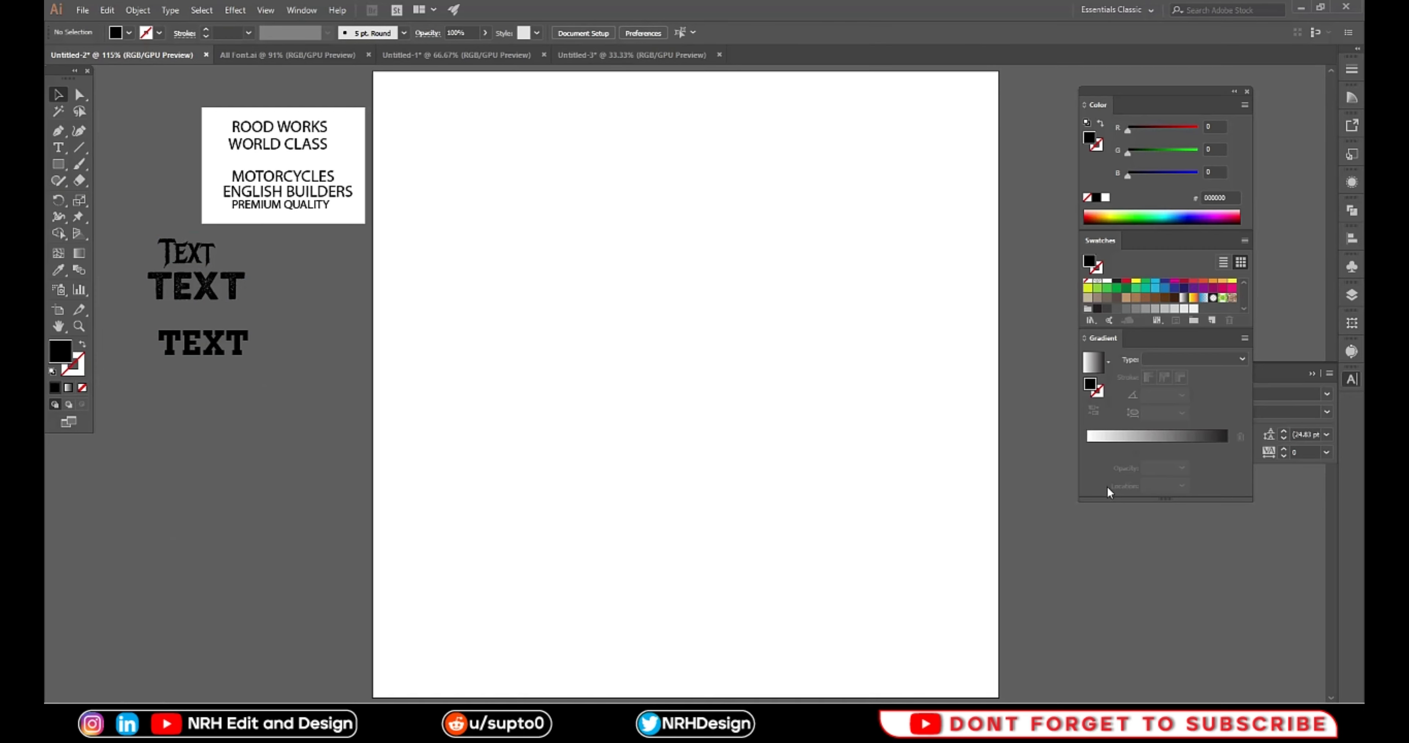
{"action": "mouse_move", "coordinate": [264, 132]}
{"action": "left_mouse_down"}
{"action": "mouse_move", "coordinate": [678, 162]}
{"action": "mouse_move", "coordinate": [674, 173]}
{"action": "left_mouse_up"}
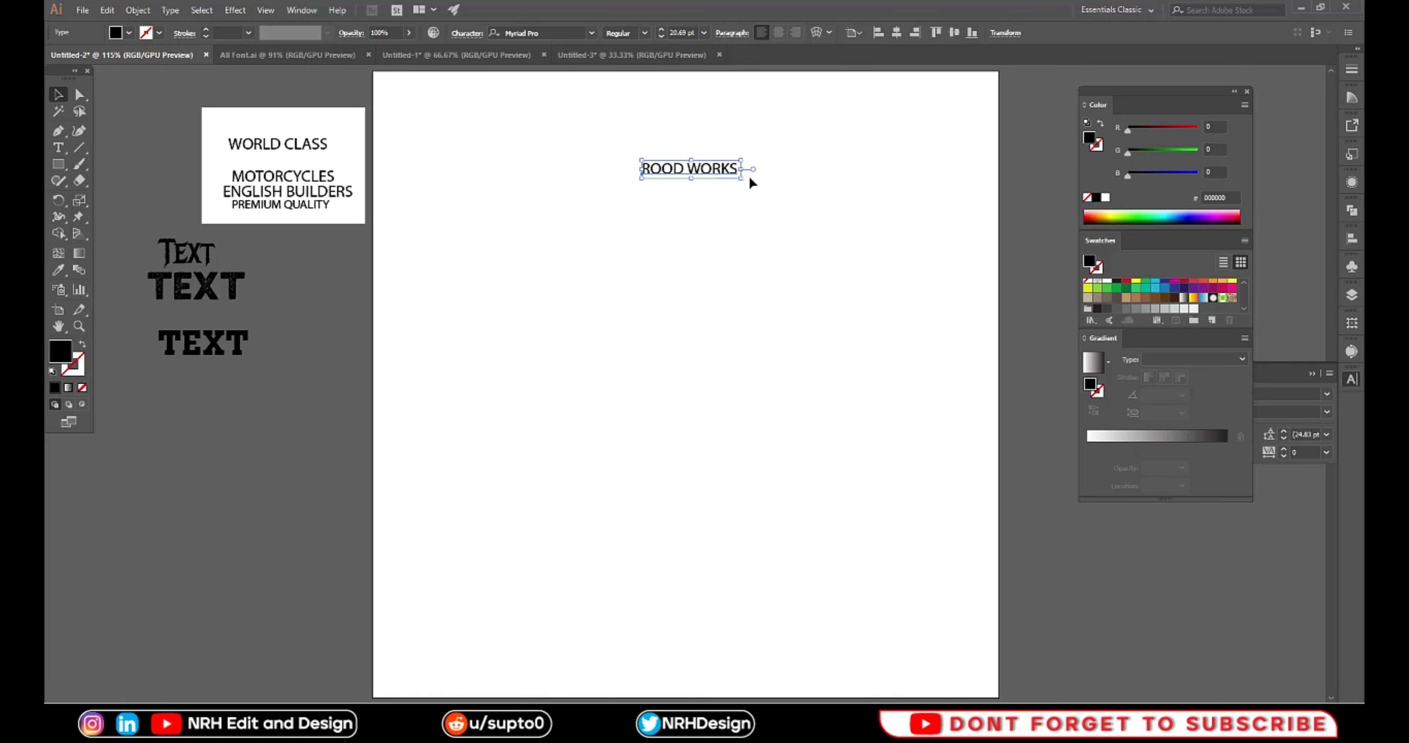
Enlarge ROOD WORKS and set its font size to 62 pt
{"action": "left_click_drag", "start_coordinate": [740, 179], "coordinate": [842, 226]}
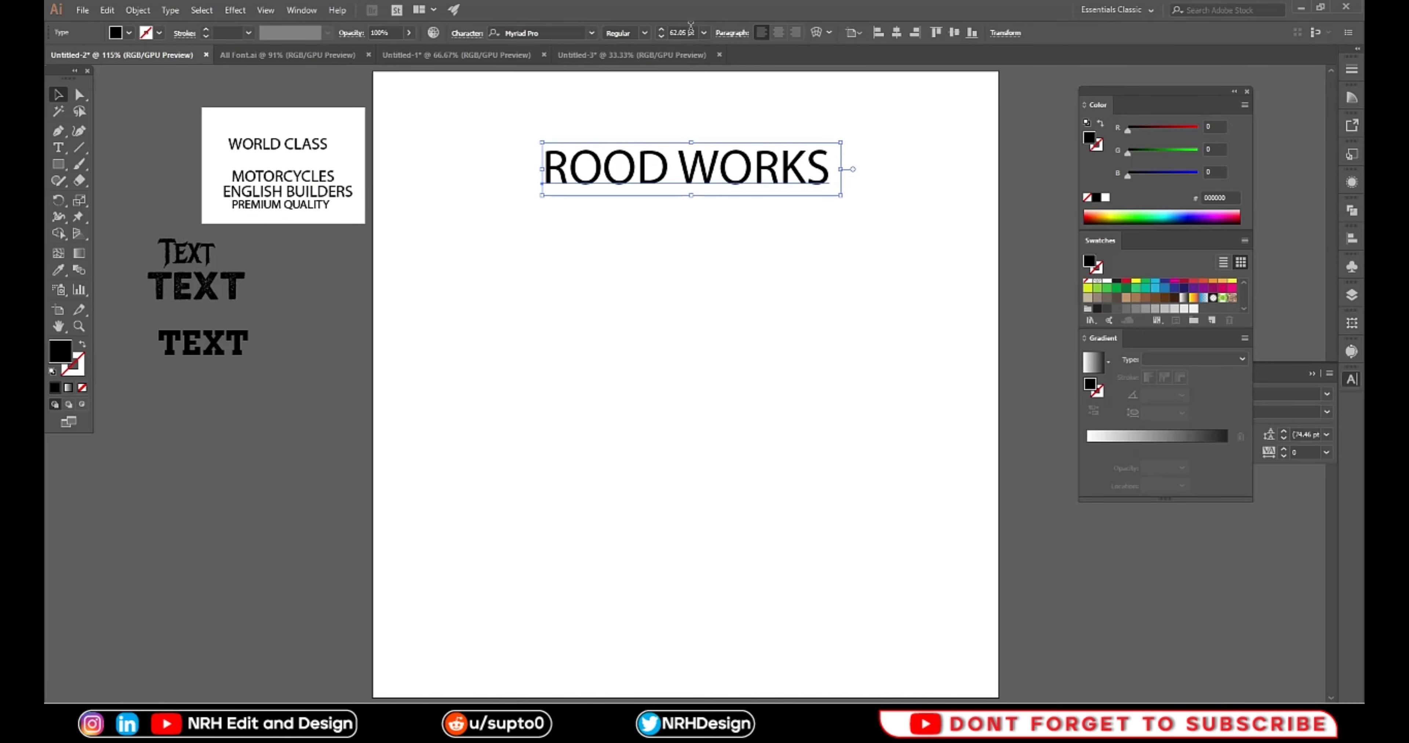
{"action": "triple_click", "coordinate": [678, 33]}
{"action": "type", "text": "62"}
{"action": "key", "text": "Return"}
{"action": "left_click", "coordinate": [949, 436]}
{"action": "left_click_drag", "start_coordinate": [748, 180], "coordinate": [739, 180]}
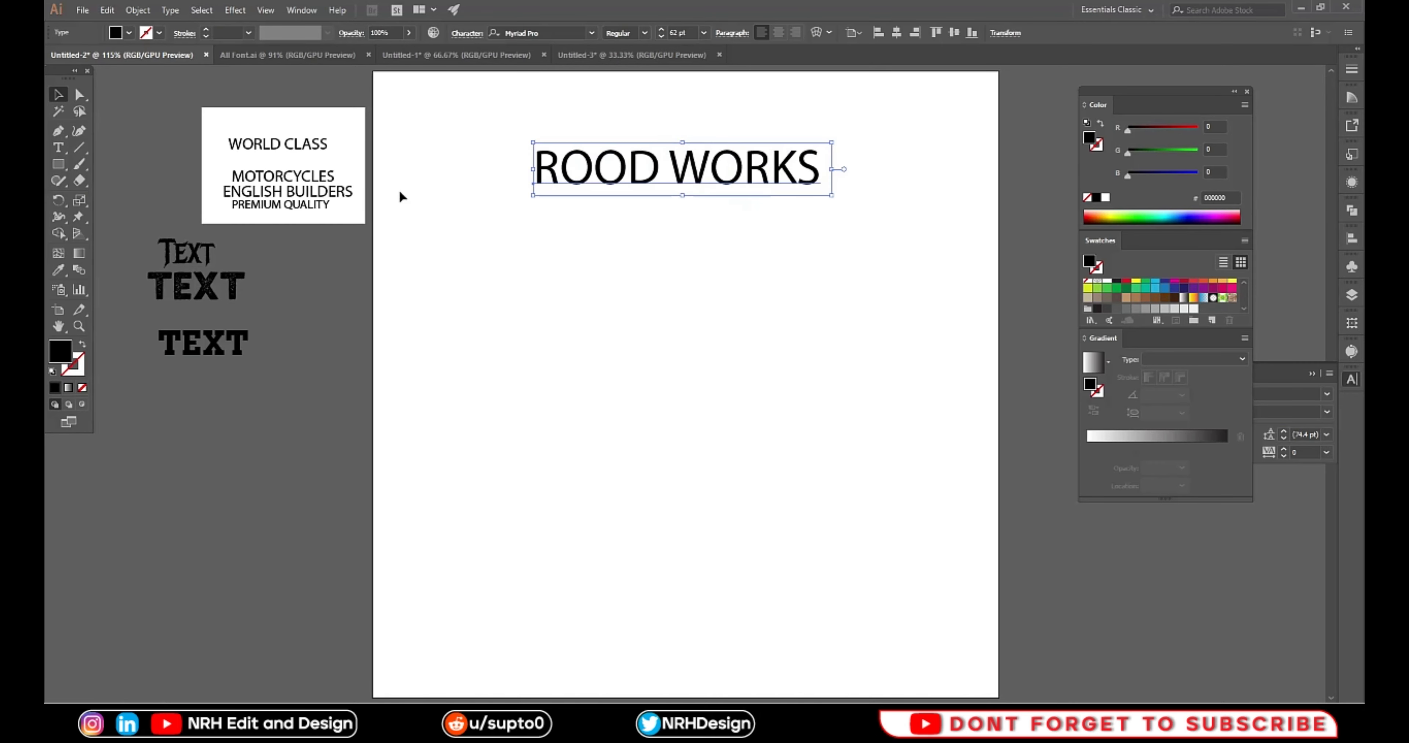
Eyedrop the bold TEXT sample's font onto ROOD WORKS, then scale and centre it near the top
{"action": "left_click", "coordinate": [63, 271]}
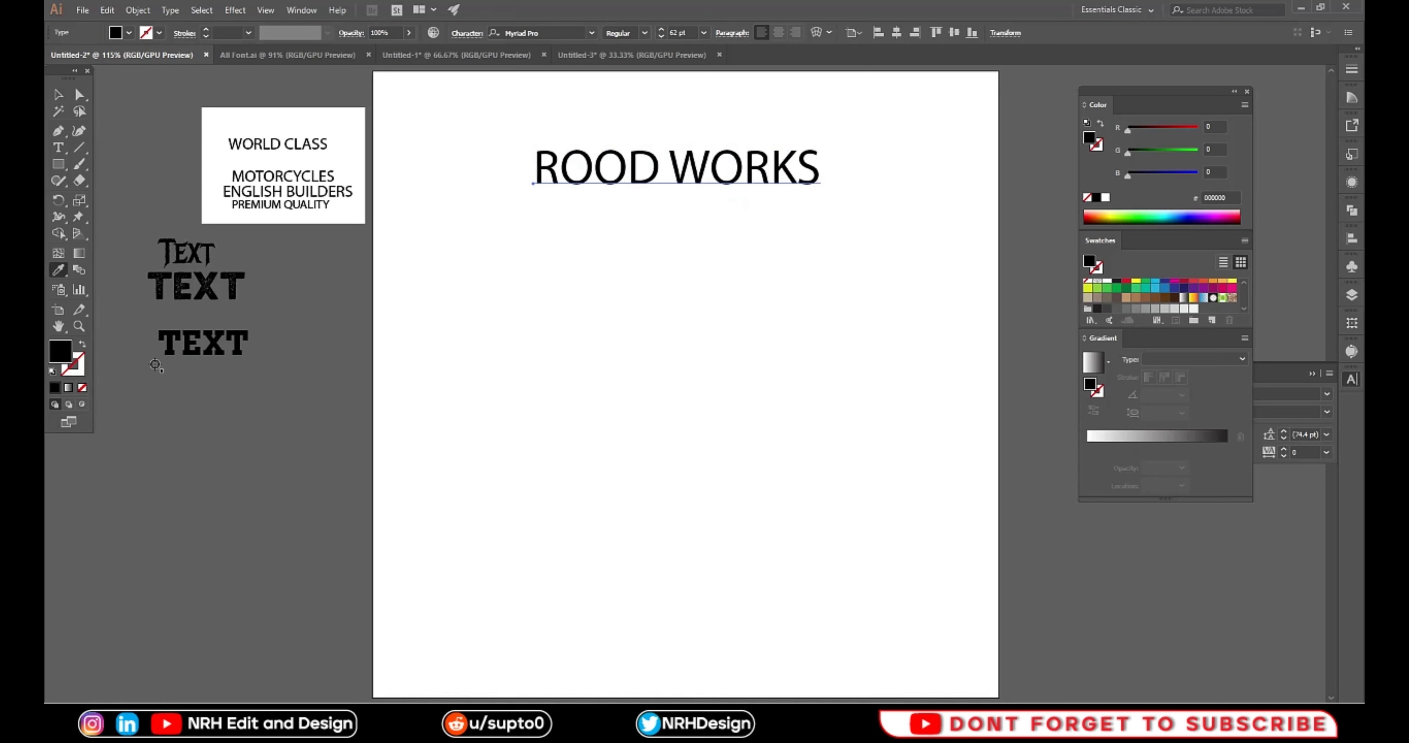
{"action": "left_click", "coordinate": [189, 347]}
{"action": "left_click", "coordinate": [58, 97]}
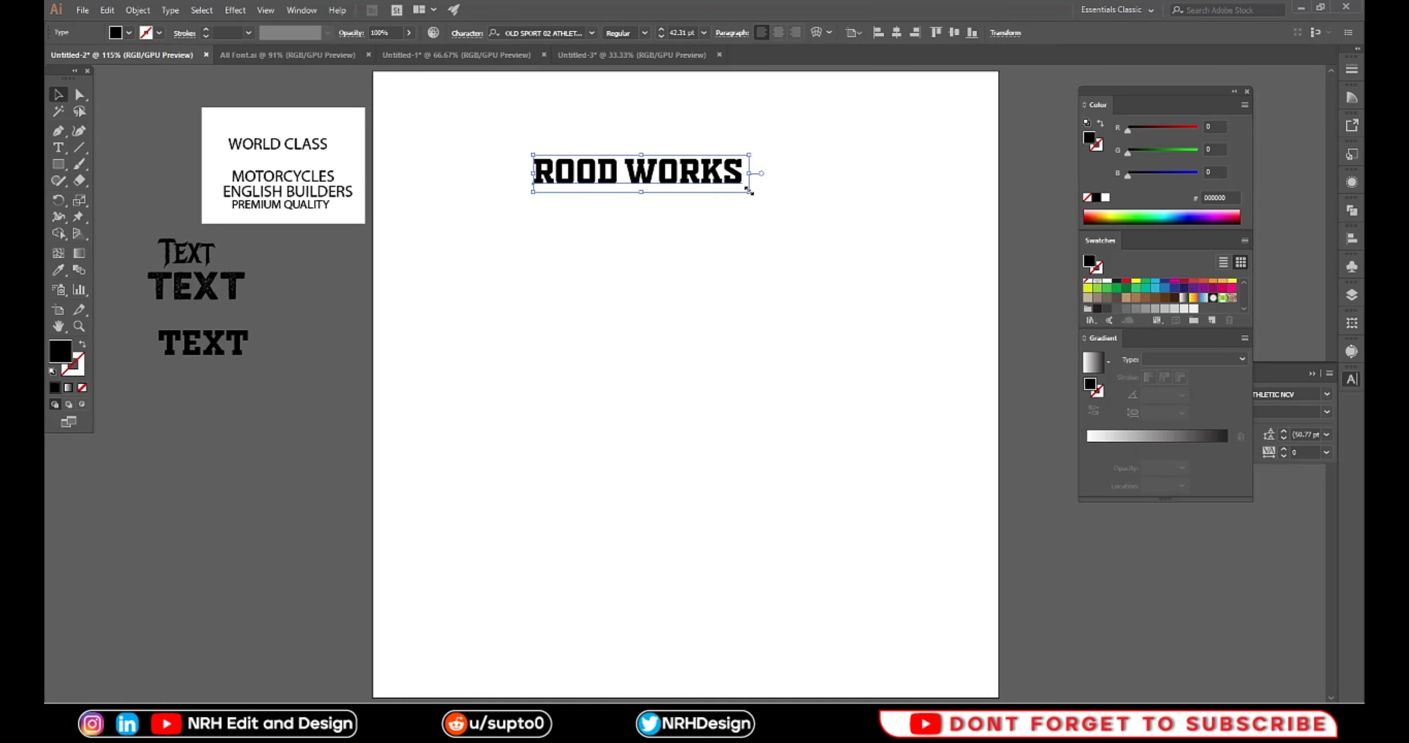
{"action": "left_click_drag", "start_coordinate": [749, 191], "coordinate": [785, 214]}
{"action": "left_click_drag", "start_coordinate": [705, 164], "coordinate": [755, 164]}
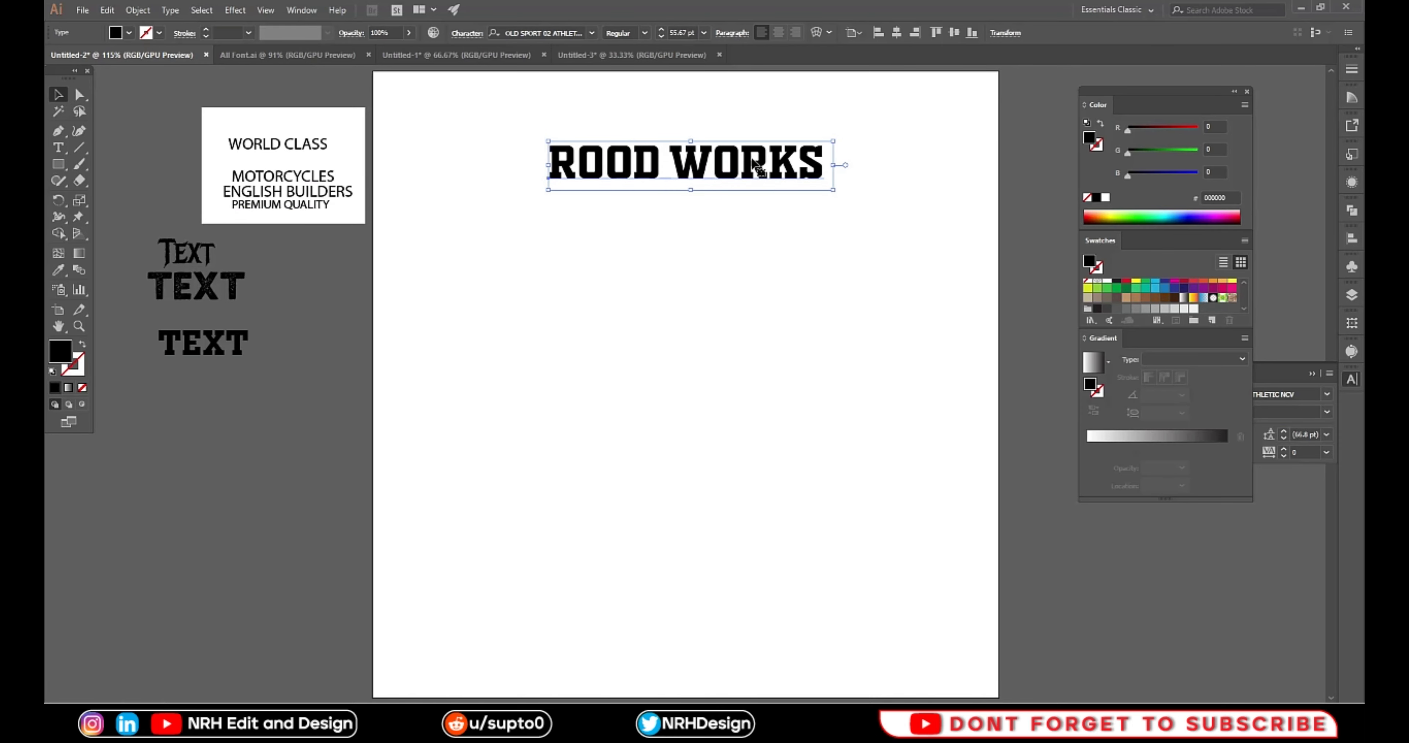
{"action": "left_click", "coordinate": [766, 248]}
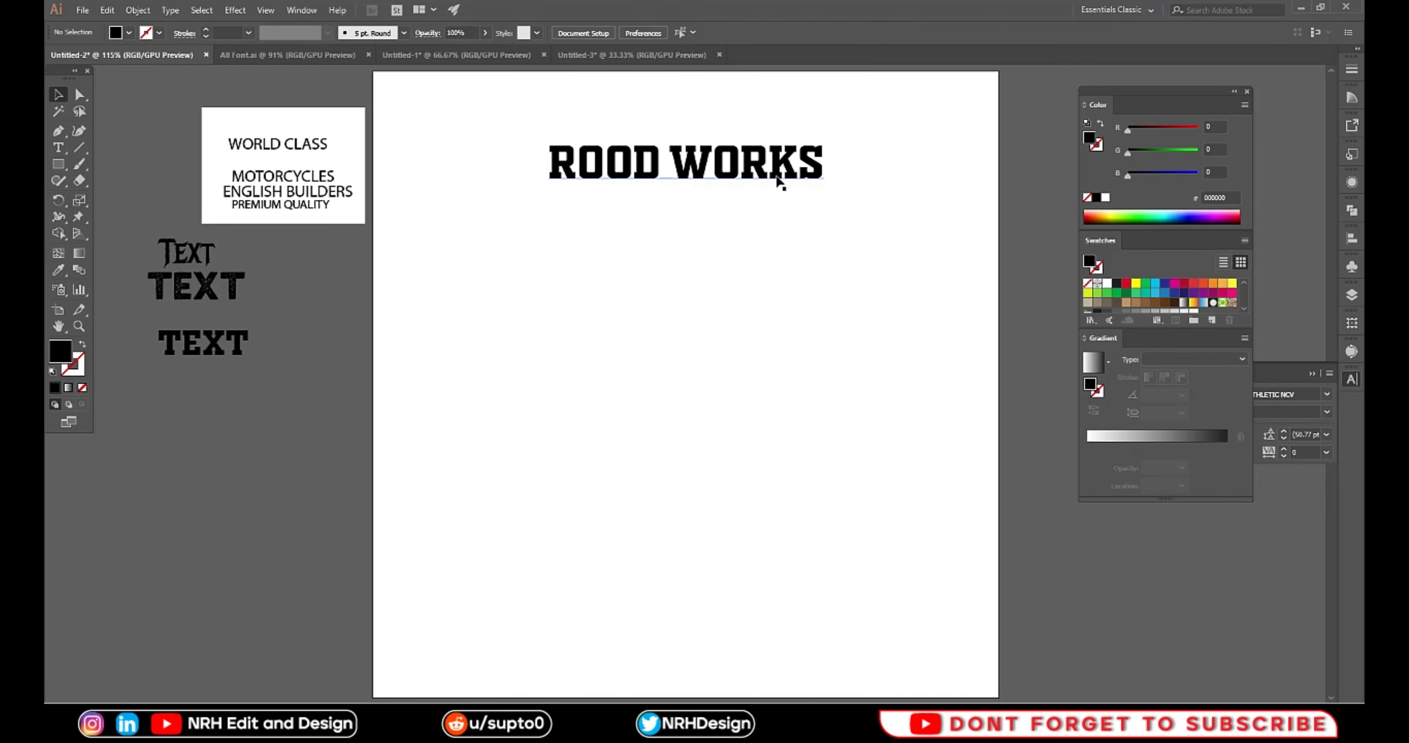
{"action": "left_click", "coordinate": [782, 180]}
Build a red-to-white gradient in the Gradient panel
{"action": "scroll", "coordinate": [1153, 295], "scroll_direction": "down", "scroll_amount": 2}
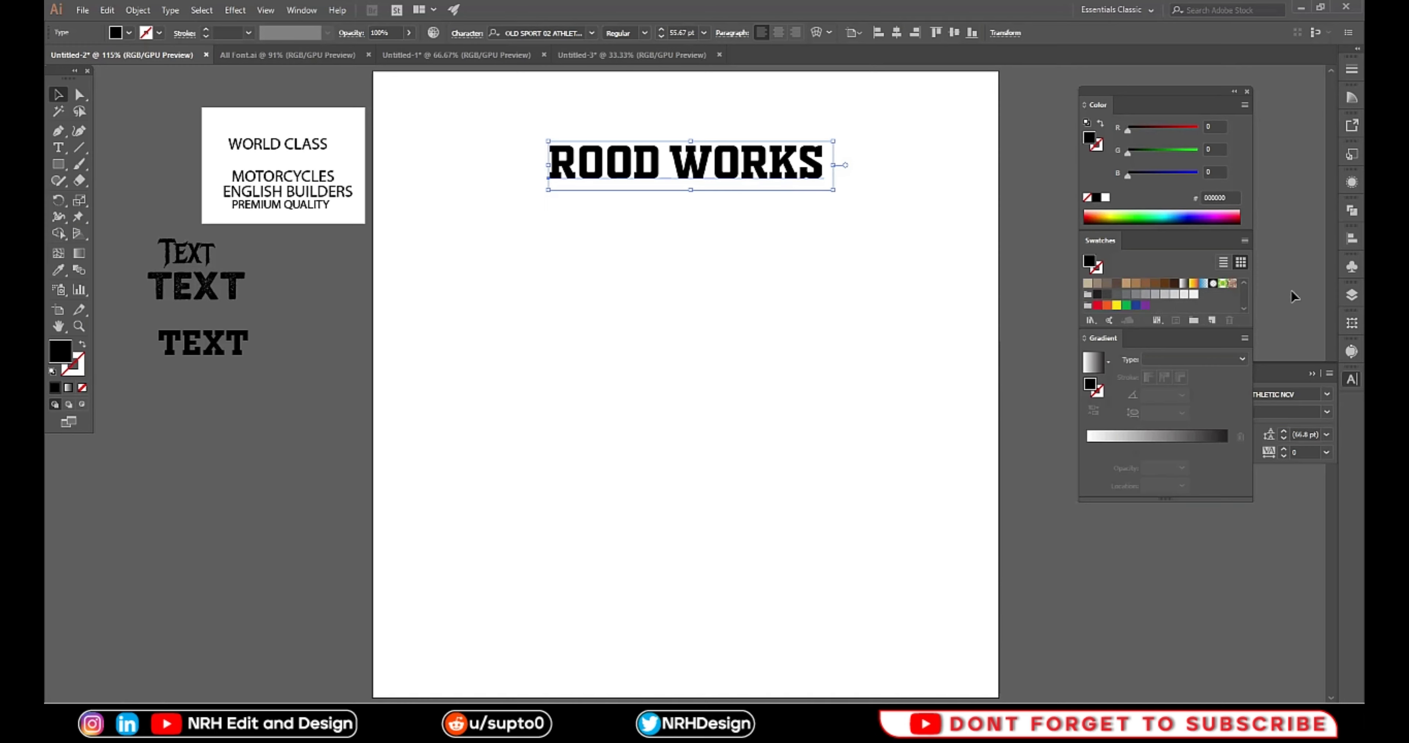
{"action": "scroll", "coordinate": [1217, 299], "scroll_direction": "up", "scroll_amount": 2}
{"action": "scroll", "coordinate": [1189, 299], "scroll_direction": "down", "scroll_amount": 2}
{"action": "mouse_move", "coordinate": [1097, 305]}
{"action": "left_mouse_down"}
{"action": "mouse_move", "coordinate": [1113, 436]}
{"action": "mouse_move", "coordinate": [1198, 449]}
{"action": "mouse_move", "coordinate": [1225, 486]}
{"action": "left_mouse_up"}
{"action": "left_click", "coordinate": [1226, 448]}
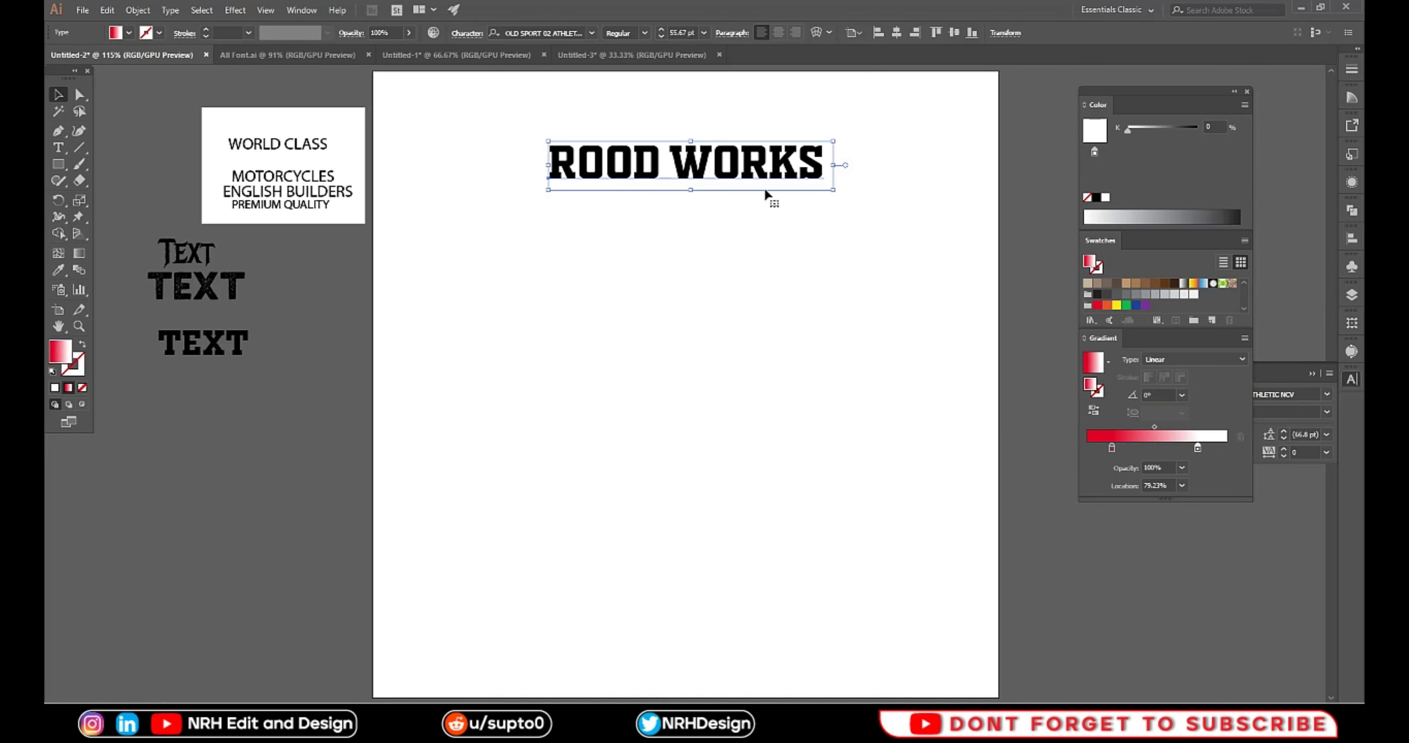
Outline ROOD WORKS and fill it with the gradient, red at start and light at end
{"action": "right_click", "coordinate": [751, 154]}
{"action": "left_click", "coordinate": [766, 242]}
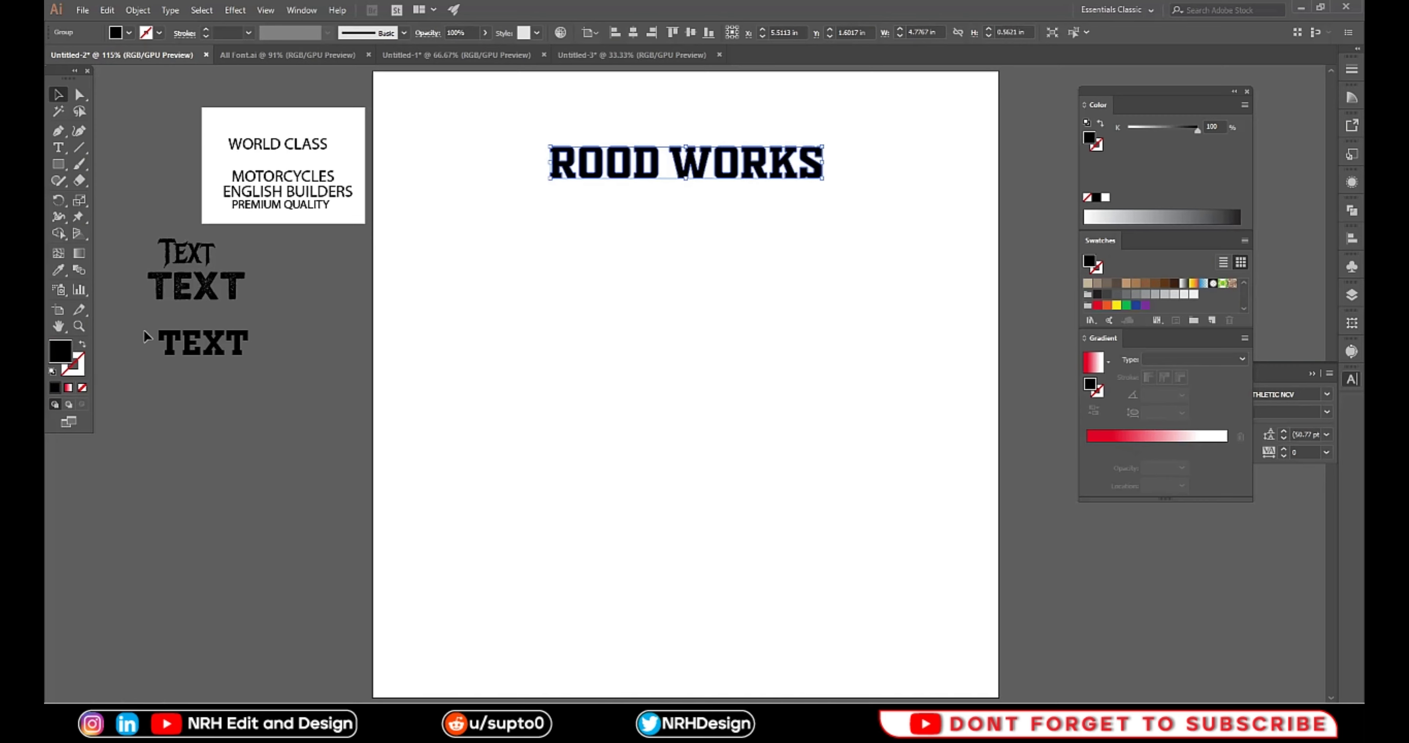
{"action": "left_click", "coordinate": [68, 388]}
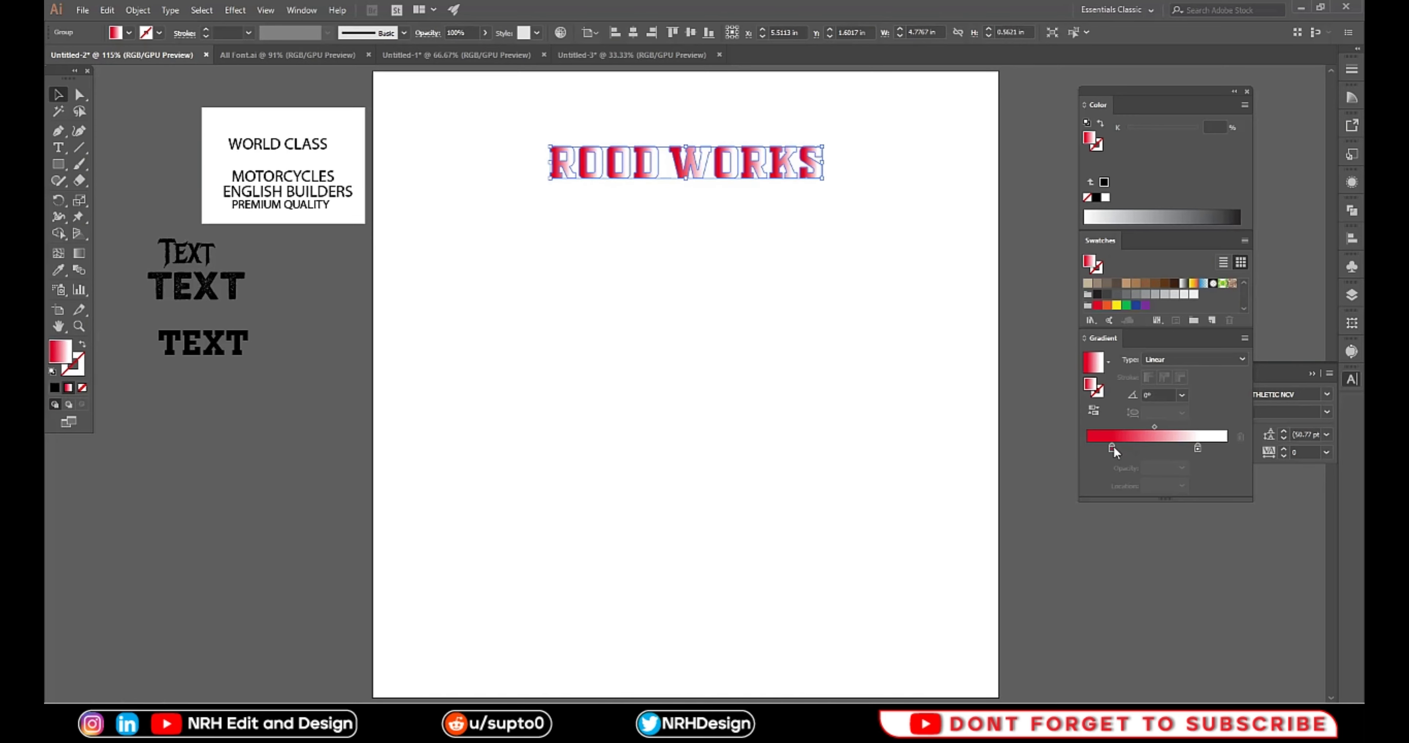
{"action": "left_click_drag", "start_coordinate": [1112, 446], "coordinate": [1049, 442]}
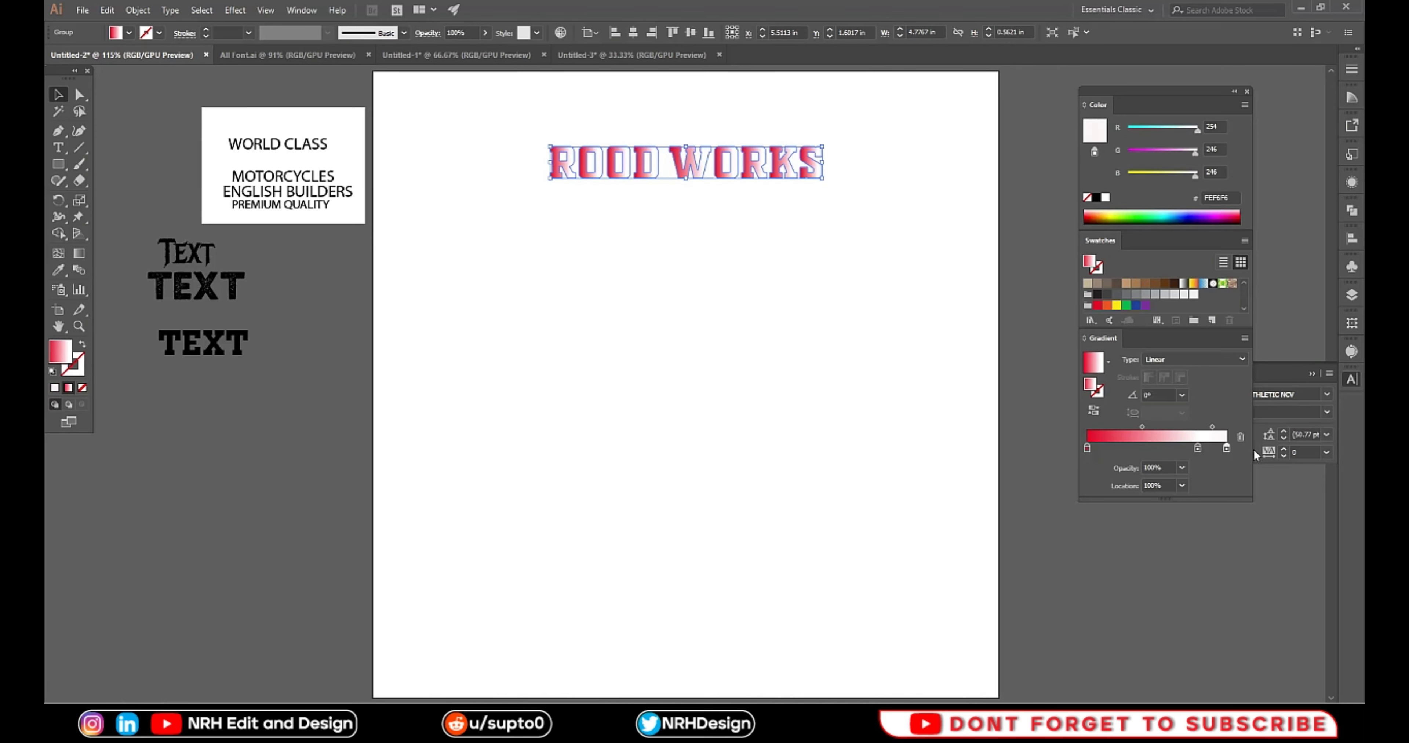
{"action": "left_click_drag", "start_coordinate": [1195, 448], "coordinate": [1227, 448]}
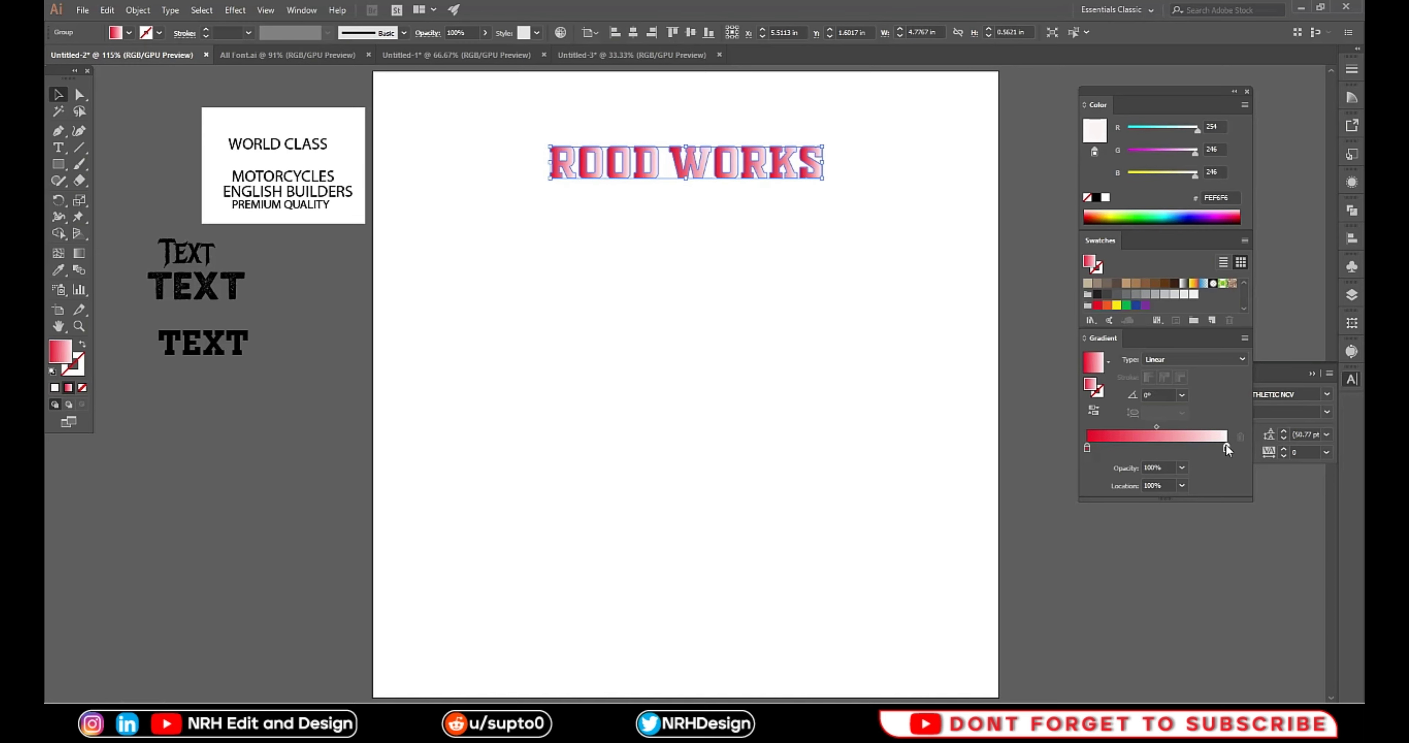
Set the ROOD WORKS gradient type to Radial and select its midpoint
{"action": "left_click", "coordinate": [1238, 358]}
{"action": "left_click", "coordinate": [1218, 390]}
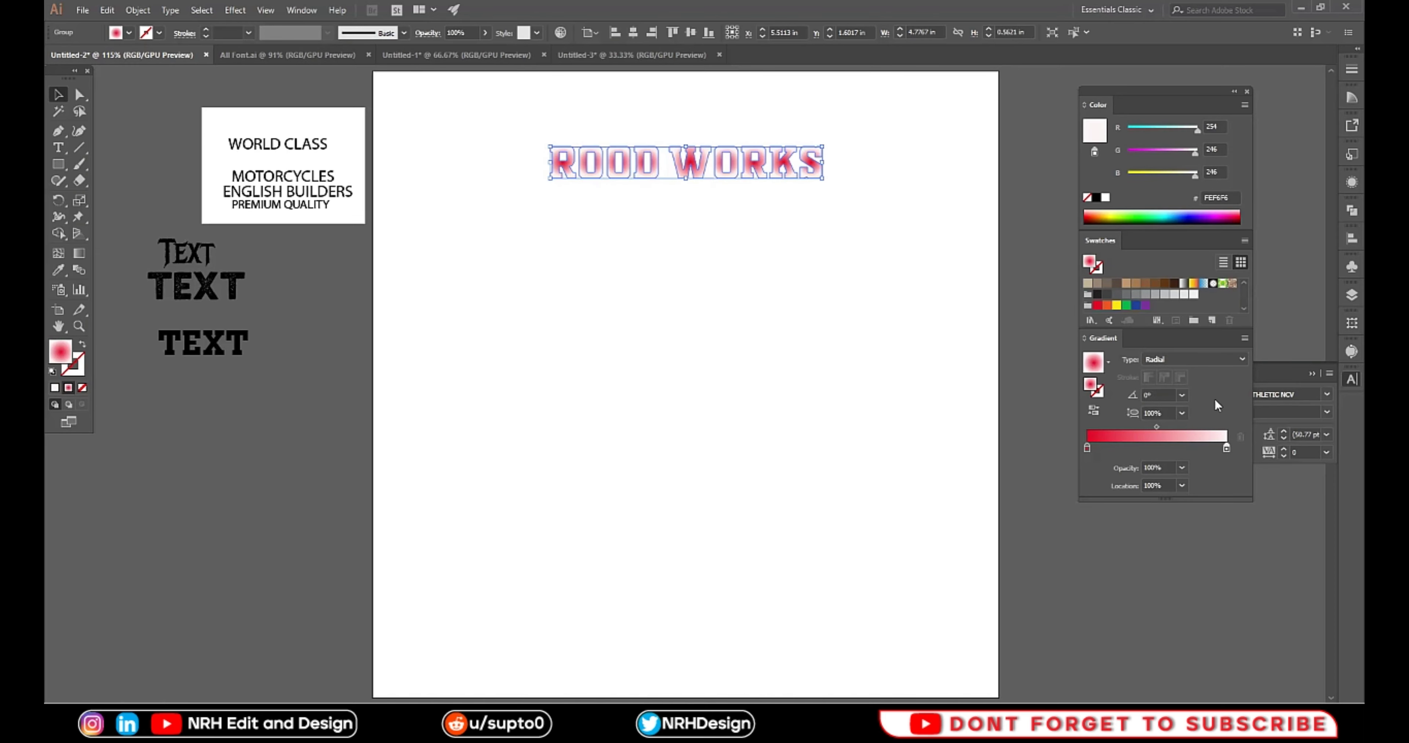
{"action": "left_click", "coordinate": [1156, 425]}
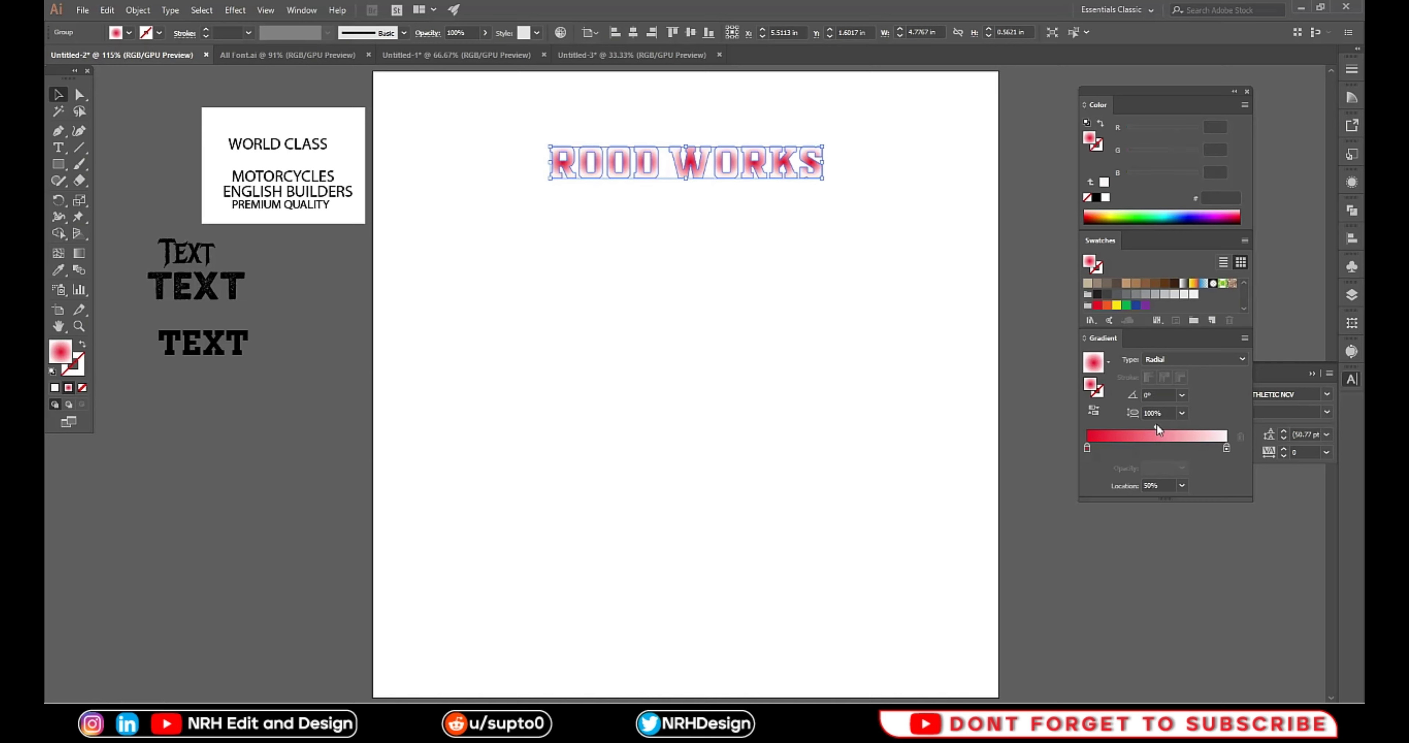
{"action": "left_click", "coordinate": [713, 357]}
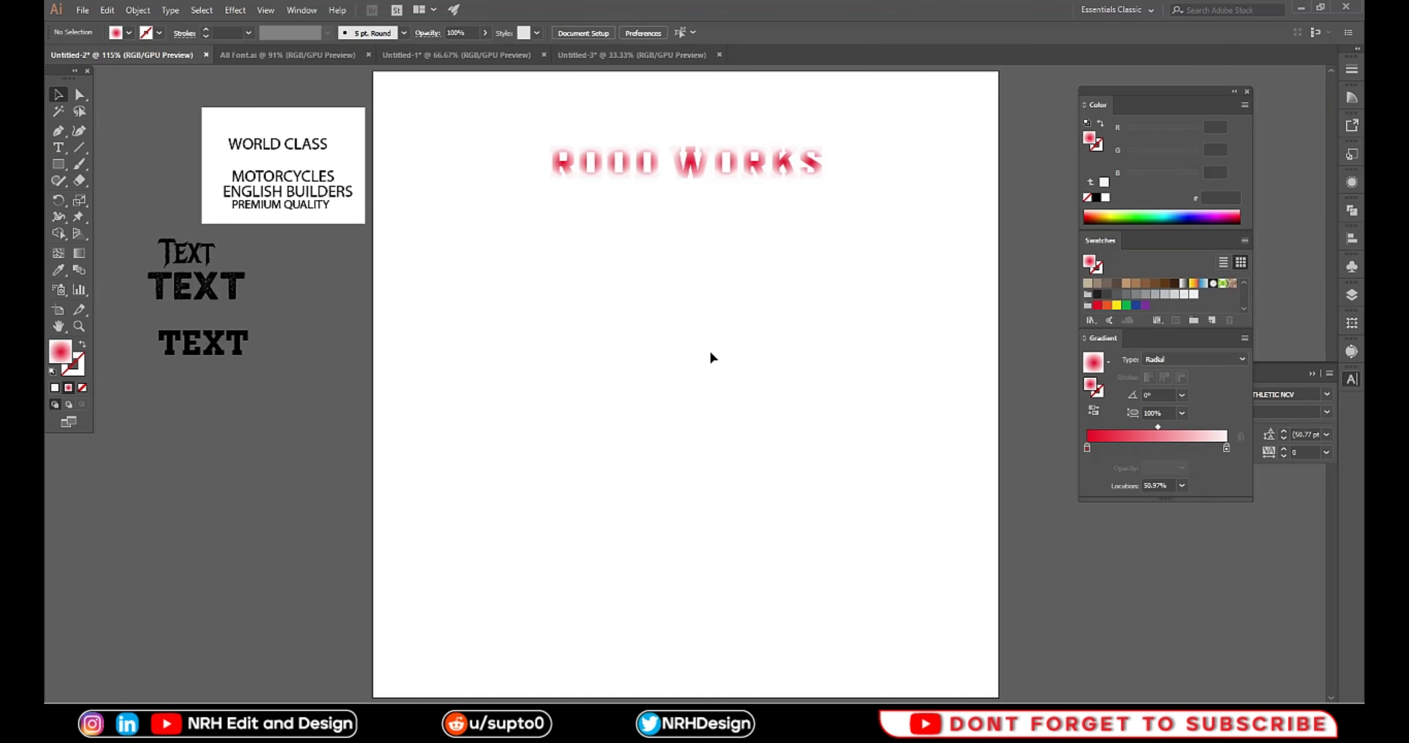
{"action": "left_click", "coordinate": [55, 166]}
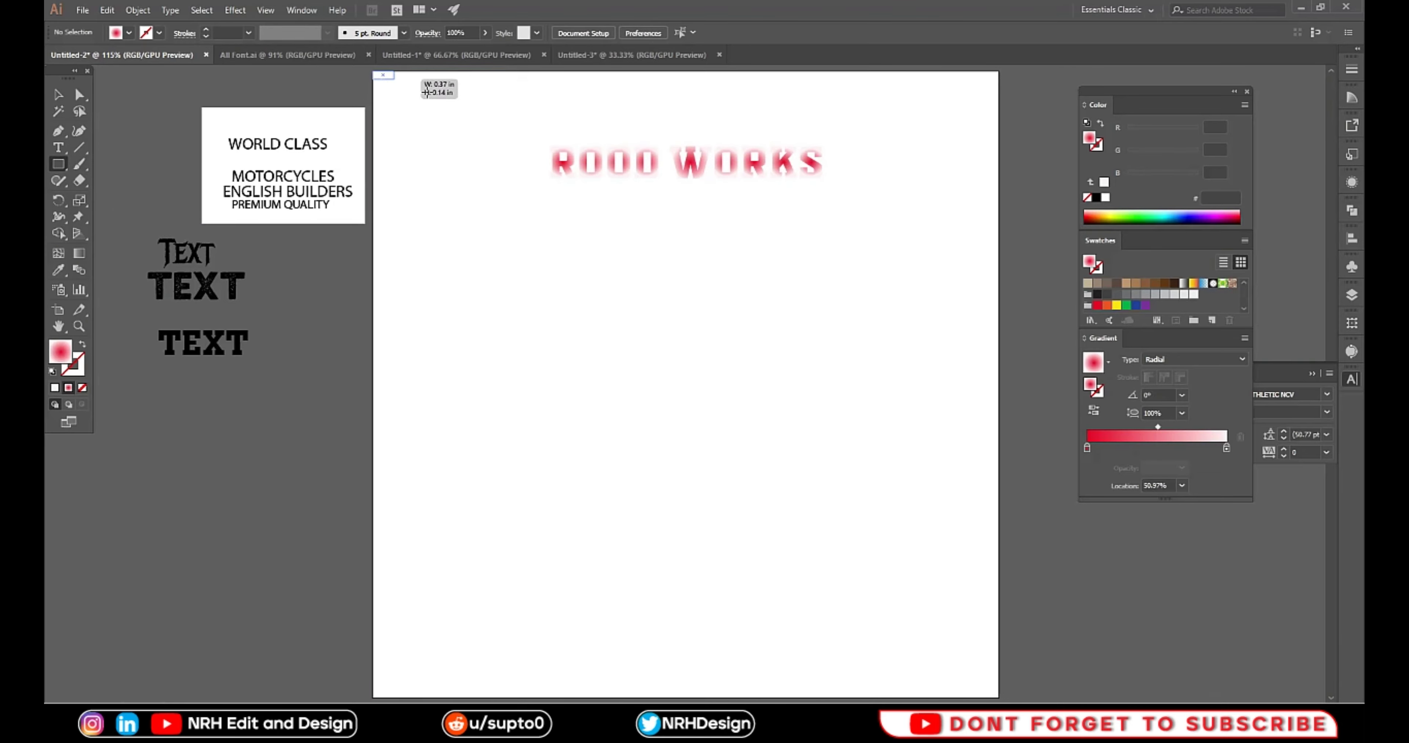
Draw a black rectangle covering the whole artboard and send it behind ROOD WORKS
{"action": "left_click_drag", "start_coordinate": [375, 72], "coordinate": [999, 697]}
{"action": "left_click", "coordinate": [116, 32]}
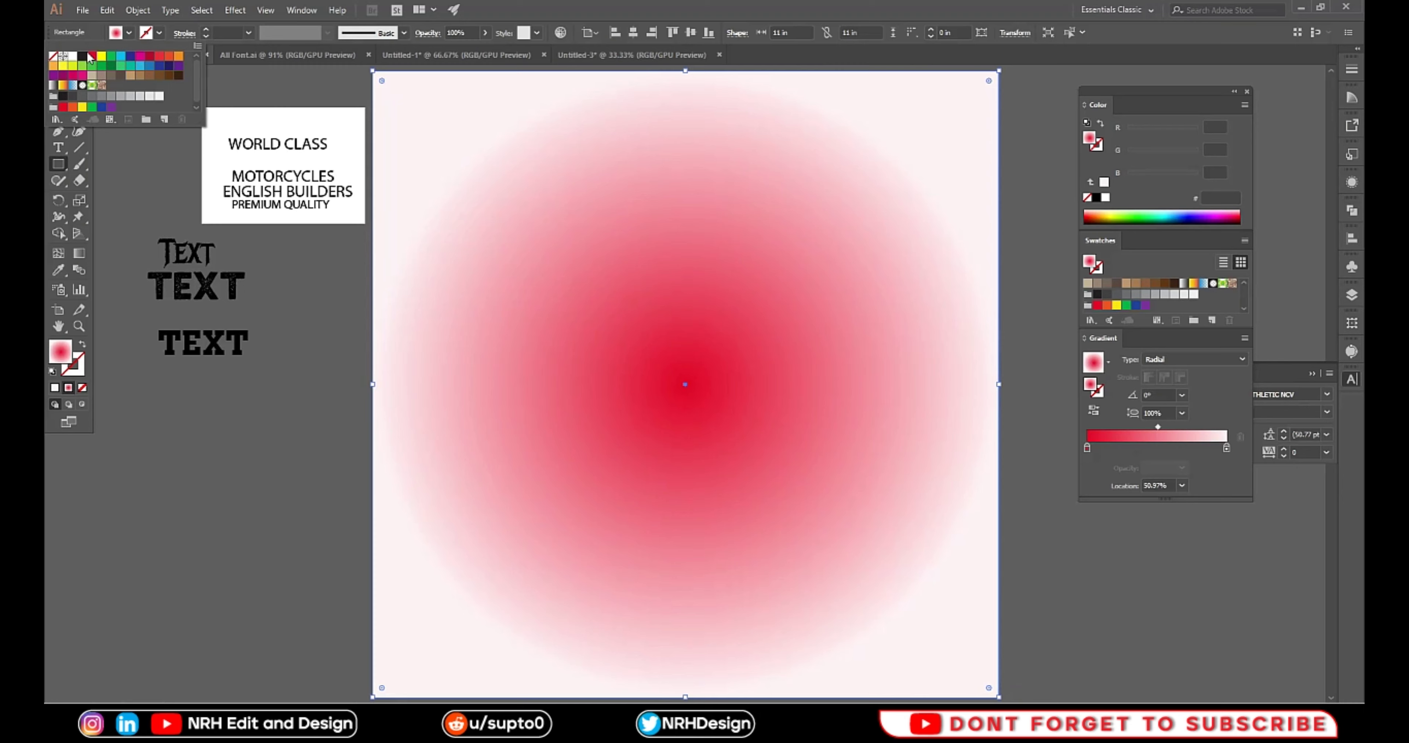
{"action": "left_click", "coordinate": [62, 55]}
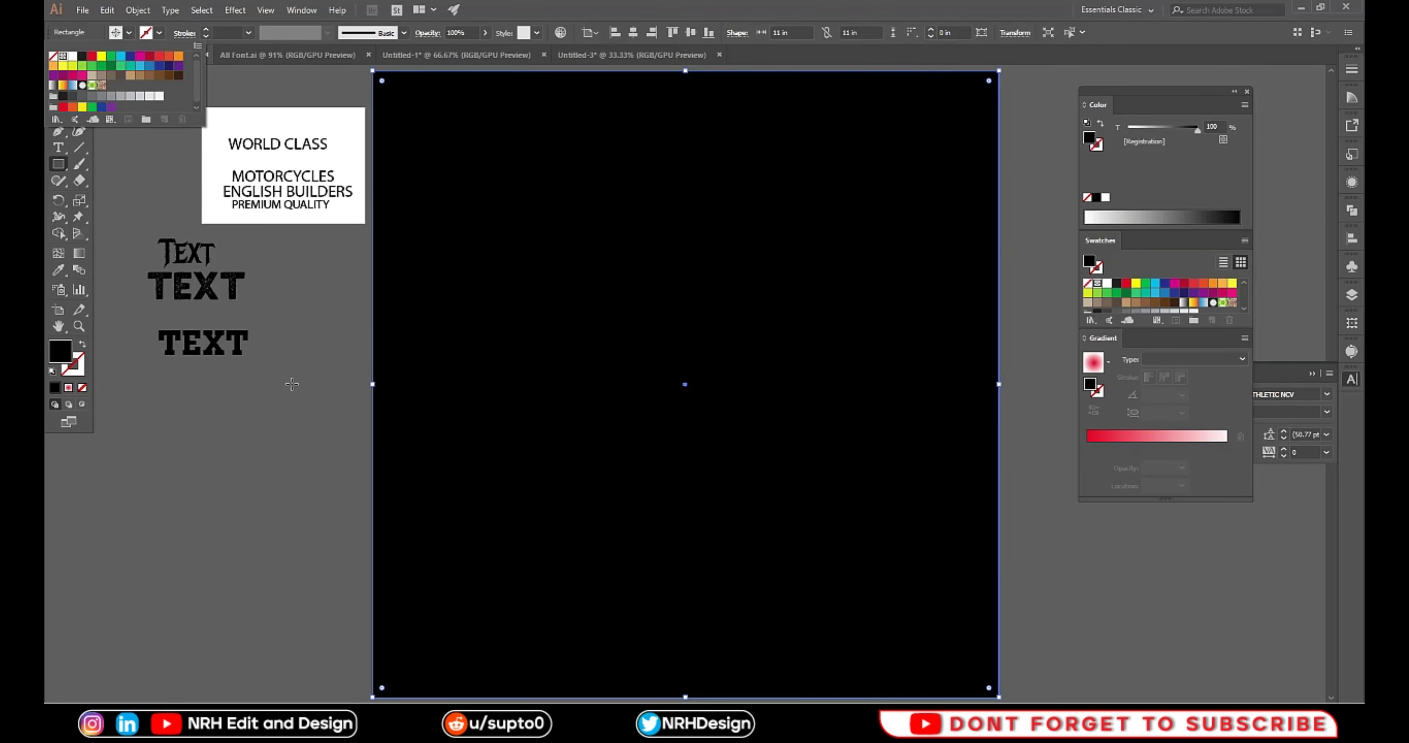
{"action": "key", "text": "Escape"}
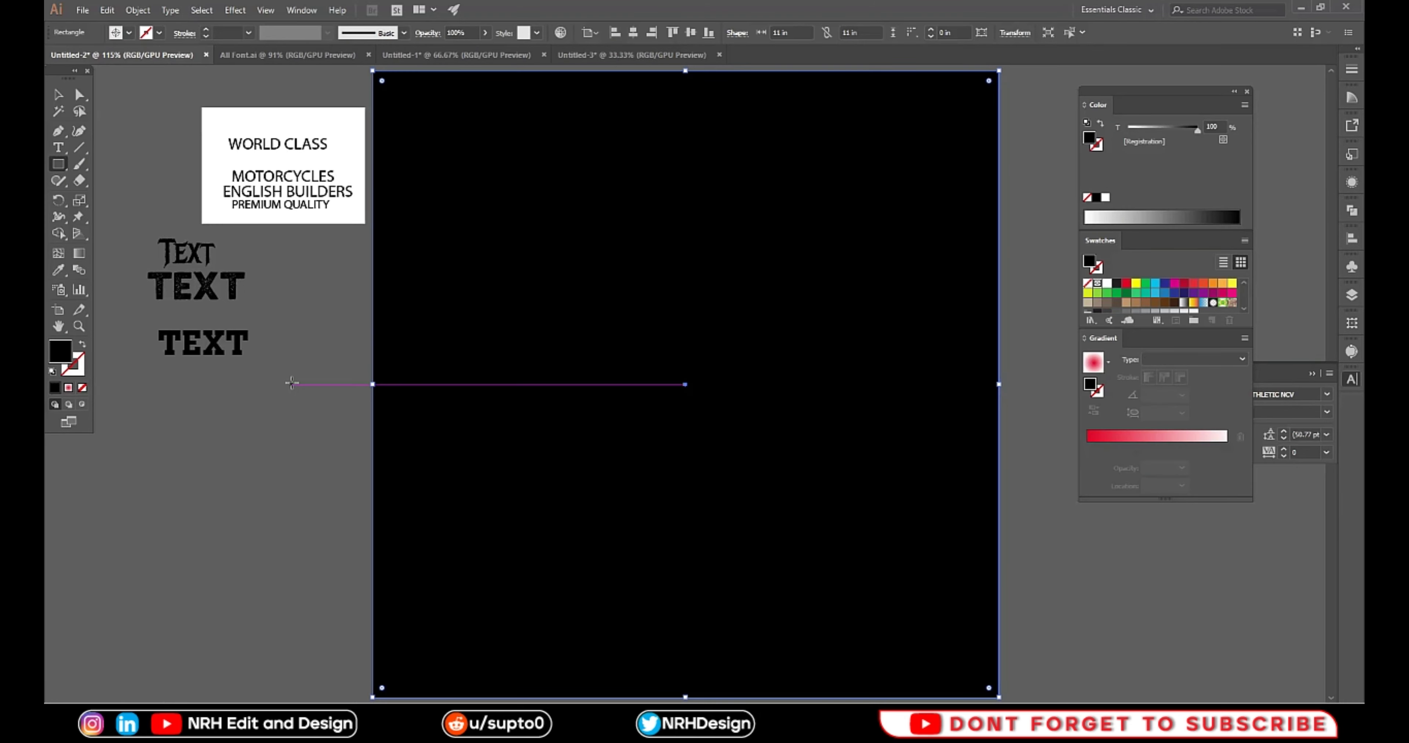
{"action": "right_click", "coordinate": [476, 388]}
{"action": "mouse_move", "coordinate": [544, 605]}
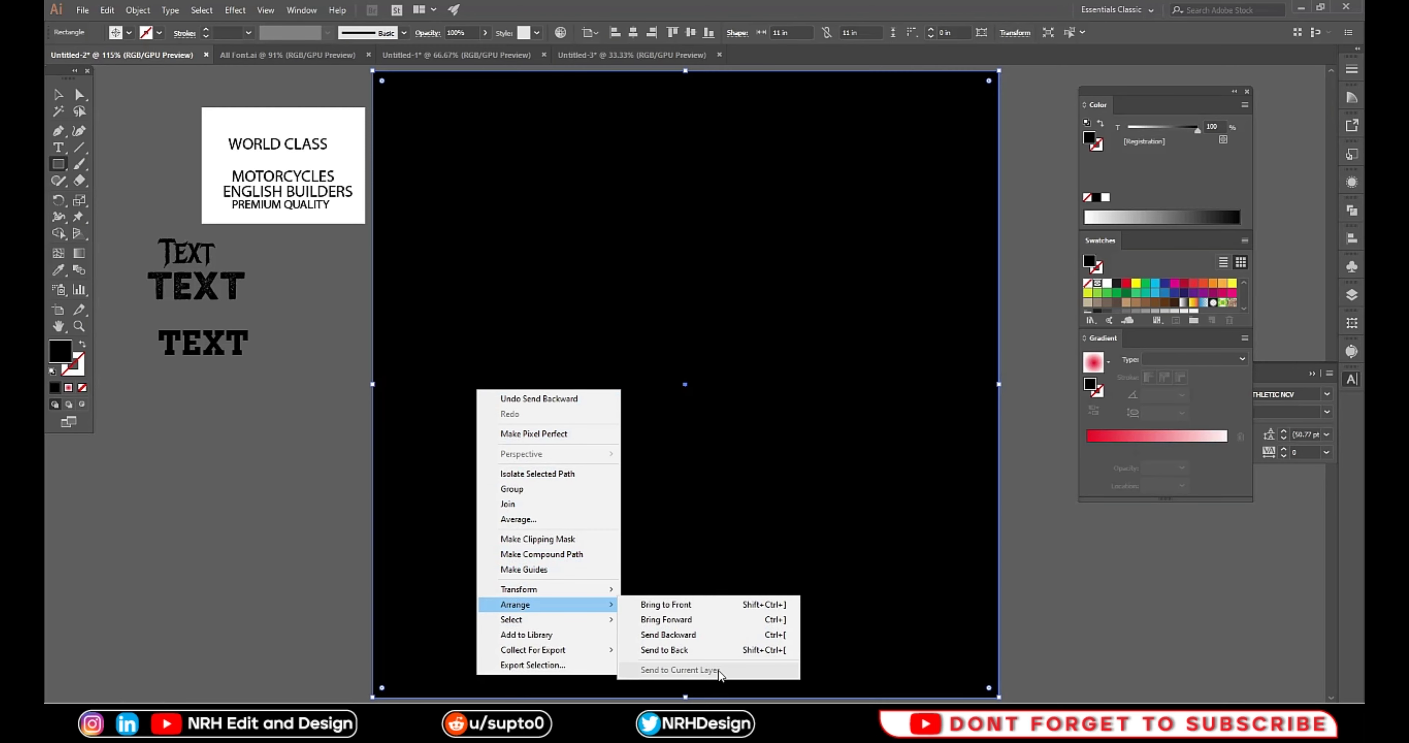
{"action": "left_click", "coordinate": [678, 651]}
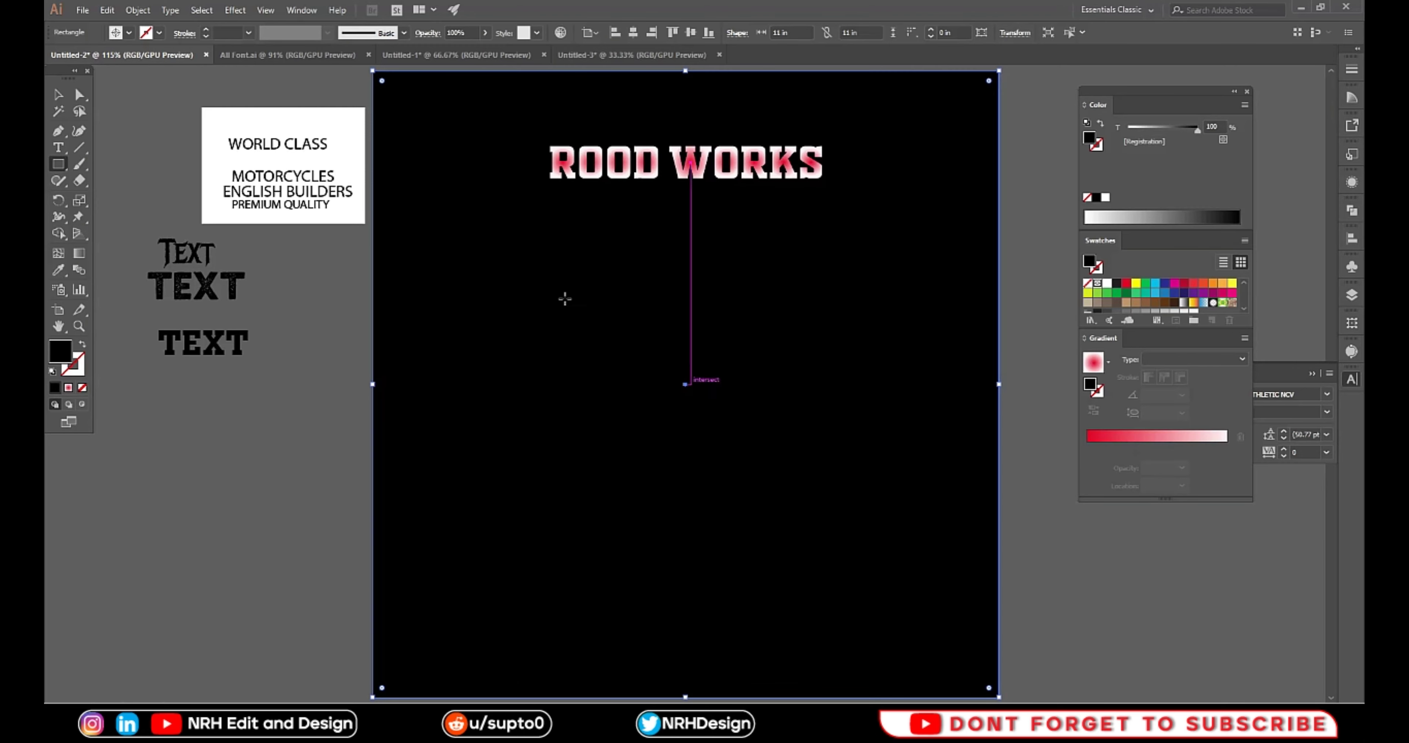
Undo a trial gradient on the background and move ROOD WORKS' gradient midpoint to about 47.58%
{"action": "left_click", "coordinate": [58, 96]}
{"action": "left_click", "coordinate": [1134, 440]}
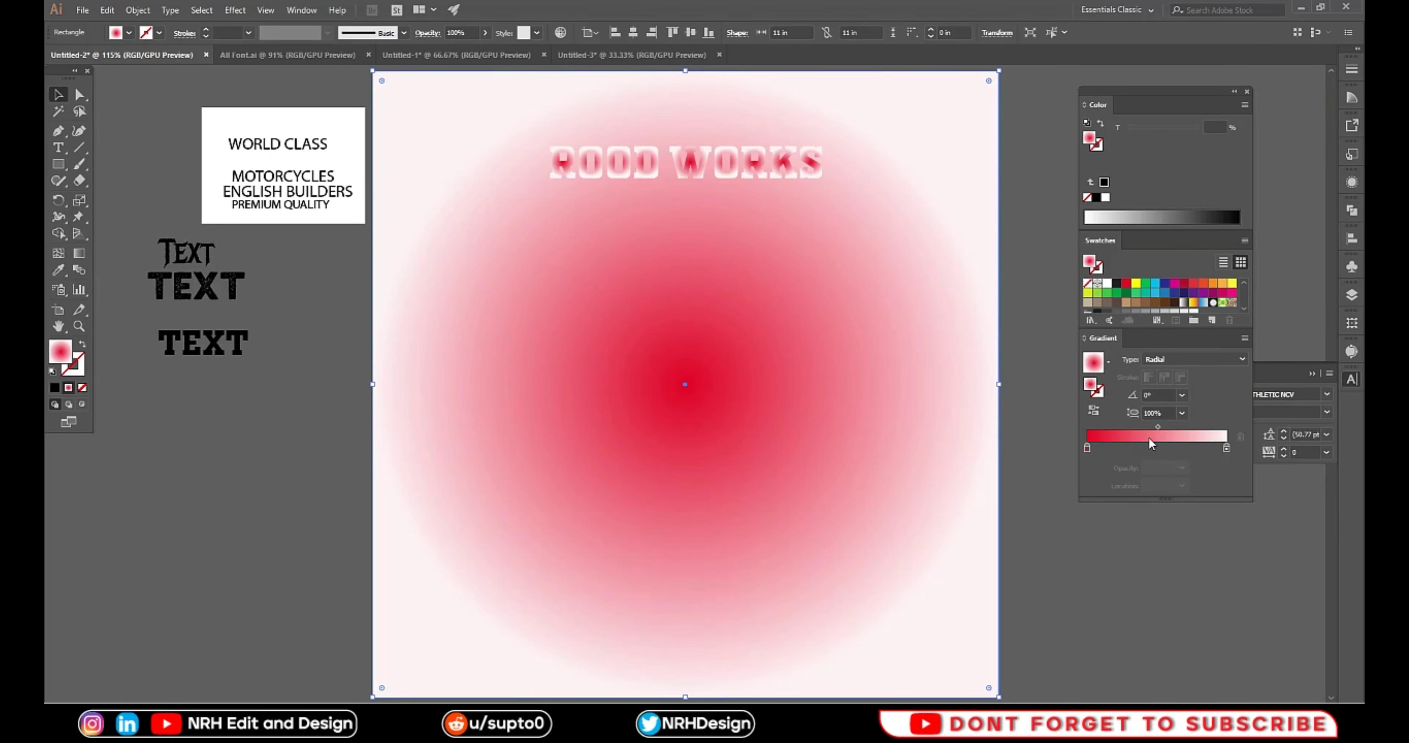
{"action": "key", "text": "ctrl+z"}
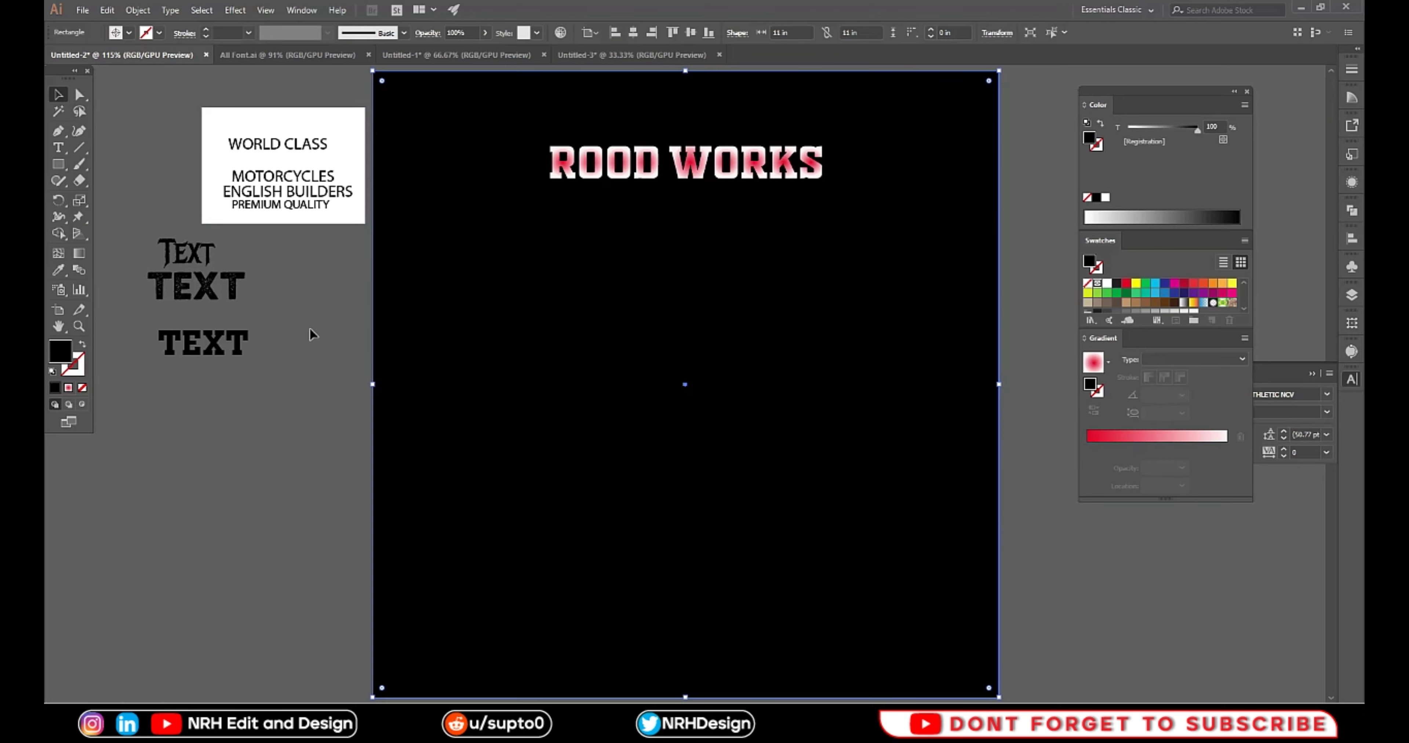
{"action": "left_click", "coordinate": [315, 334]}
{"action": "left_click", "coordinate": [469, 294]}
{"action": "left_click", "coordinate": [1027, 222]}
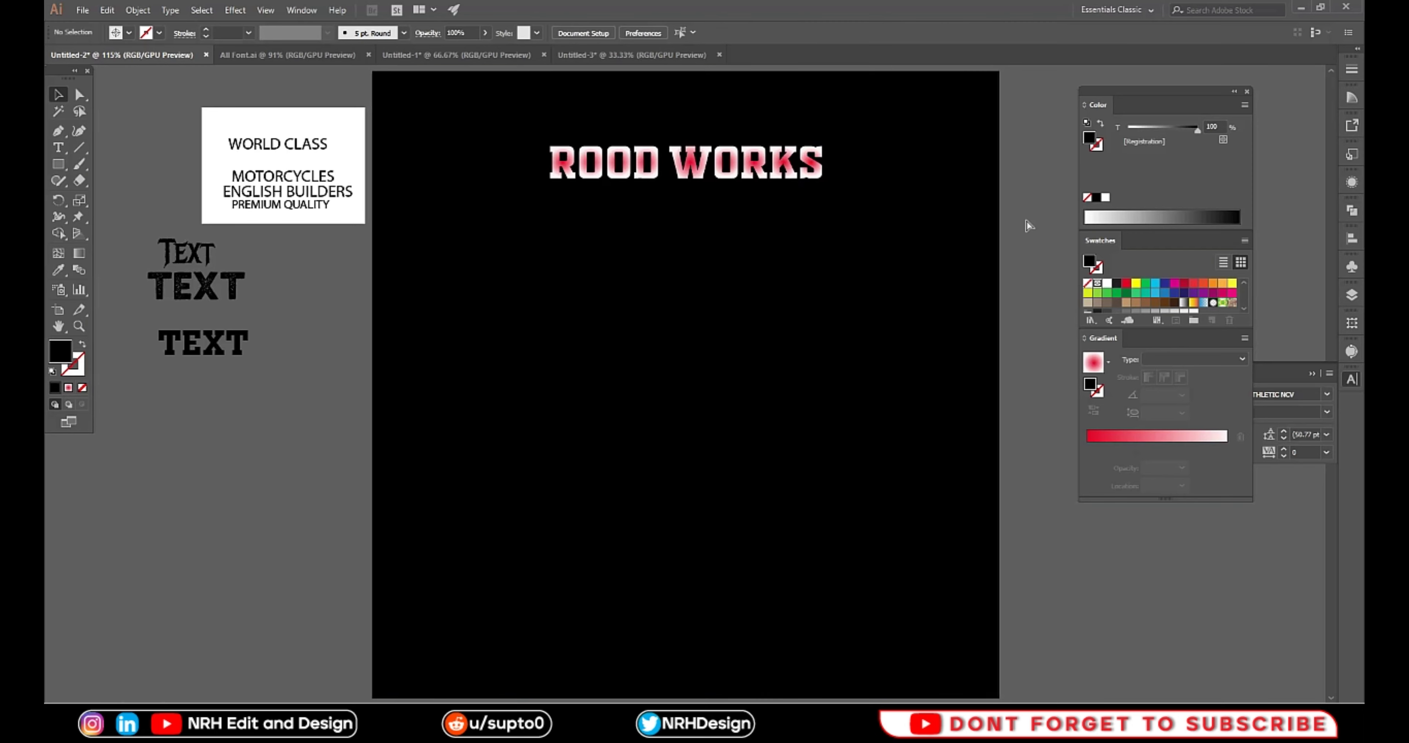
{"action": "left_click", "coordinate": [797, 174]}
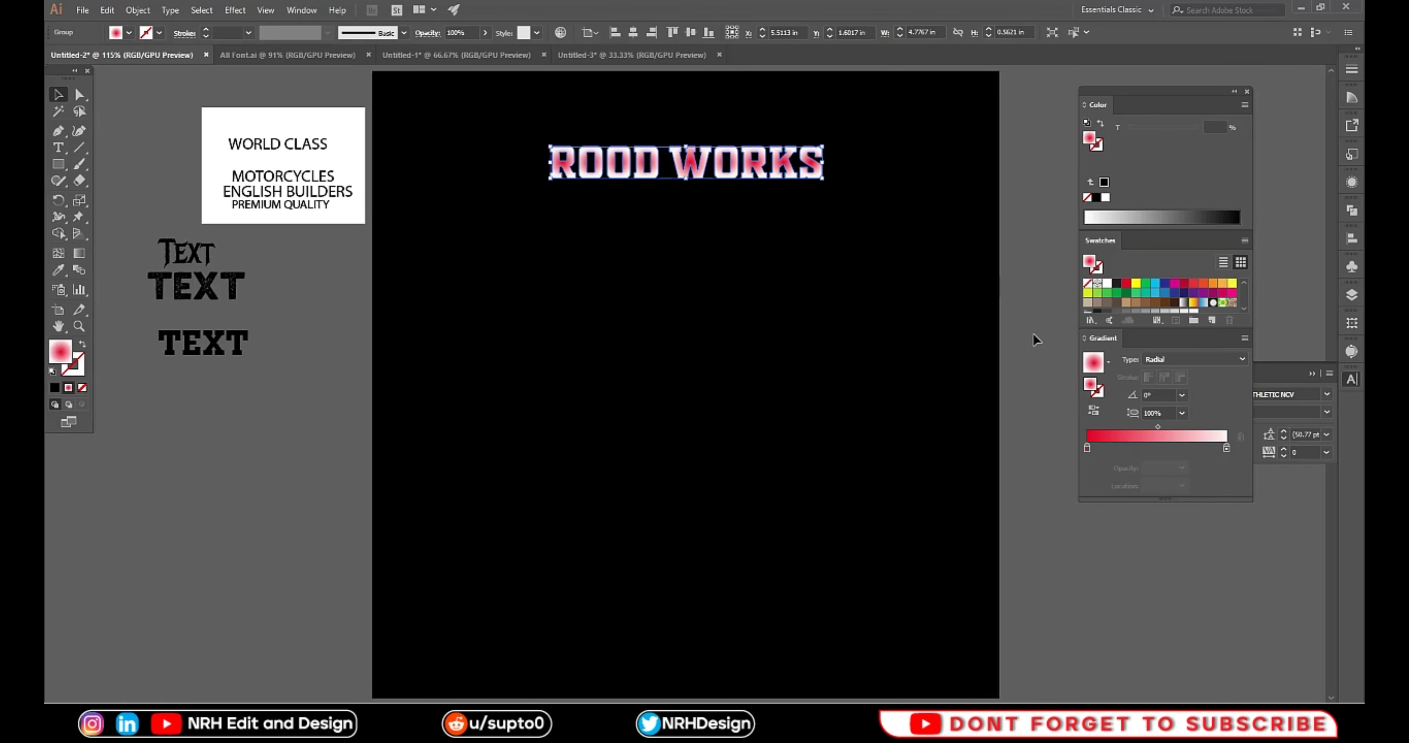
{"action": "left_click", "coordinate": [1158, 426]}
{"action": "left_click", "coordinate": [1046, 359]}
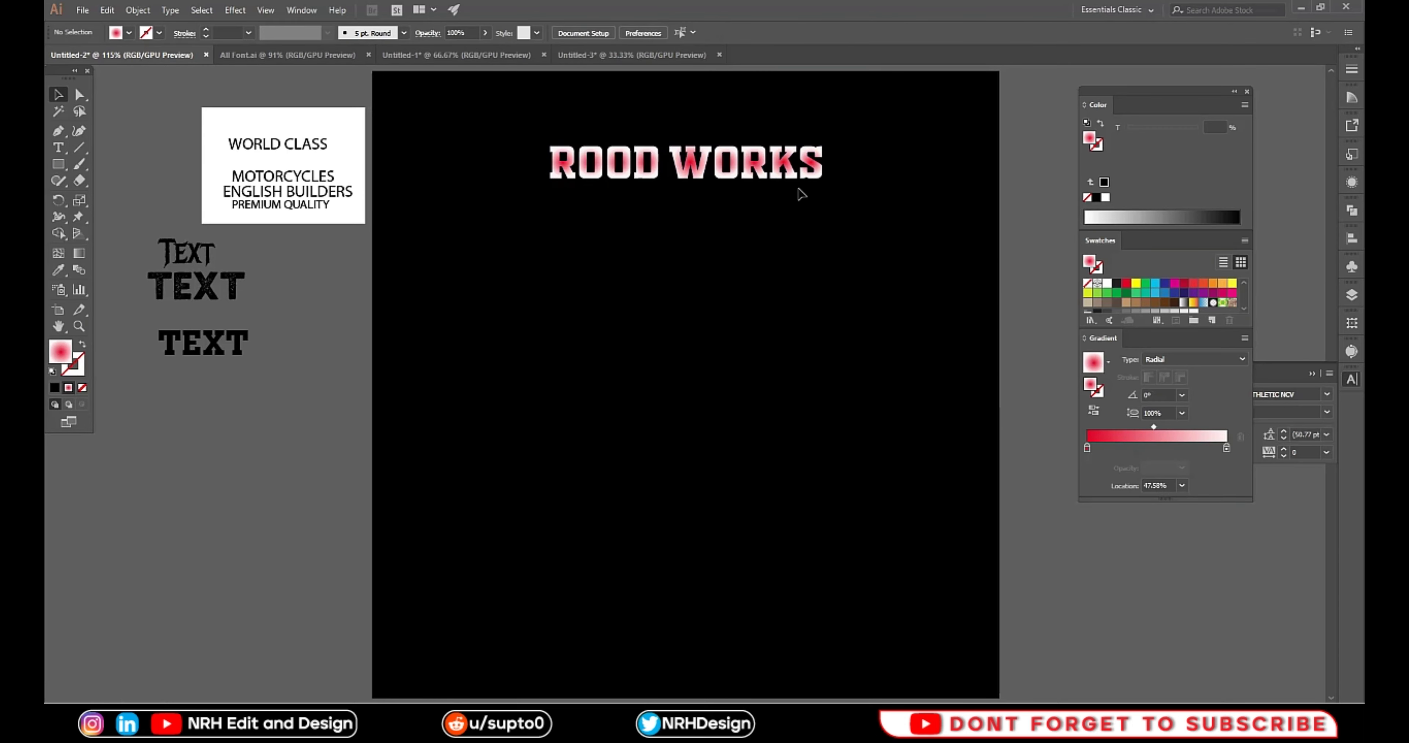
Copy WORLD CLASS, enlarge it, eyedrop the athletic sample font, and park it left of the artboard
{"action": "left_click_drag", "start_coordinate": [788, 174], "coordinate": [783, 179]}
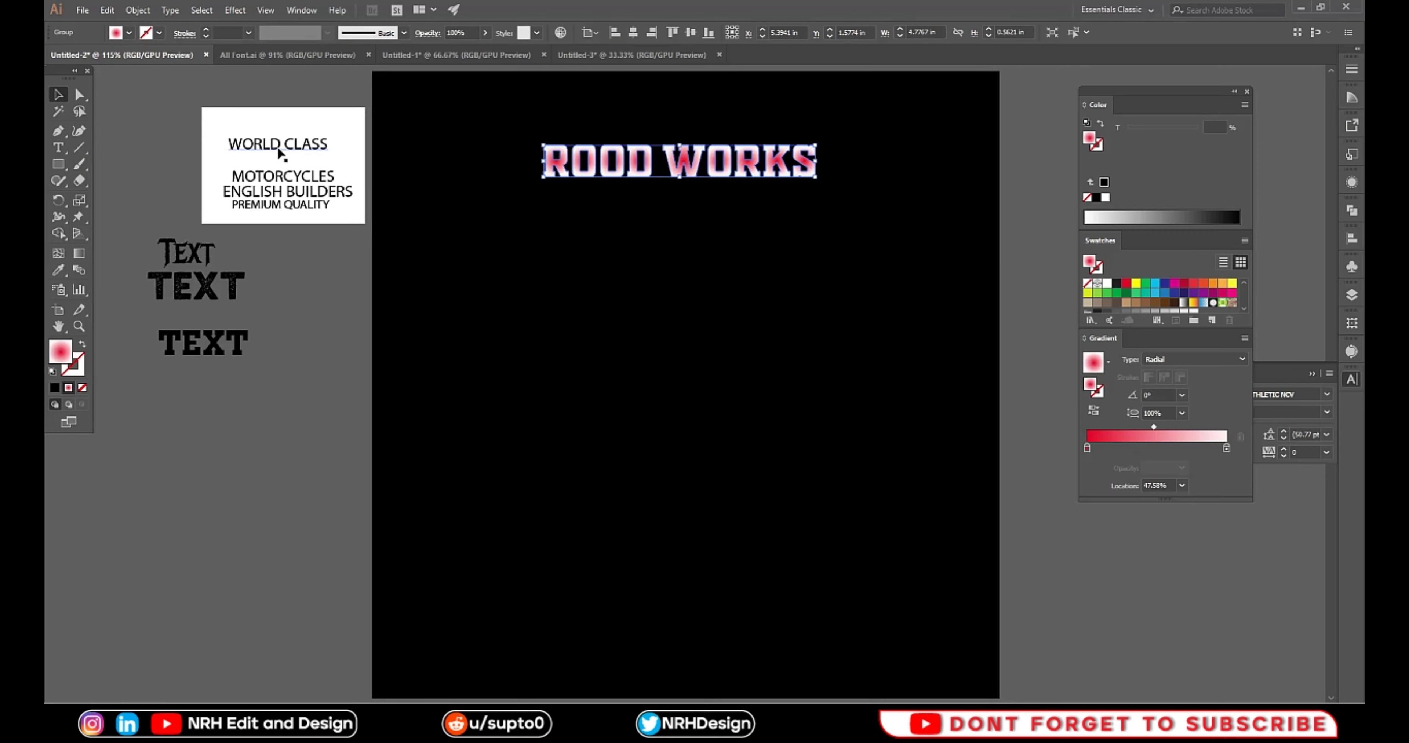
{"action": "left_click_drag", "start_coordinate": [278, 149], "coordinate": [688, 221]}
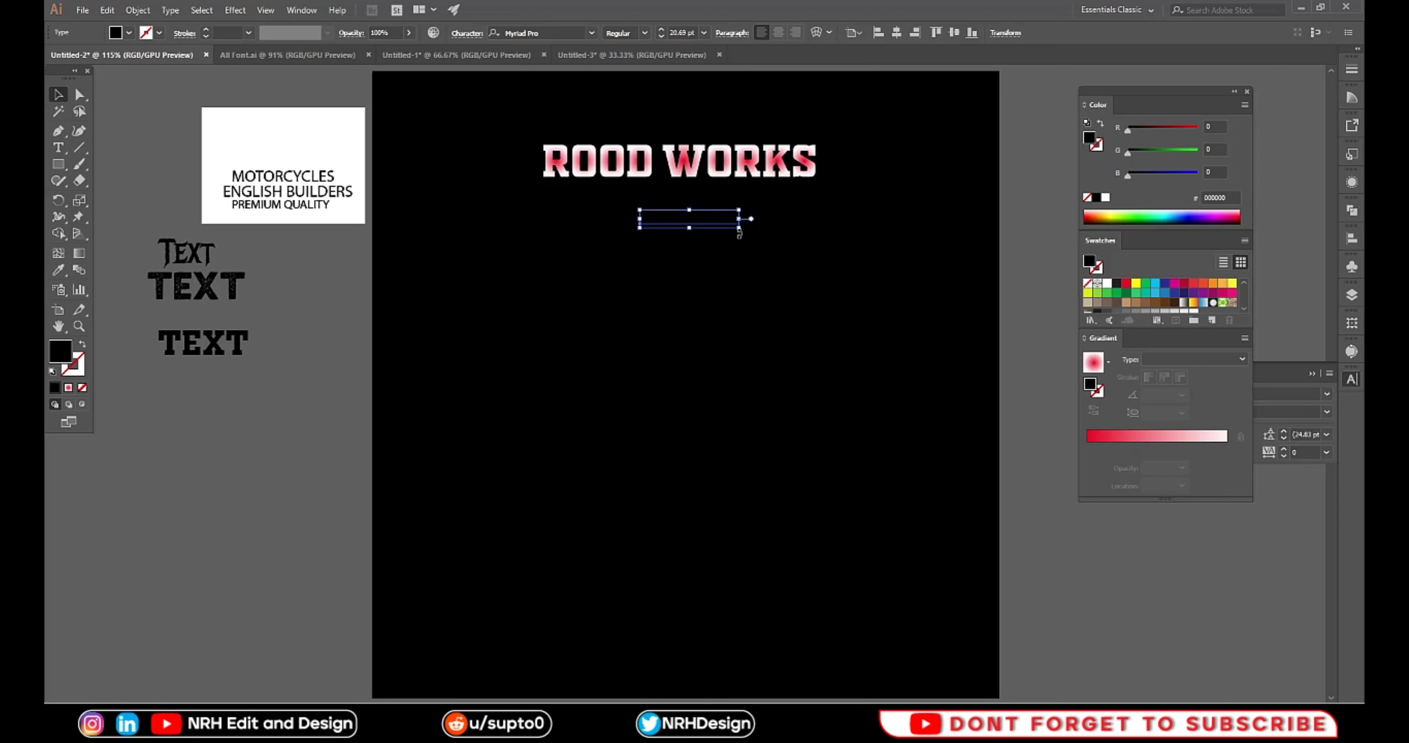
{"action": "mouse_move", "coordinate": [738, 227]}
{"action": "left_mouse_down"}
{"action": "mouse_move", "coordinate": [763, 243]}
{"action": "mouse_move", "coordinate": [777, 235]}
{"action": "left_mouse_up"}
{"action": "left_click", "coordinate": [58, 269]}
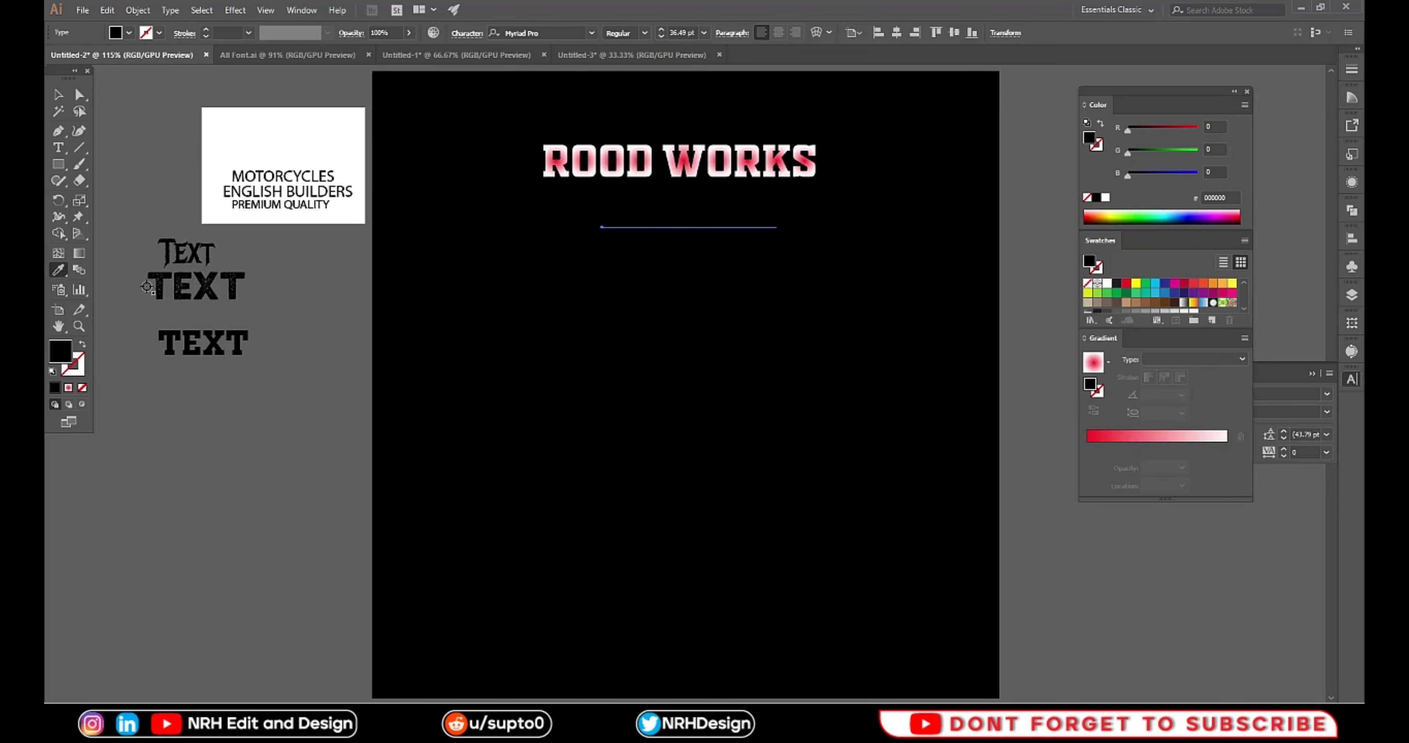
{"action": "left_click", "coordinate": [204, 344]}
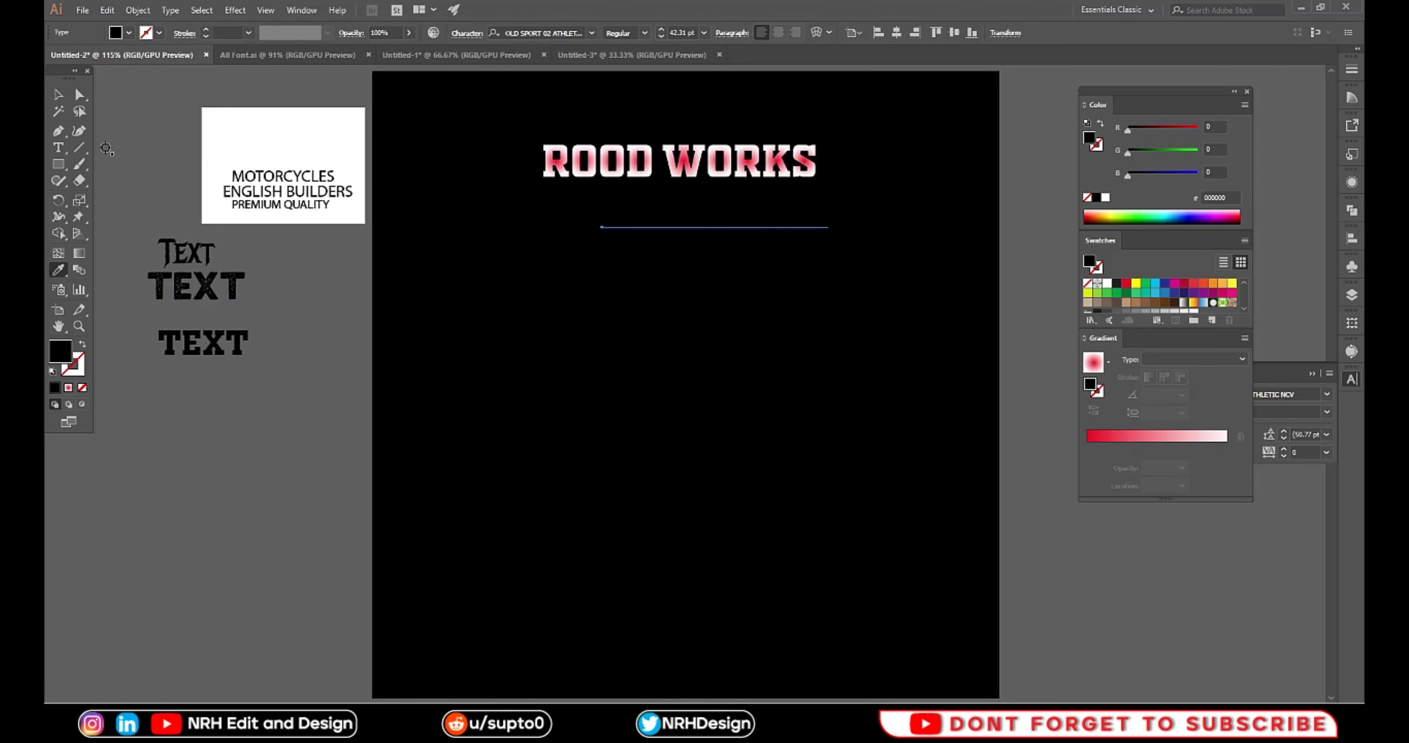
{"action": "left_click", "coordinate": [58, 94]}
{"action": "mouse_move", "coordinate": [723, 220]}
{"action": "left_mouse_down"}
{"action": "mouse_move", "coordinate": [194, 530]}
{"action": "mouse_move", "coordinate": [206, 540]}
{"action": "left_mouse_up"}
{"action": "left_click", "coordinate": [411, 519]}
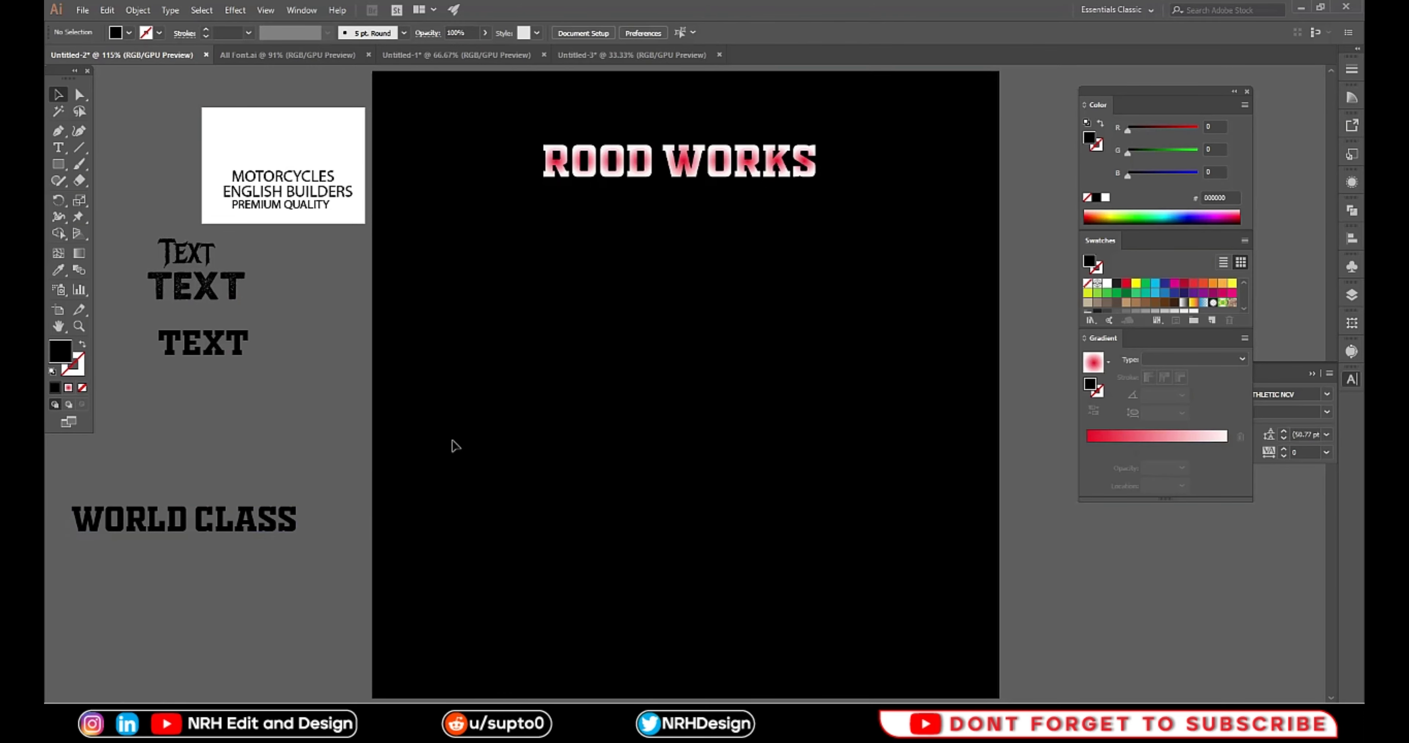
Select the grunge flag image in the Untitled-3 flag document
{"action": "left_click", "coordinate": [623, 54]}
{"action": "scroll", "coordinate": [901, 287], "scroll_direction": "up", "scroll_amount": 2}
{"action": "left_click", "coordinate": [825, 246]}
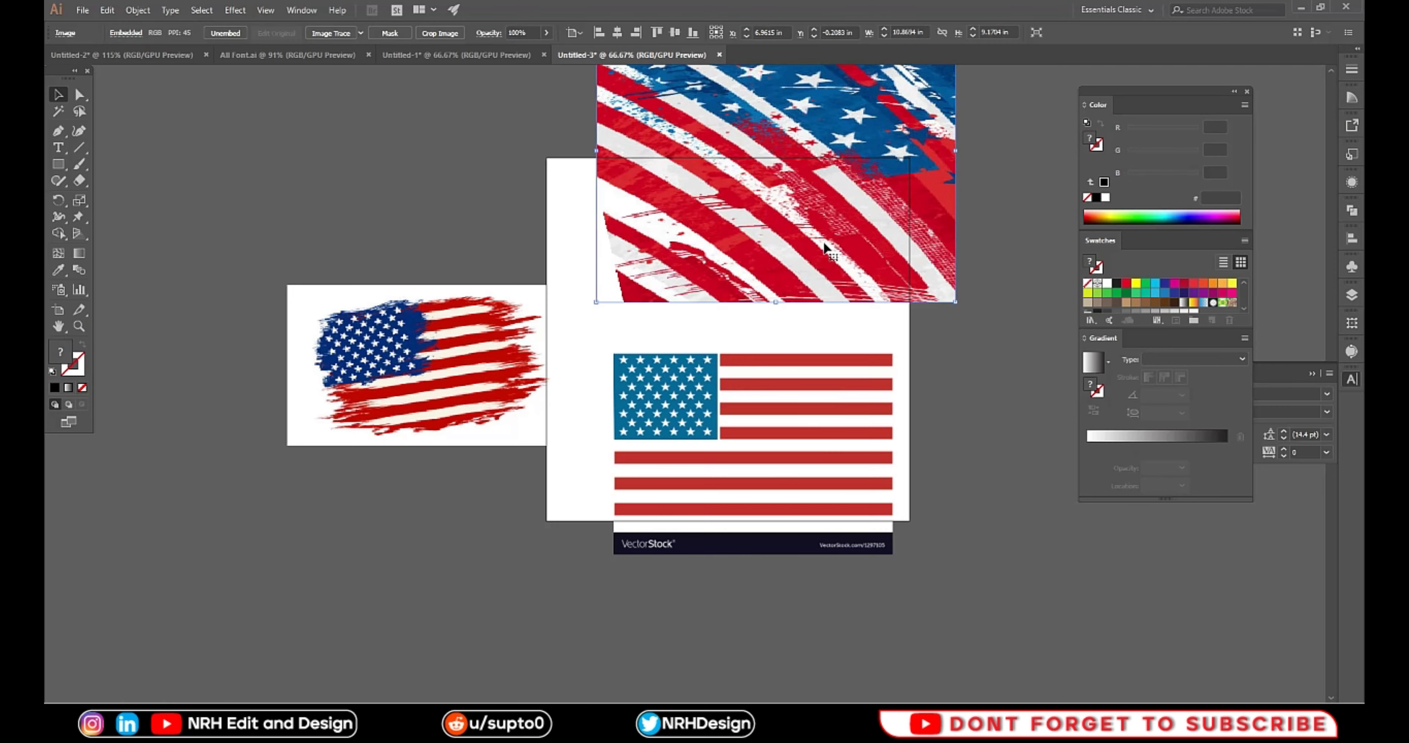
Paste the grunge flag beside the artboard, bring WORLD CLASS in front, and enlarge it to about 86 pt
{"action": "left_click", "coordinate": [156, 53]}
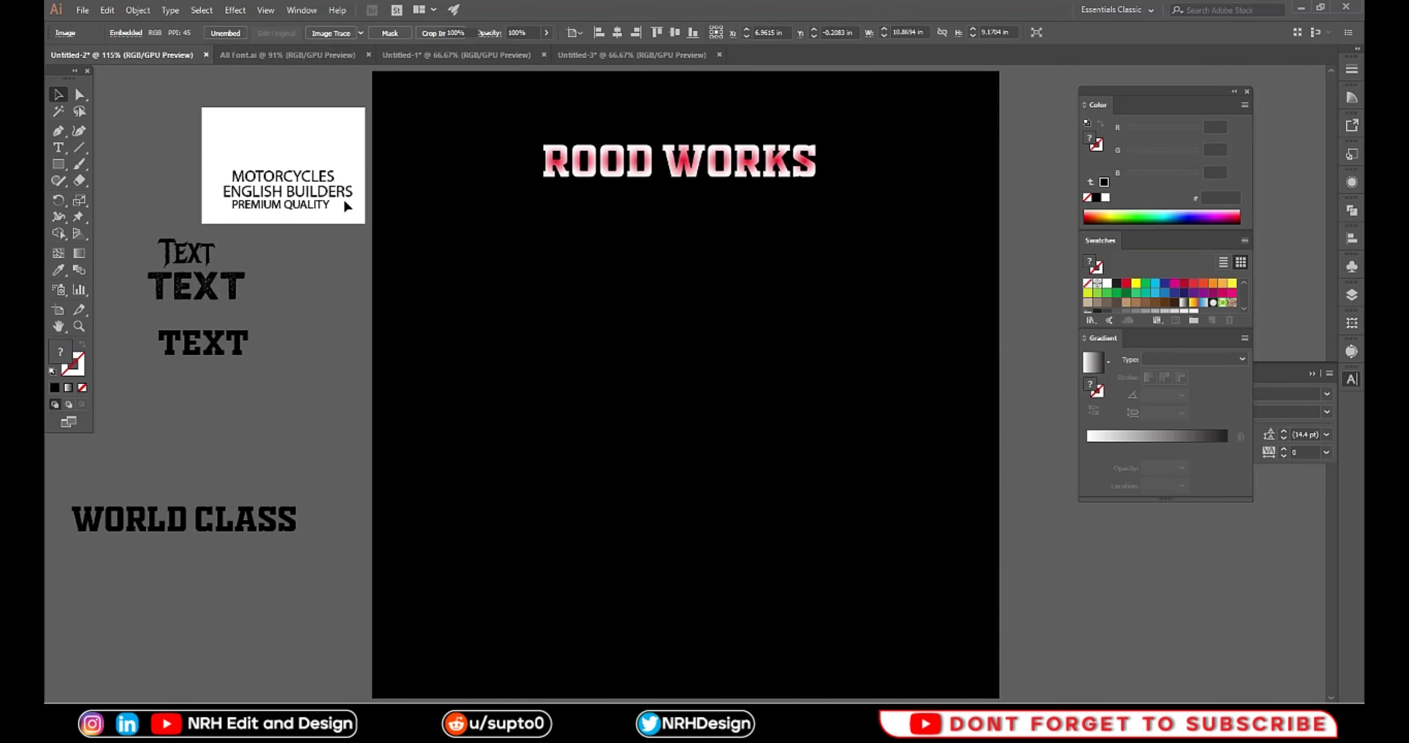
{"action": "left_click_drag", "start_coordinate": [402, 399], "coordinate": [777, 330]}
{"action": "key", "text": "ctrl+minus"}
{"action": "key", "text": "ctrl+minus"}
{"action": "key", "text": "ctrl+v"}
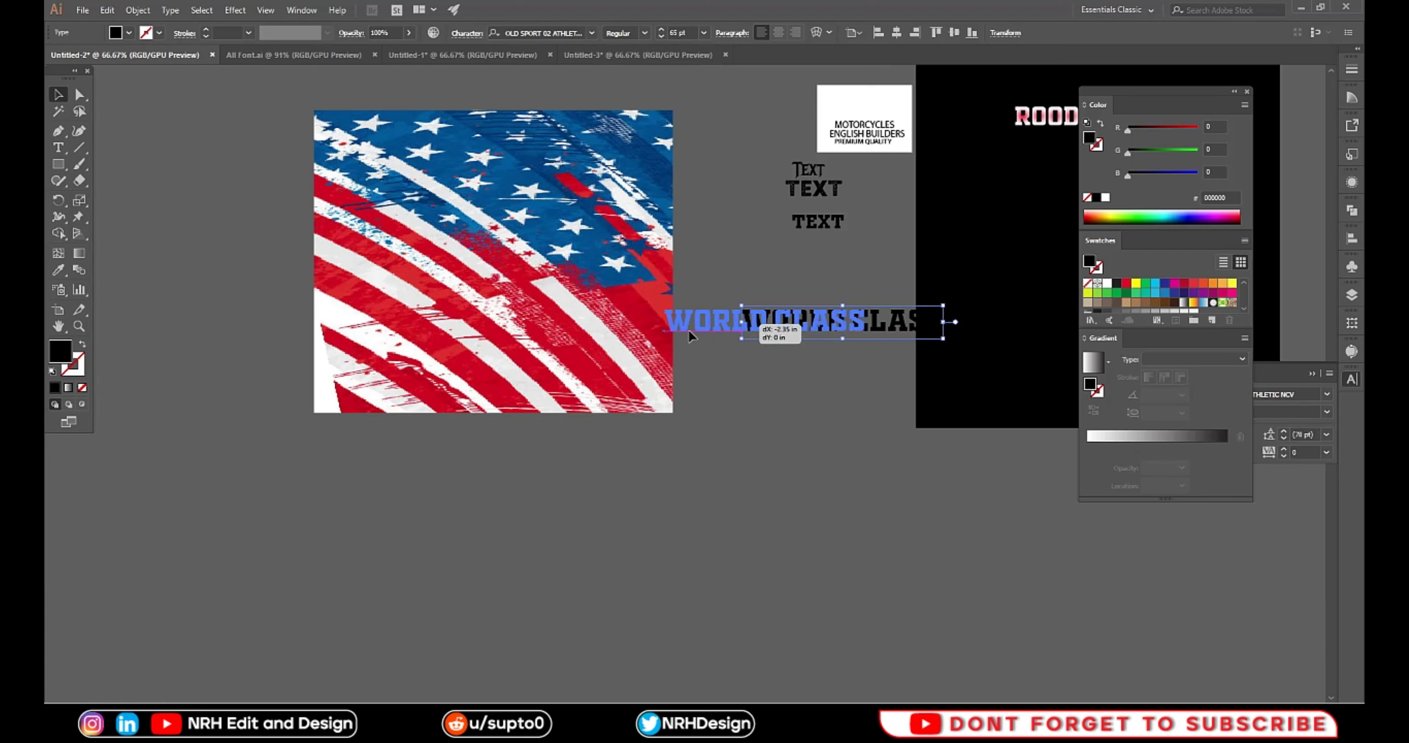
{"action": "left_click_drag", "start_coordinate": [687, 329], "coordinate": [503, 358]}
{"action": "right_click", "coordinate": [613, 347]}
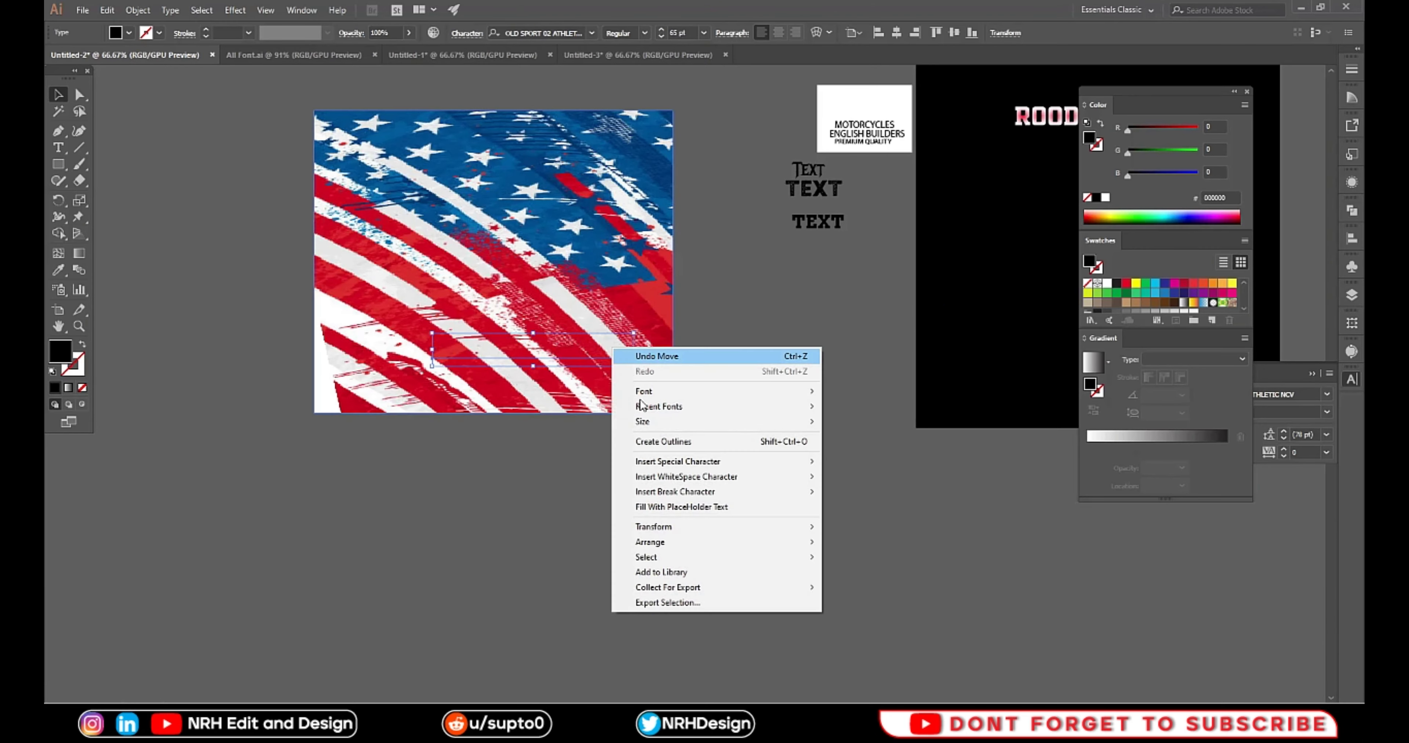
{"action": "left_click", "coordinate": [867, 542]}
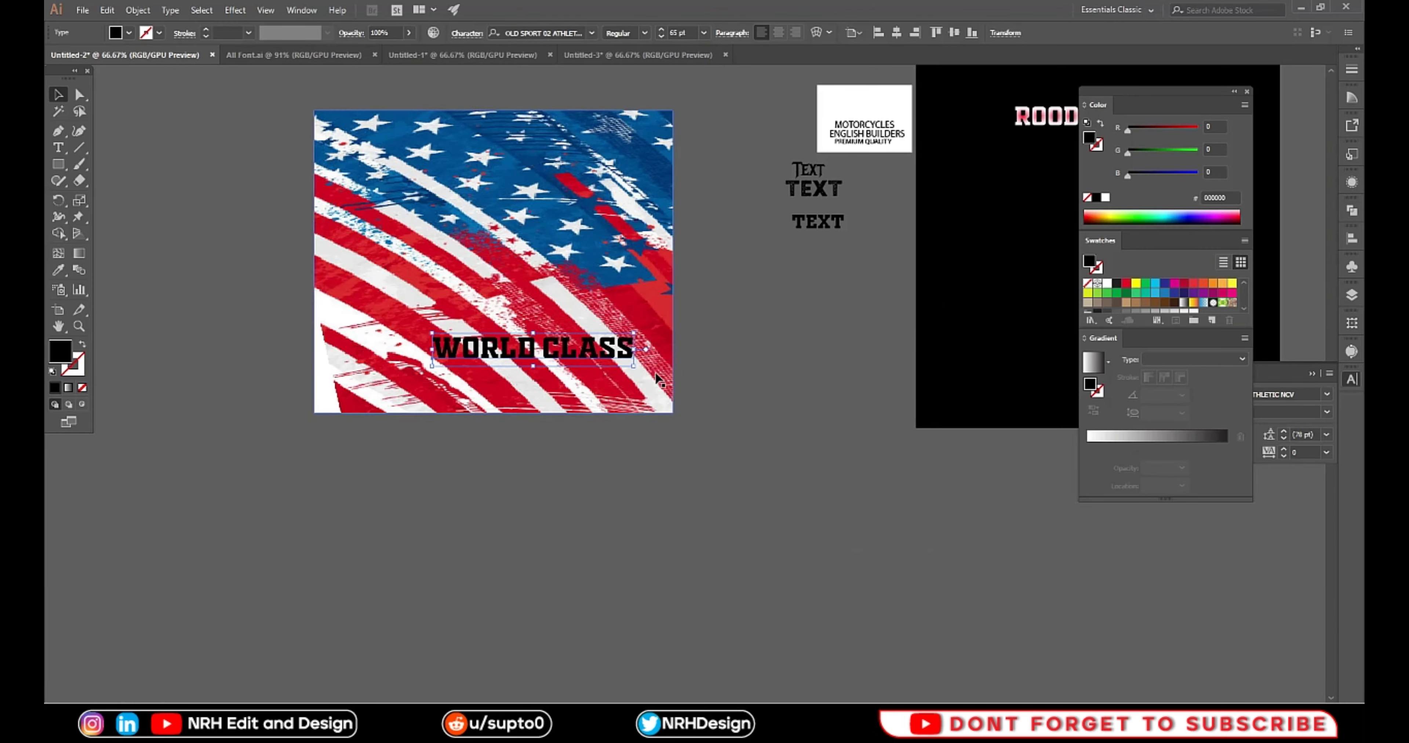
{"action": "mouse_move", "coordinate": [637, 368]}
{"action": "left_mouse_down"}
{"action": "mouse_move", "coordinate": [670, 377]}
{"action": "mouse_move", "coordinate": [626, 365]}
{"action": "left_mouse_up"}
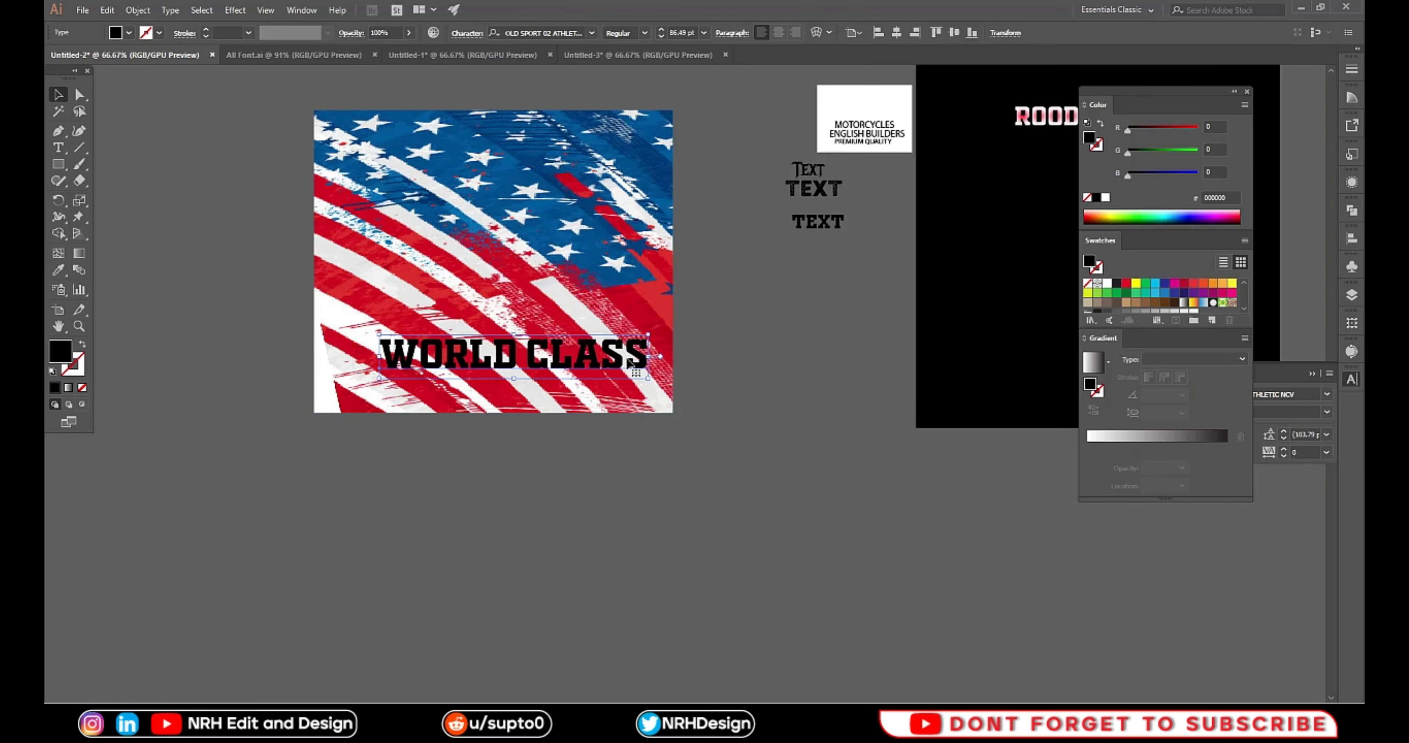
{"action": "left_click", "coordinate": [734, 370]}
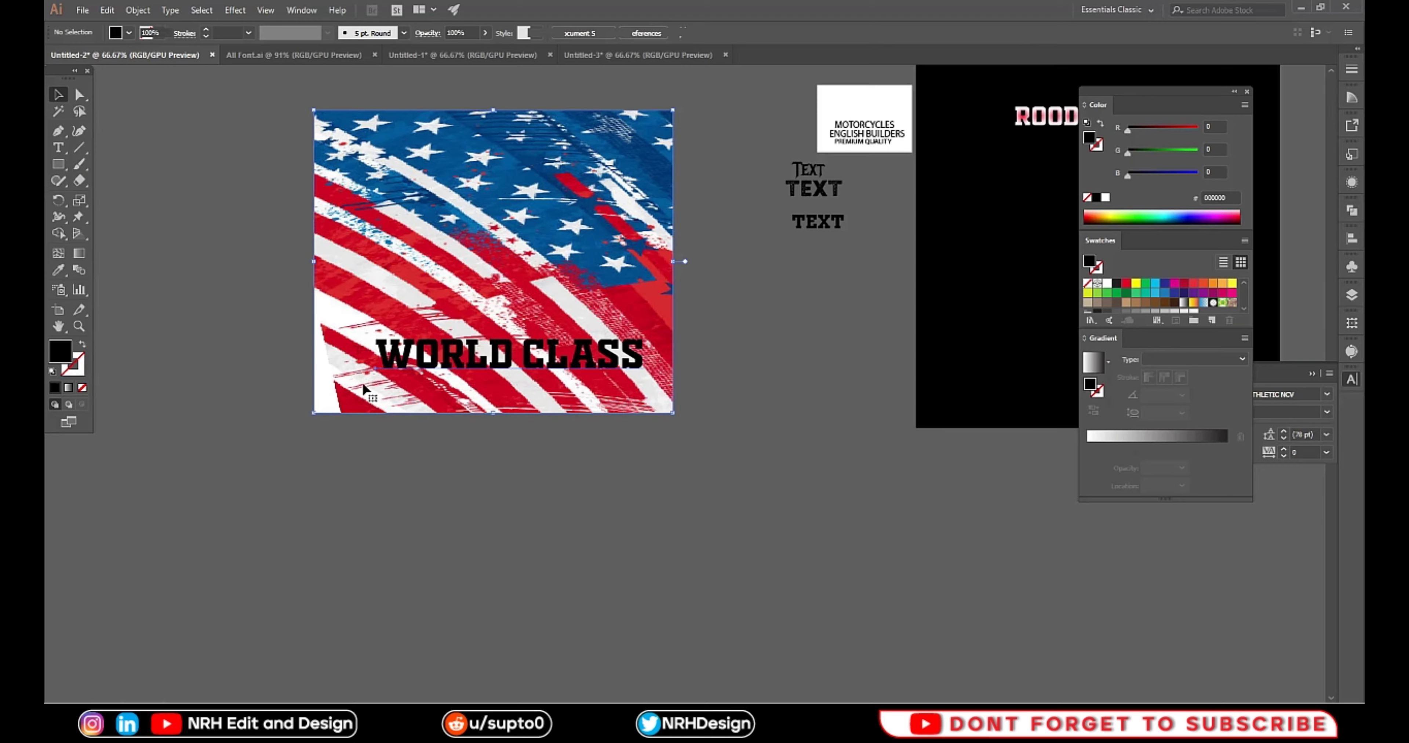
Clip the flag inside the WORLD CLASS letters and move it just below ROOD WORKS
{"action": "left_click_drag", "start_coordinate": [309, 106], "coordinate": [514, 336]}
{"action": "right_click", "coordinate": [515, 338]}
{"action": "left_click", "coordinate": [555, 437]}
{"action": "left_click", "coordinate": [621, 412]}
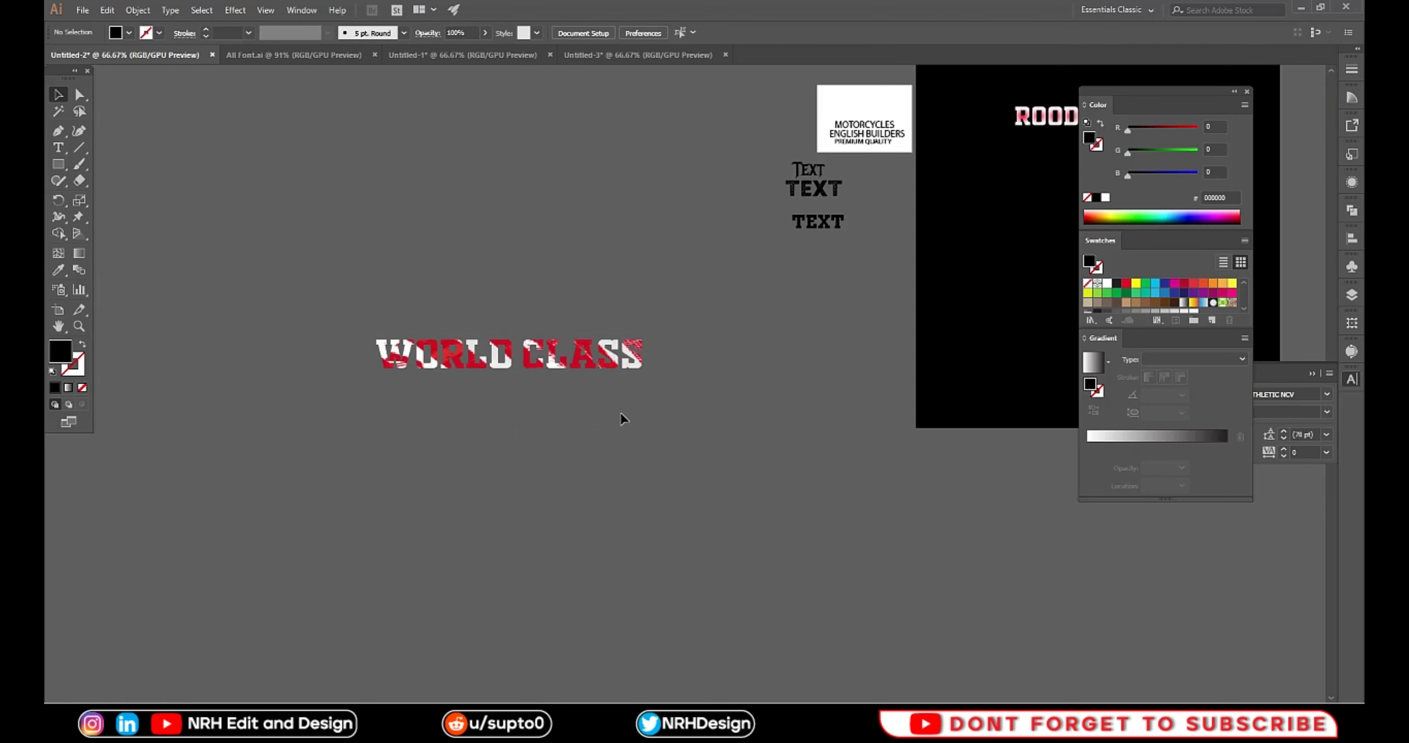
{"action": "left_click", "coordinate": [596, 363]}
{"action": "left_click", "coordinate": [651, 427]}
{"action": "left_click_drag", "start_coordinate": [770, 393], "coordinate": [526, 477]}
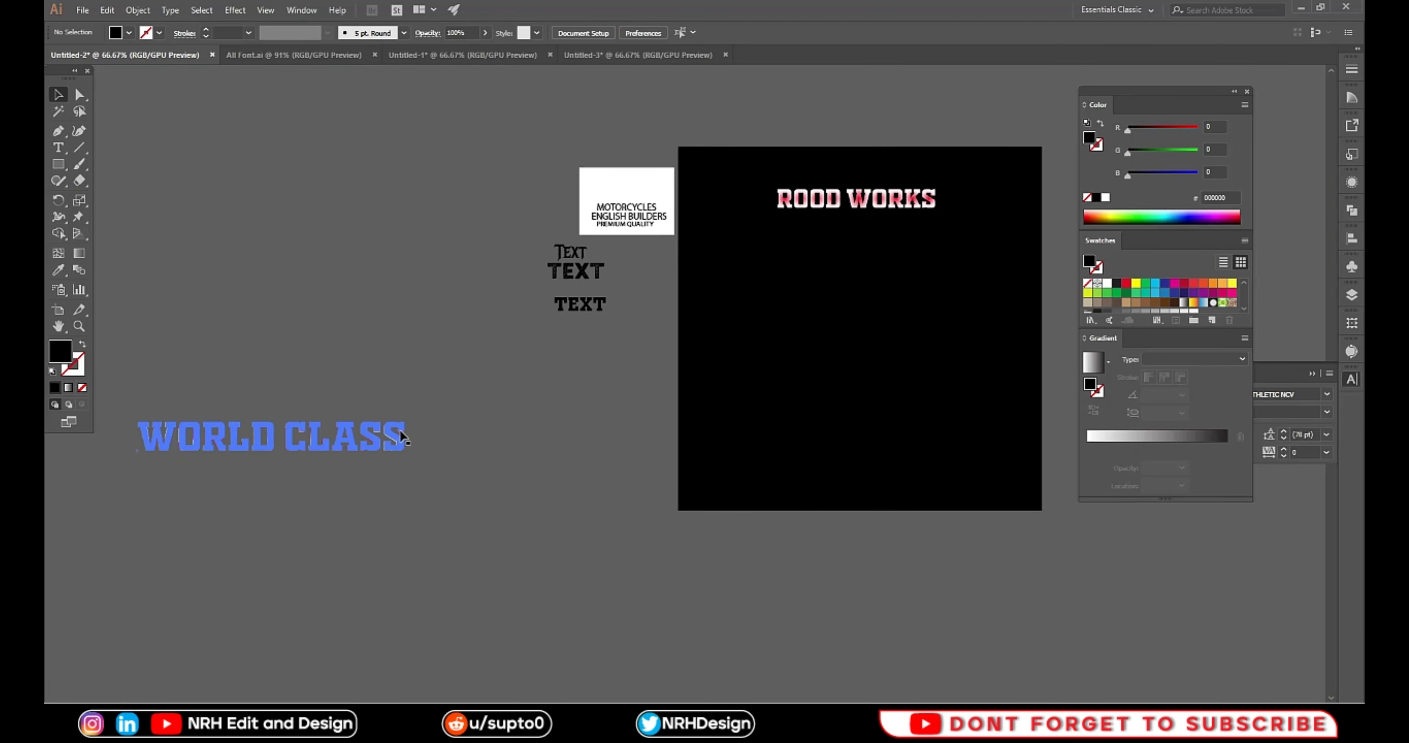
{"action": "left_click_drag", "start_coordinate": [392, 438], "coordinate": [977, 227]}
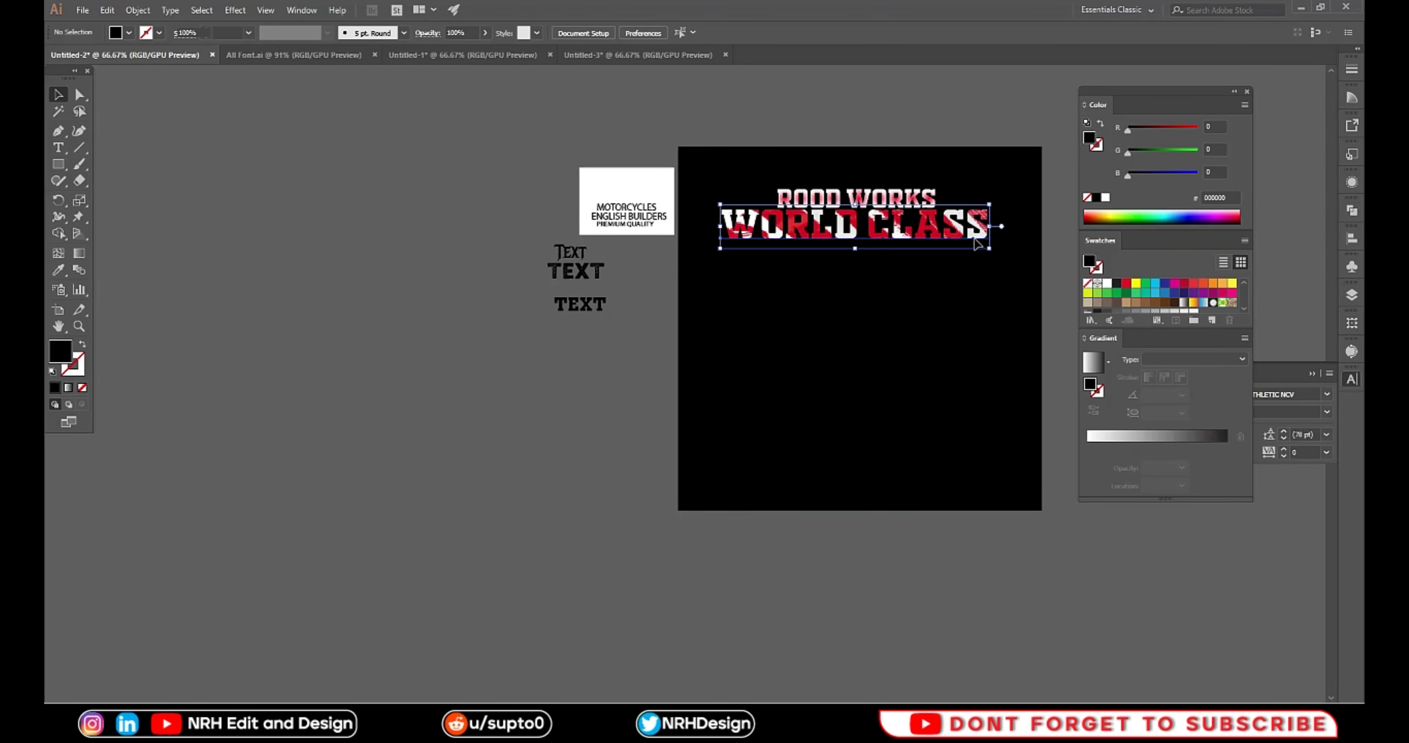
{"action": "left_click", "coordinate": [814, 622]}
Fit the artboard in view and slightly reposition the flag inside the WORLD CLASS clip group
{"action": "key", "text": "ctrl+0"}
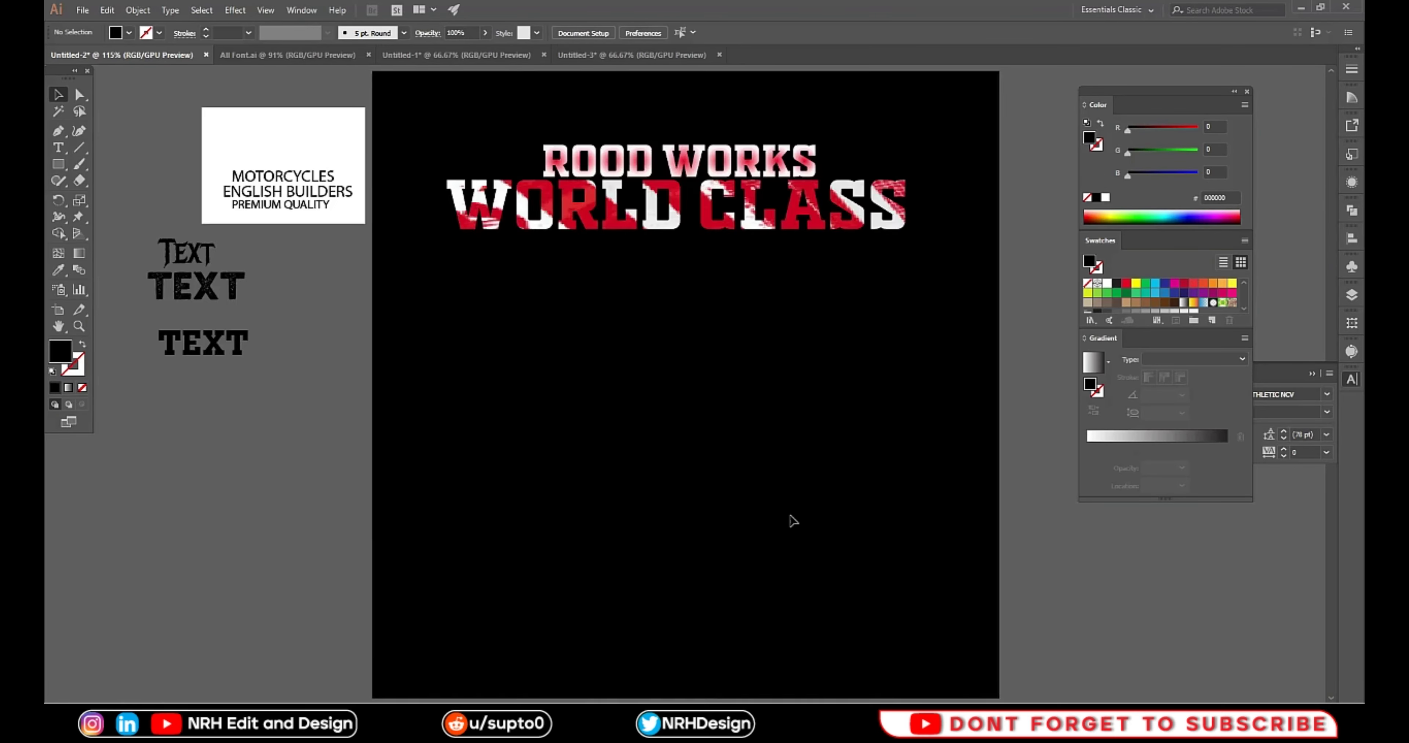
{"action": "left_click", "coordinate": [814, 234]}
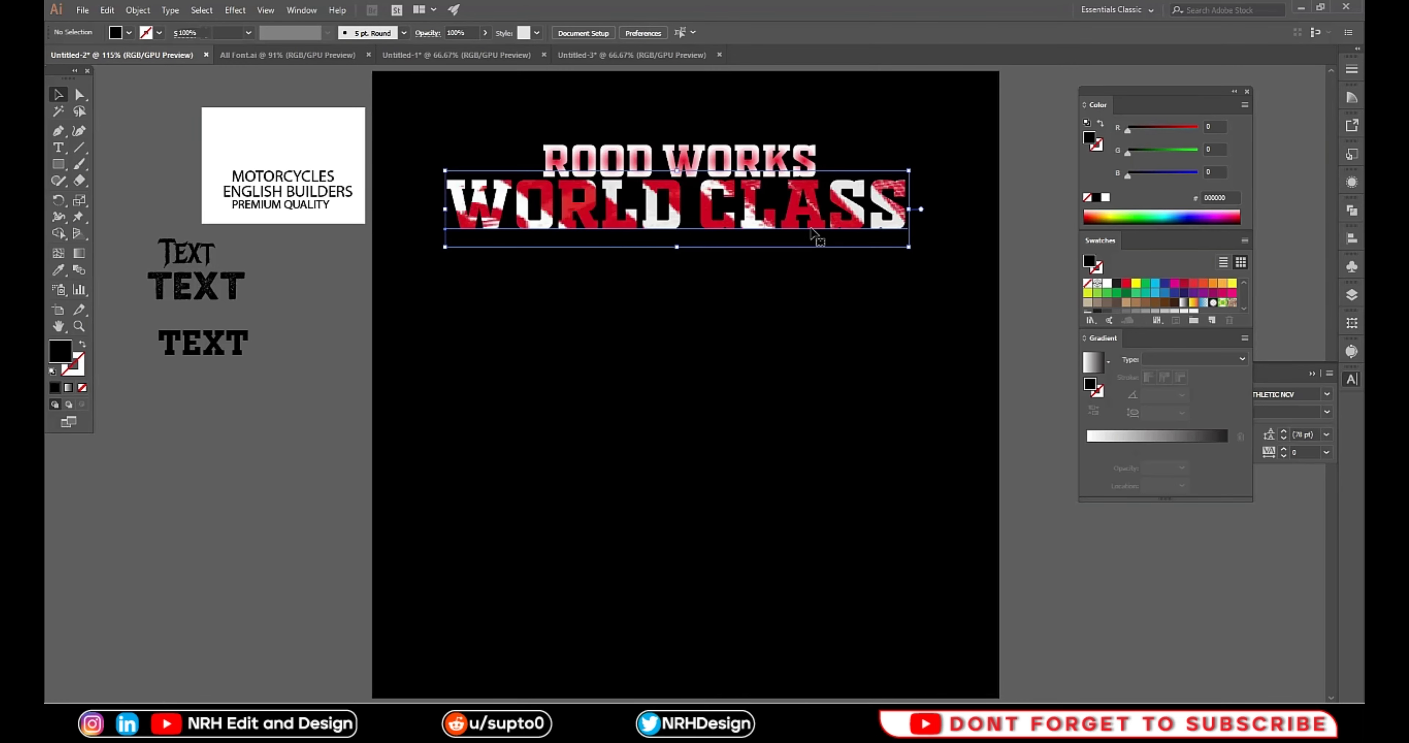
{"action": "double_click", "coordinate": [820, 224]}
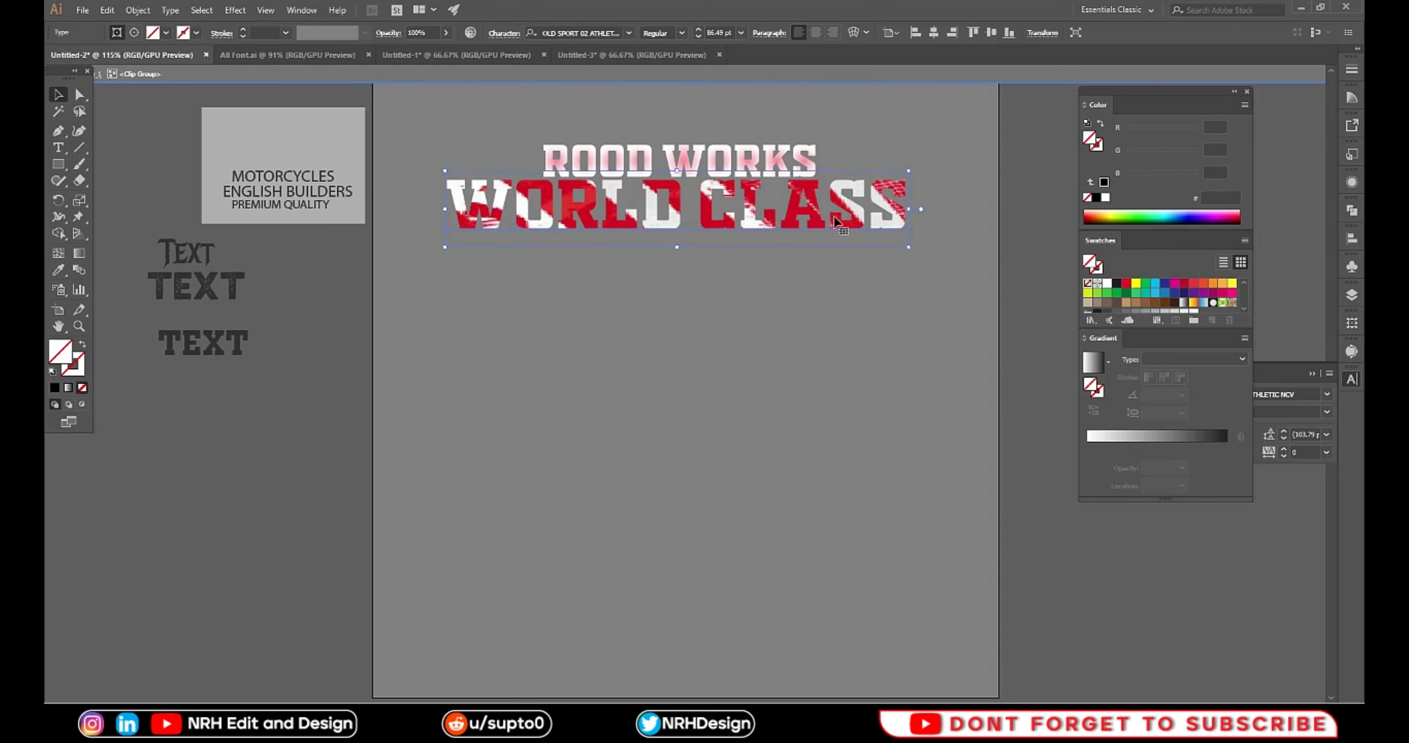
{"action": "left_click_drag", "start_coordinate": [880, 213], "coordinate": [883, 215]}
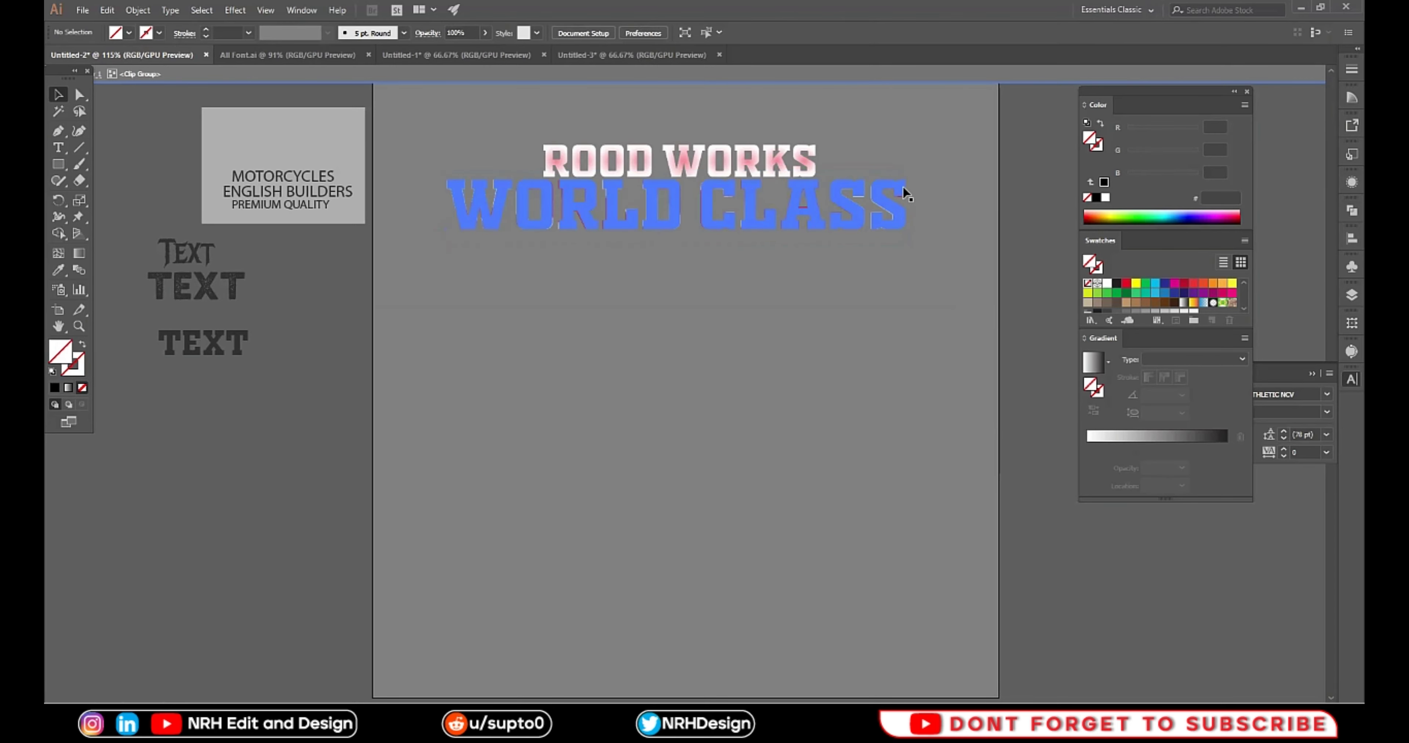
{"action": "double_click", "coordinate": [1077, 517]}
Shift the flag texture left, then nudge it with arrow keys until the stripes sit well
{"action": "left_click", "coordinate": [906, 225]}
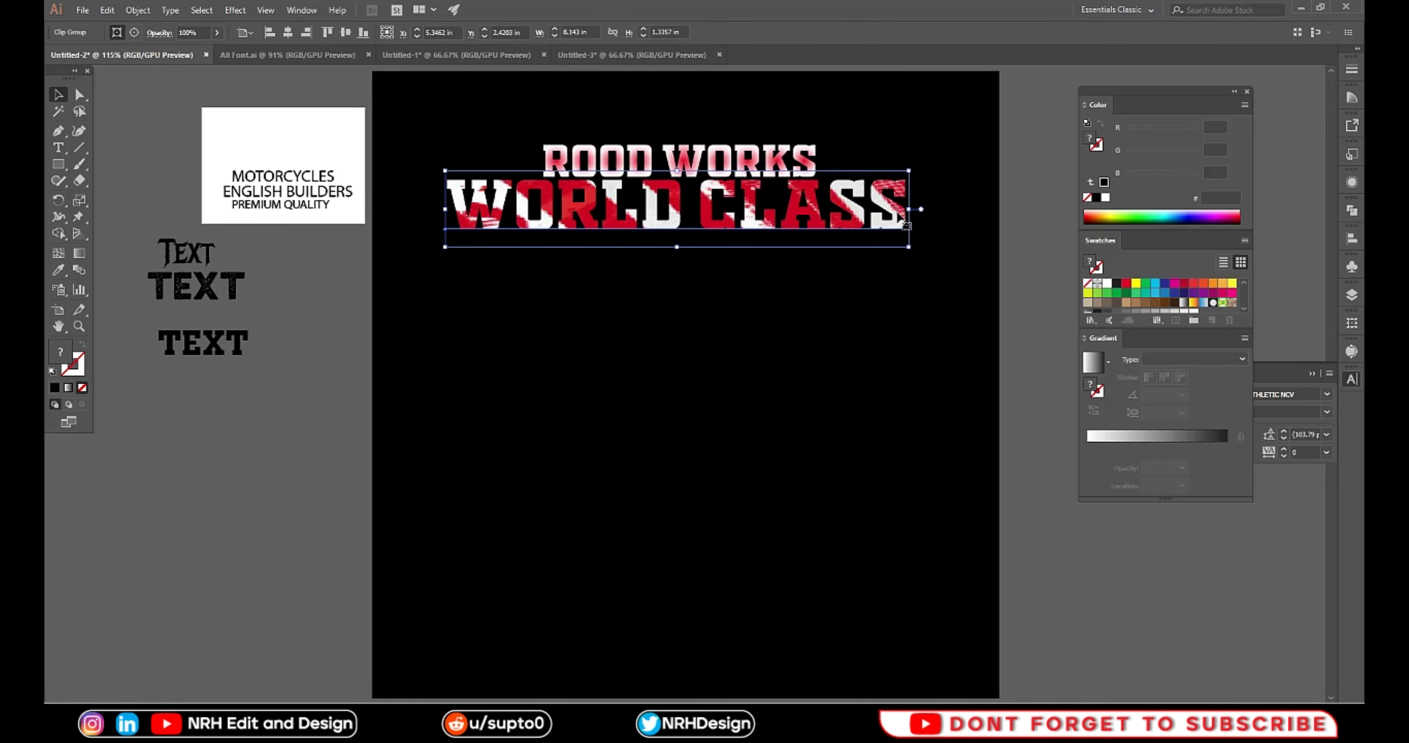
{"action": "double_click", "coordinate": [896, 210]}
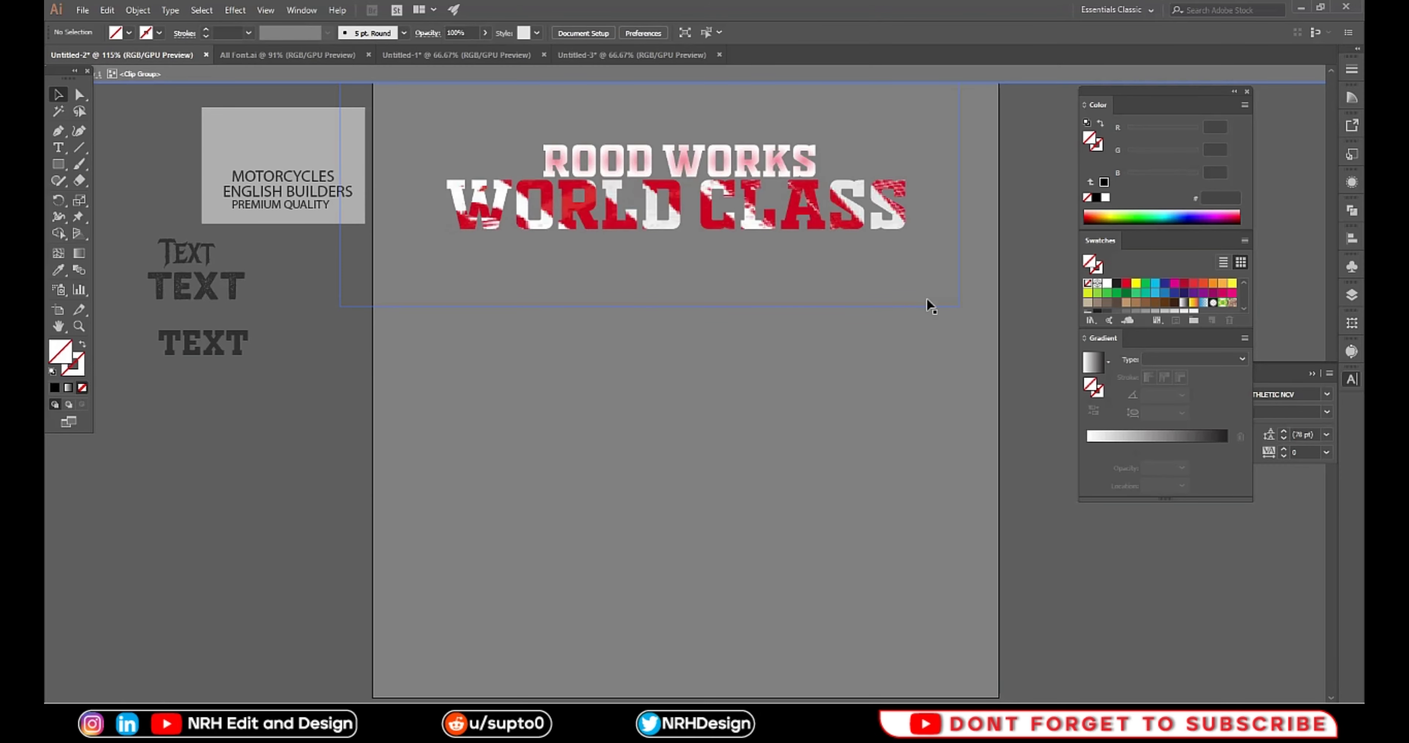
{"action": "left_click_drag", "start_coordinate": [927, 299], "coordinate": [913, 290]}
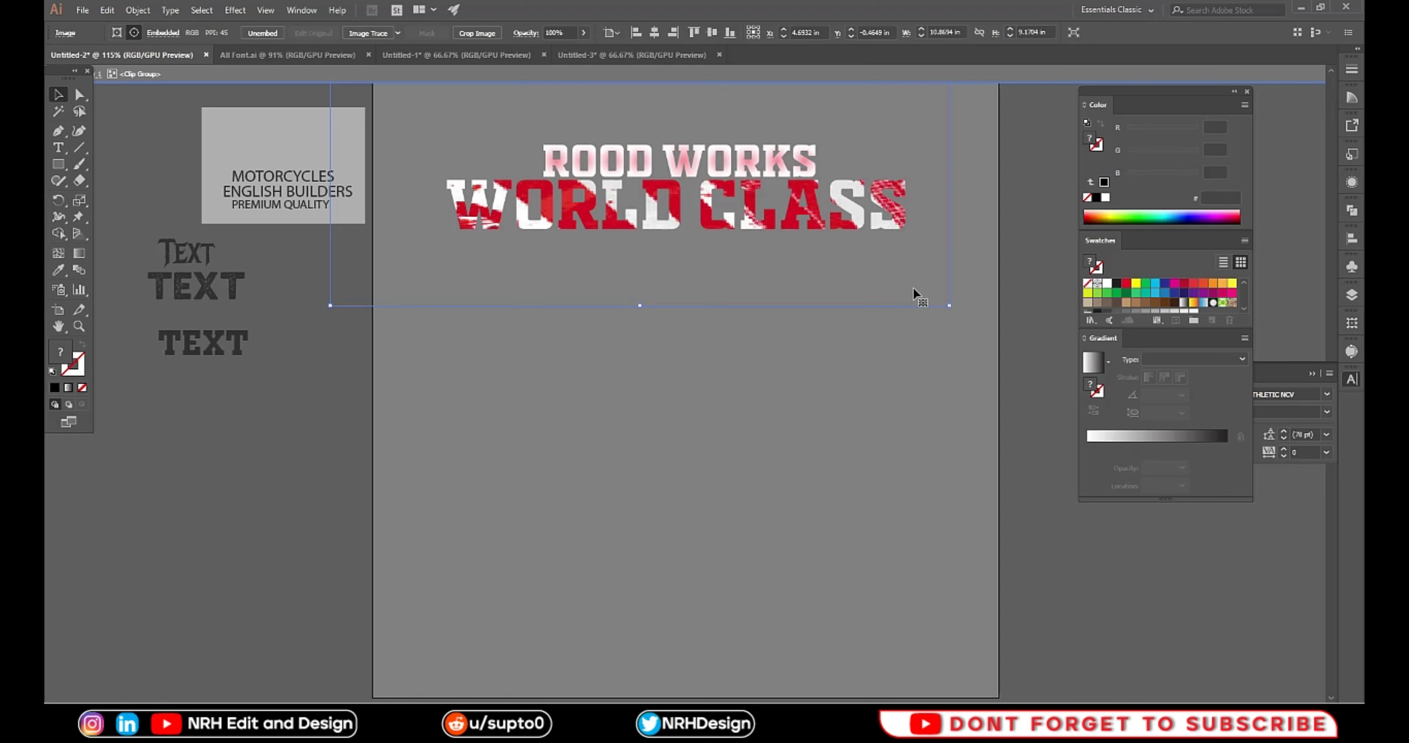
{"action": "key", "text": "Right"}
{"action": "key", "text": "Right"}
{"action": "key", "text": "Right"}
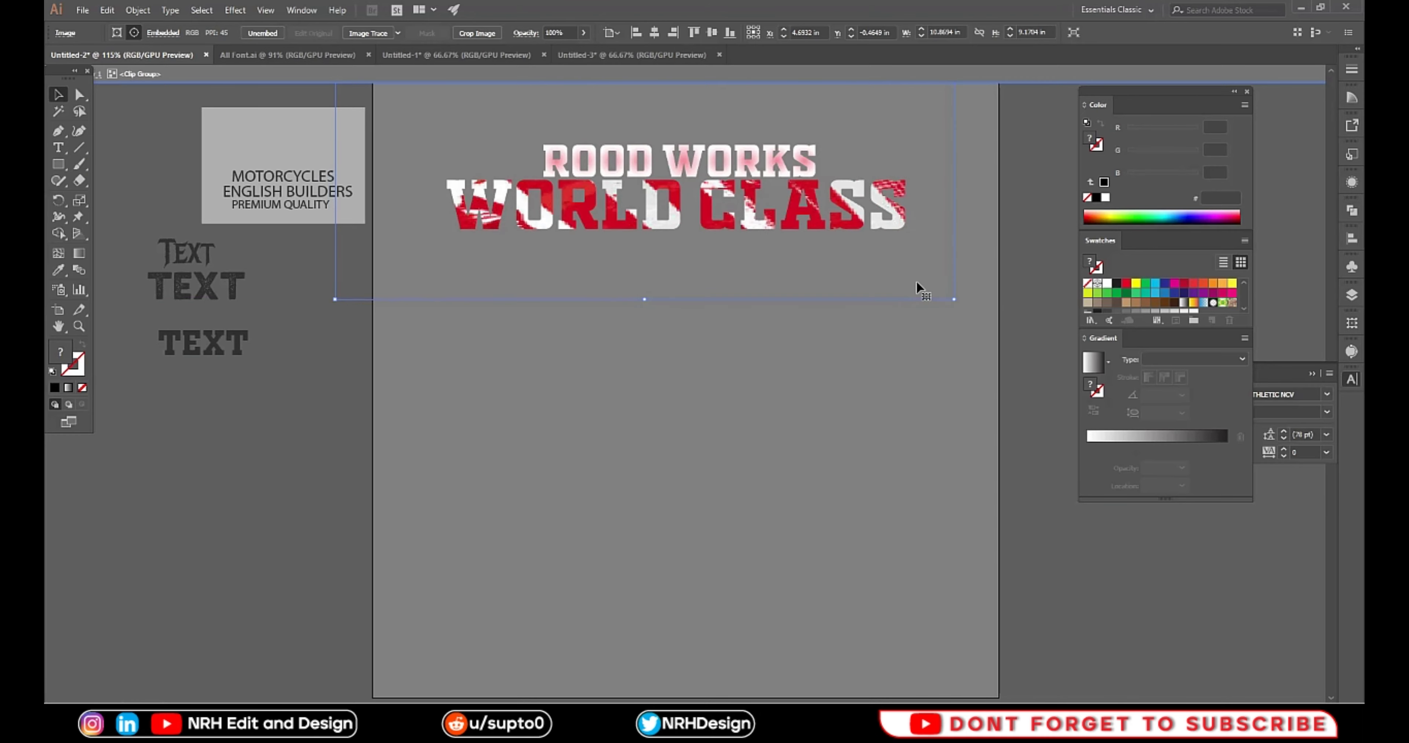
{"action": "key", "text": "Up"}
{"action": "key", "text": "Up"}
{"action": "key", "text": "Up"}
{"action": "key", "text": "Left"}
{"action": "key", "text": "Left"}
{"action": "key", "text": "Left"}
{"action": "key", "text": "Down"}
{"action": "key", "text": "Down"}
{"action": "key", "text": "Down"}
{"action": "key", "text": "Down"}
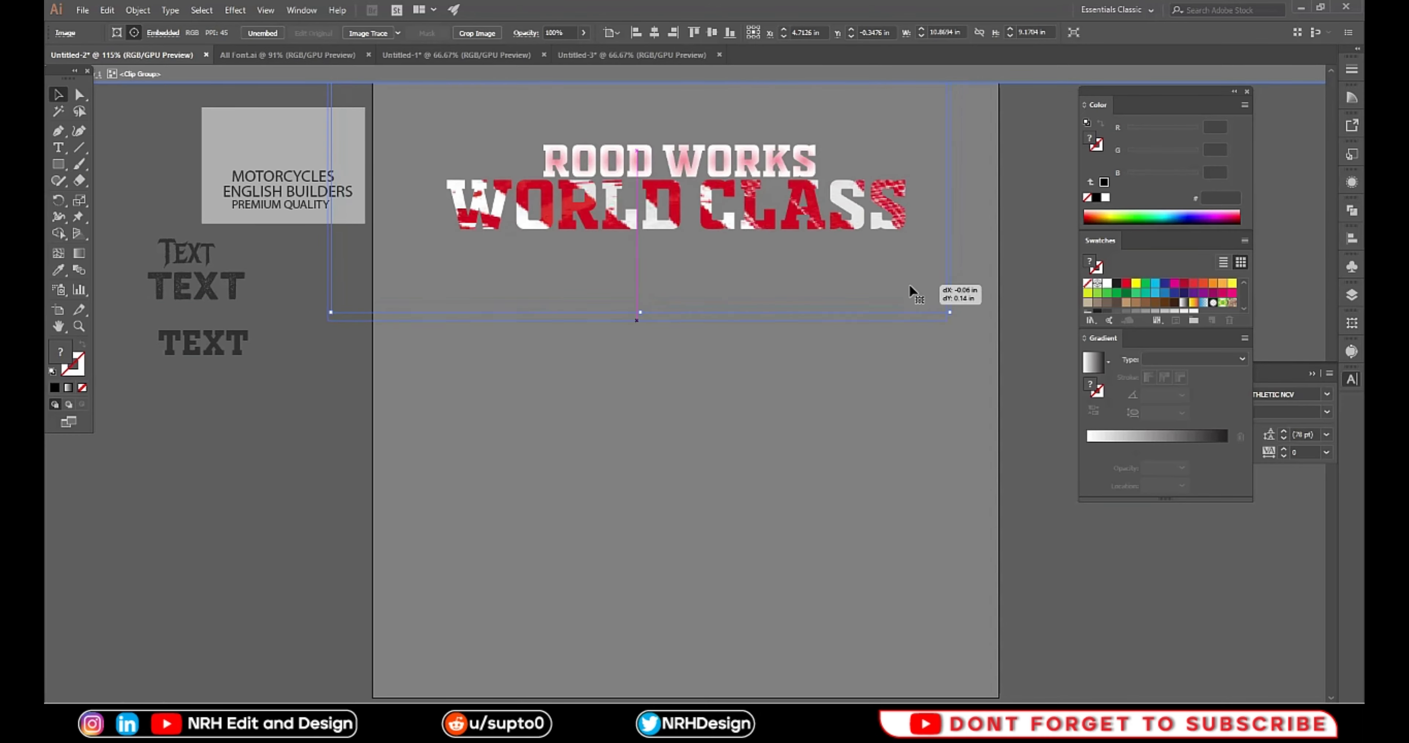
{"action": "key", "text": "Down"}
{"action": "key", "text": "Down"}
{"action": "key", "text": "Down"}
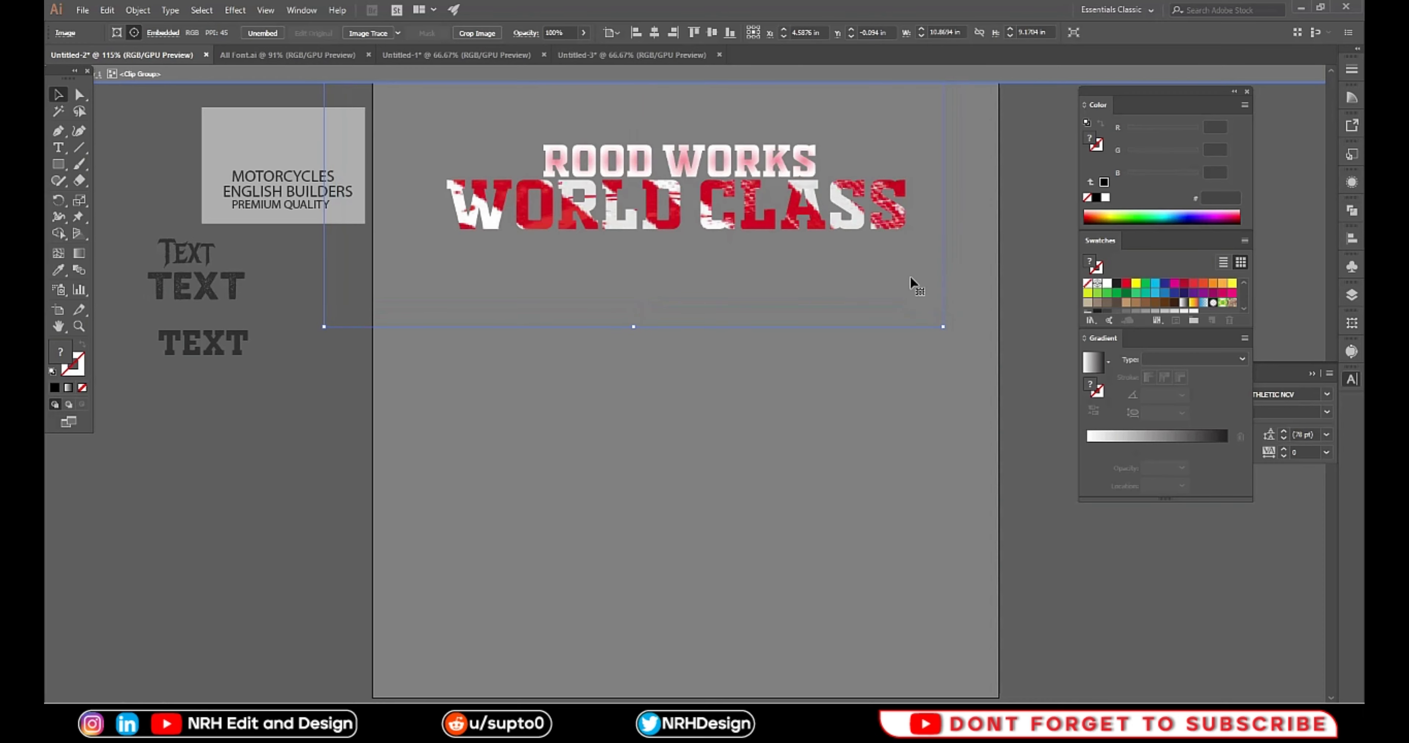
{"action": "key", "text": "Down"}
{"action": "key", "text": "Down"}
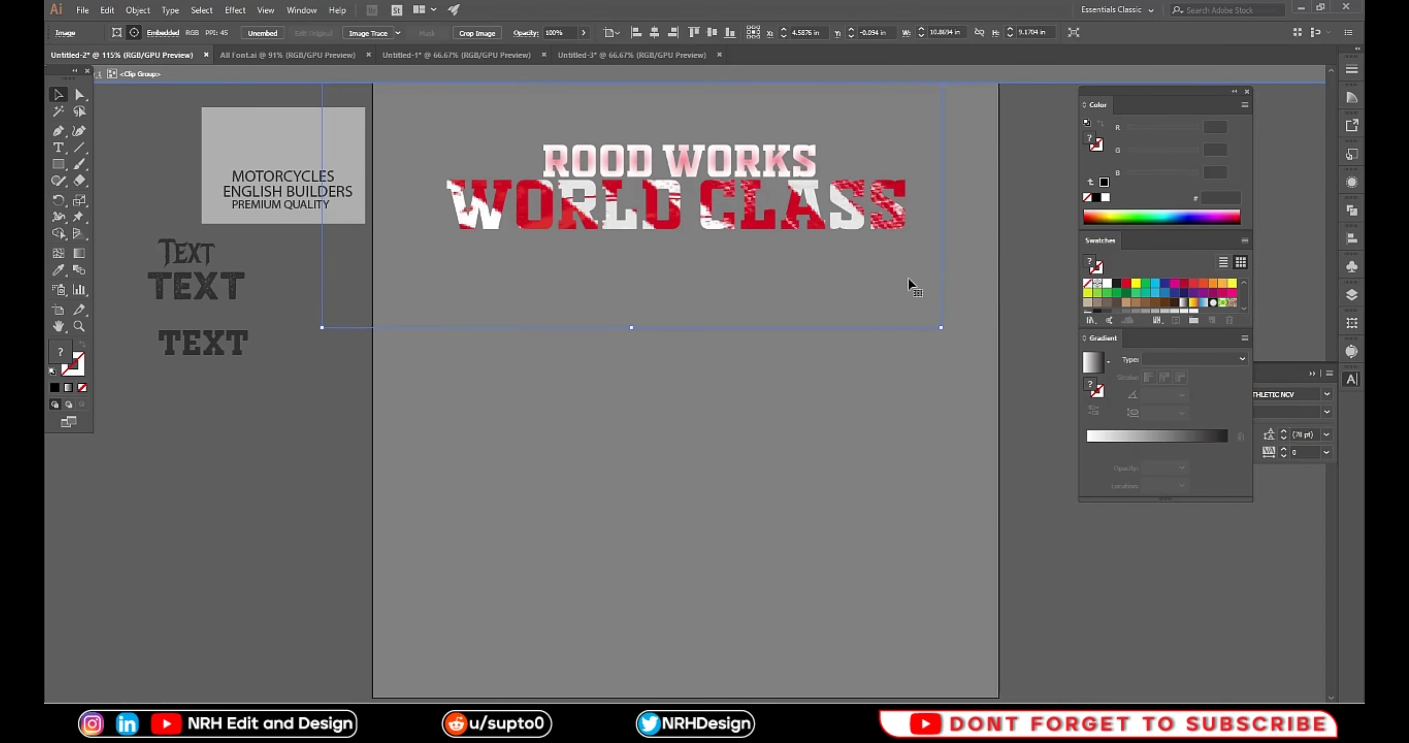
{"action": "key", "text": "Down"}
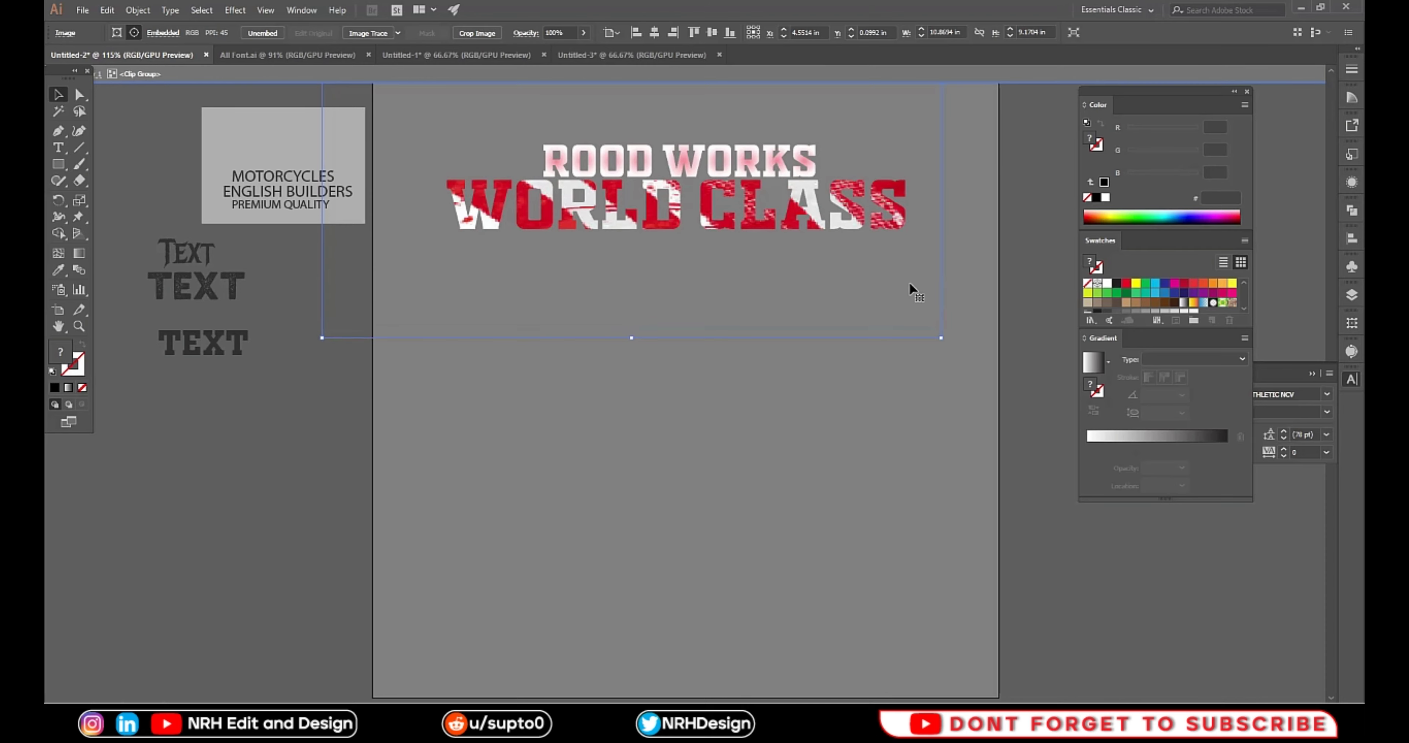
{"action": "left_click_drag", "start_coordinate": [909, 285], "coordinate": [912, 279]}
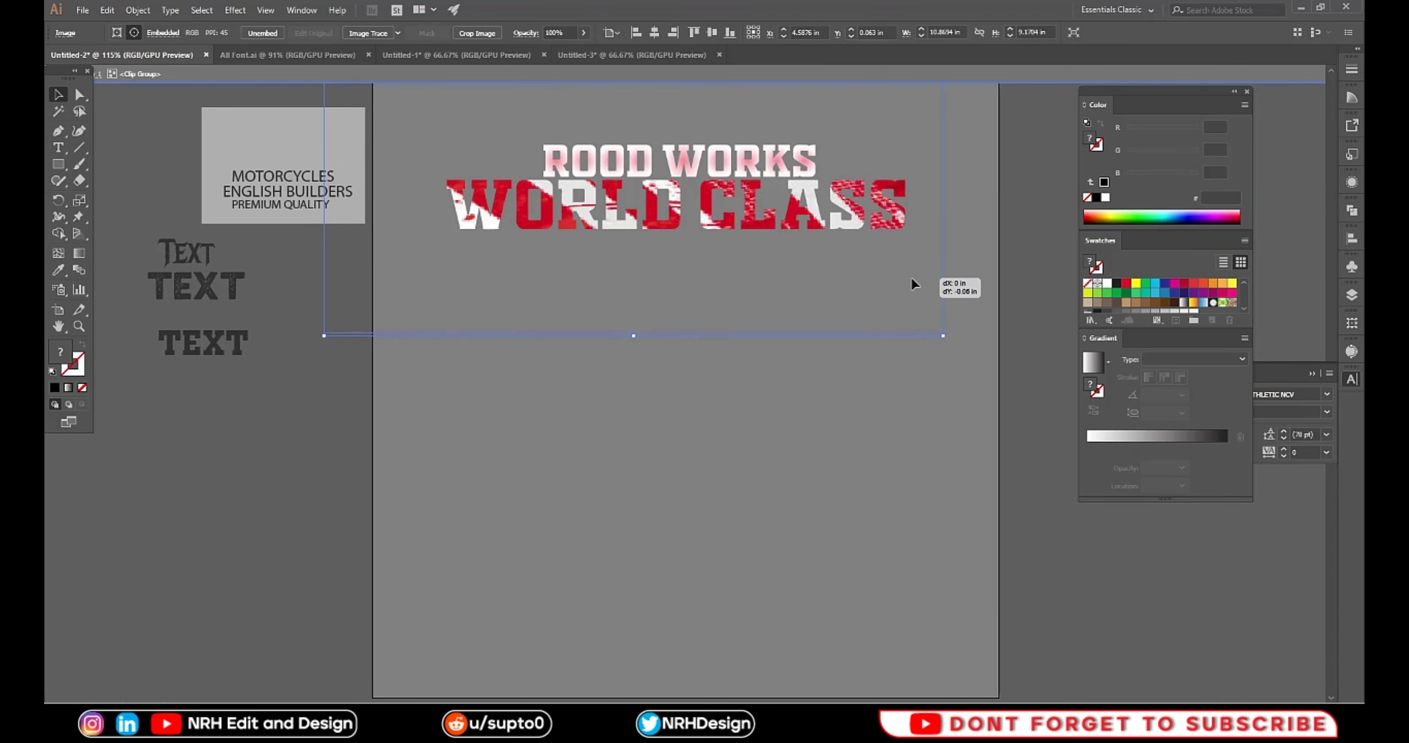
Draw a horizontal line under WORLD CLASS with a red-to-white gradient stroke at 4 pt
{"action": "double_click", "coordinate": [1057, 529]}
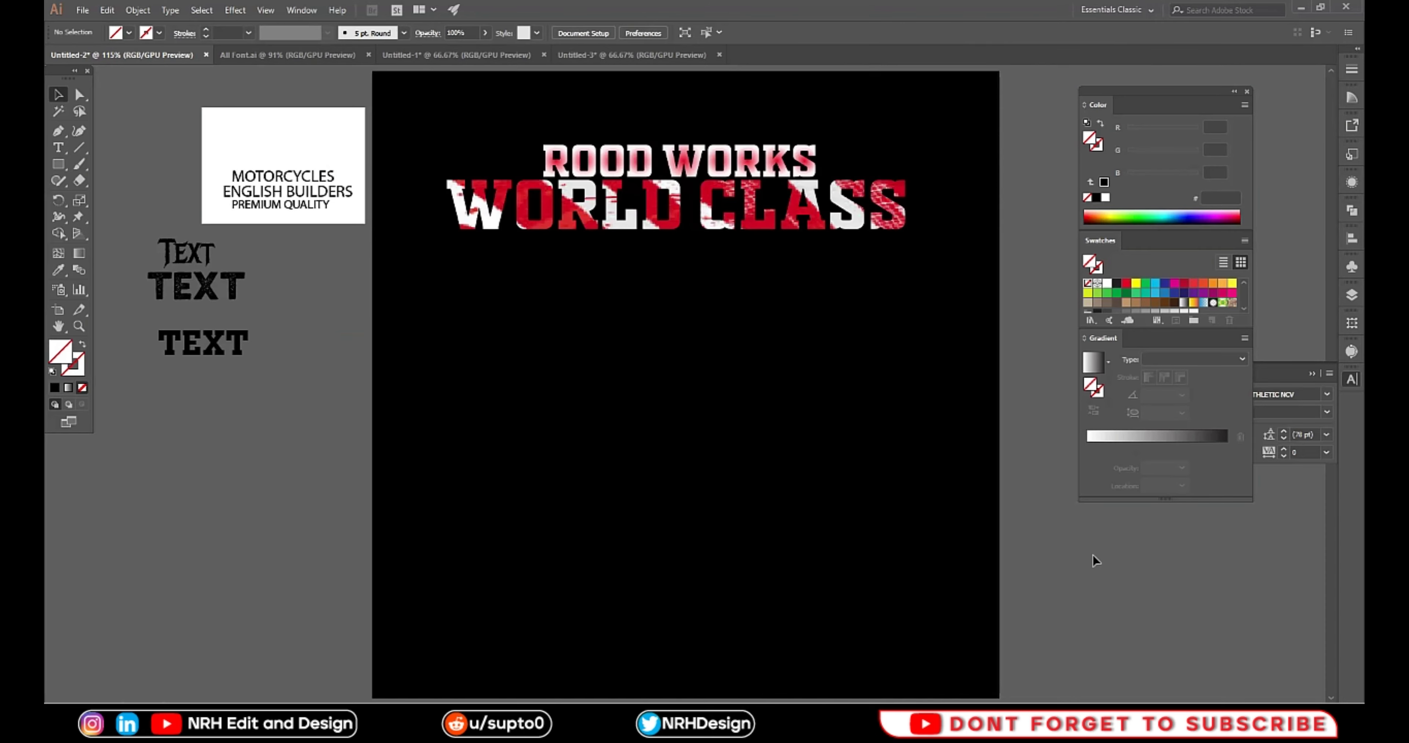
{"action": "left_click_drag", "start_coordinate": [468, 257], "coordinate": [924, 256]}
{"action": "left_click", "coordinate": [59, 94]}
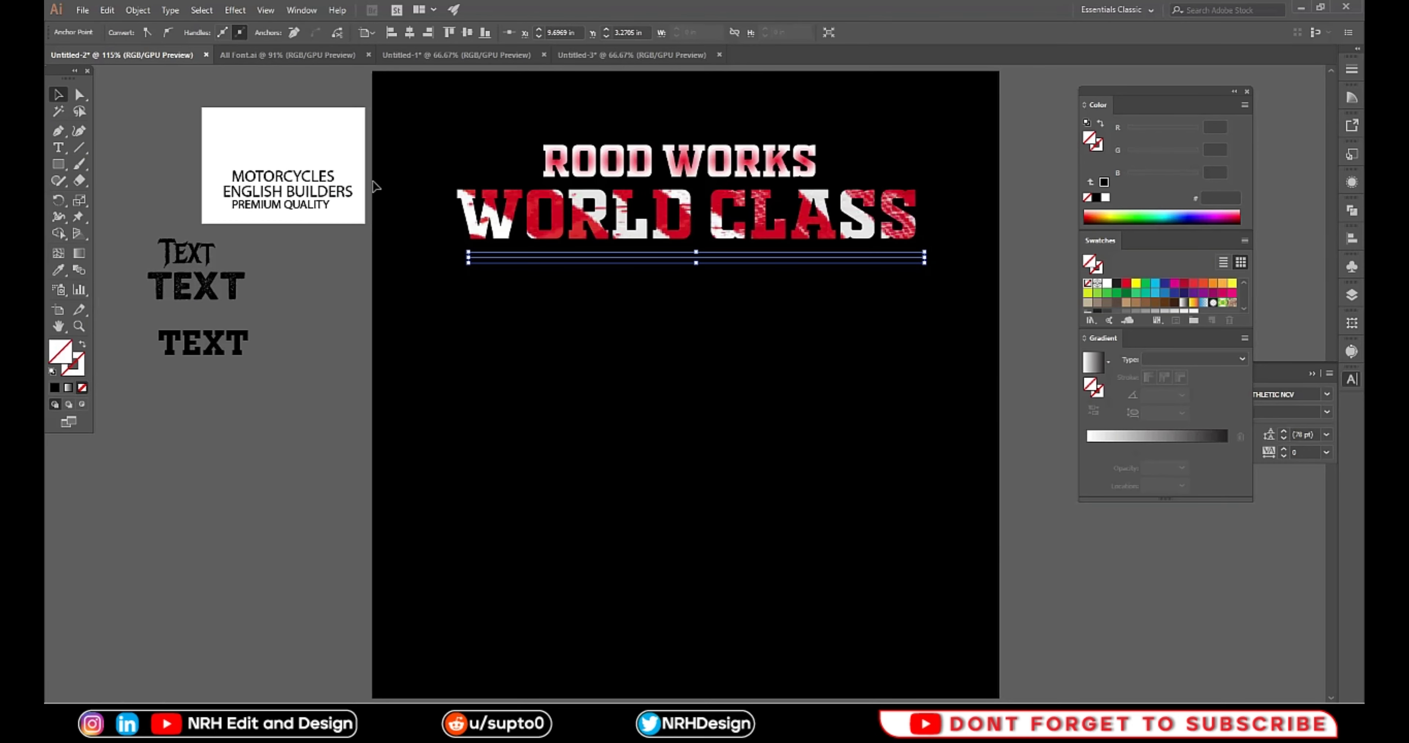
{"action": "left_click", "coordinate": [1093, 360]}
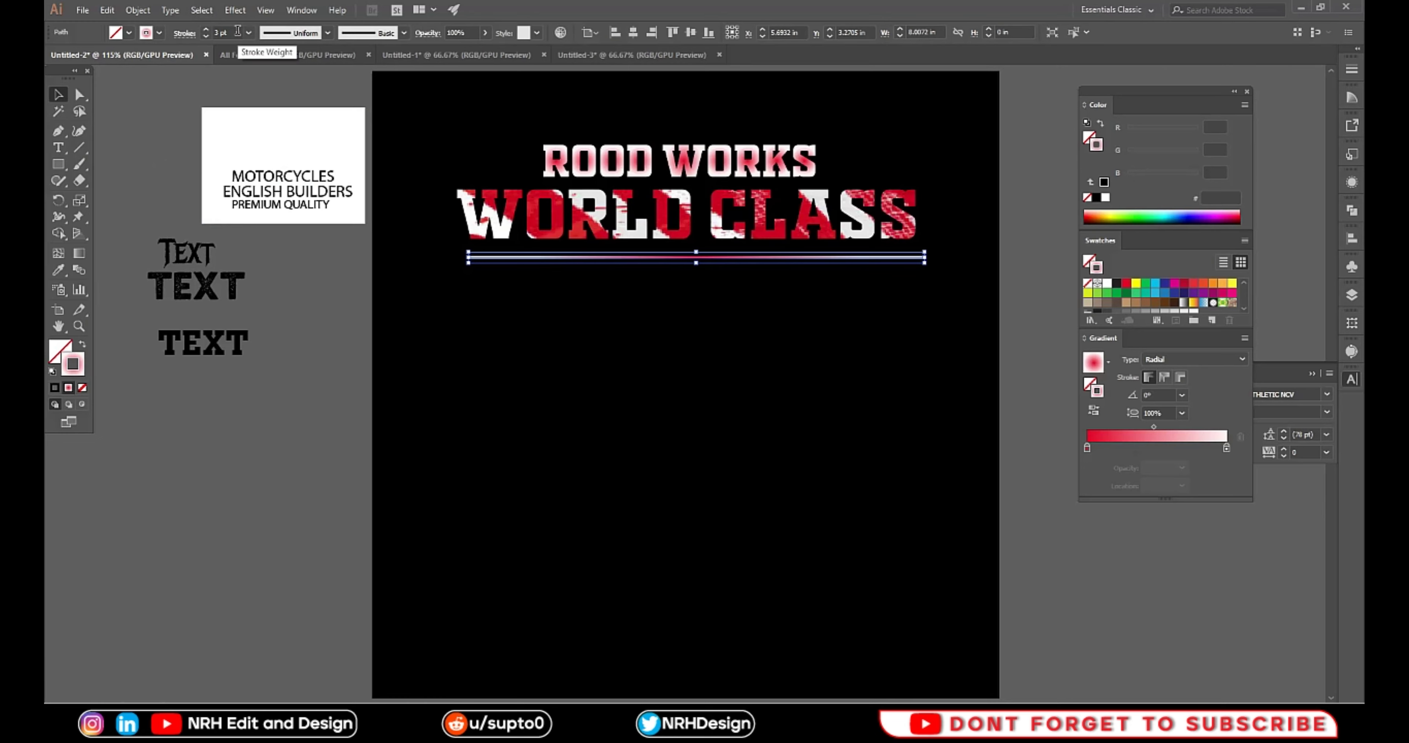
{"action": "left_click", "coordinate": [273, 268]}
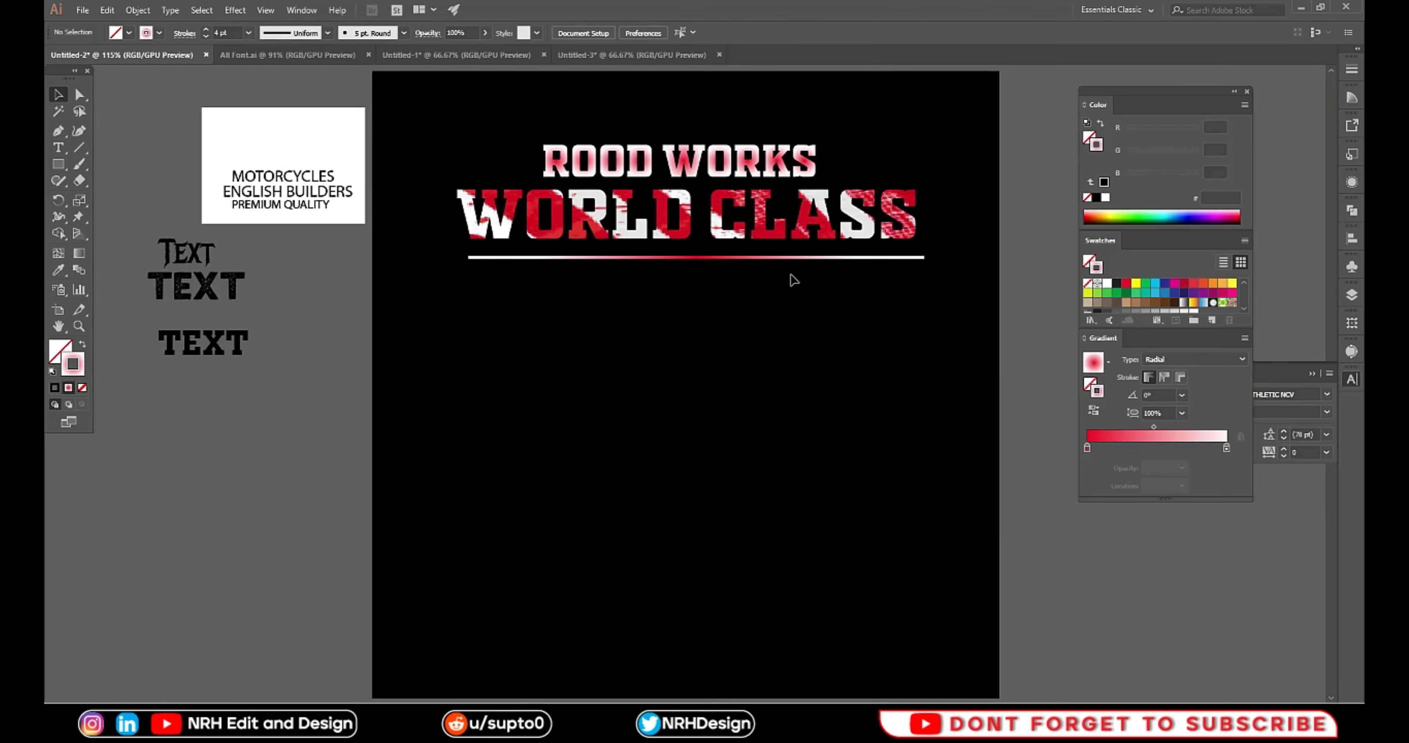
Drag the line's gradient midpoint right for more red, then raise the line above WORLD CLASS
{"action": "left_click", "coordinate": [793, 258]}
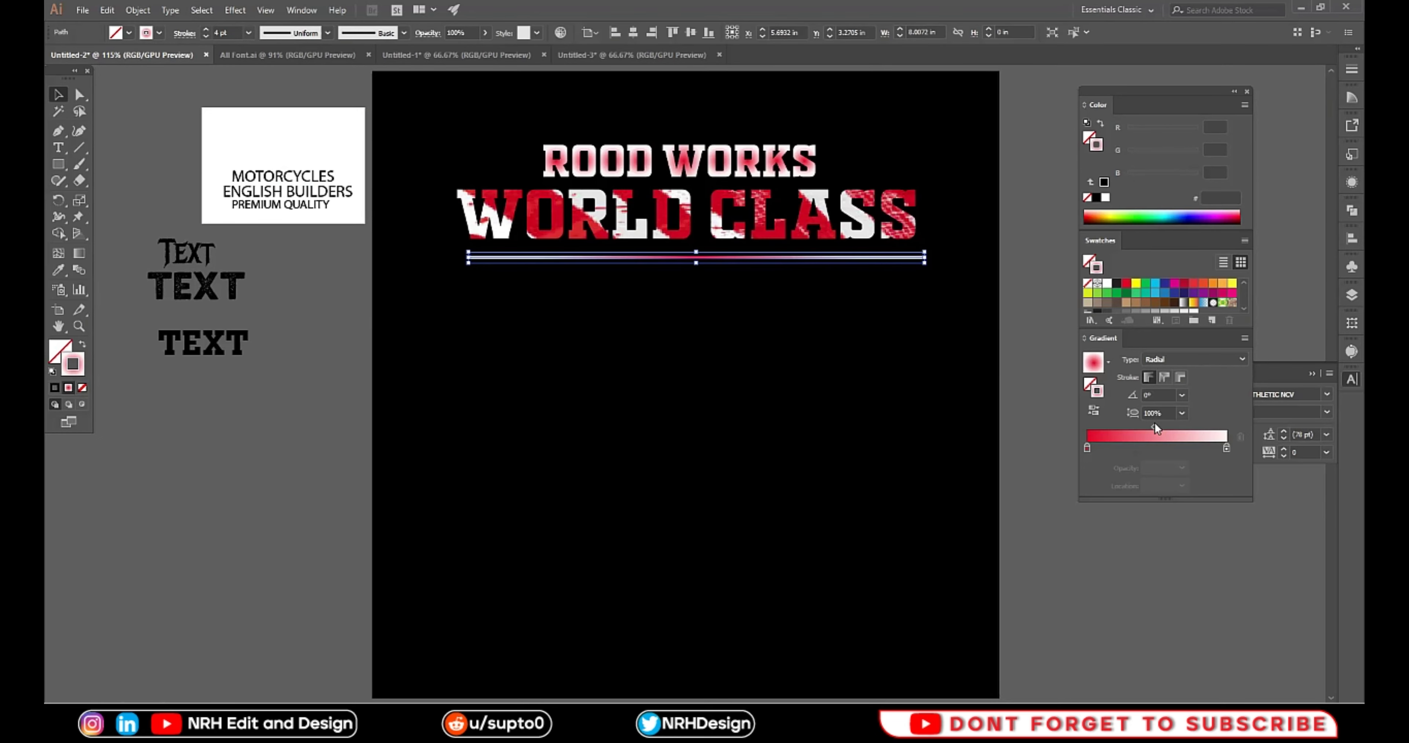
{"action": "left_click_drag", "start_coordinate": [1154, 427], "coordinate": [1192, 427]}
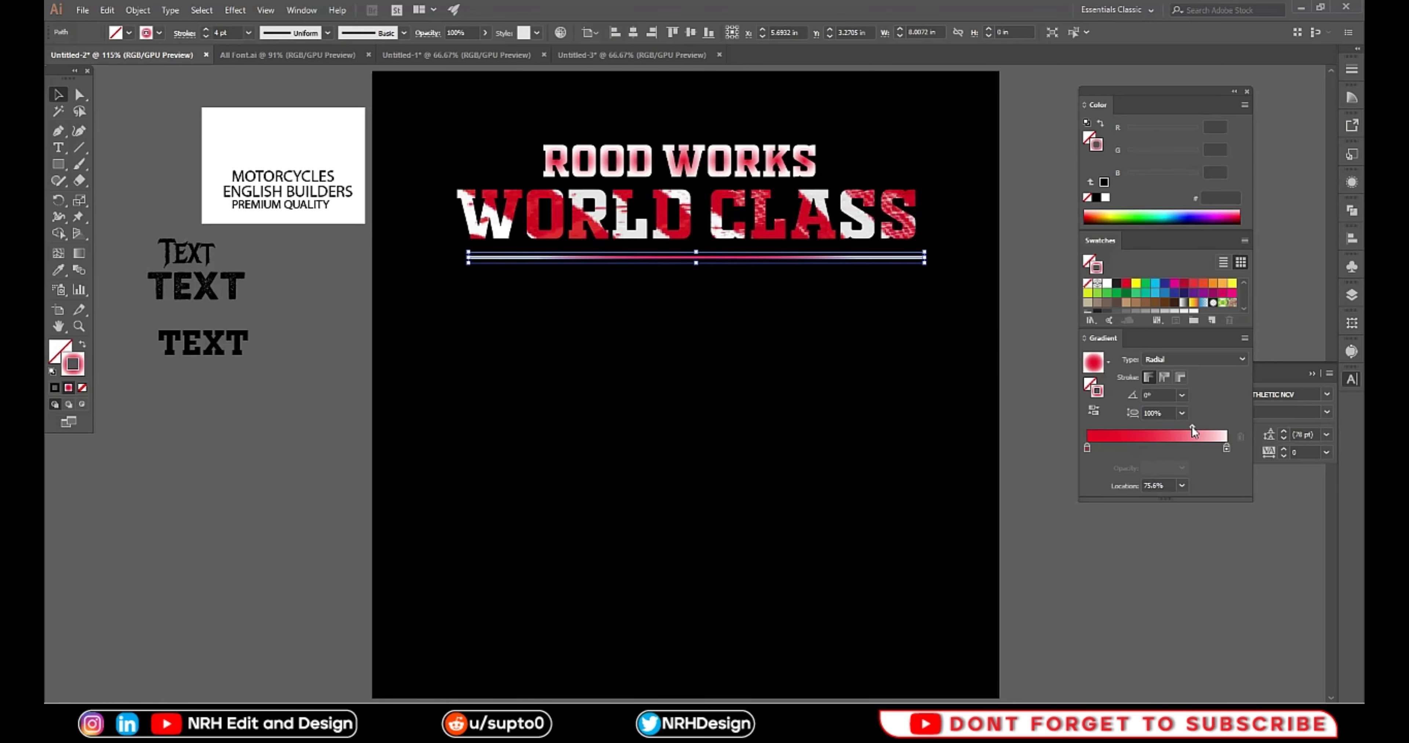
{"action": "left_click", "coordinate": [1027, 576]}
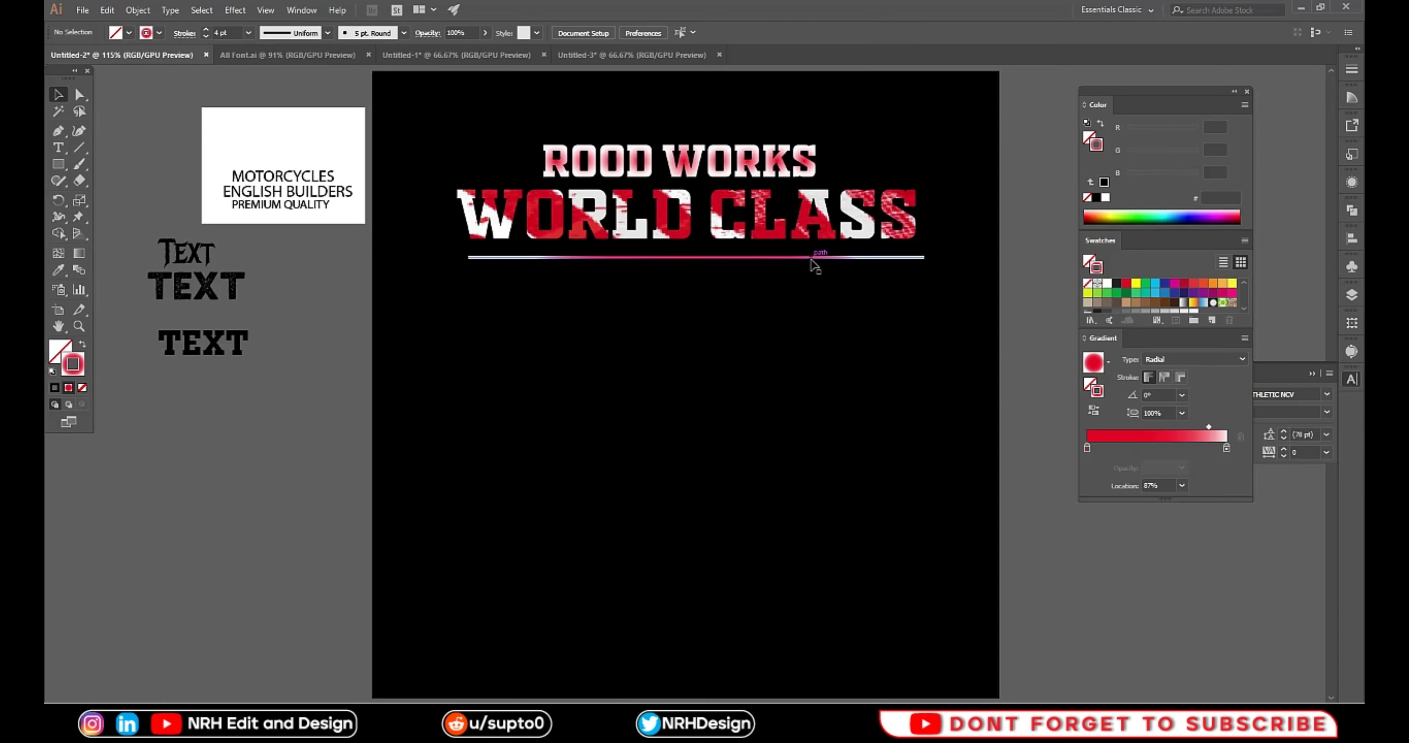
{"action": "left_click_drag", "start_coordinate": [810, 258], "coordinate": [812, 251]}
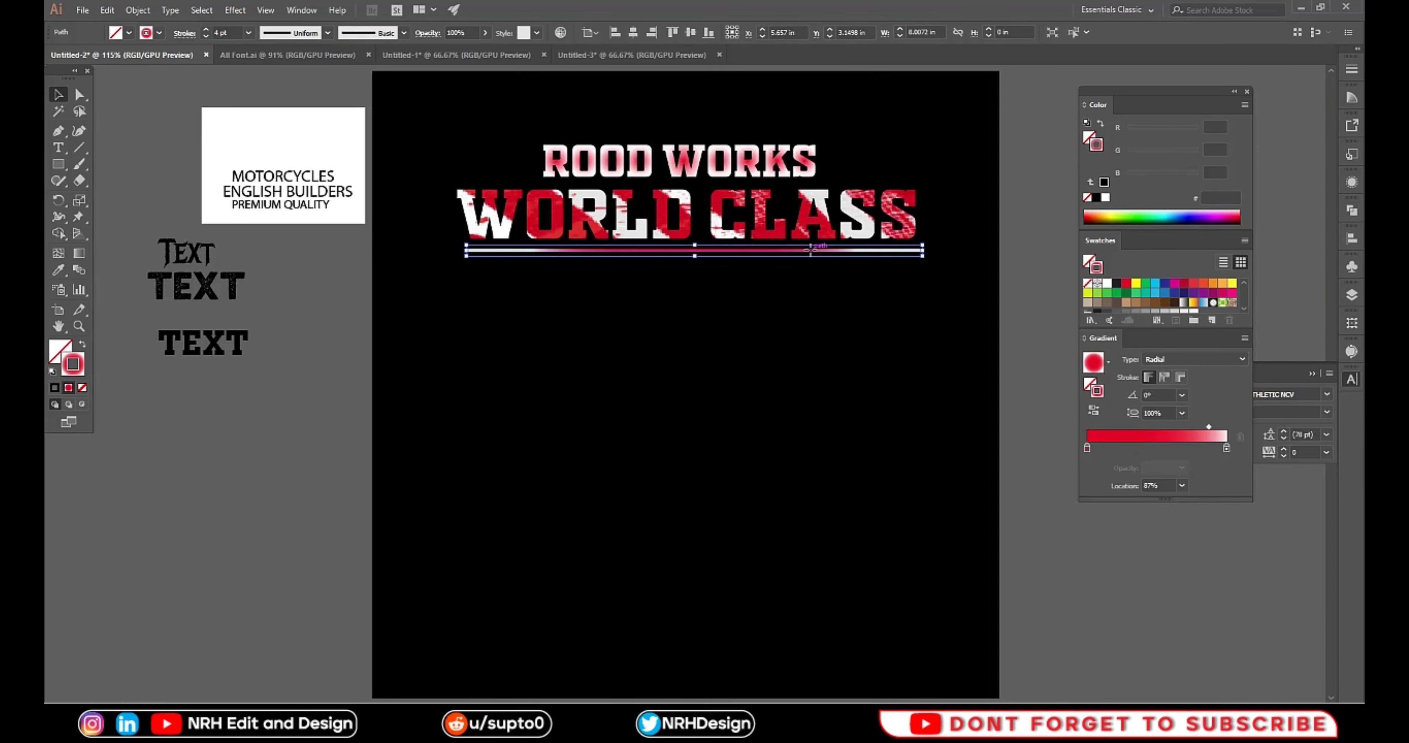
{"action": "left_click", "coordinate": [776, 275]}
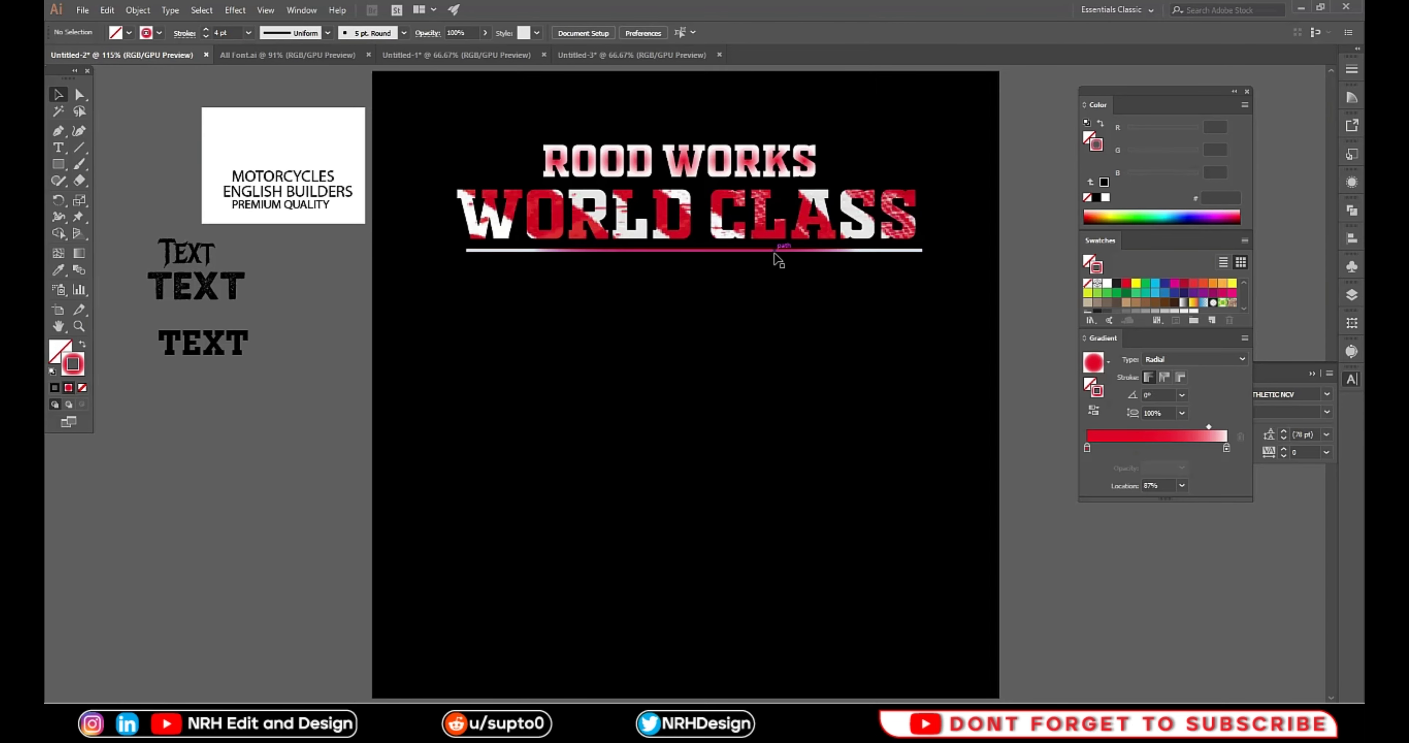
{"action": "left_click_drag", "start_coordinate": [775, 251], "coordinate": [770, 188]}
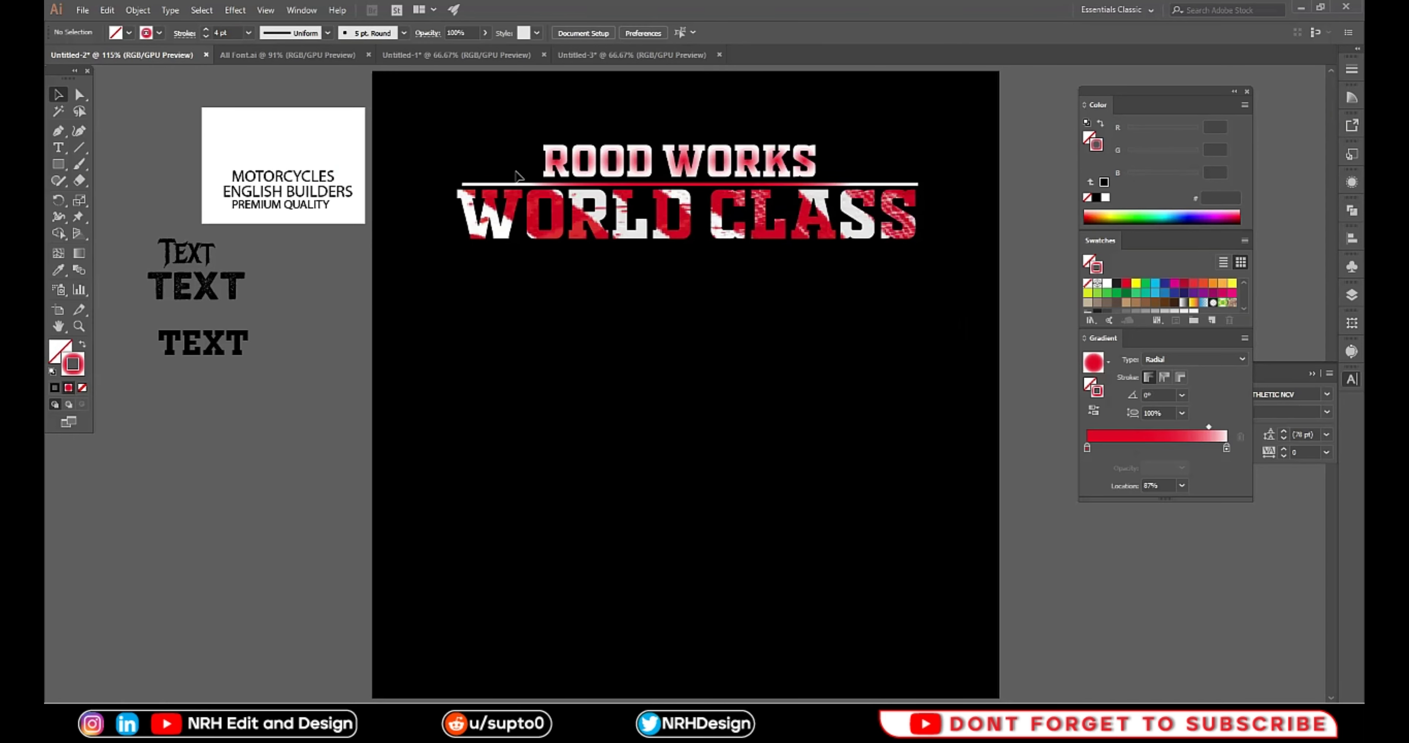
Nudge the WORLD CLASS text down two points below the red gradient line
{"action": "left_click", "coordinate": [591, 232], "text": "shift"}
{"action": "key", "text": "ctrl+7"}
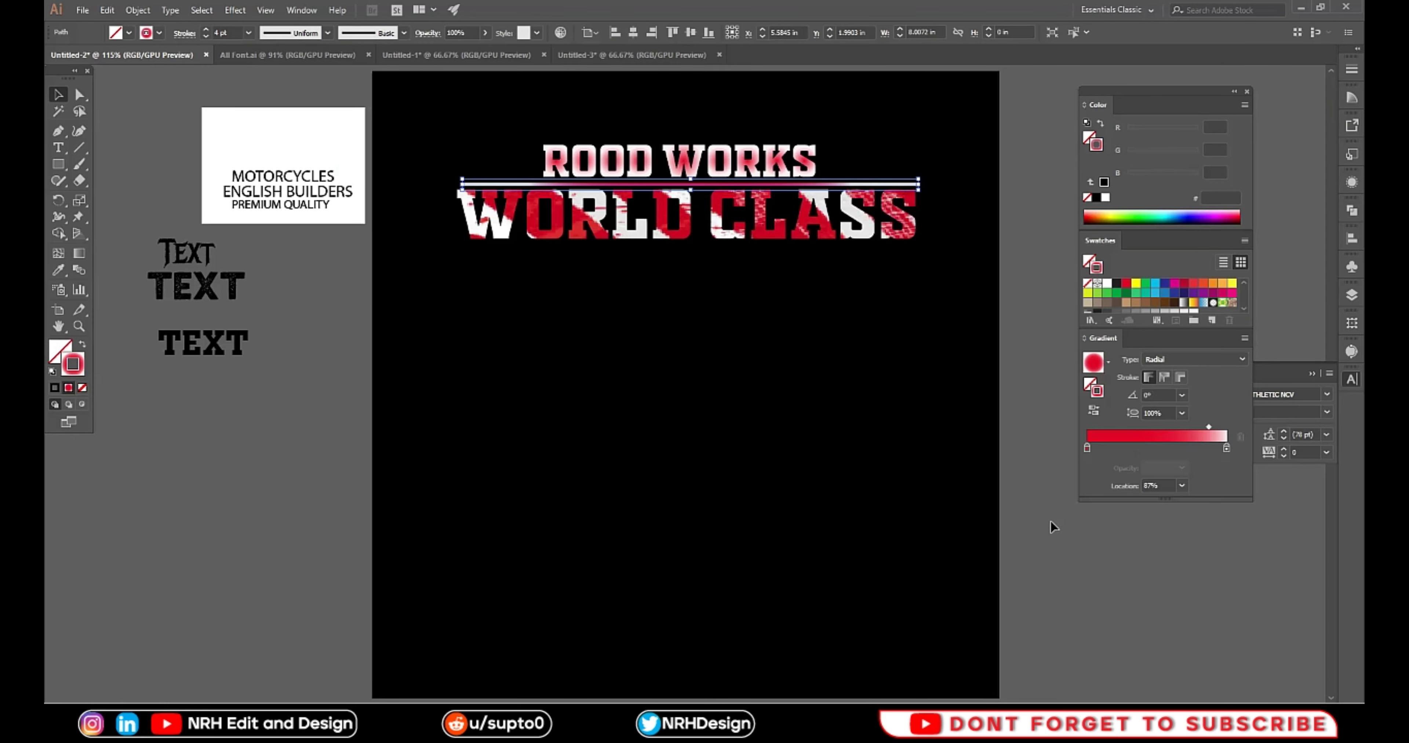
{"action": "left_click", "coordinate": [1053, 524]}
{"action": "left_click", "coordinate": [859, 248]}
{"action": "key", "text": "Down"}
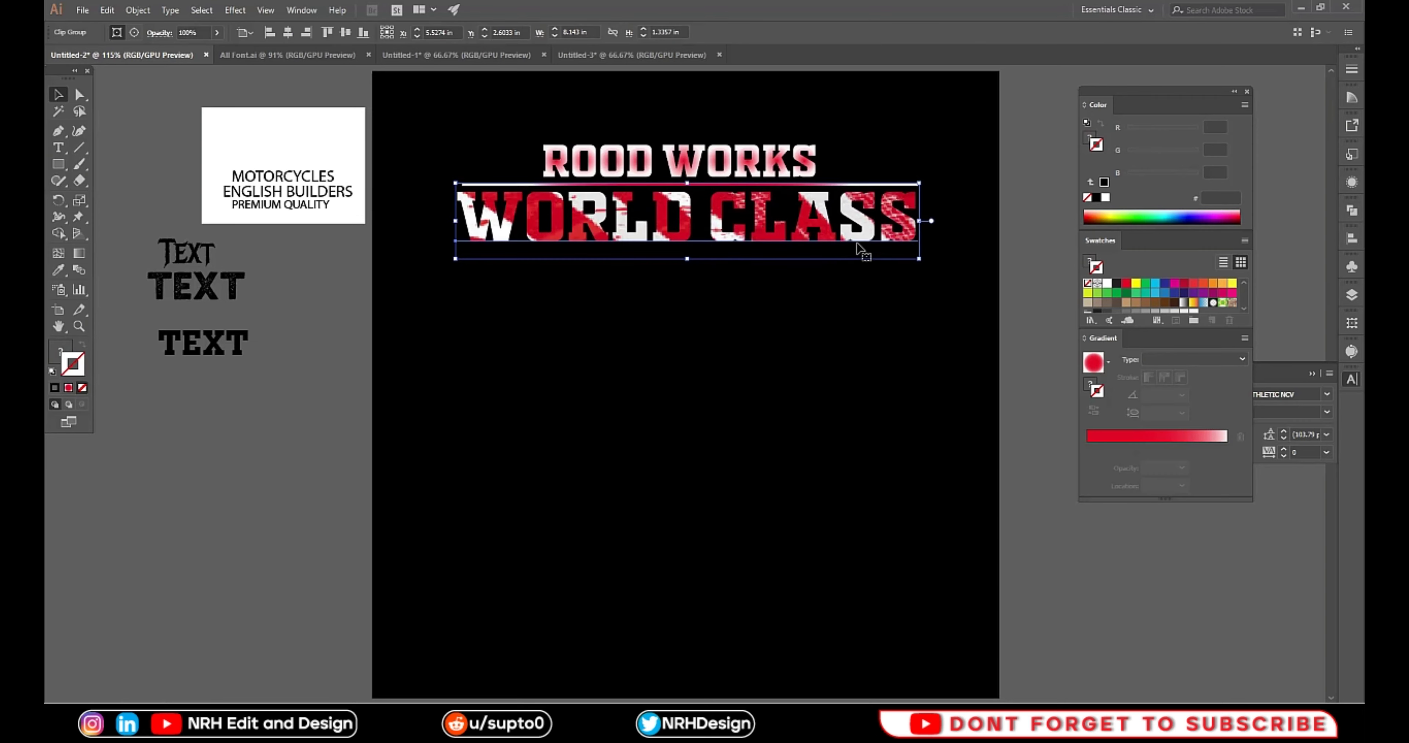
{"action": "key", "text": "Down"}
{"action": "key", "text": "Down"}
{"action": "key", "text": "Down"}
{"action": "left_click", "coordinate": [1016, 317]}
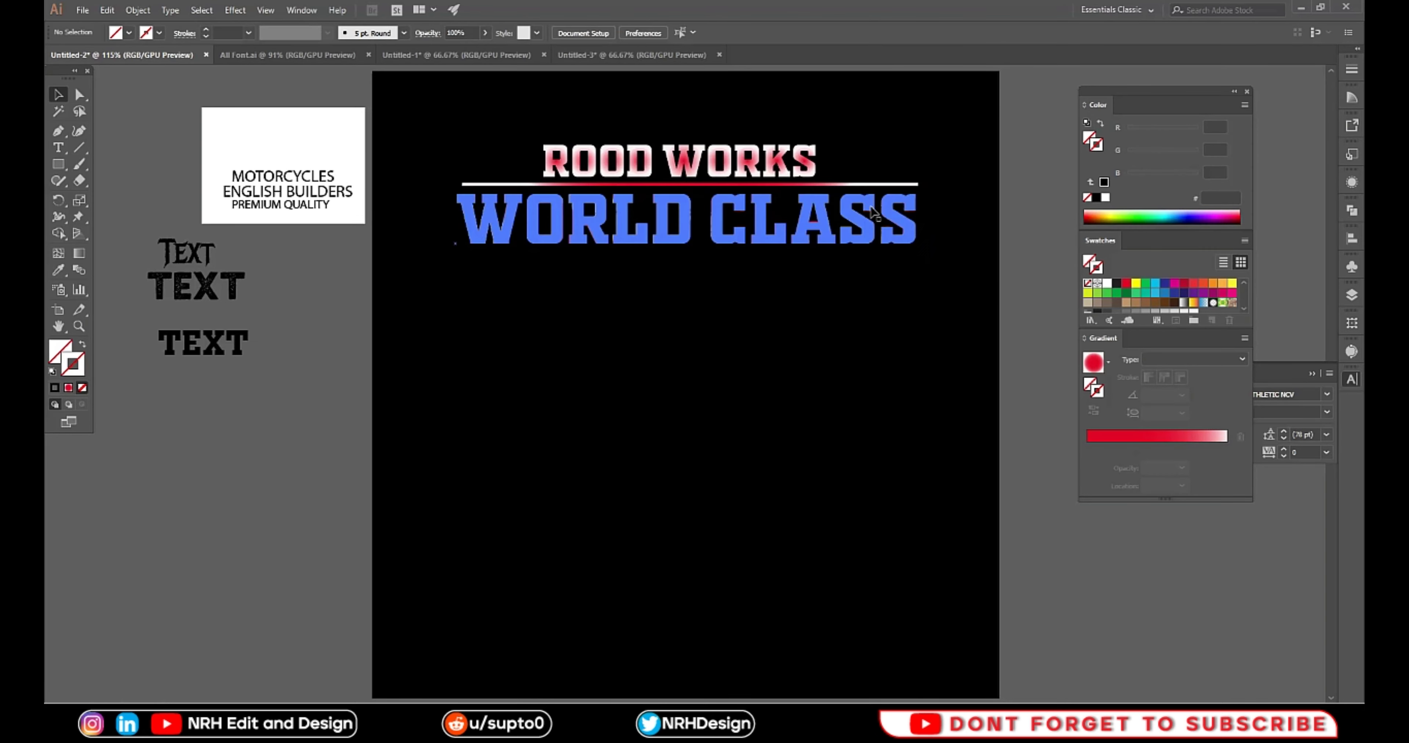
Widen the red gradient line by extending both endpoints outward
{"action": "left_click", "coordinate": [858, 185]}
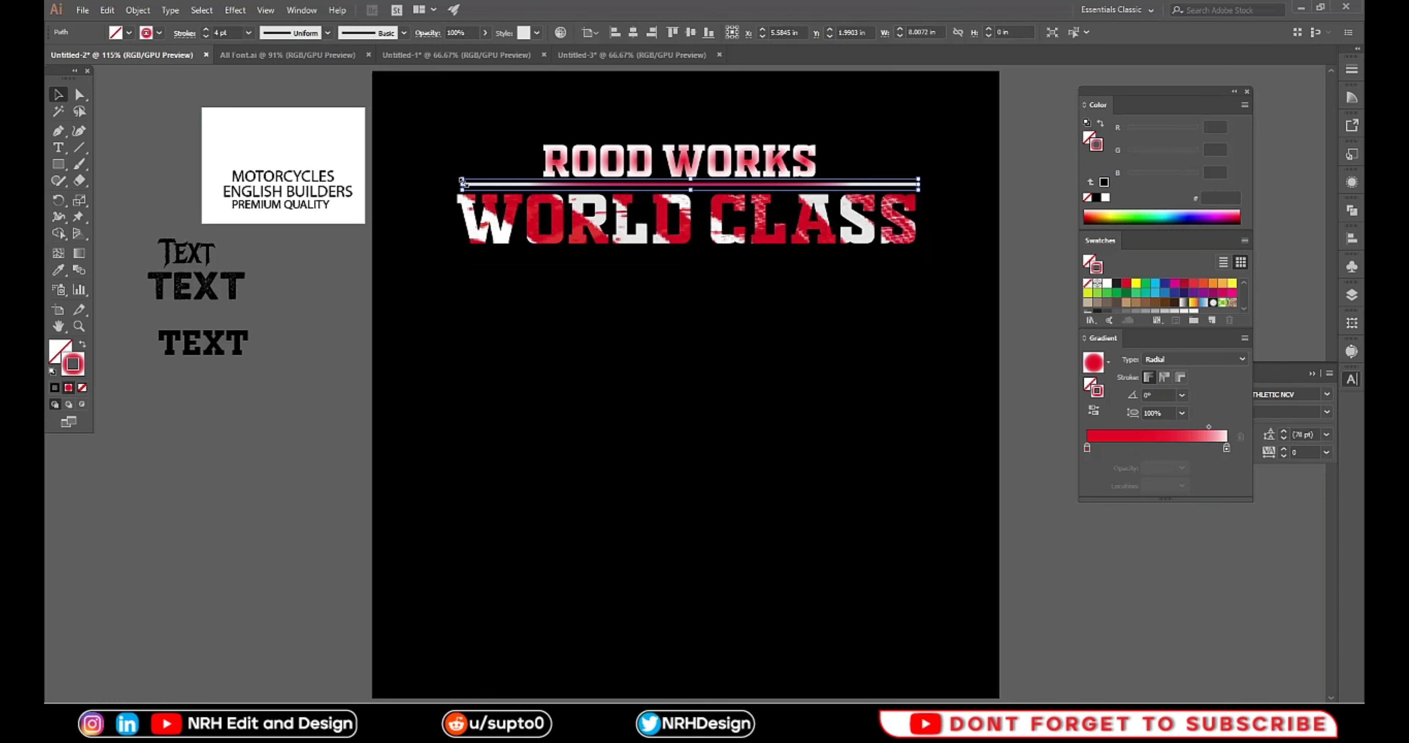
{"action": "left_click_drag", "start_coordinate": [457, 185], "coordinate": [448, 185]}
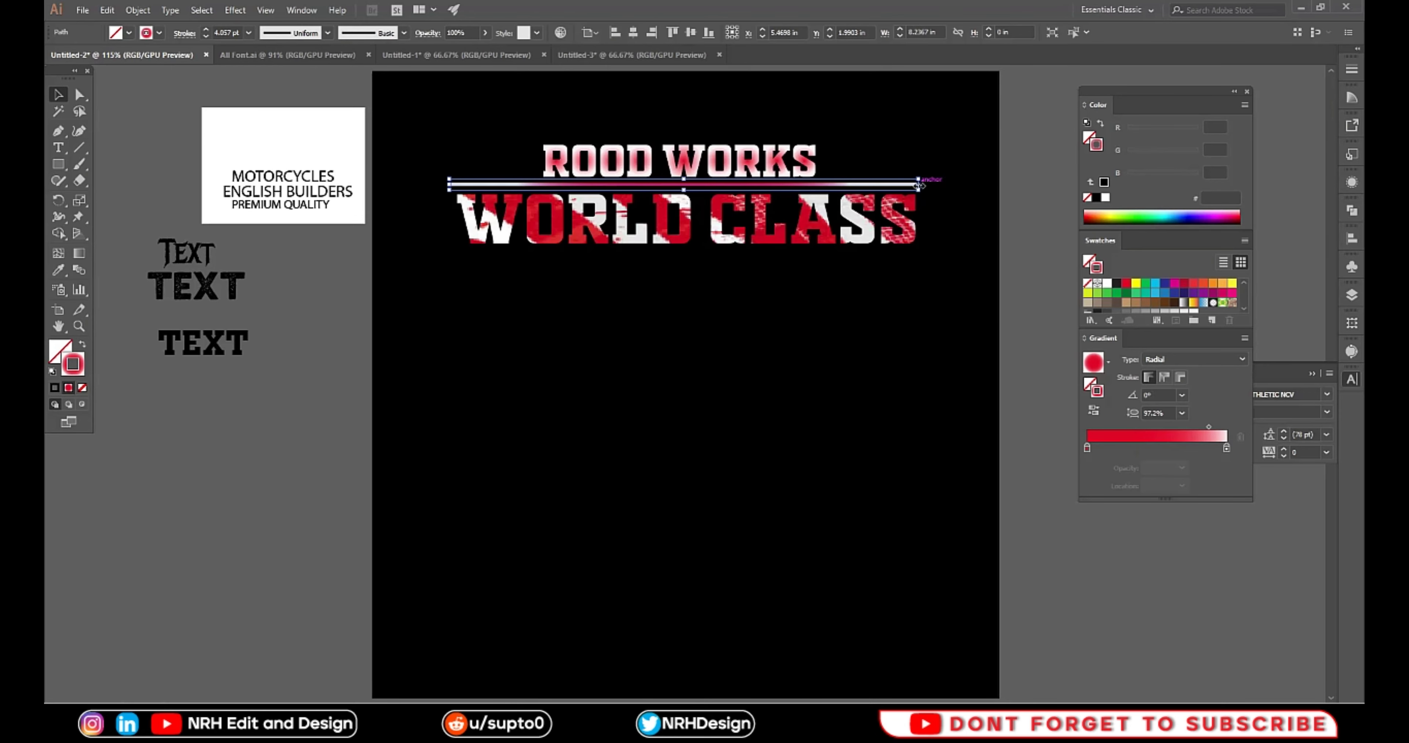
{"action": "left_click_drag", "start_coordinate": [917, 185], "coordinate": [924, 185]}
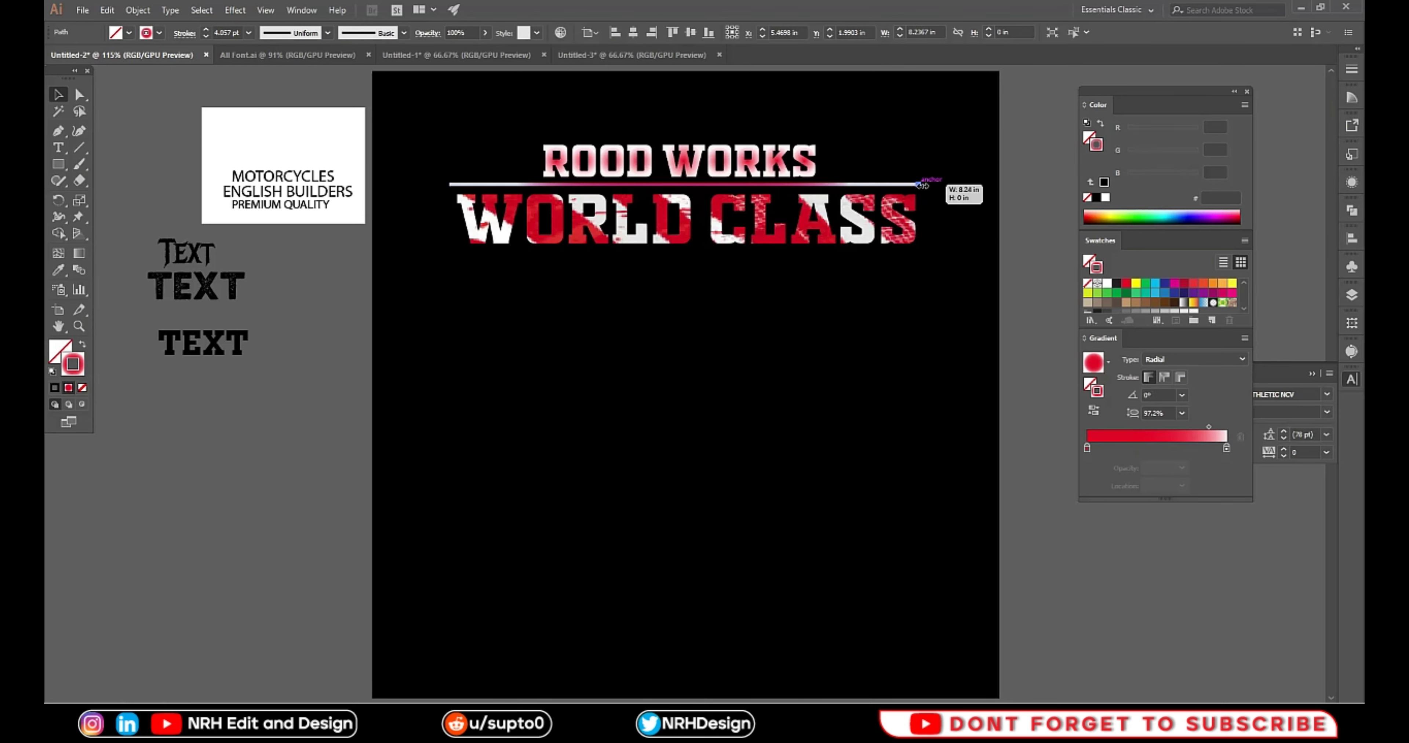
{"action": "left_click", "coordinate": [1033, 346]}
Alt-drag a copy of the line below WORLD CLASS, then select both lines
{"action": "left_click_drag", "start_coordinate": [875, 185], "coordinate": [880, 258]}
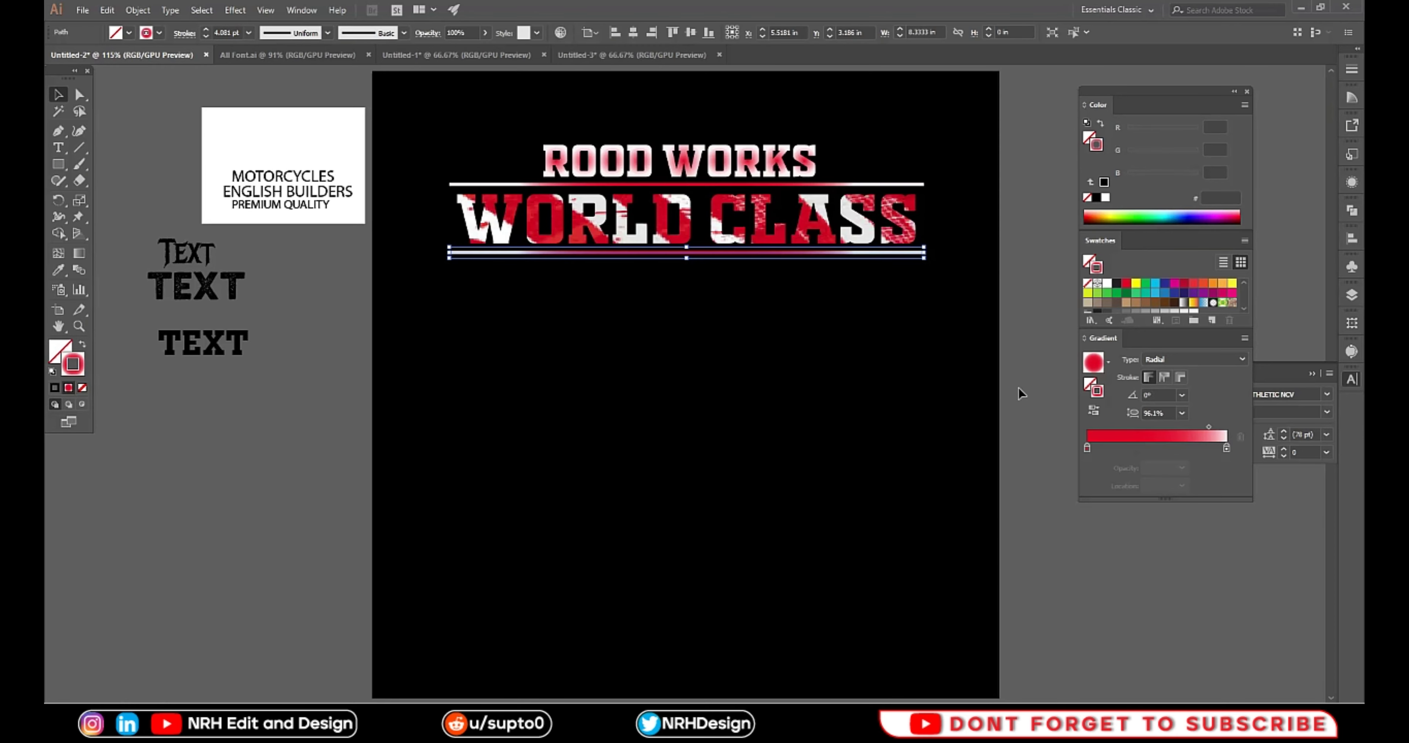
{"action": "left_click", "coordinate": [1030, 369]}
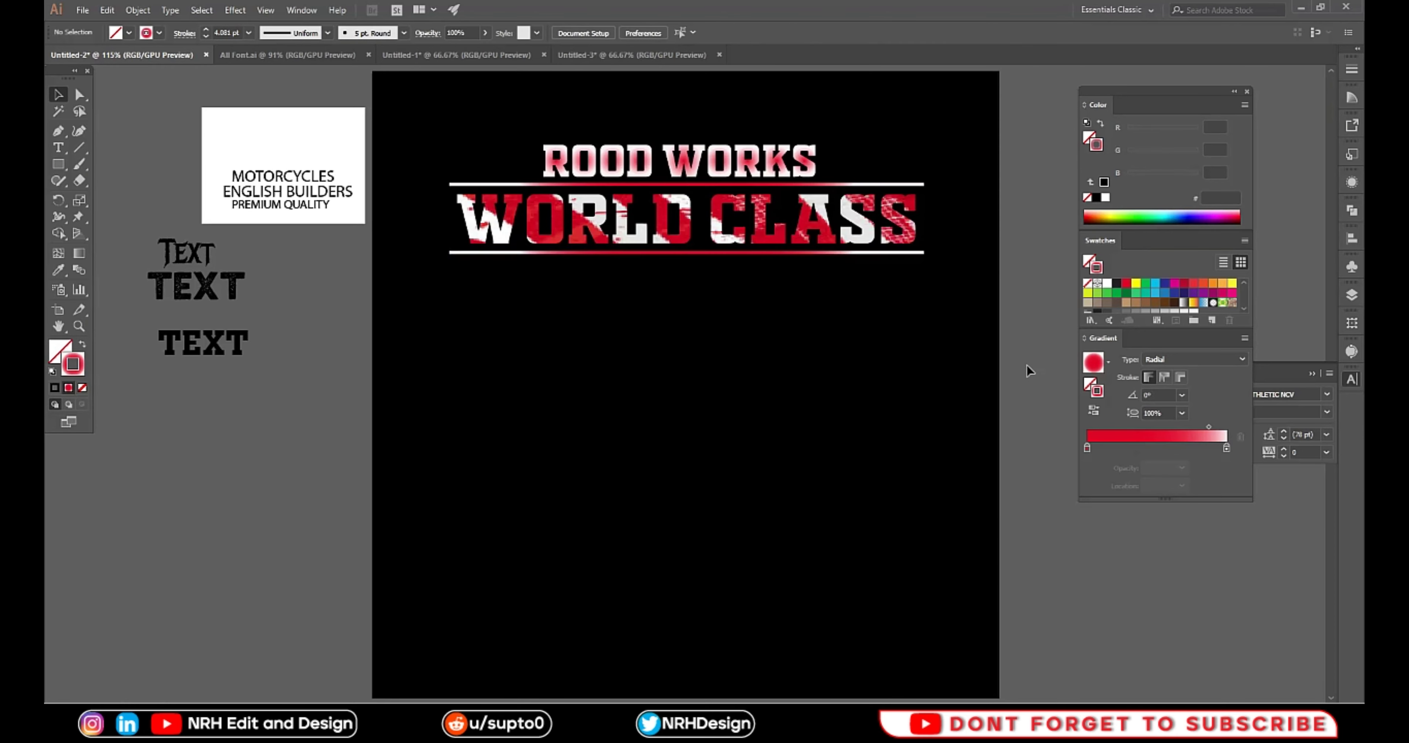
{"action": "left_click", "coordinate": [911, 260]}
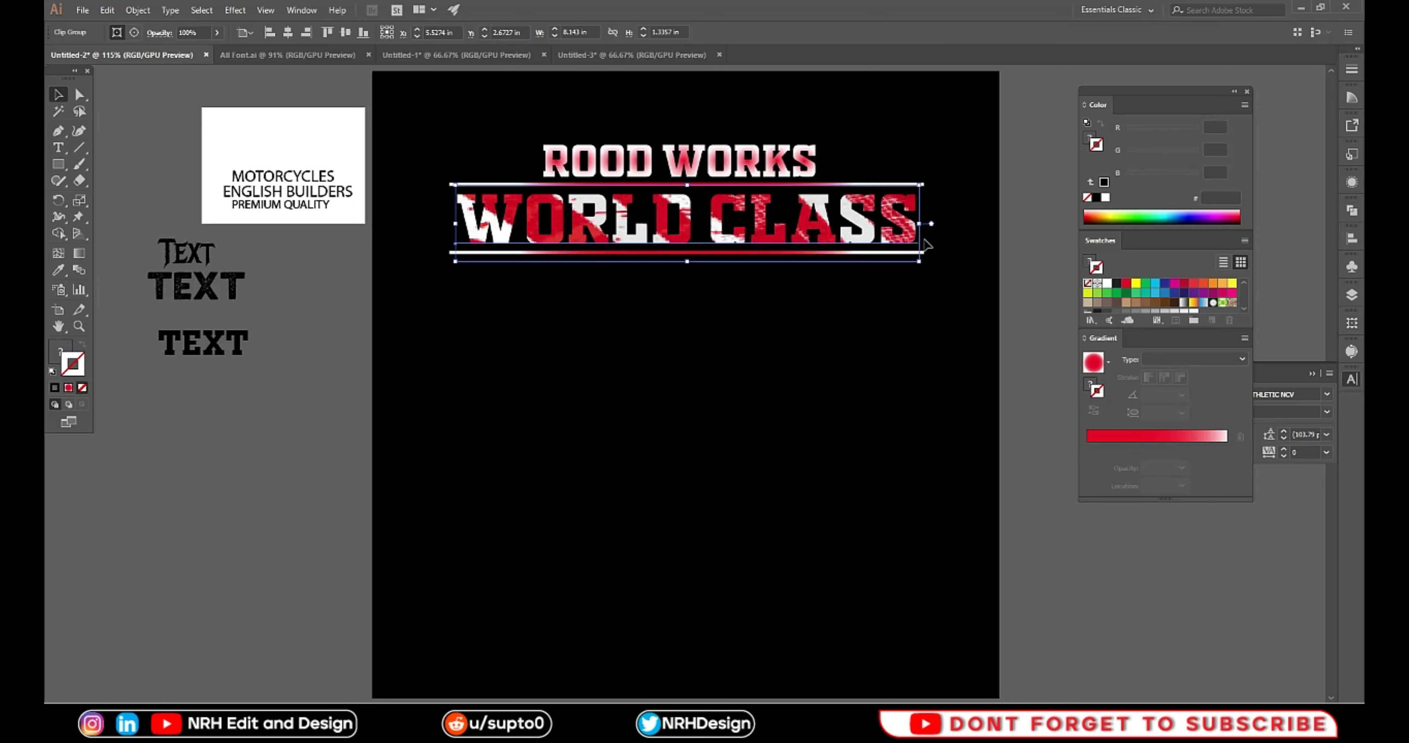
{"action": "left_click", "coordinate": [923, 185]}
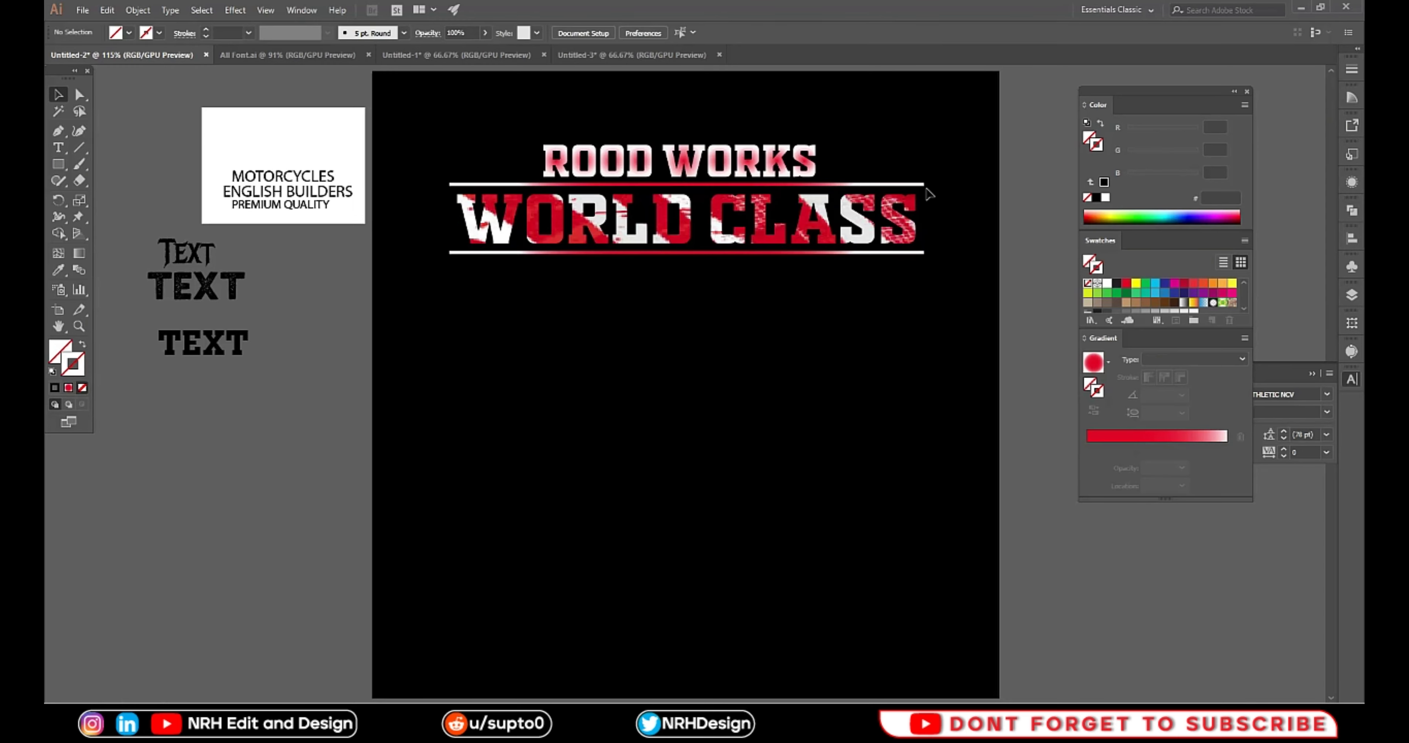
{"action": "left_click", "coordinate": [914, 253], "text": "shift"}
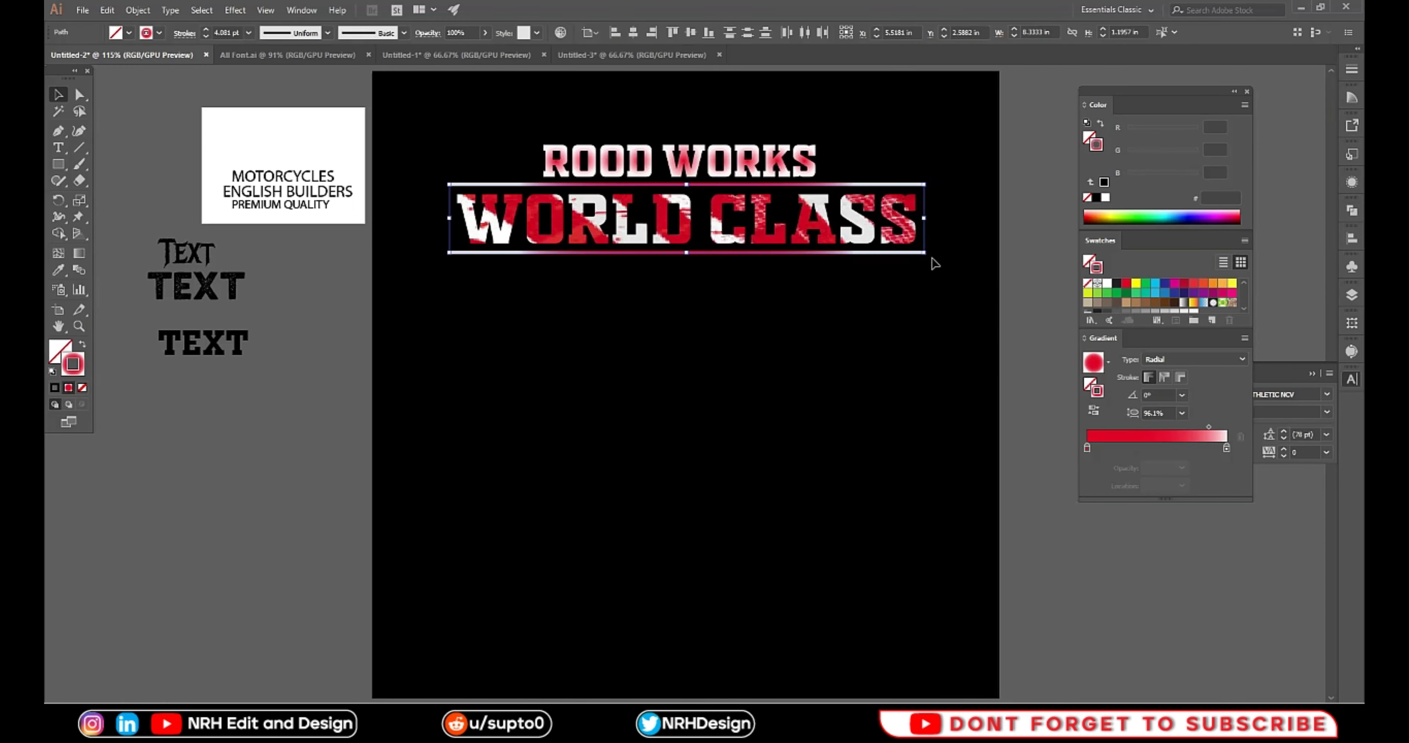
{"action": "right_click", "coordinate": [914, 253]}
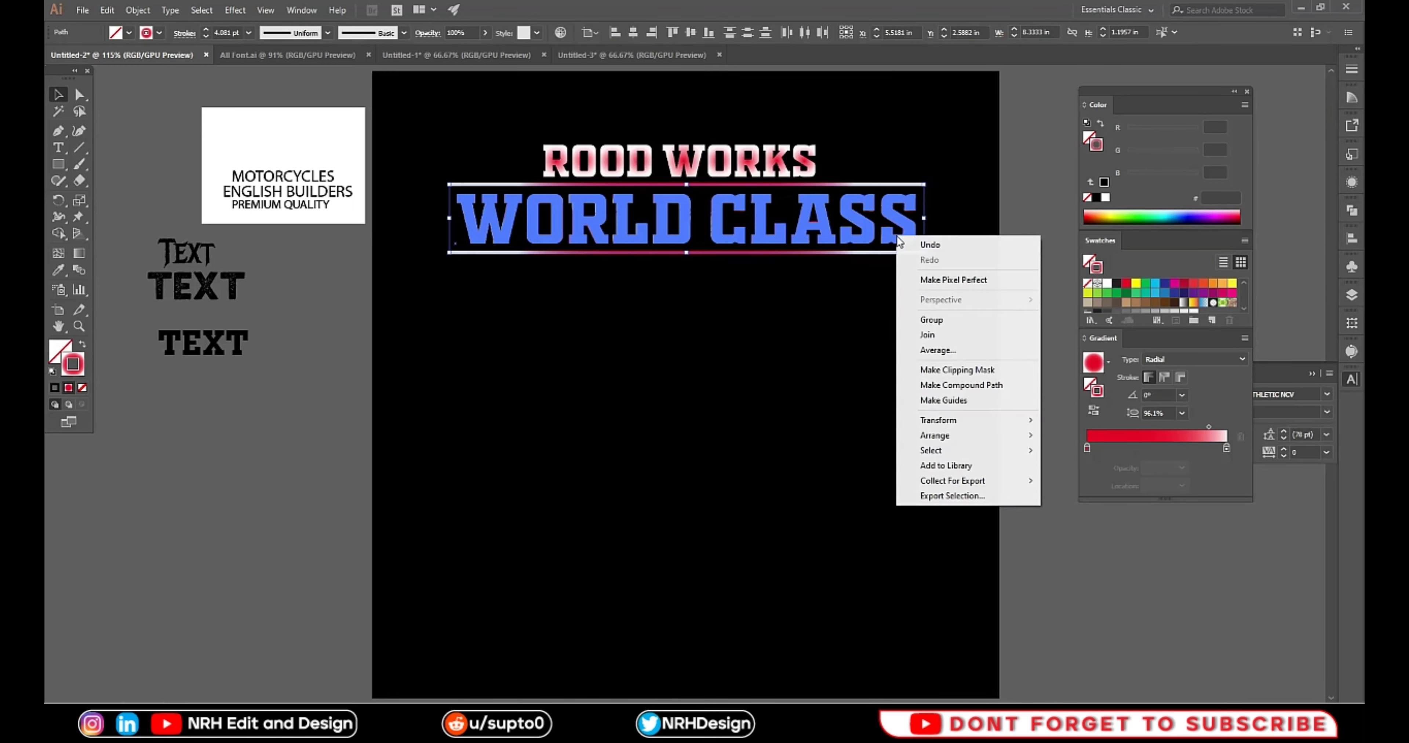
Center WORLD CLASS vertically between its two gradient lines
{"action": "left_click", "coordinate": [943, 321]}
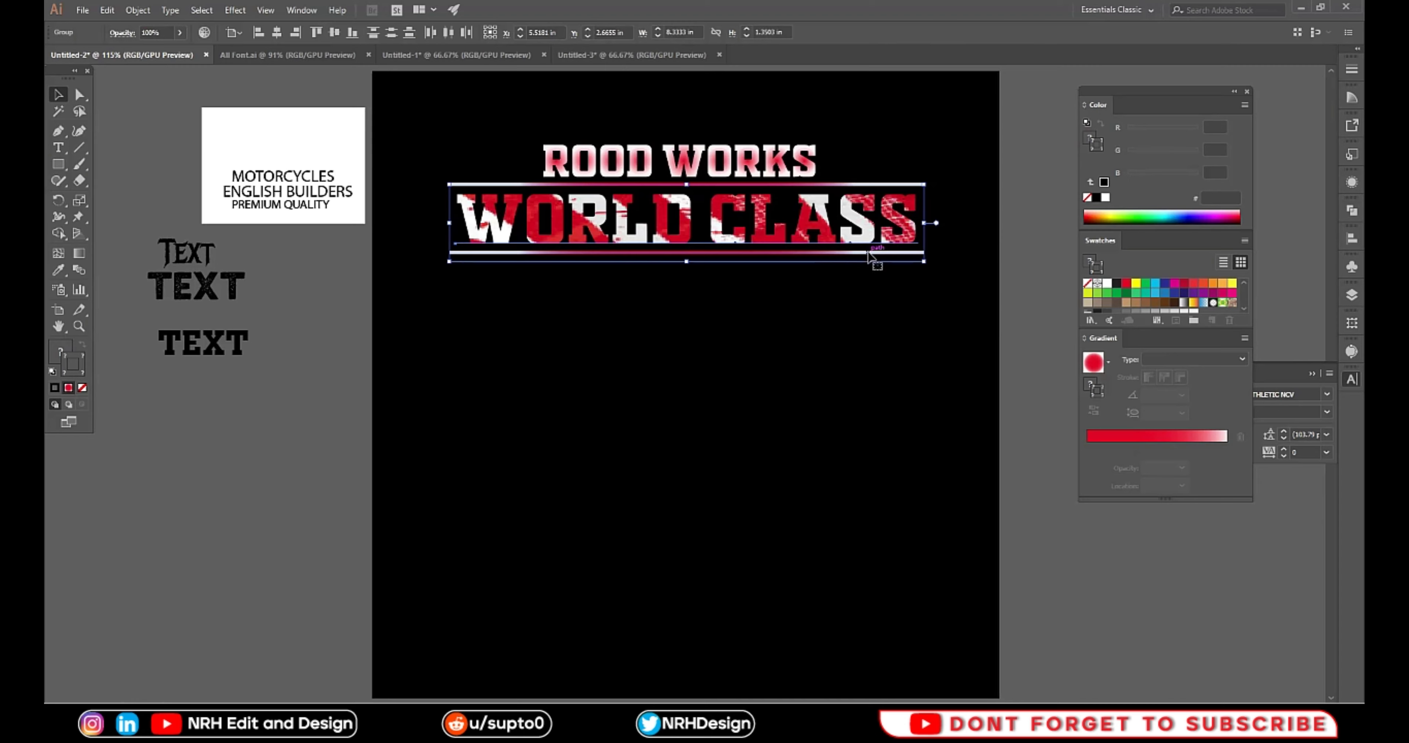
{"action": "left_click", "coordinate": [277, 32]}
{"action": "left_click", "coordinate": [334, 33]}
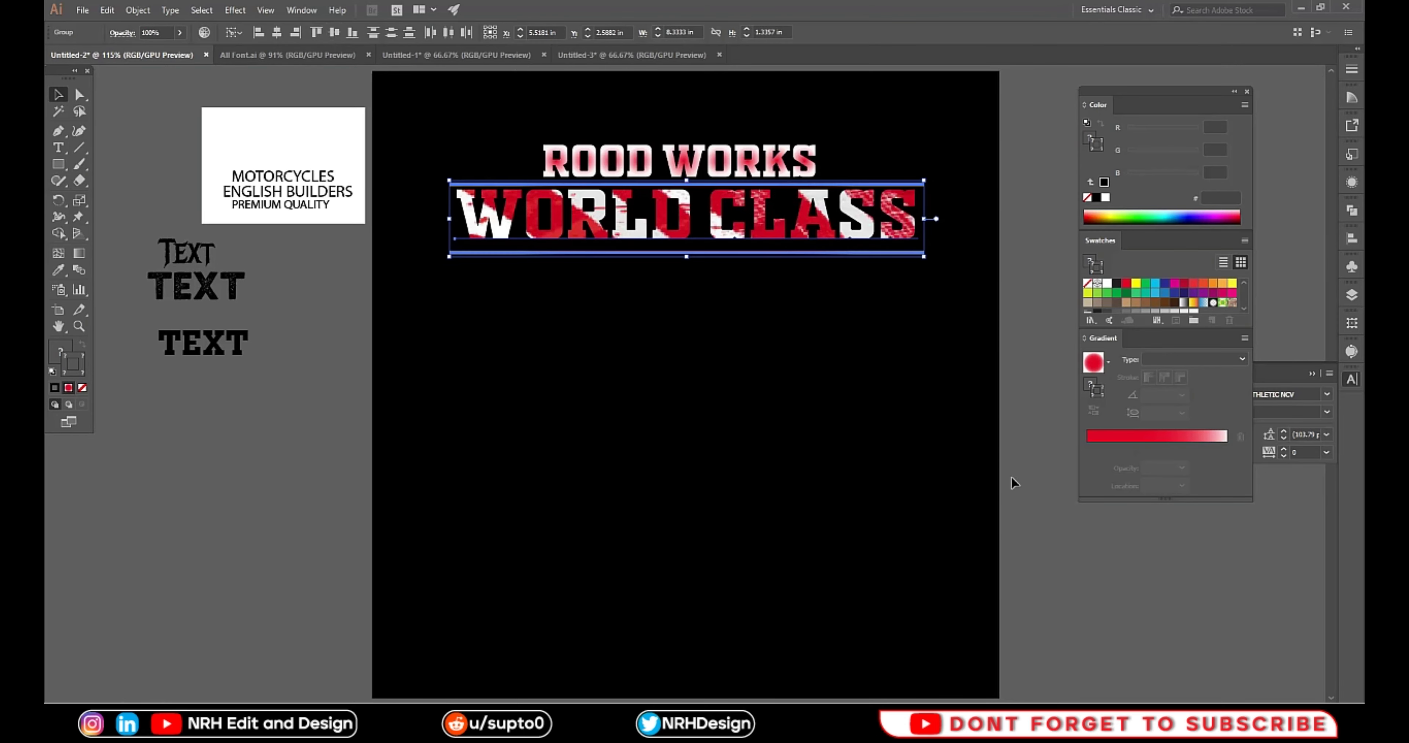
{"action": "left_click", "coordinate": [1041, 459]}
{"action": "left_click", "coordinate": [905, 241]}
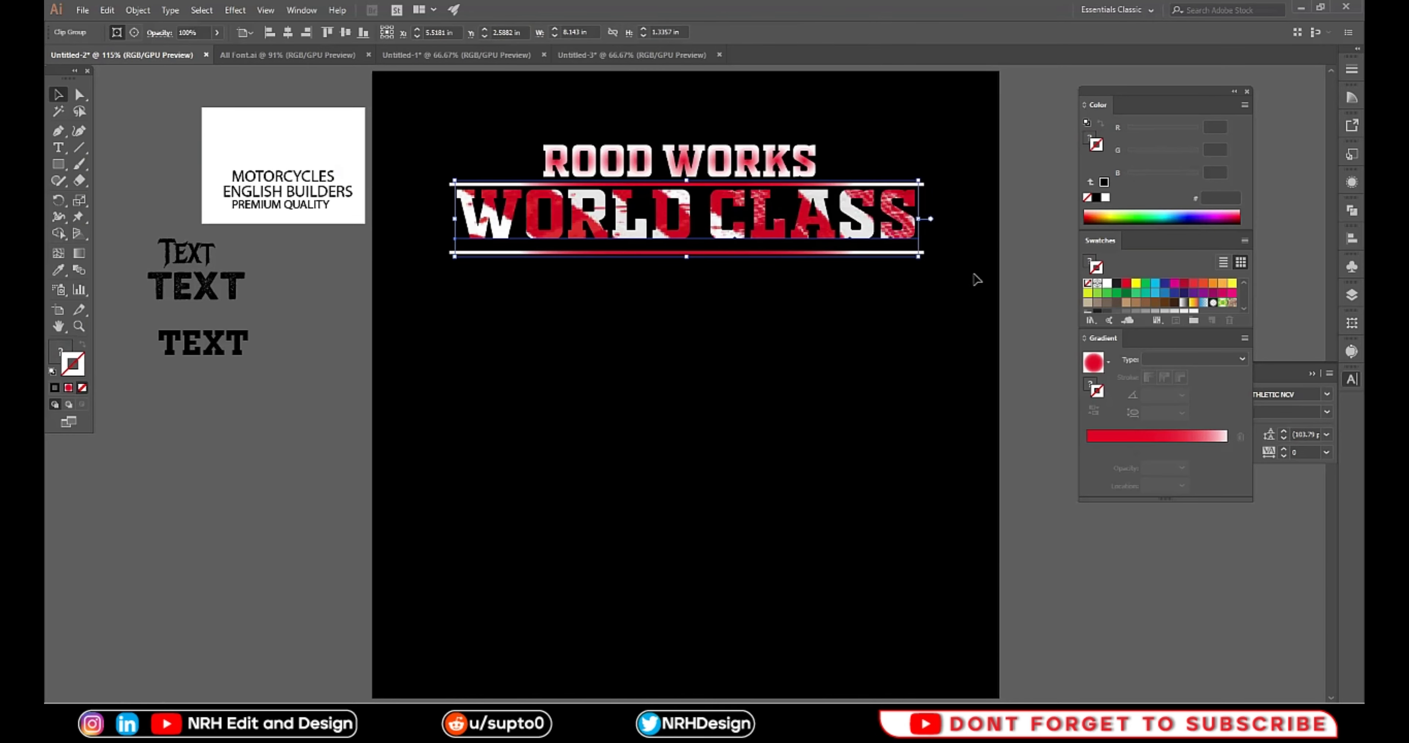
{"action": "key", "text": "Down"}
{"action": "key", "text": "Down"}
{"action": "key", "text": "Down"}
{"action": "key", "text": "Down"}
{"action": "key", "text": "Down"}
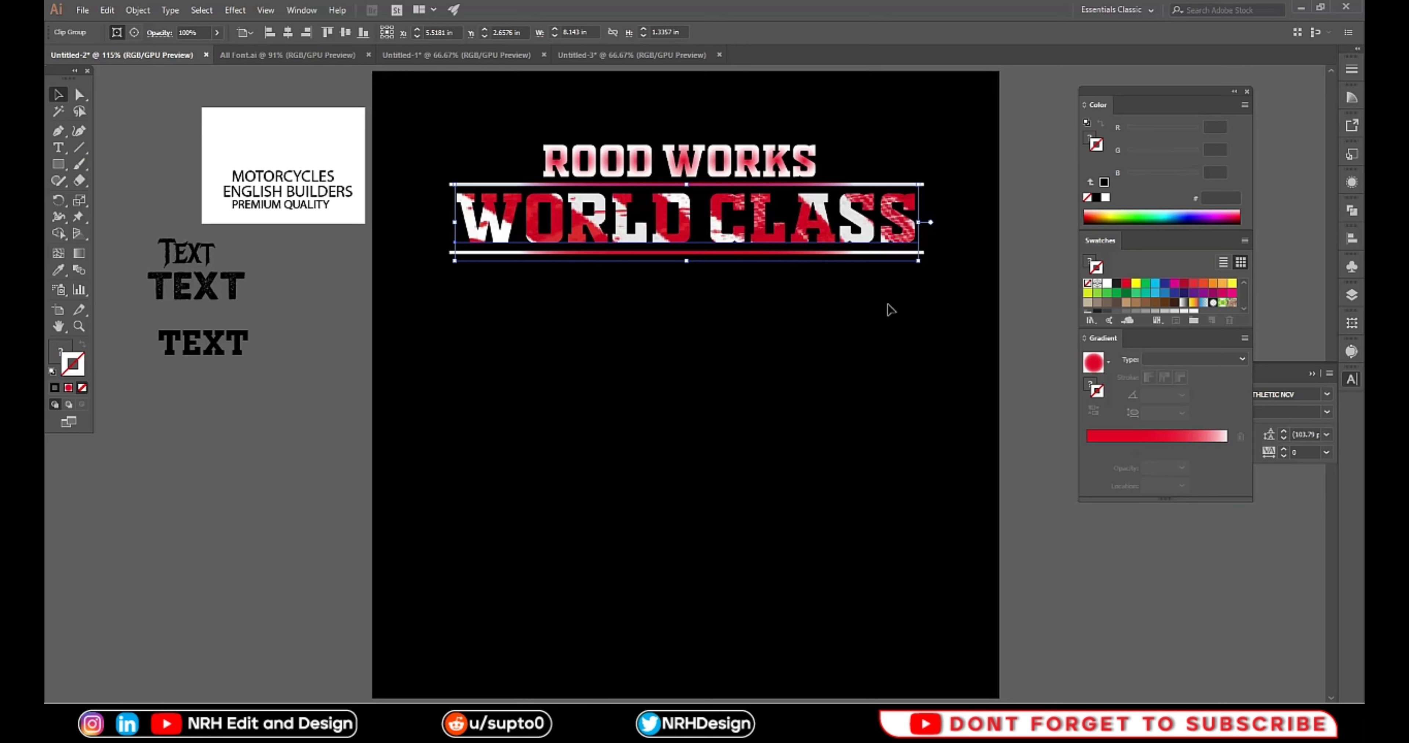
{"action": "key", "text": "Up"}
{"action": "left_click", "coordinate": [1029, 350]}
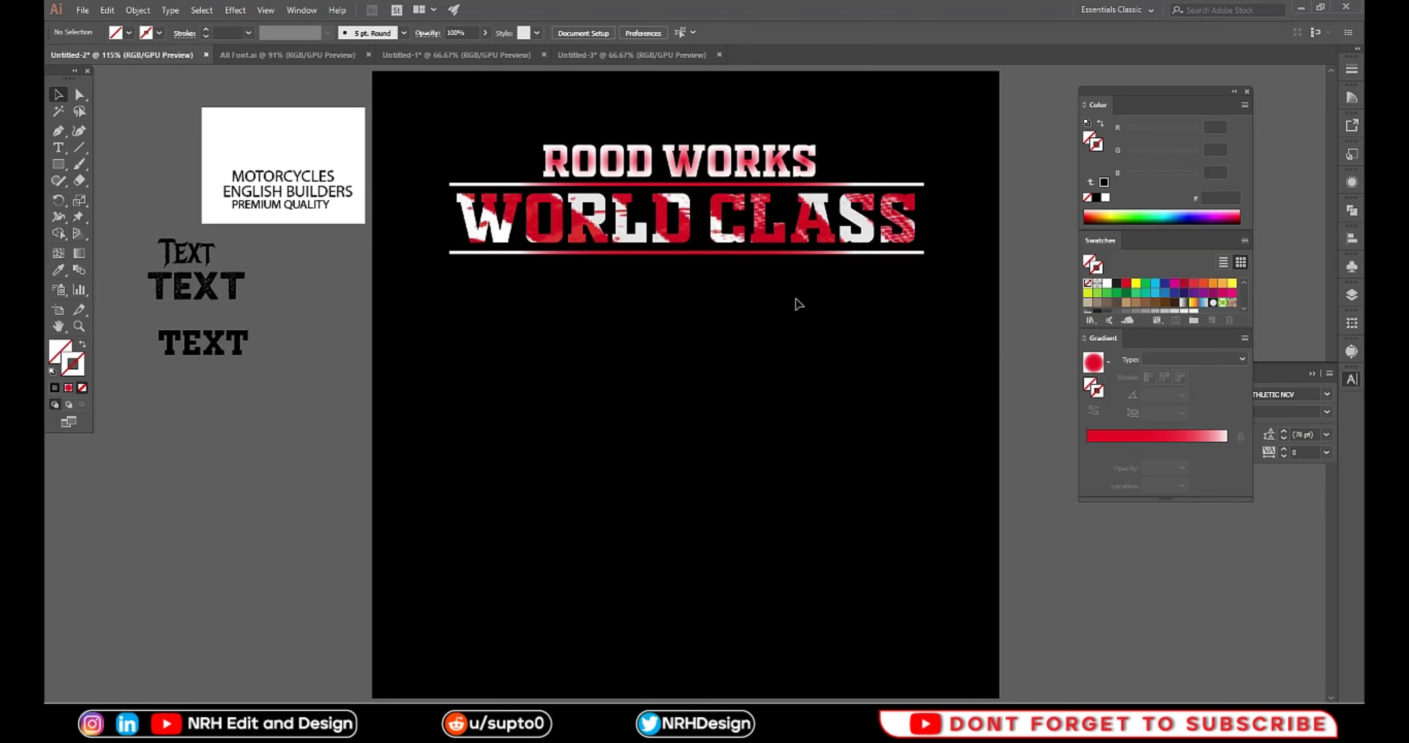
Marquee-select WORLD CLASS with both lines and group them
{"action": "left_click_drag", "start_coordinate": [860, 160], "coordinate": [937, 304]}
{"action": "right_click", "coordinate": [903, 248]}
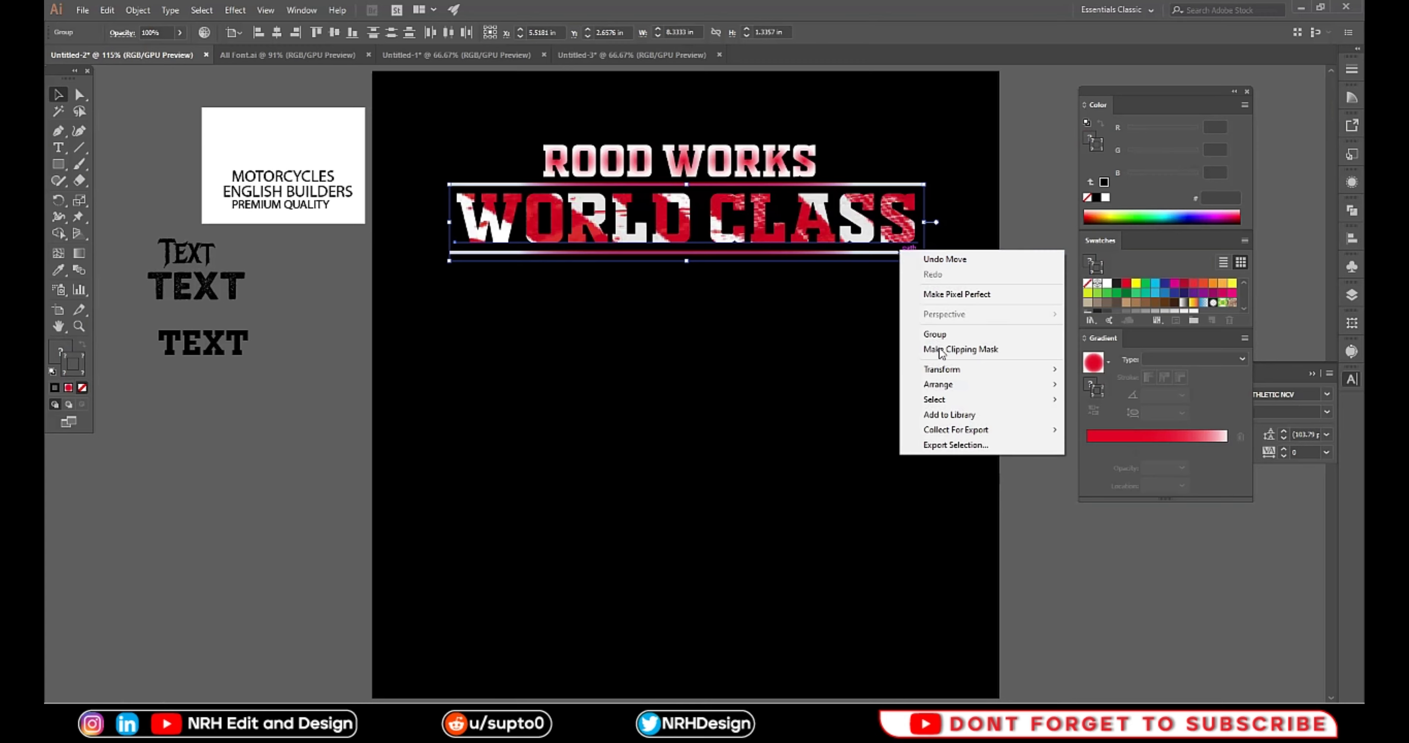
{"action": "left_click", "coordinate": [959, 337]}
{"action": "left_click", "coordinate": [818, 440]}
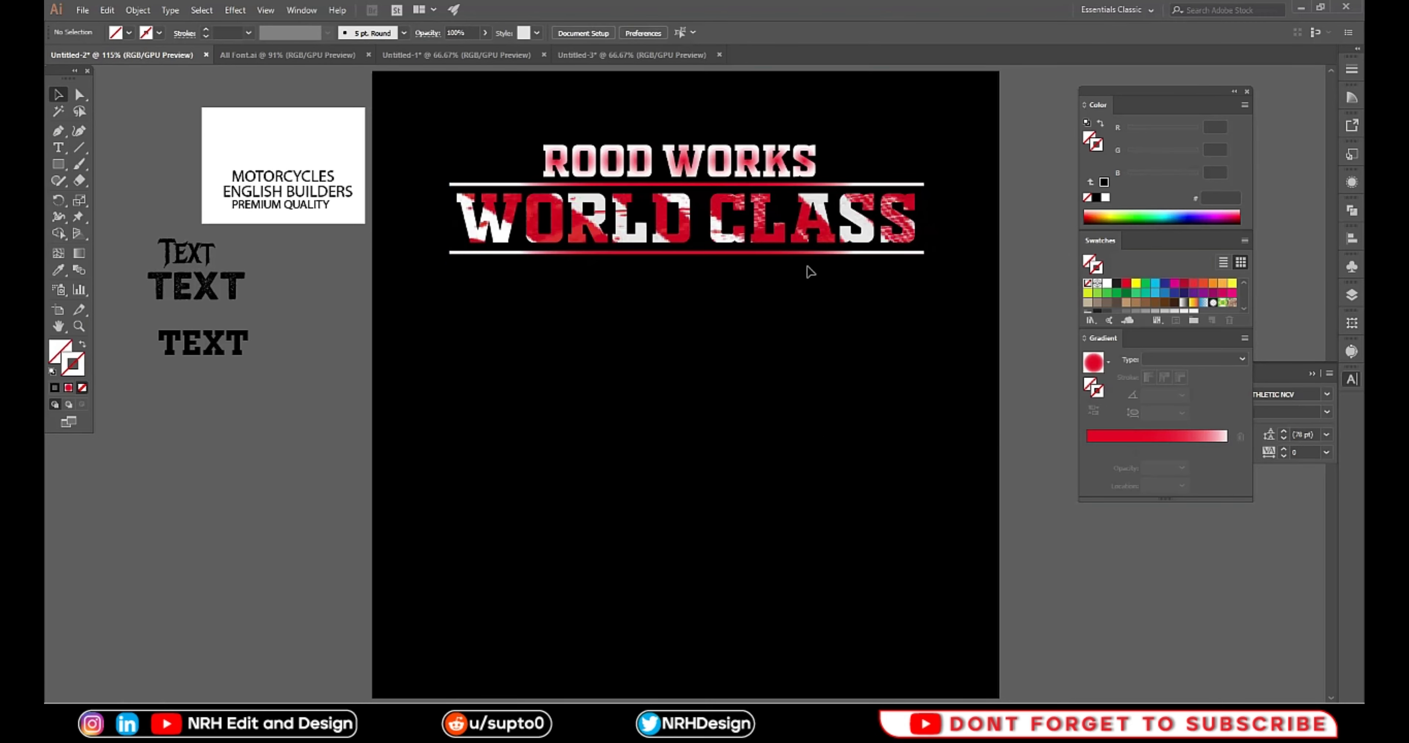
{"action": "left_click", "coordinate": [766, 229]}
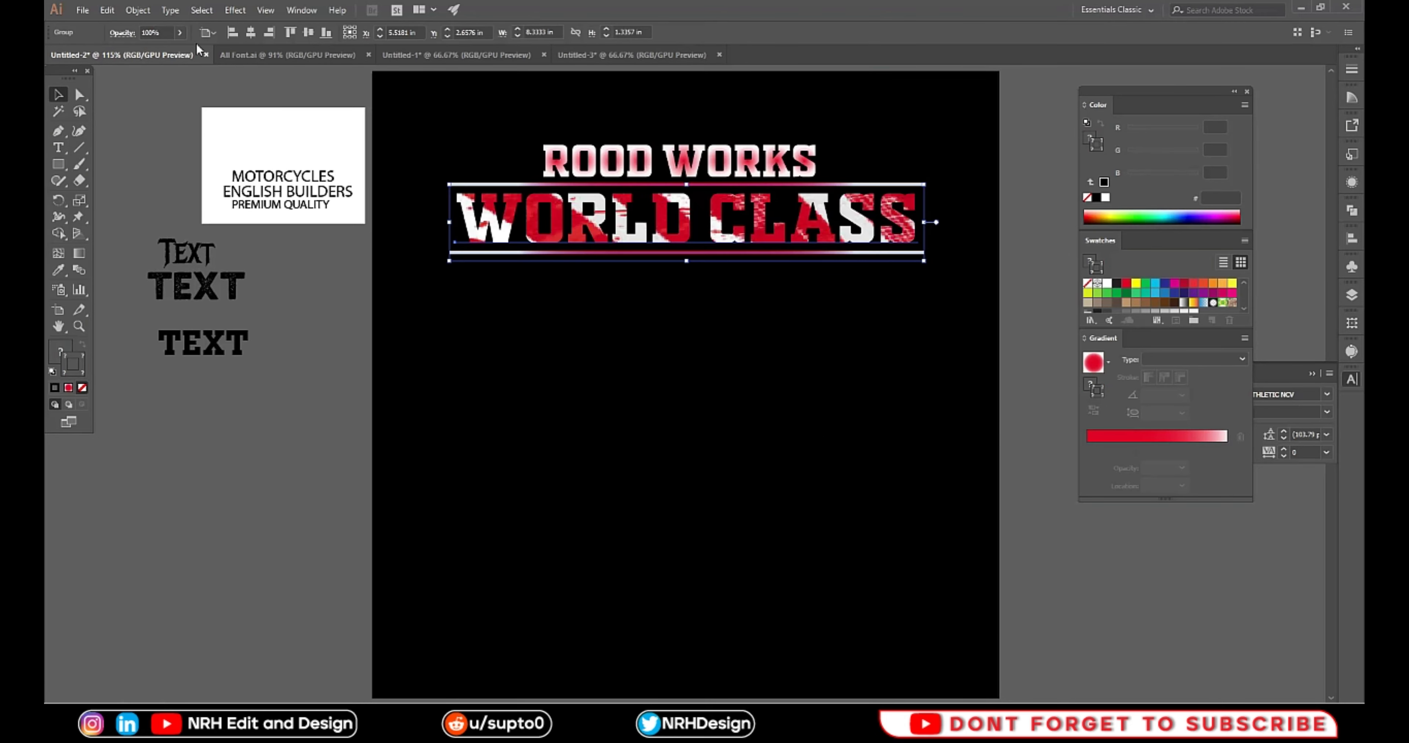
Warp the WORLD CLASS group into an Arc envelope and move it below ROOD WORKS
{"action": "left_click", "coordinate": [129, 12]}
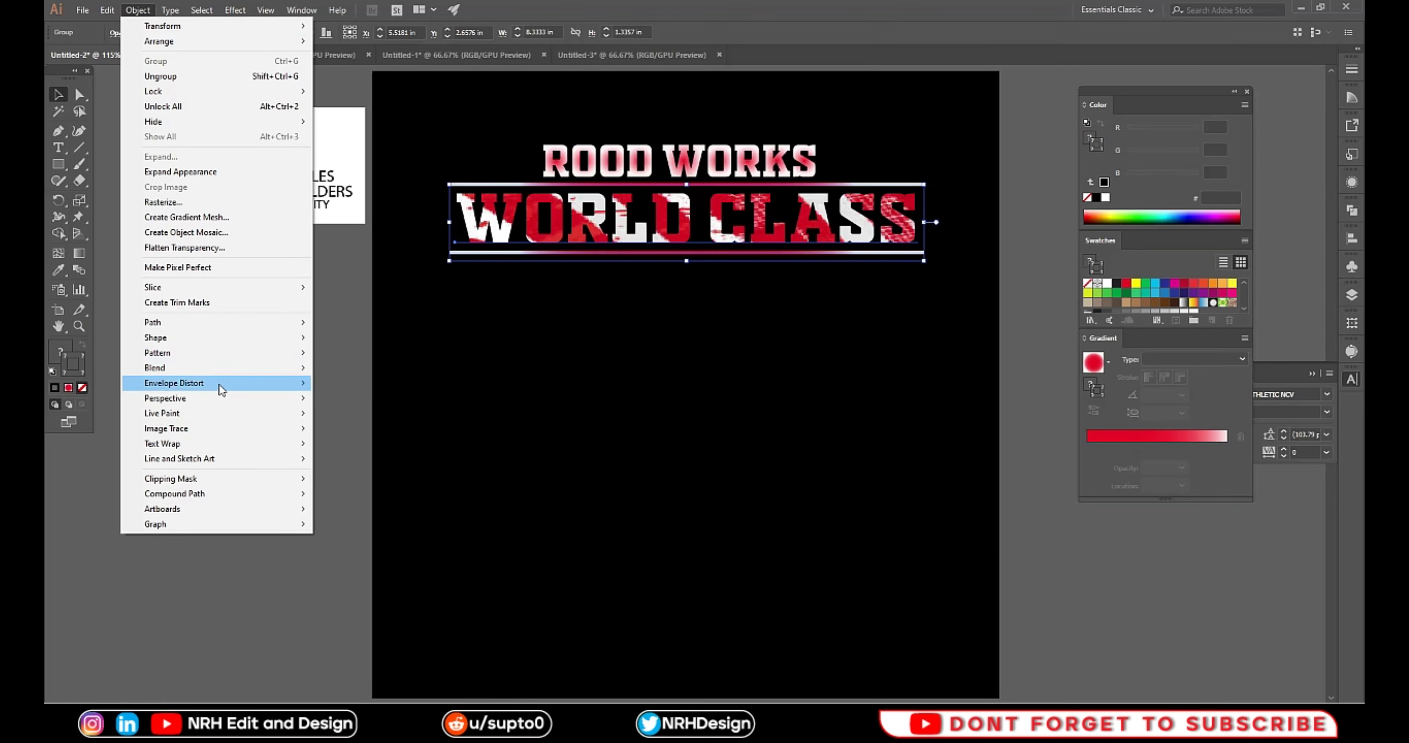
{"action": "mouse_move", "coordinate": [174, 383]}
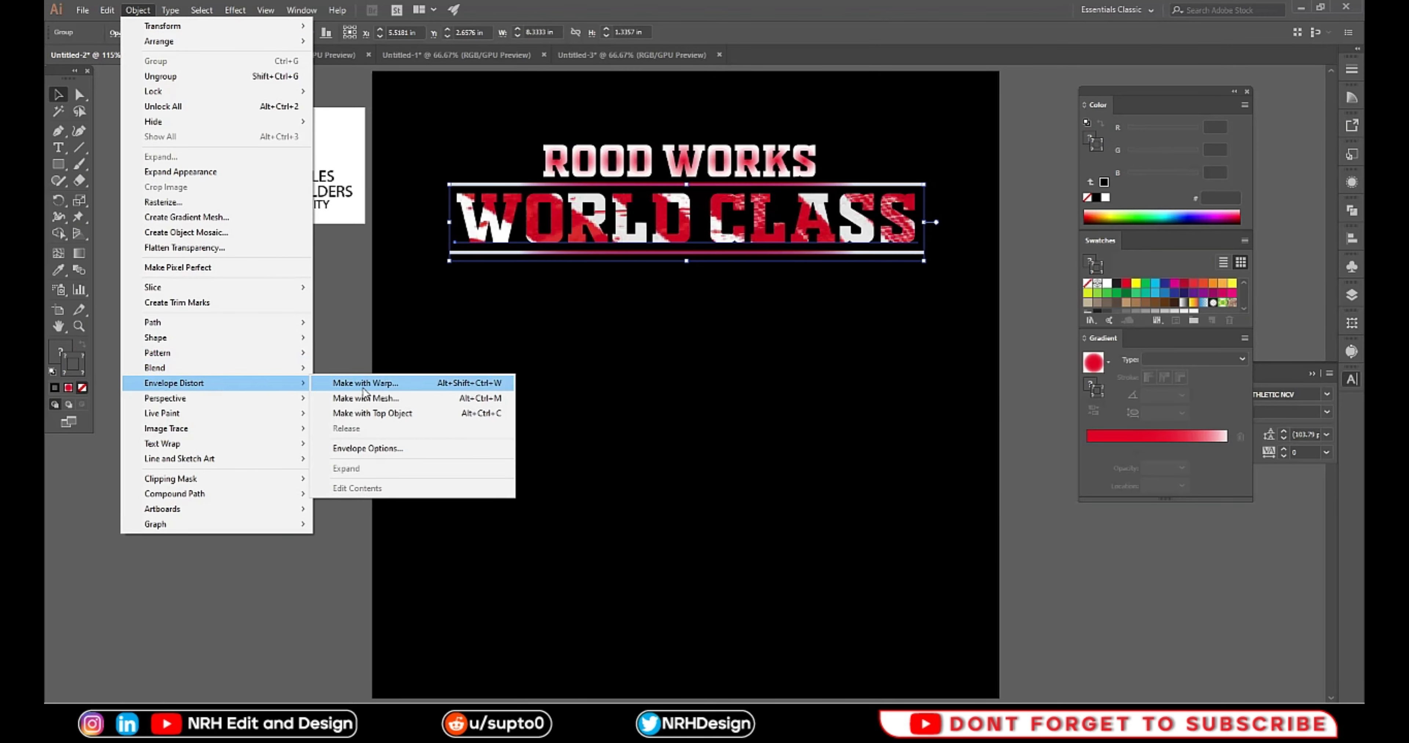
{"action": "left_click", "coordinate": [363, 389]}
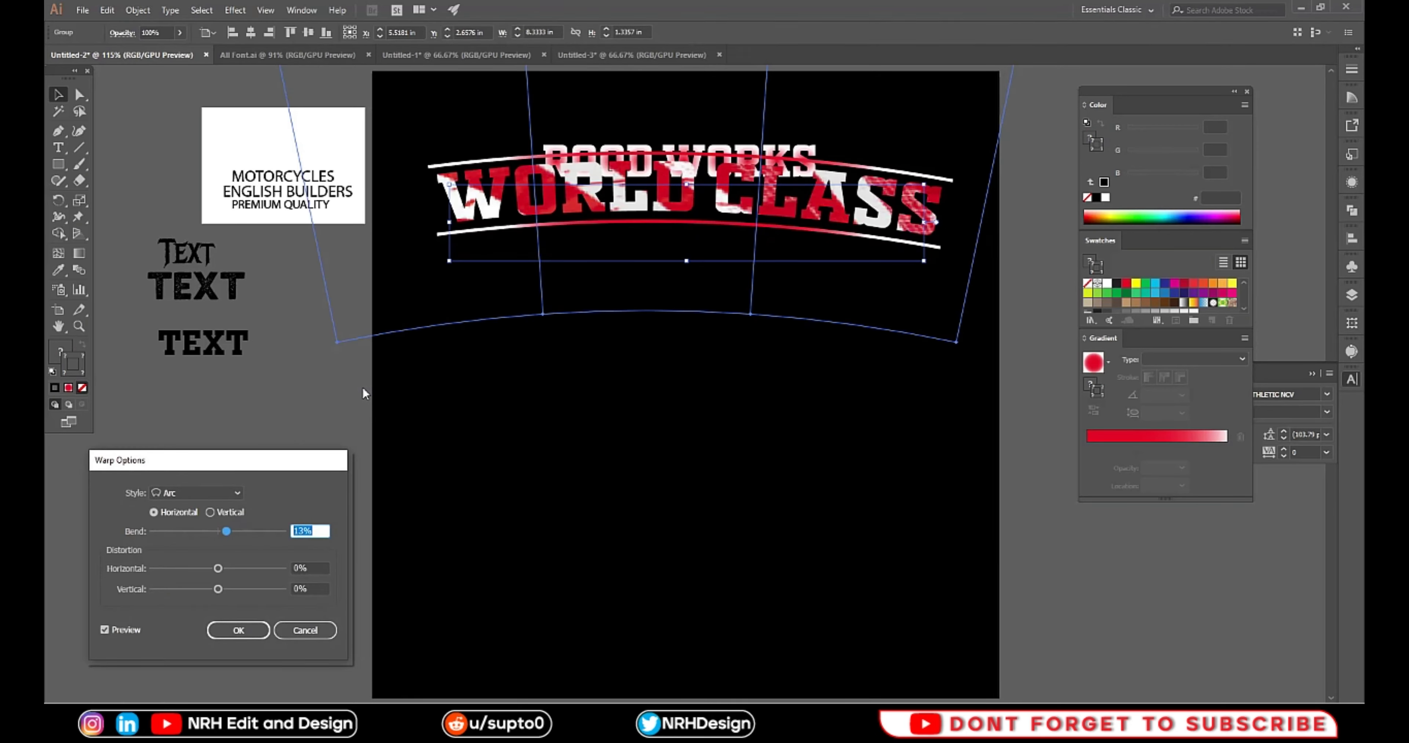
{"action": "left_click", "coordinate": [240, 630]}
{"action": "left_click", "coordinate": [658, 398]}
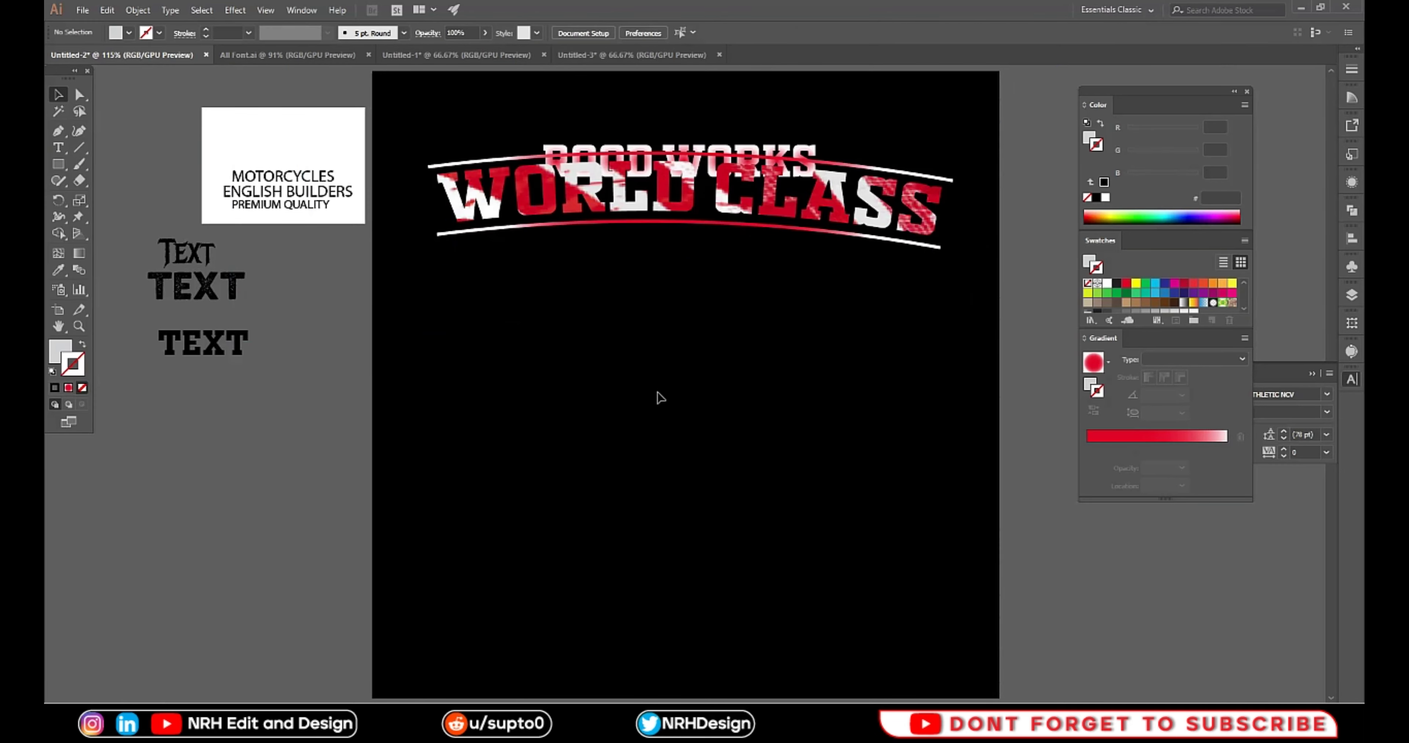
{"action": "left_click_drag", "start_coordinate": [851, 205], "coordinate": [845, 271]}
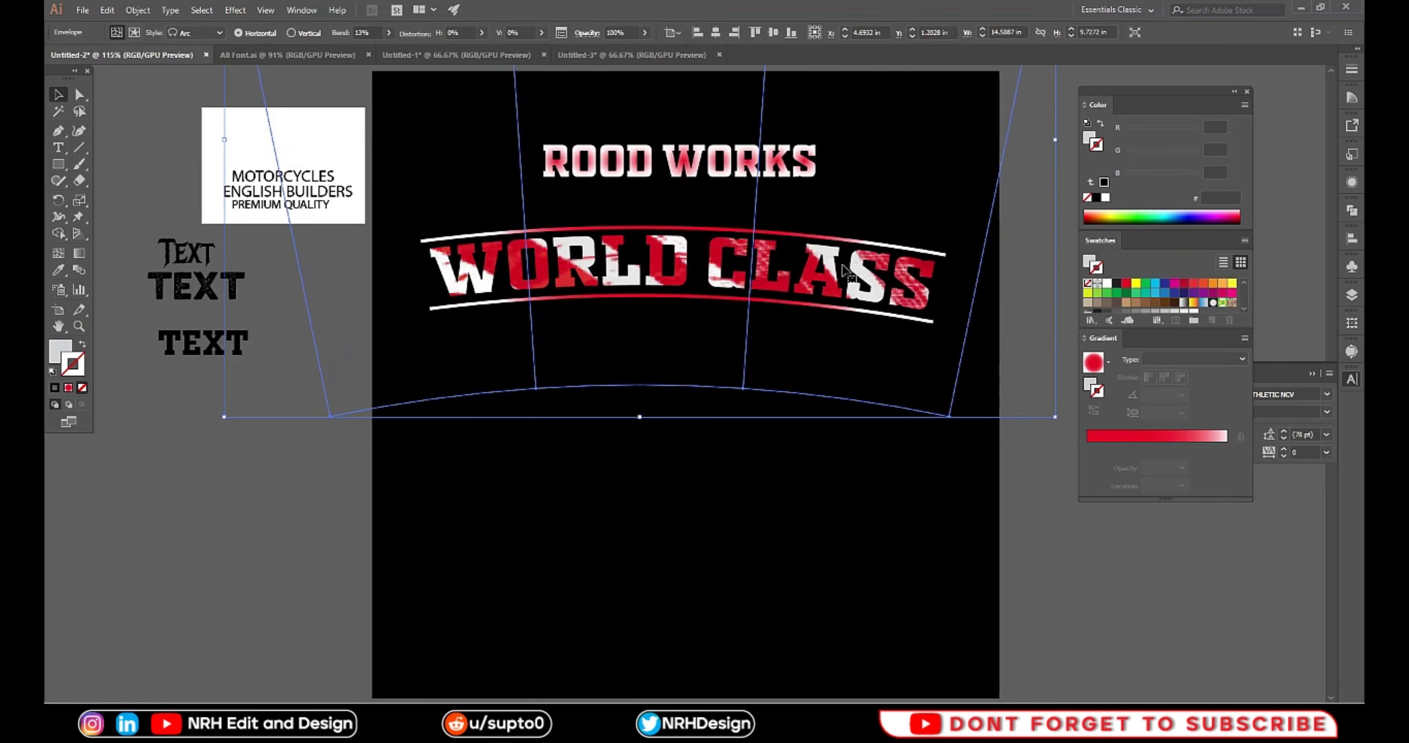
Expand the arched WORLD CLASS and move ROOD WORKS down closer to it
{"action": "left_click", "coordinate": [138, 10]}
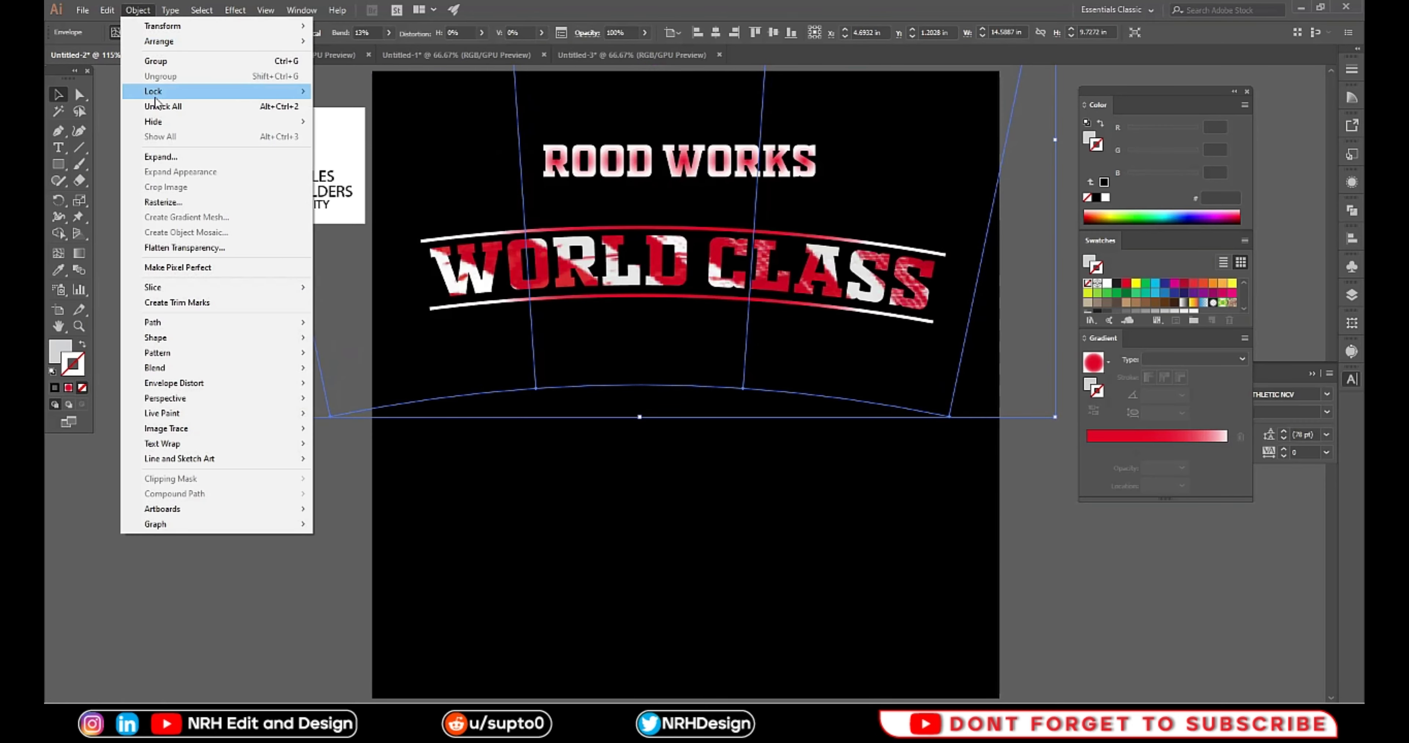
{"action": "left_click", "coordinate": [159, 158]}
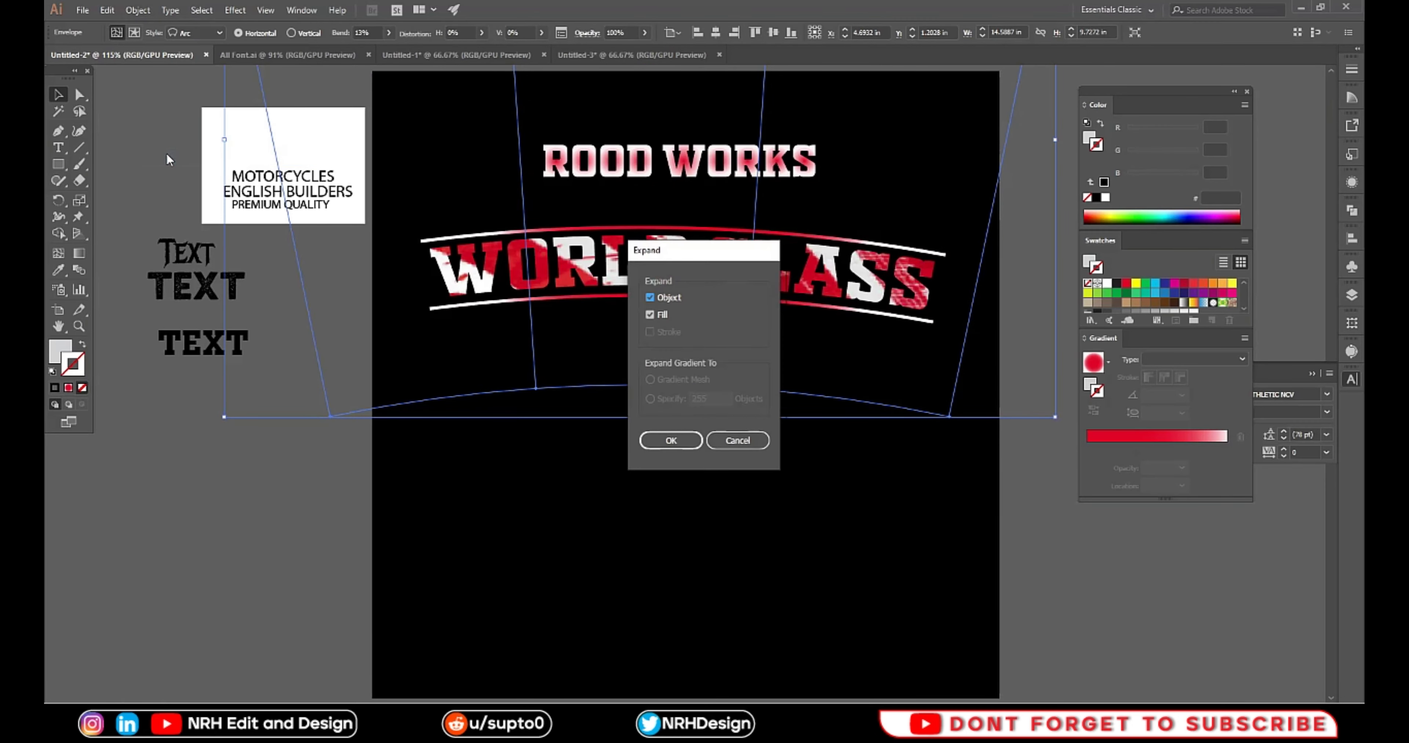
{"action": "left_click", "coordinate": [668, 443]}
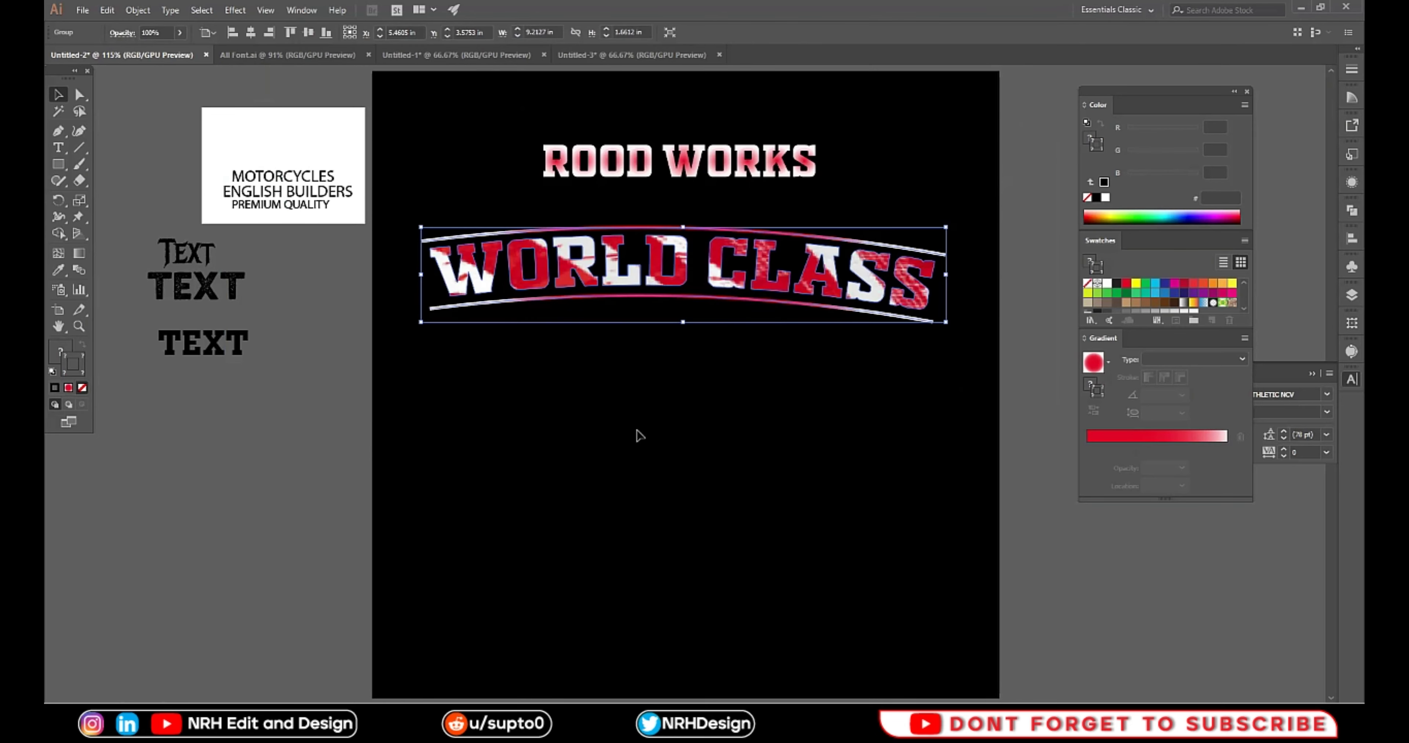
{"action": "key", "text": "ctrl+z"}
{"action": "key", "text": "ctrl+z"}
{"action": "key", "text": "ctrl+z"}
{"action": "key", "text": "ctrl+z"}
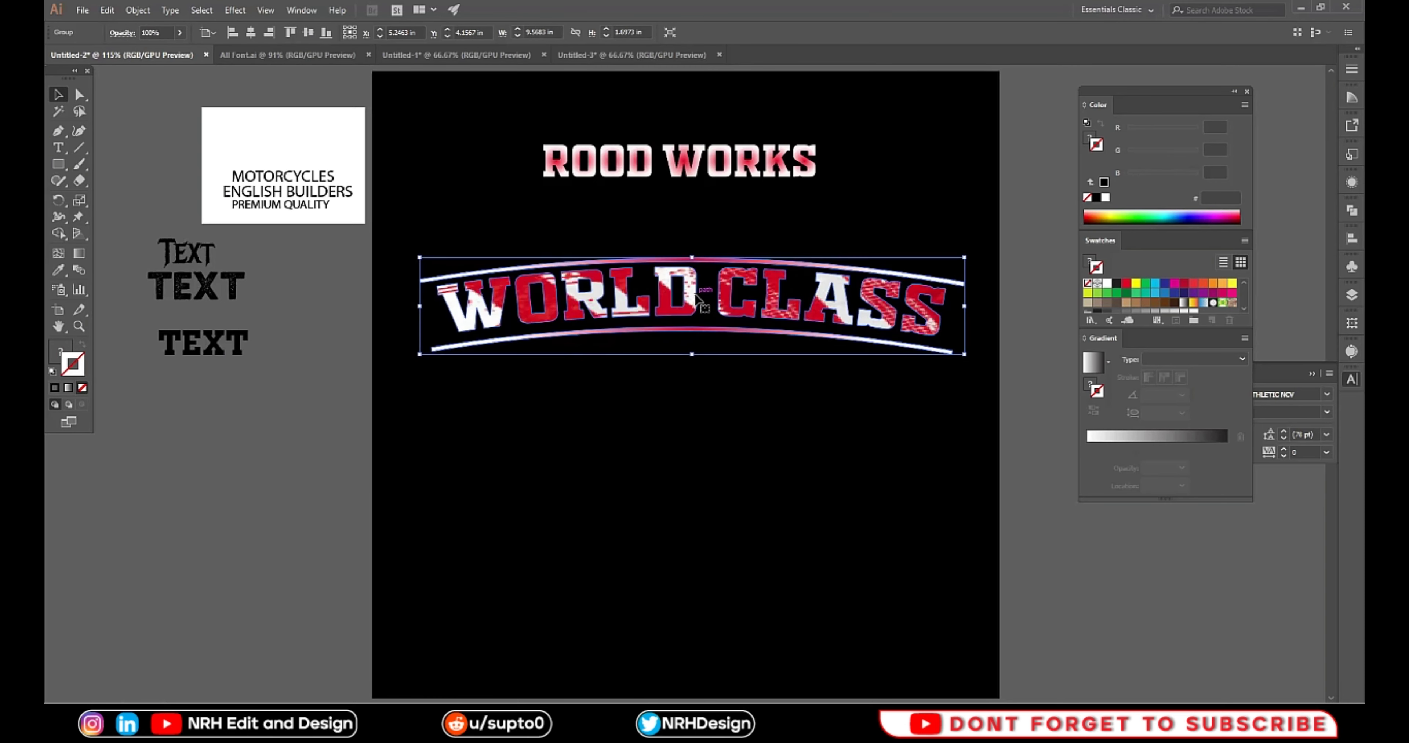
{"action": "key", "text": "ctrl+z"}
{"action": "left_click", "coordinate": [1027, 491]}
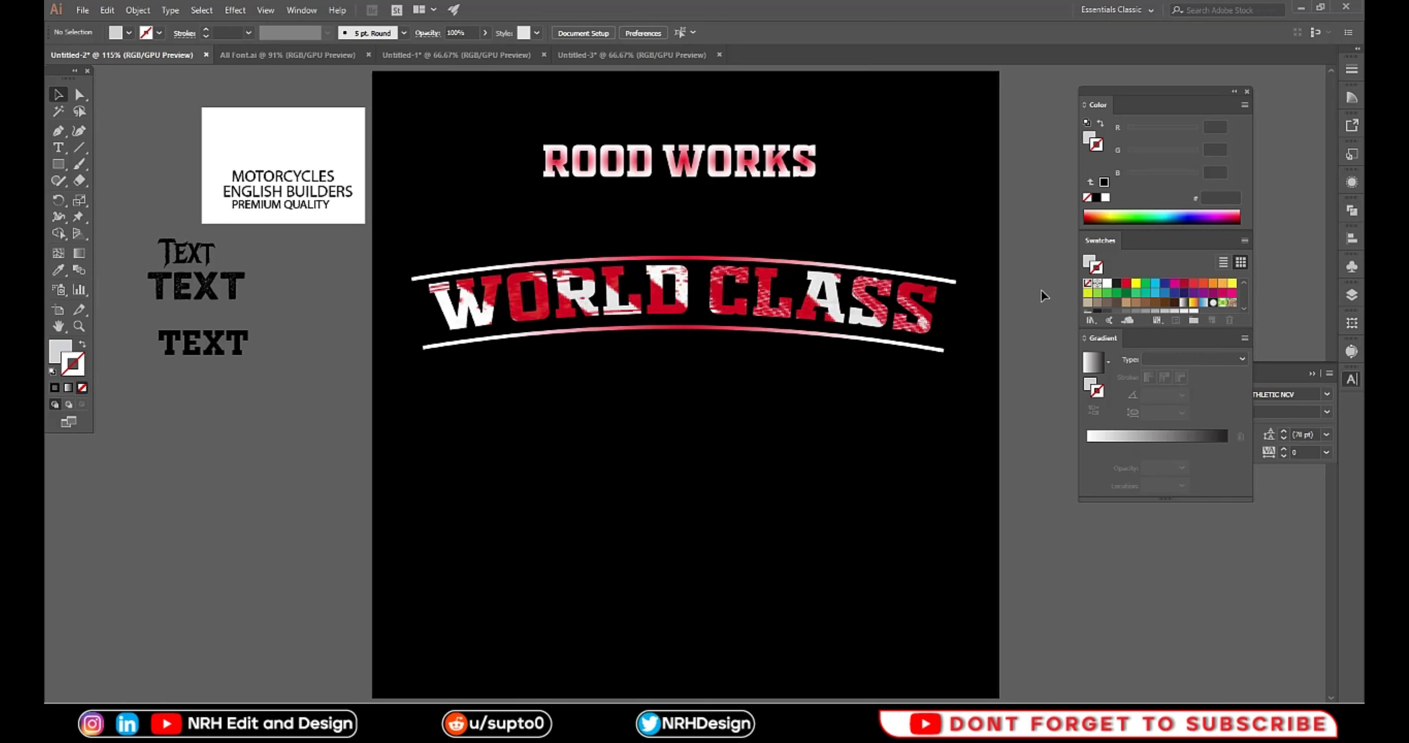
{"action": "left_click_drag", "start_coordinate": [742, 167], "coordinate": [739, 212]}
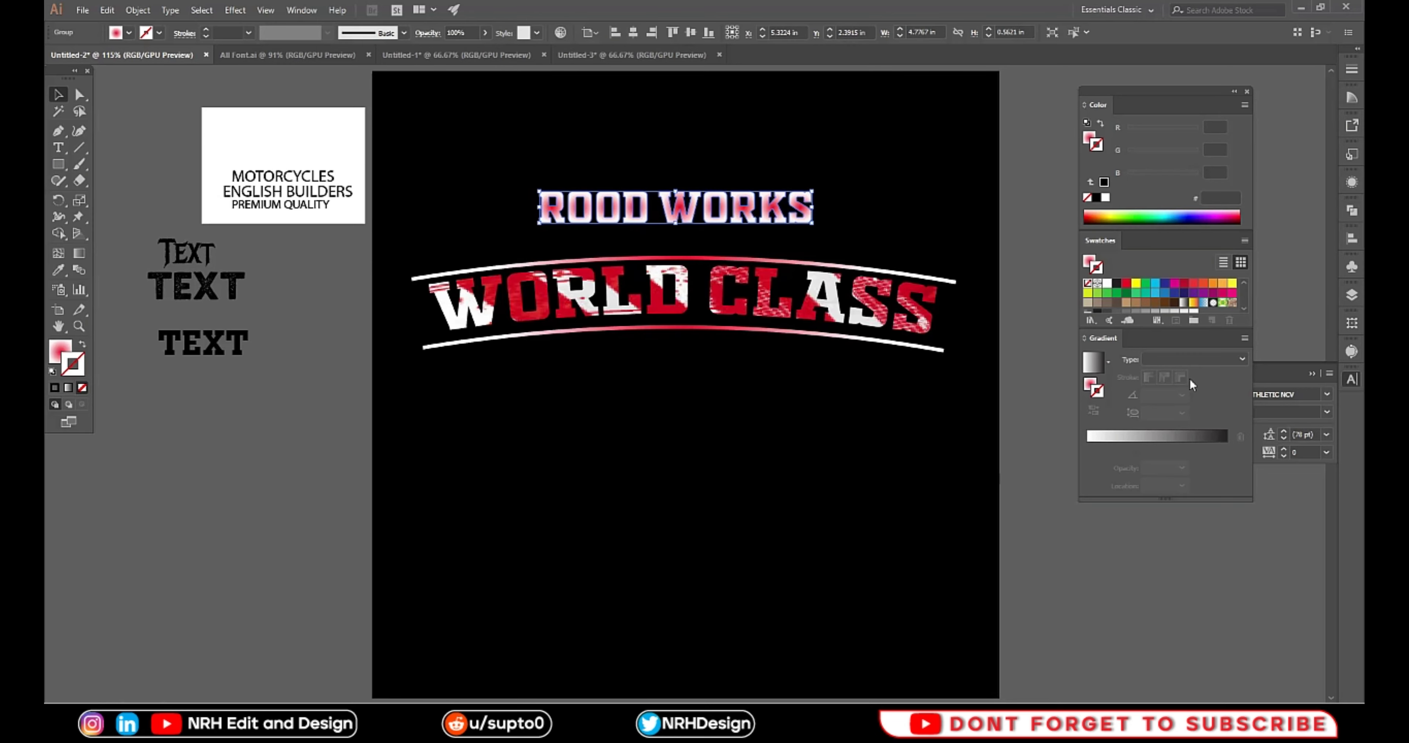
Warp ROOD WORKS into a matching Arc envelope and move it toward WORLD CLASS
{"action": "left_click", "coordinate": [137, 10]}
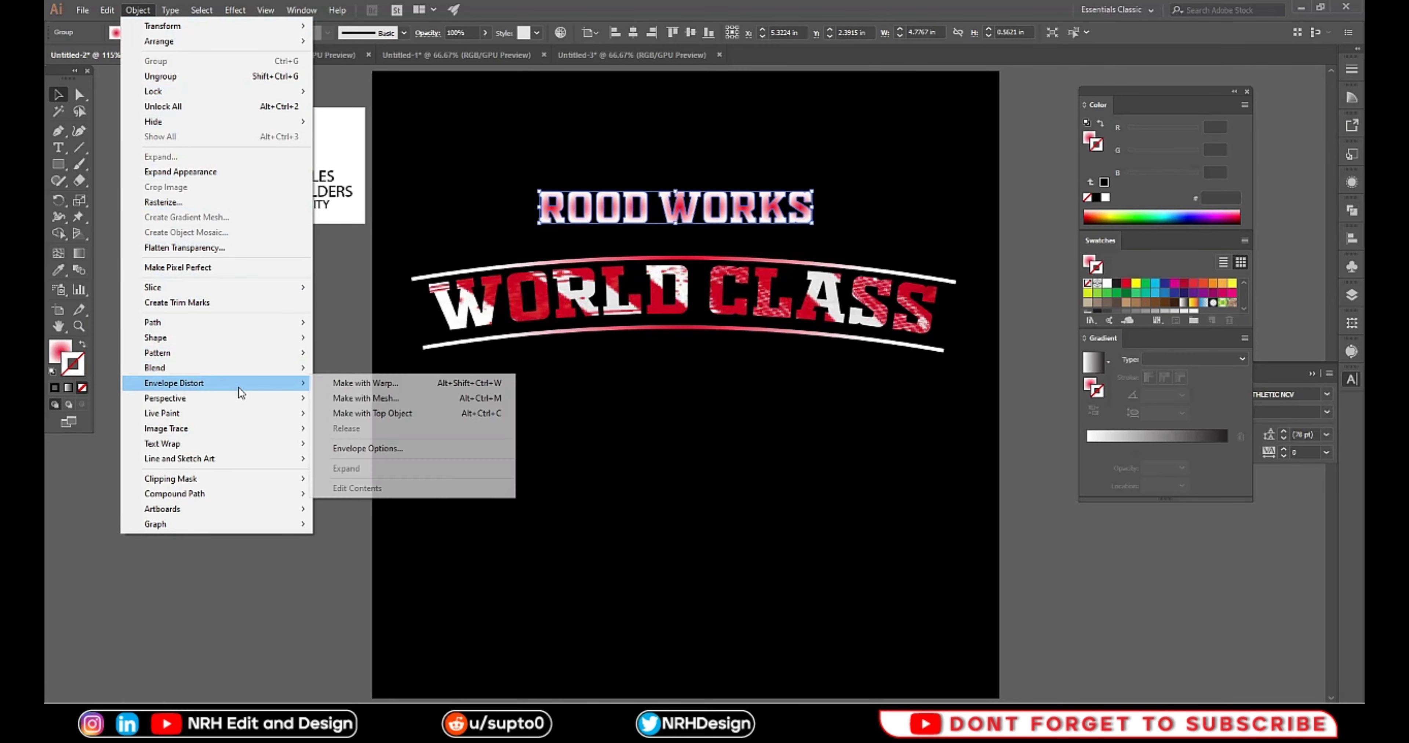
{"action": "mouse_move", "coordinate": [174, 383]}
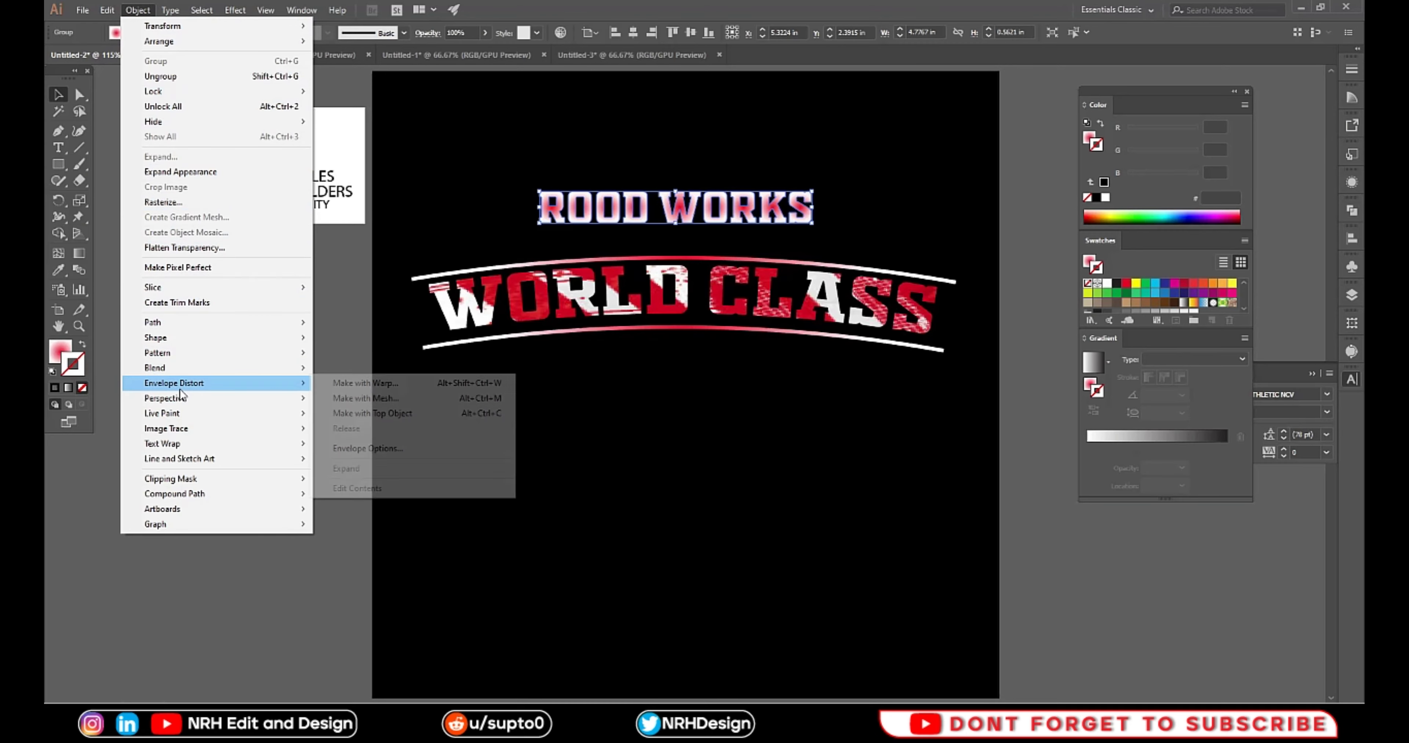
{"action": "left_click", "coordinate": [404, 384]}
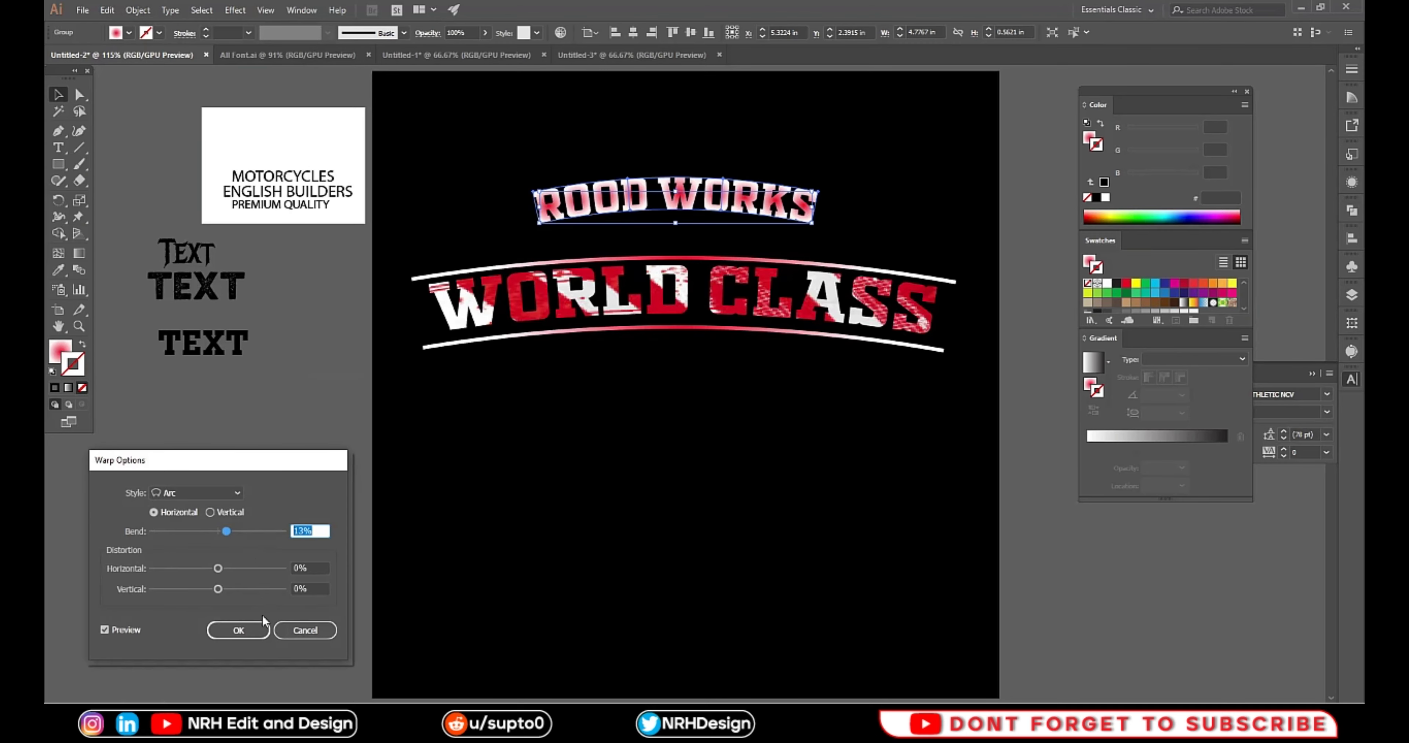
{"action": "left_click", "coordinate": [238, 631]}
{"action": "left_click", "coordinate": [488, 482]}
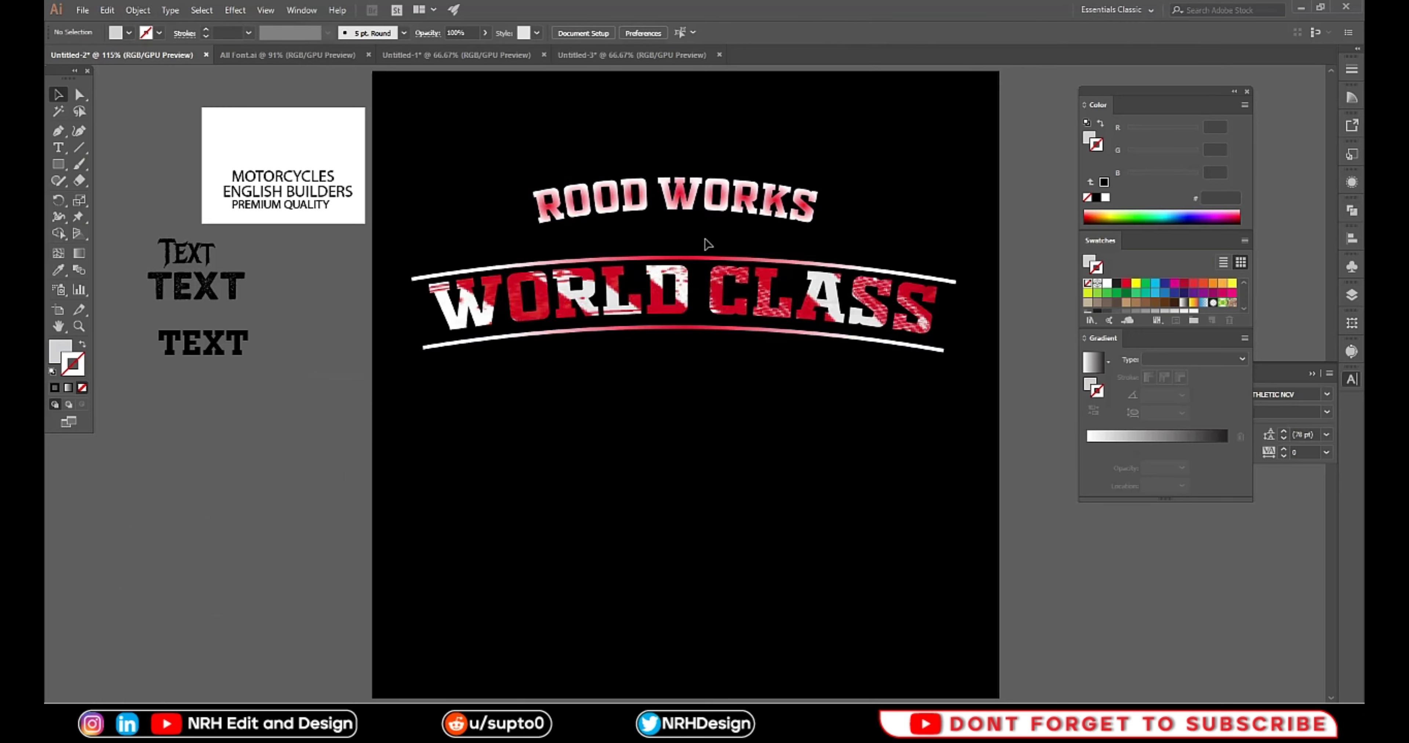
{"action": "left_click_drag", "start_coordinate": [714, 204], "coordinate": [721, 236]}
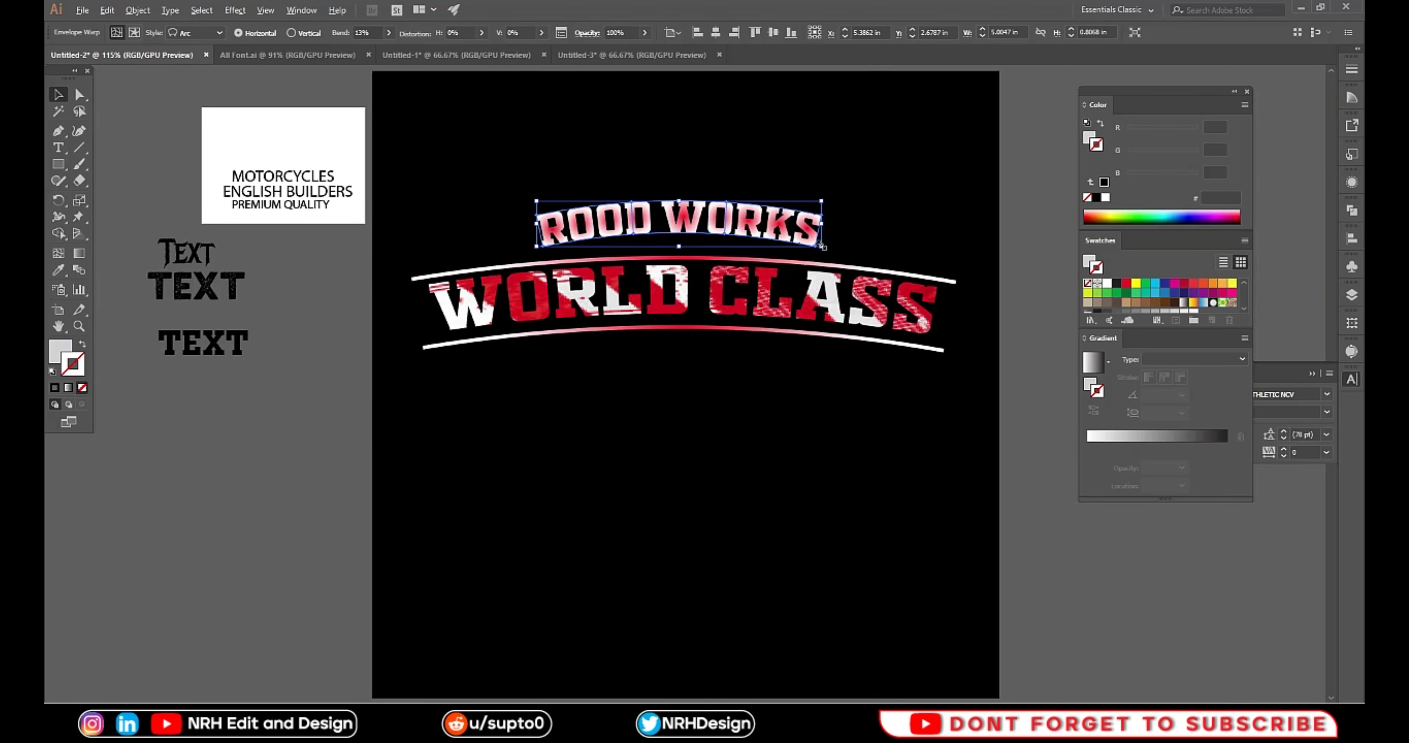
Enlarge the arched ROOD WORKS to span nearly the width of WORLD CLASS
{"action": "left_click_drag", "start_coordinate": [822, 258], "coordinate": [850, 260]}
{"action": "left_click", "coordinate": [1033, 542]}
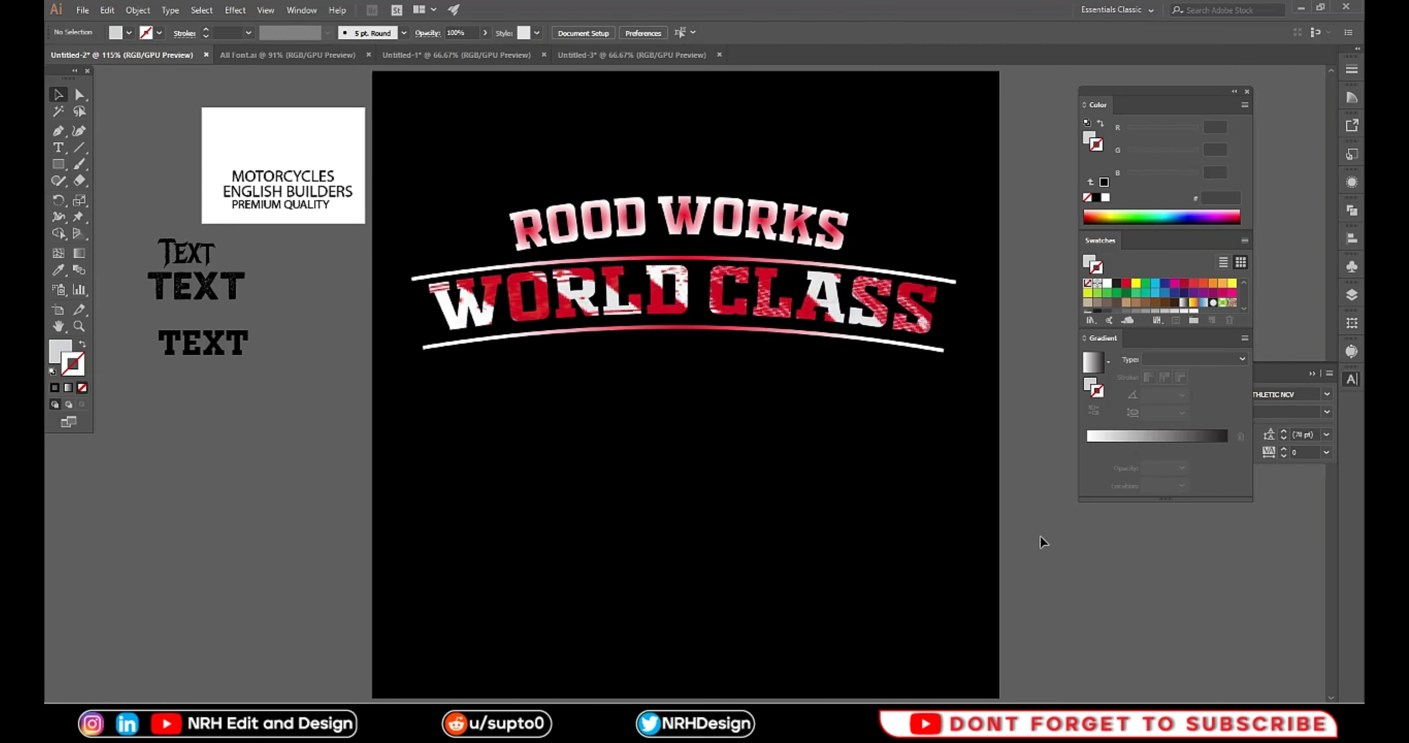
{"action": "left_click", "coordinate": [671, 210]}
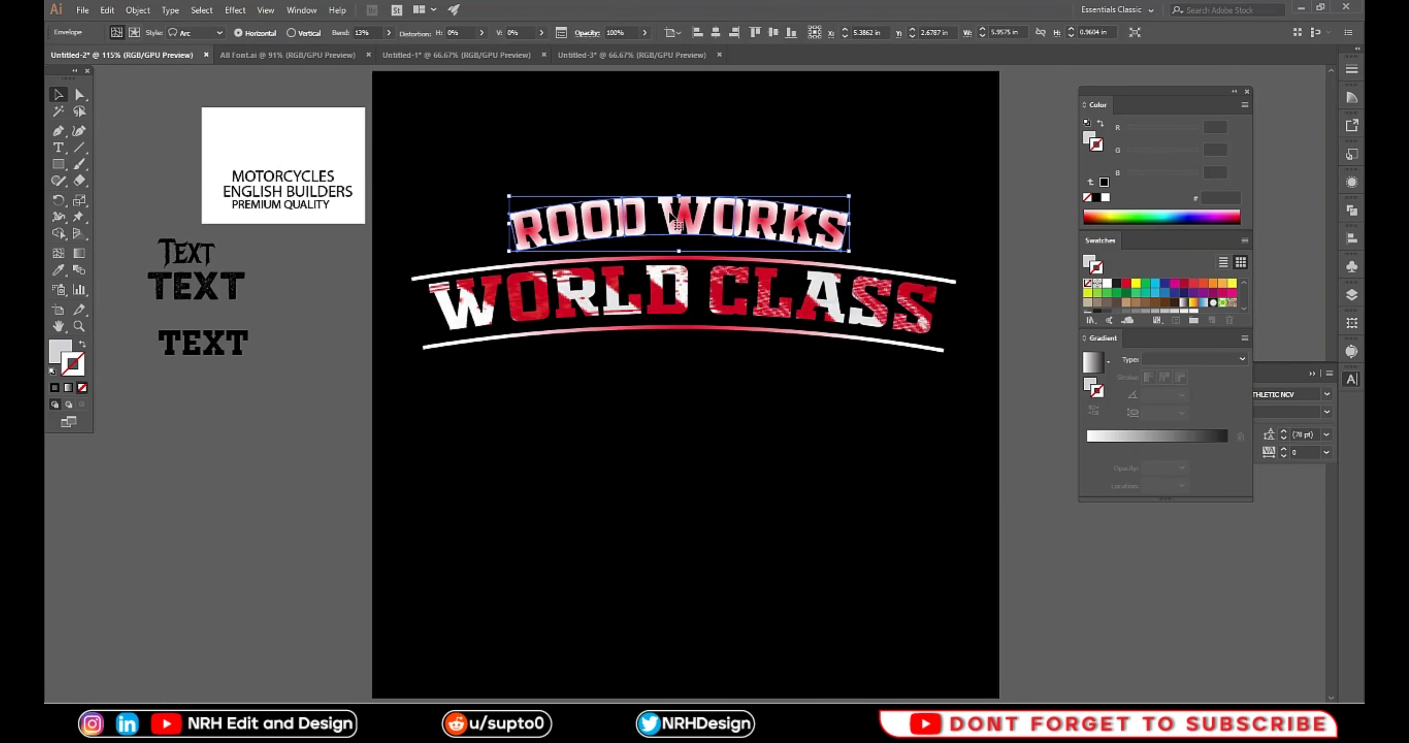
{"action": "key", "text": "ctrl+z"}
{"action": "key", "text": "ctrl+z"}
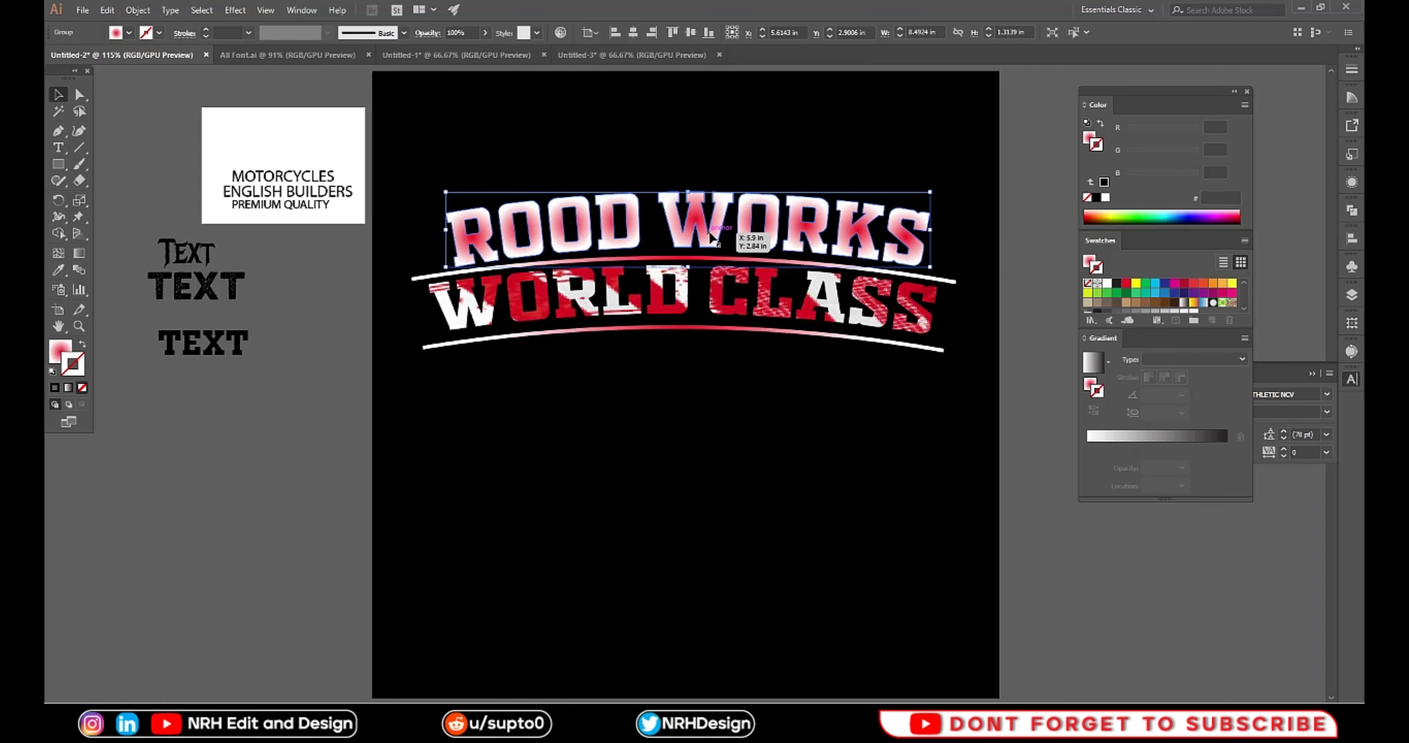
{"action": "key", "text": "ctrl+z"}
{"action": "left_click", "coordinate": [1016, 508]}
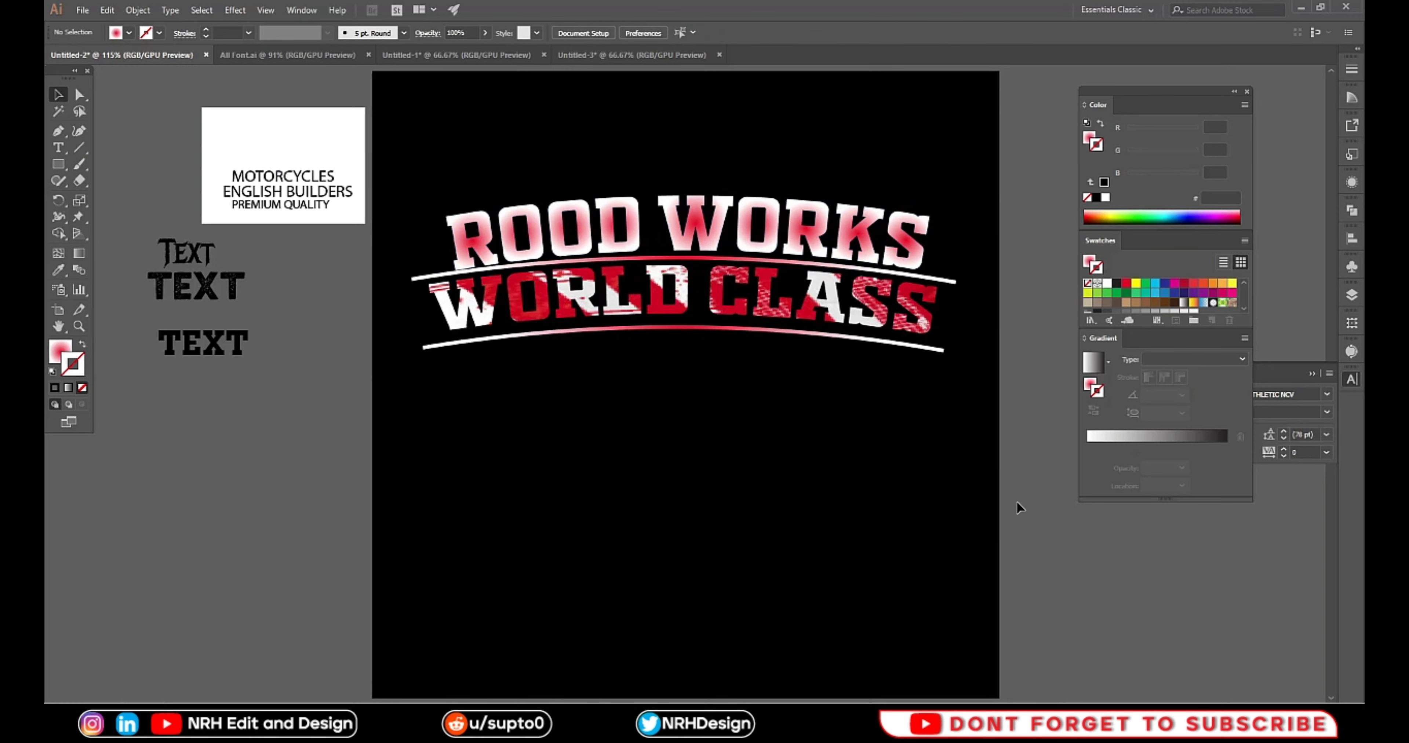
{"action": "scroll", "coordinate": [983, 447], "scroll_direction": "down", "scroll_amount": 1, "text": "alt"}
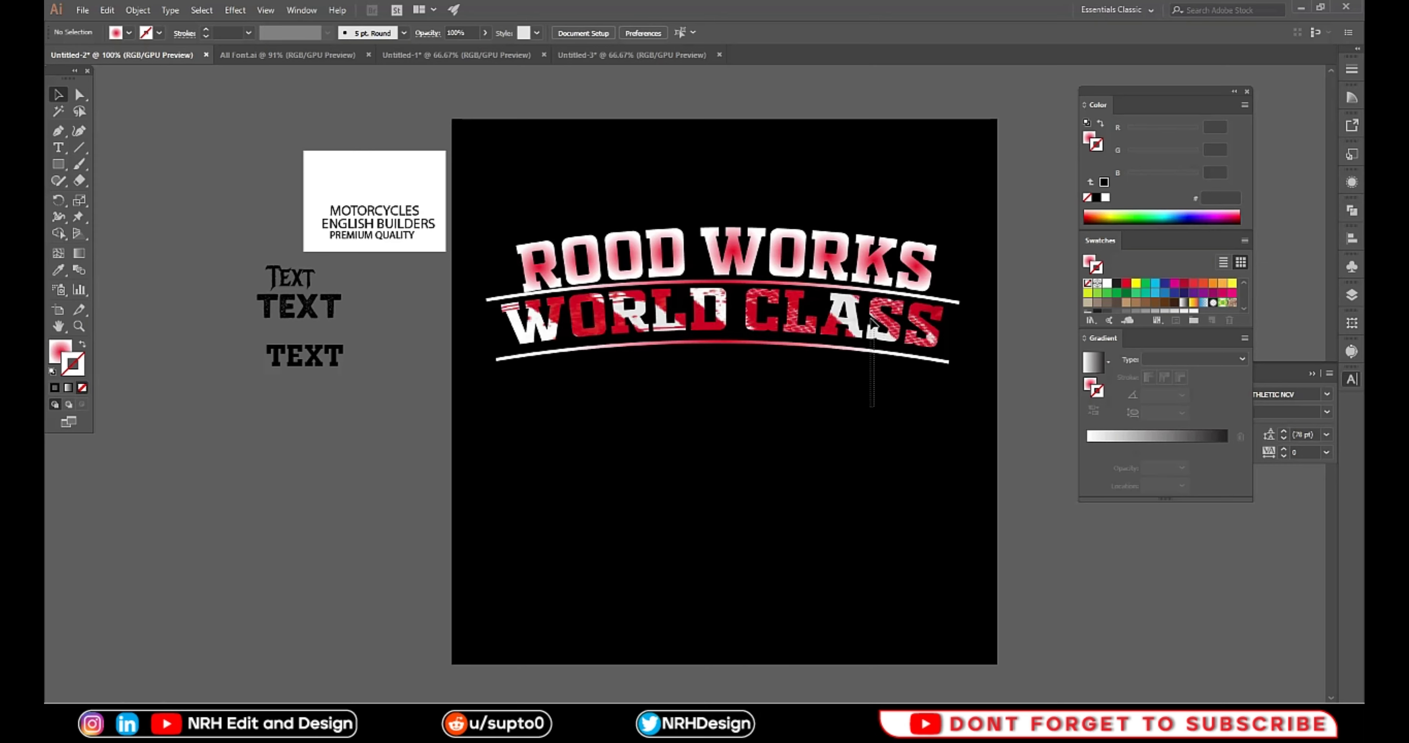
Fine-tune the size of ROOD WORKS with its handles
{"action": "left_click", "coordinate": [920, 311]}
{"action": "left_click", "coordinate": [918, 273]}
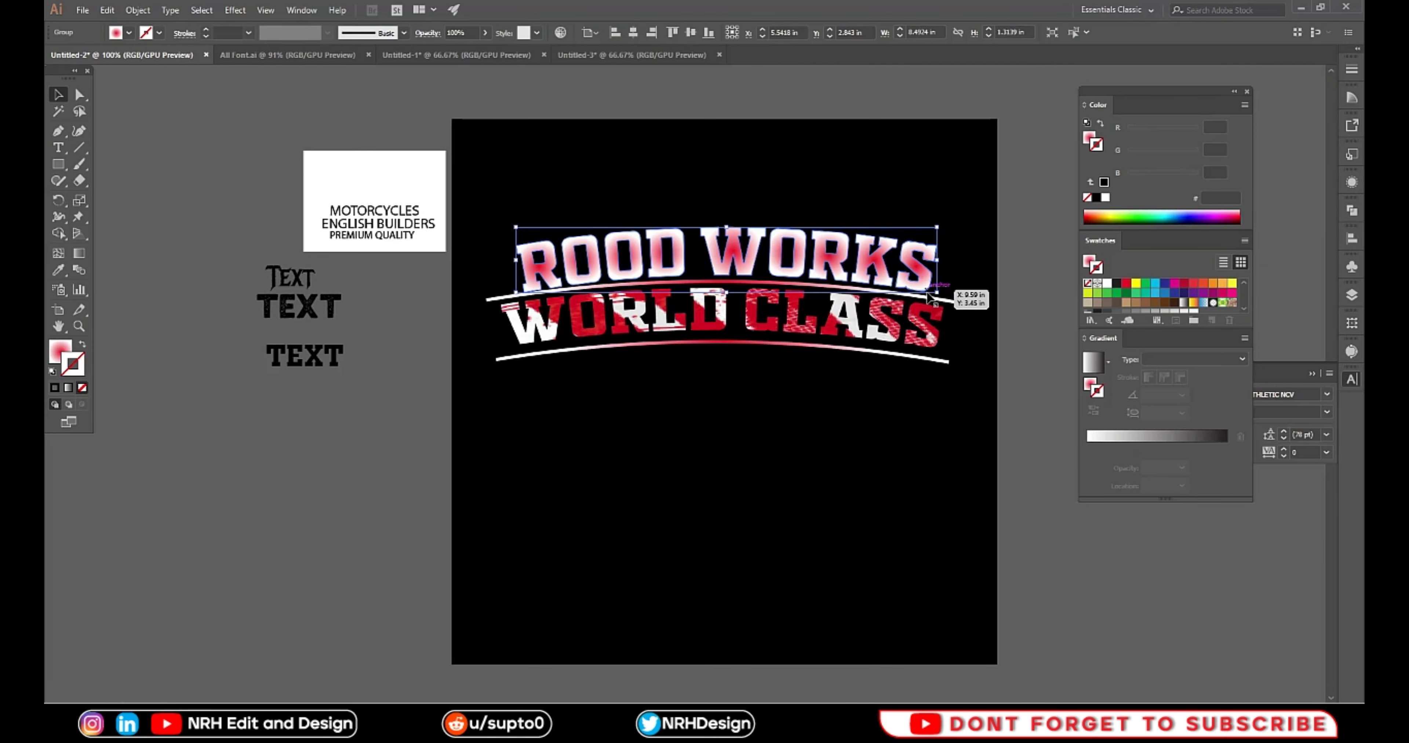
{"action": "left_click_drag", "start_coordinate": [937, 292], "coordinate": [936, 295]}
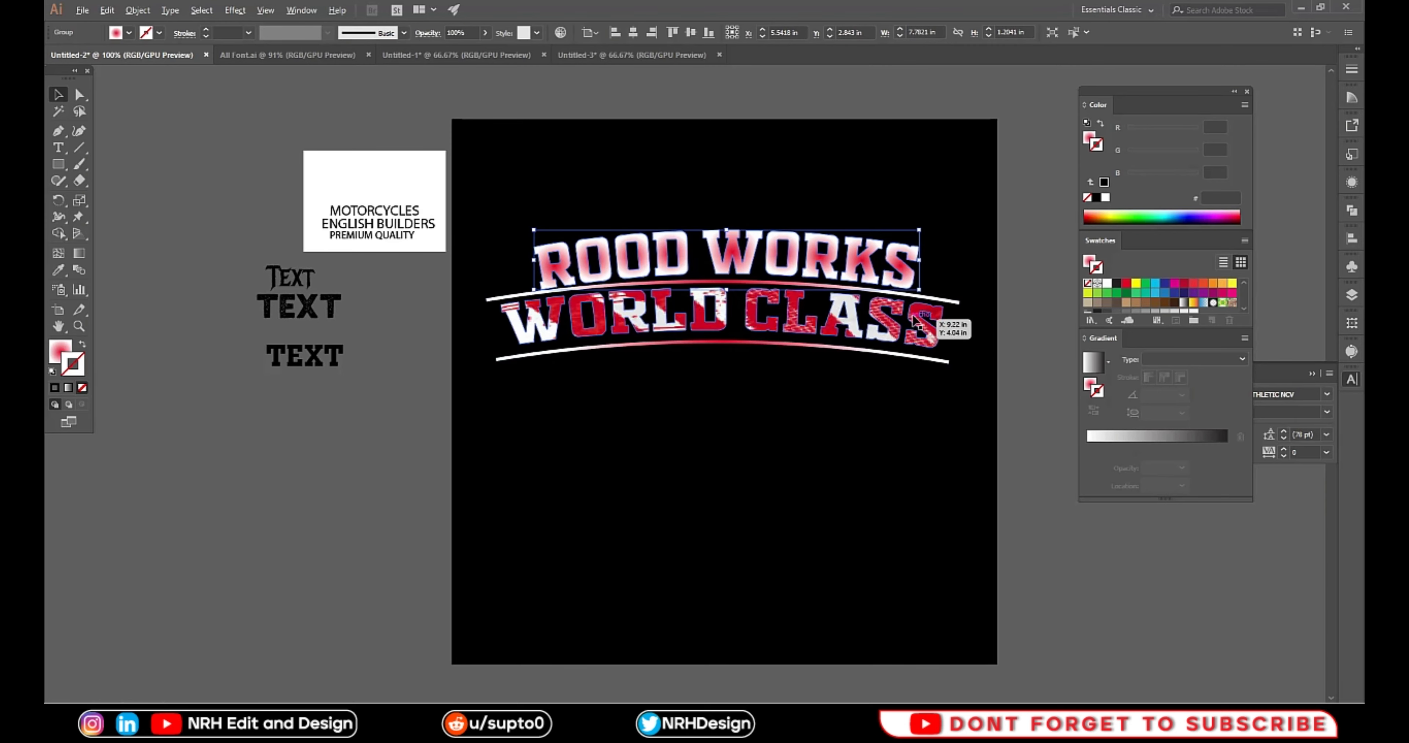
{"action": "left_click_drag", "start_coordinate": [919, 290], "coordinate": [927, 296]}
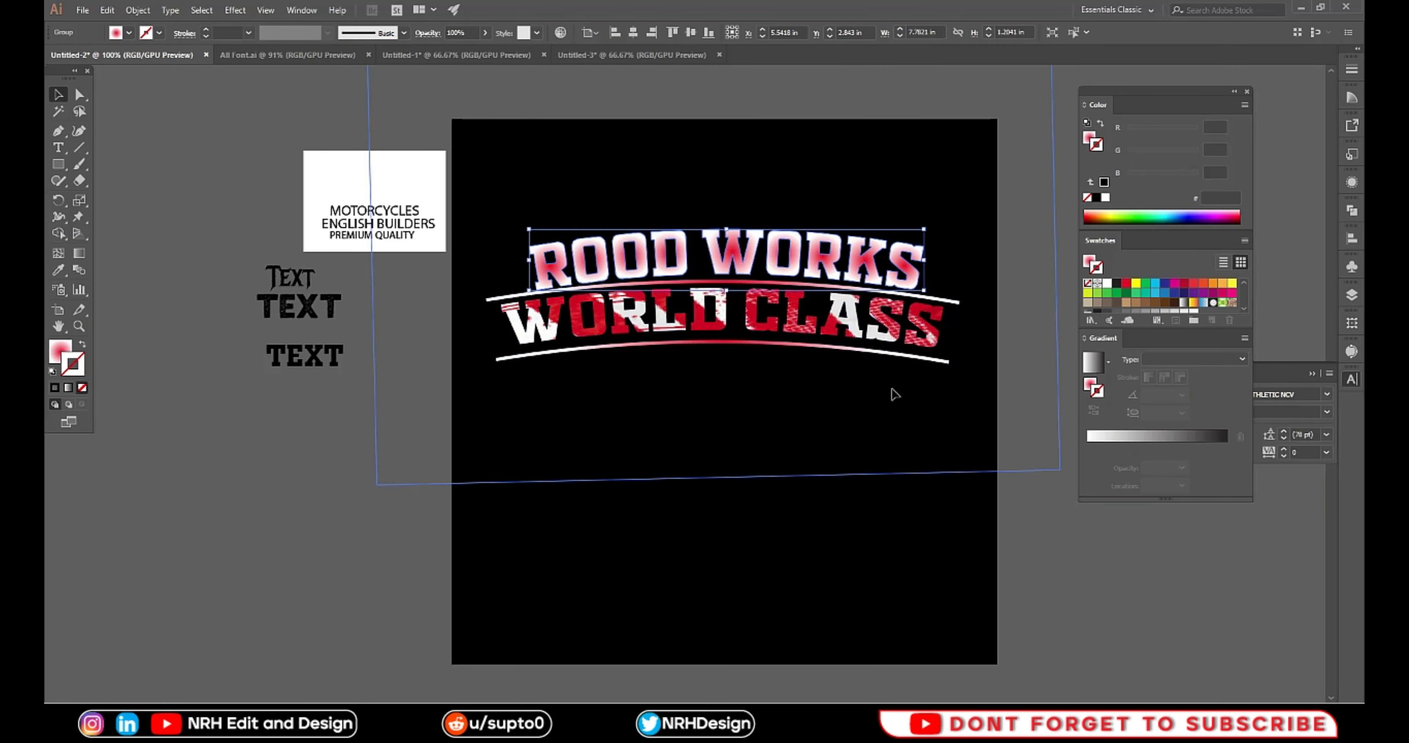
{"action": "left_click", "coordinate": [789, 456]}
Move the combined ROOD WORKS and WORLD CLASS title up to the poster top
{"action": "left_click_drag", "start_coordinate": [807, 446], "coordinate": [820, 216]}
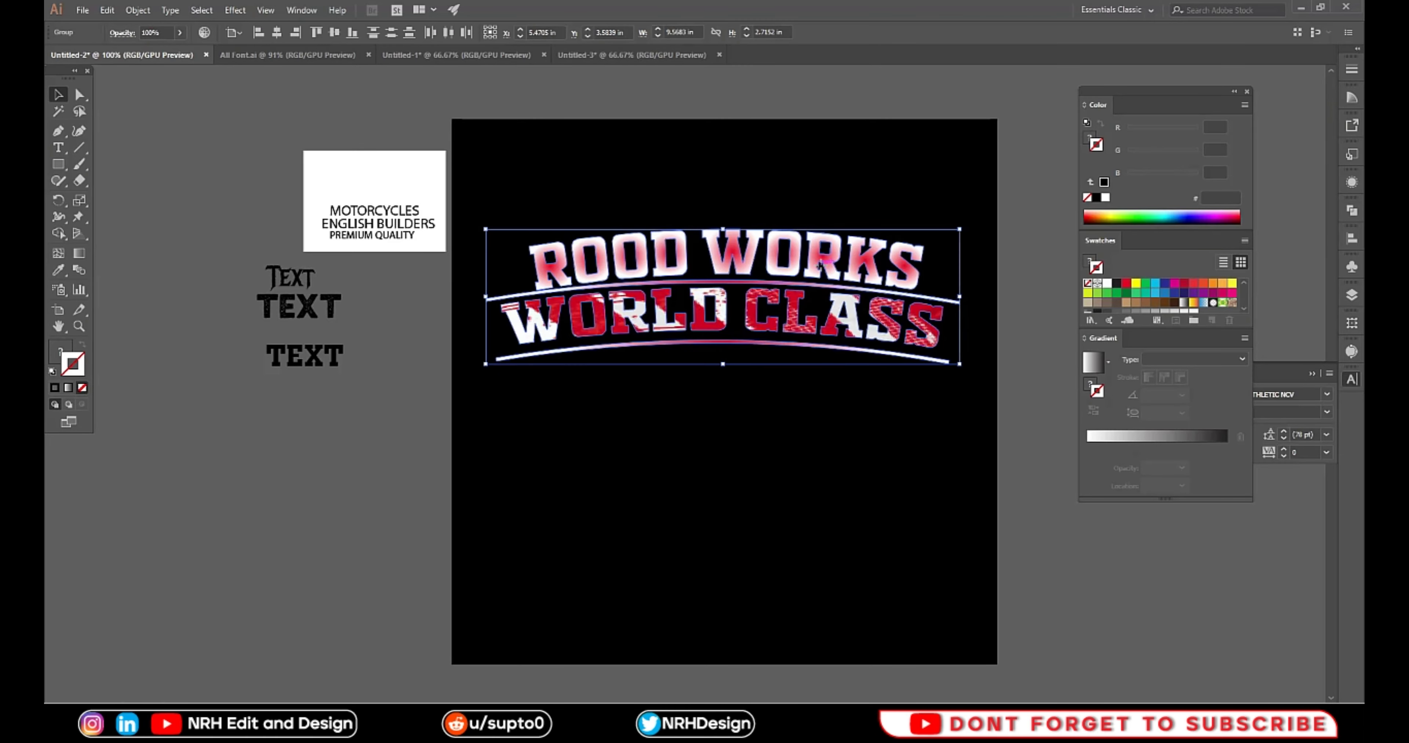
{"action": "left_click_drag", "start_coordinate": [821, 270], "coordinate": [826, 174]}
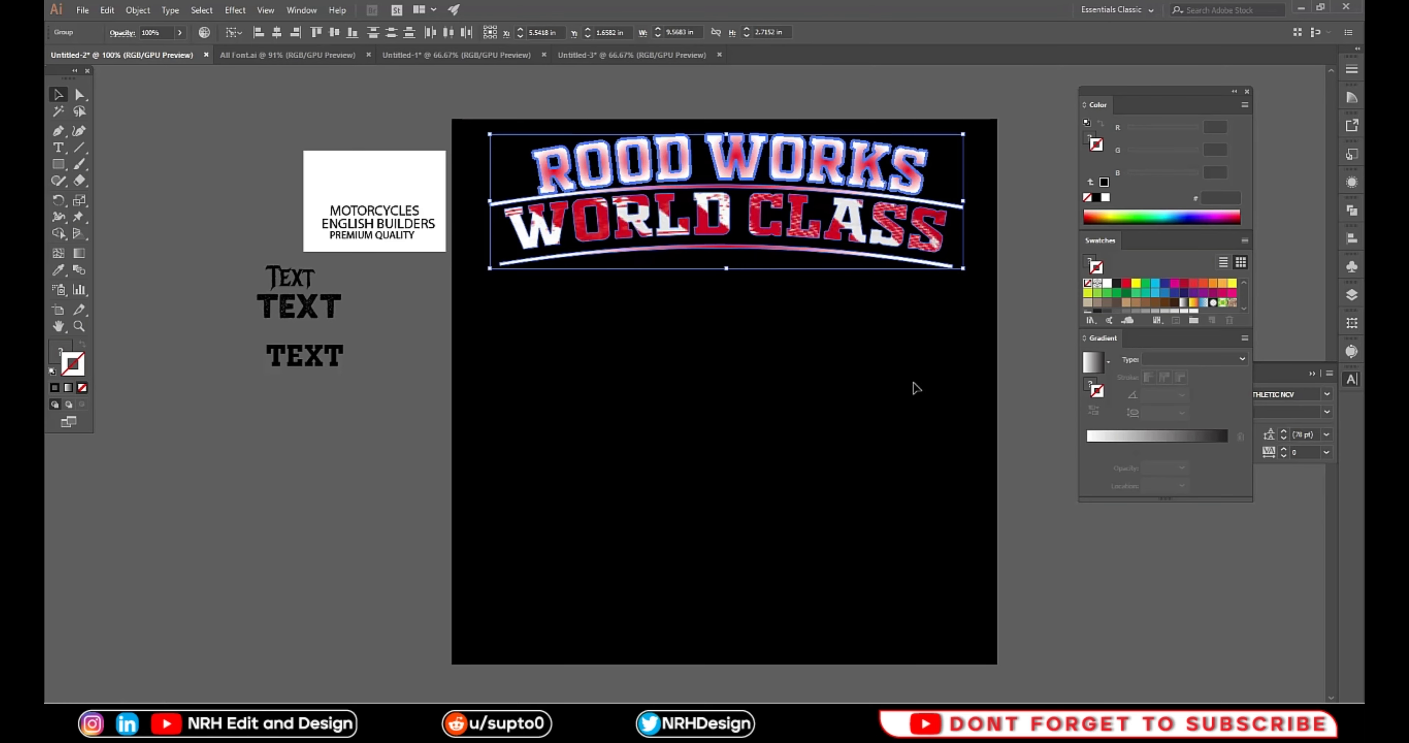
{"action": "left_click", "coordinate": [891, 403]}
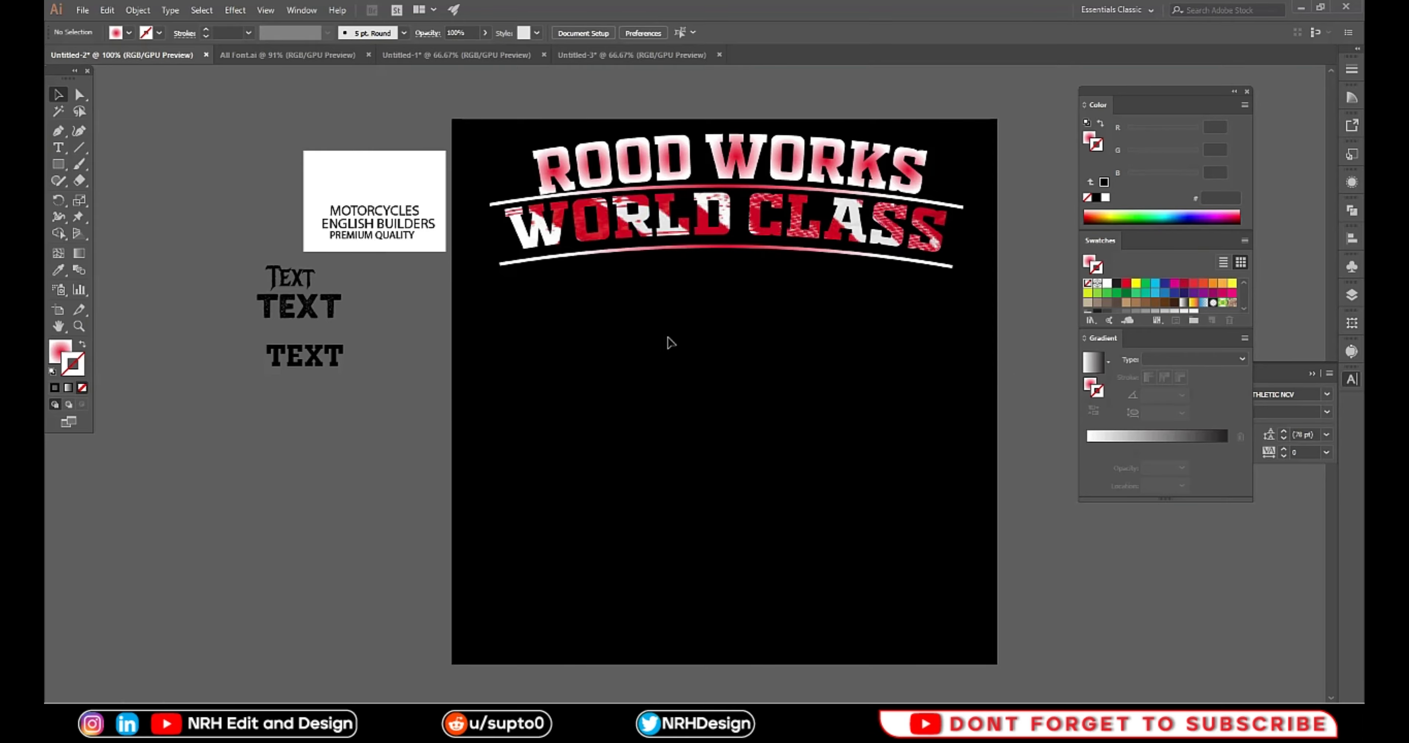
Paste the motorcycle-and-flag artwork and place it slightly up and right below the title
{"action": "key", "text": "ctrl+v"}
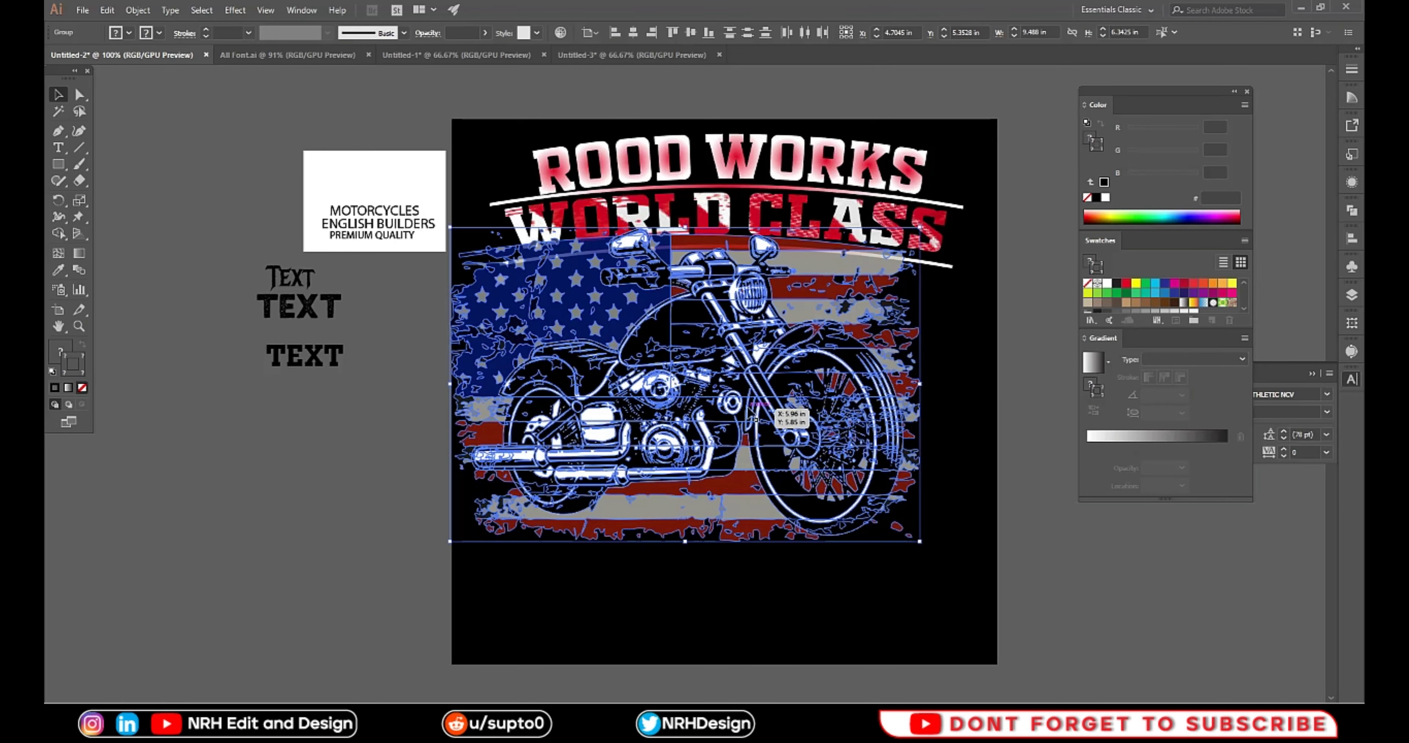
{"action": "left_click_drag", "start_coordinate": [749, 409], "coordinate": [740, 408]}
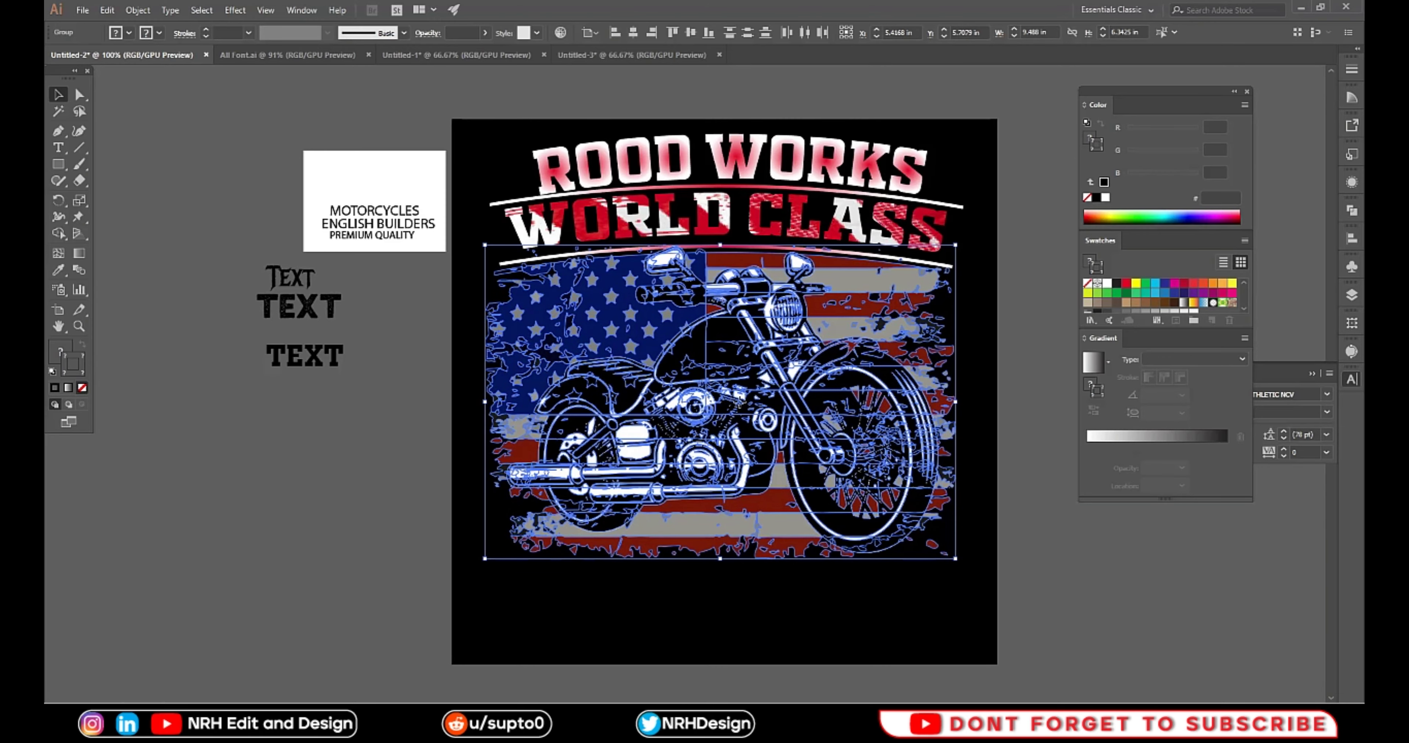
{"action": "left_click_drag", "start_coordinate": [741, 411], "coordinate": [750, 400]}
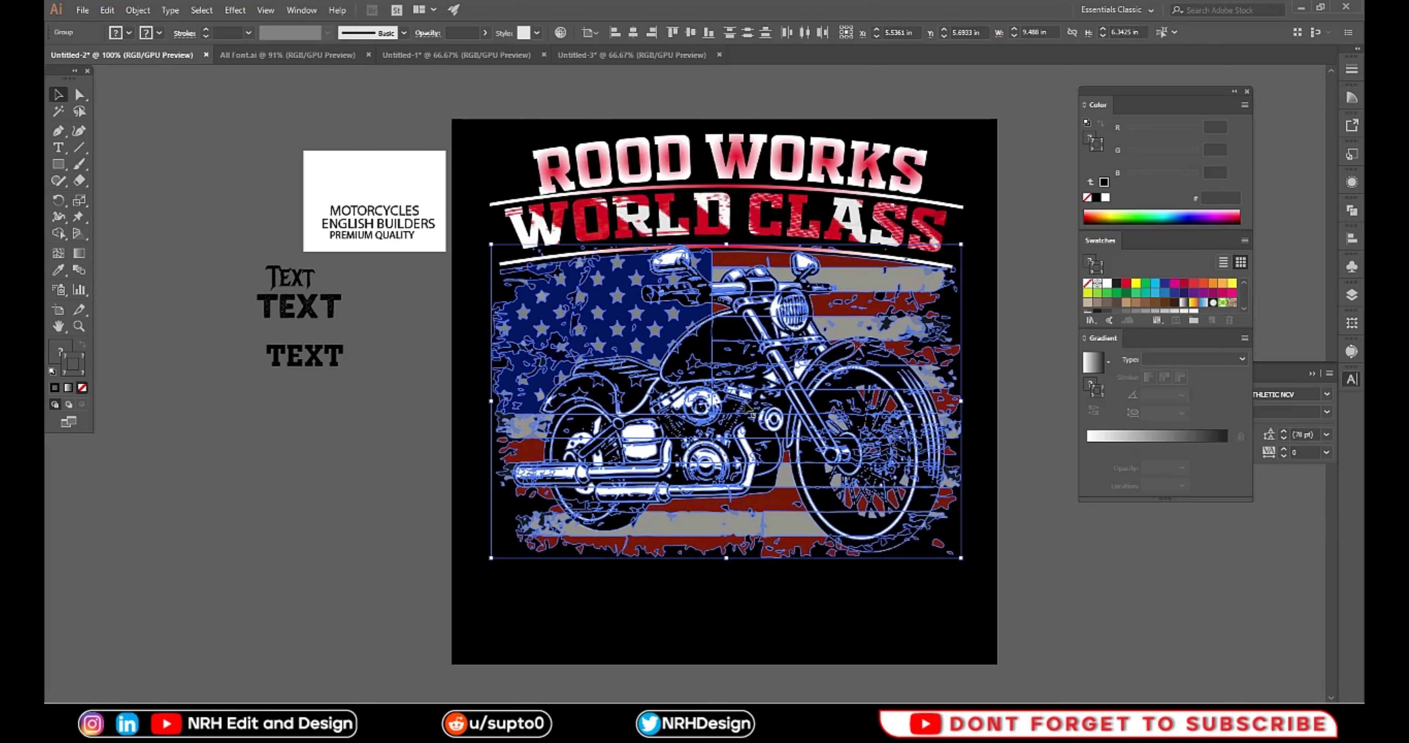
{"action": "left_click", "coordinate": [1097, 579]}
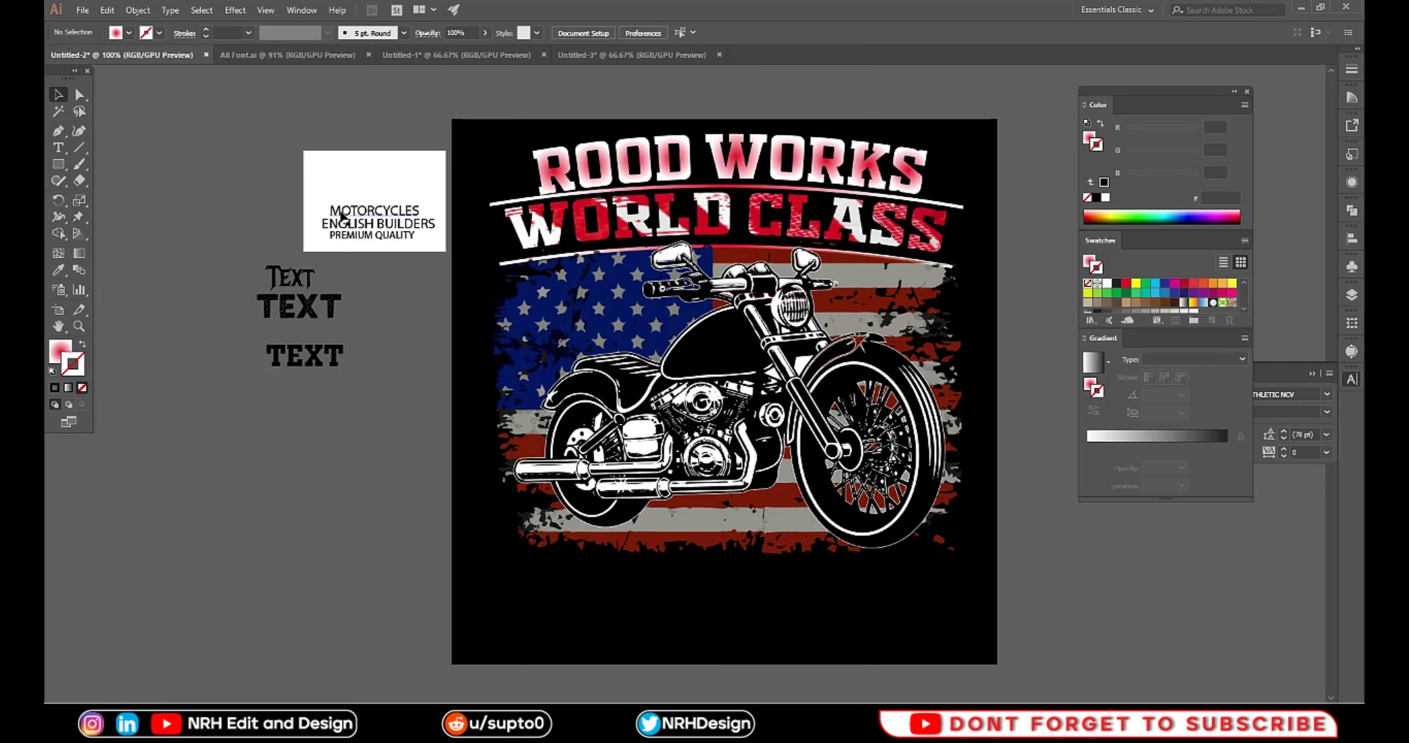
Give MOTORCYCLES the Rodetta Stamp font with the Eyedropper and park it left of the poster
{"action": "mouse_move", "coordinate": [371, 226]}
{"action": "left_mouse_down"}
{"action": "mouse_move", "coordinate": [460, 283]}
{"action": "mouse_move", "coordinate": [773, 586]}
{"action": "left_mouse_up"}
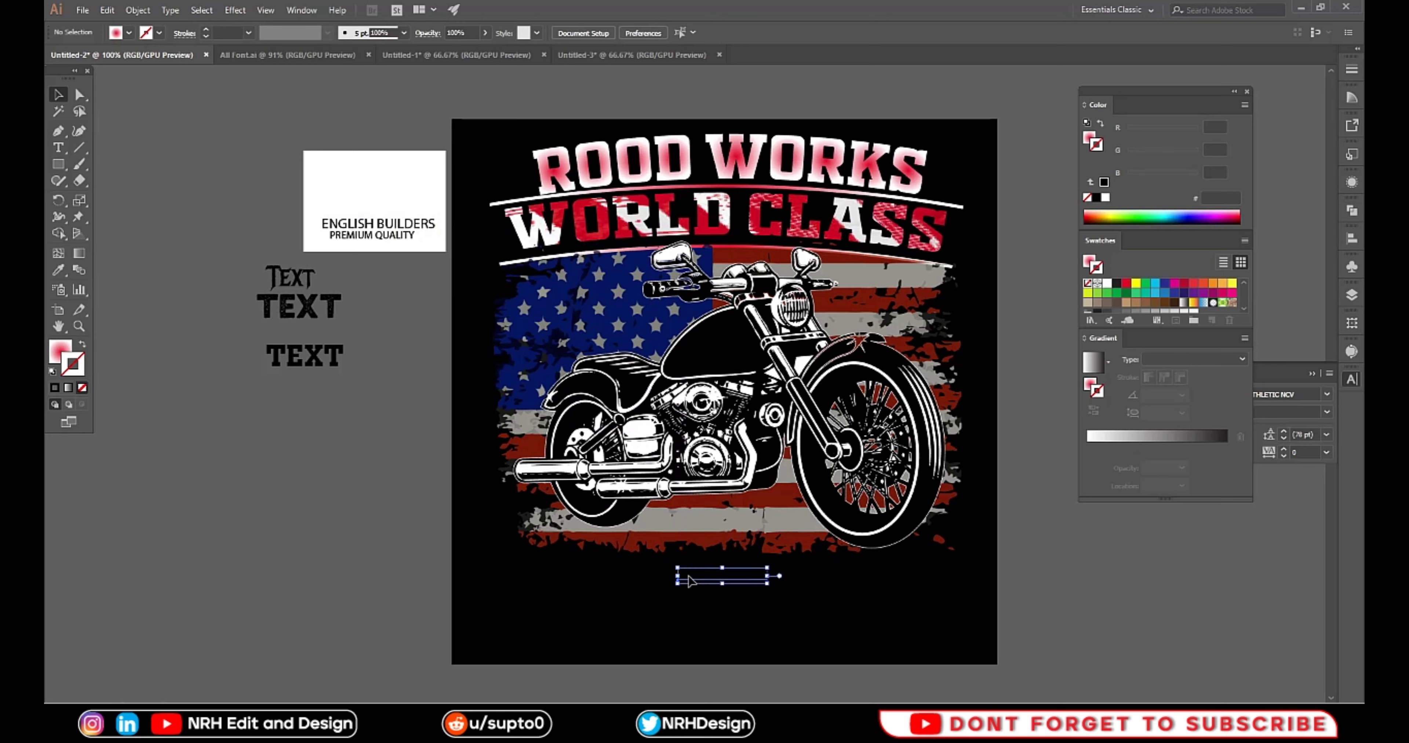
{"action": "left_click", "coordinate": [58, 270]}
{"action": "left_click", "coordinate": [309, 298]}
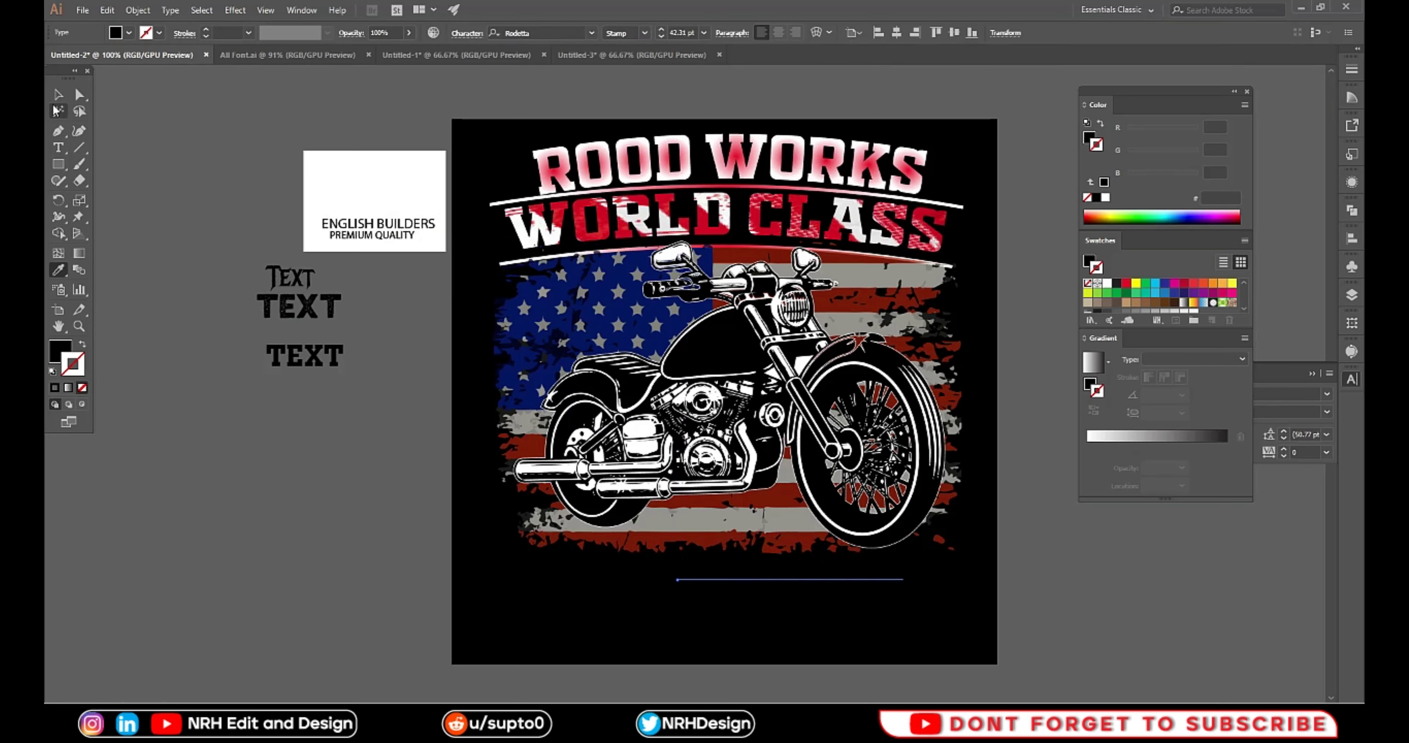
{"action": "left_click", "coordinate": [58, 95]}
{"action": "left_click_drag", "start_coordinate": [786, 579], "coordinate": [287, 512]}
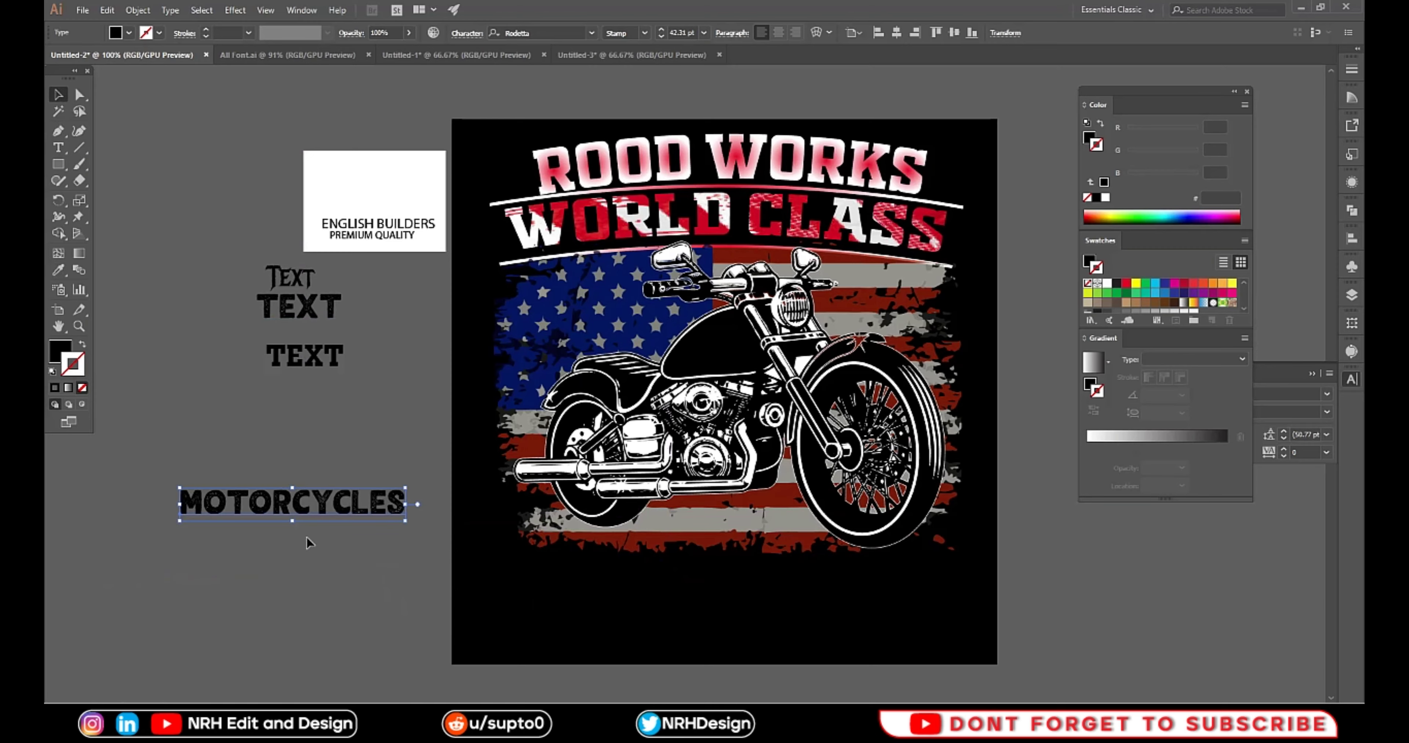
{"action": "left_click", "coordinate": [330, 623]}
Paste the flat US flag from Untitled-3, send it to back, and lay MOTORCYCLES over it
{"action": "left_click", "coordinate": [608, 57]}
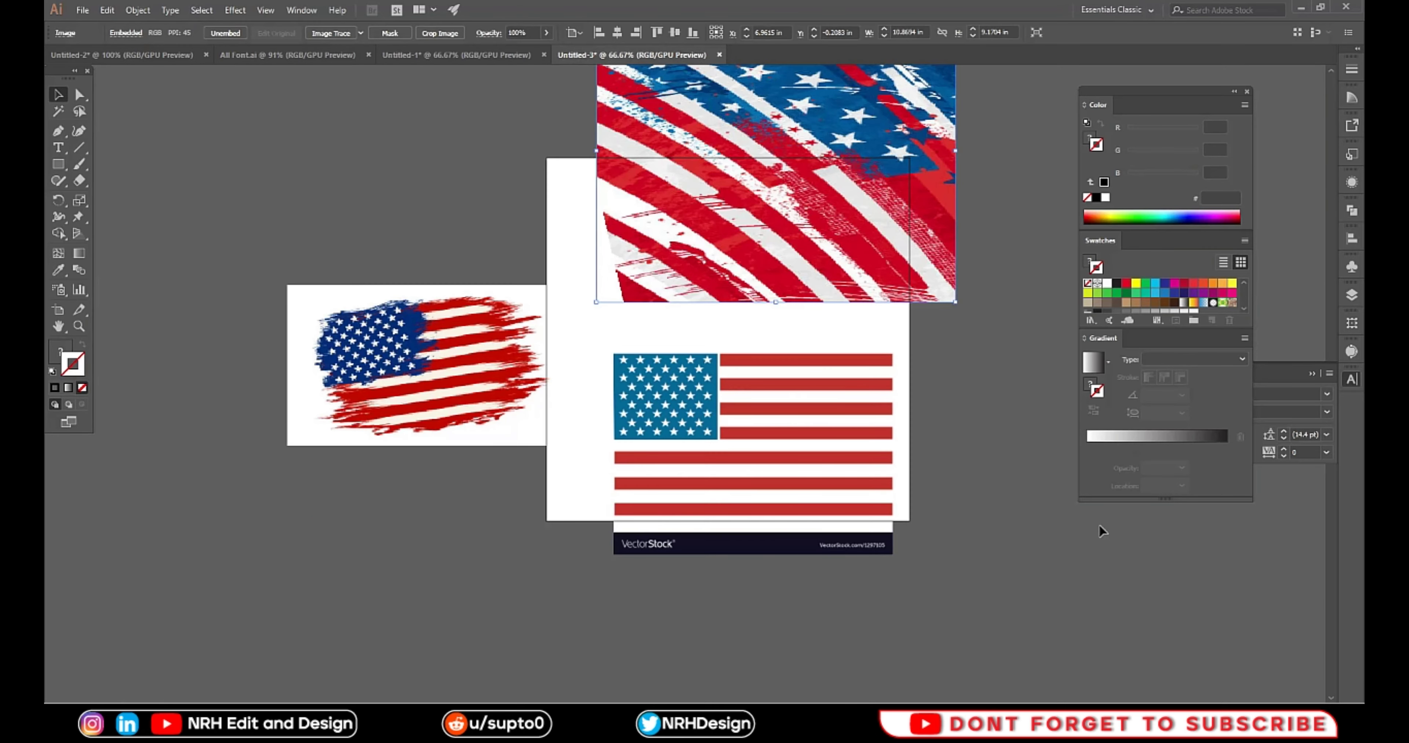
{"action": "left_click", "coordinate": [889, 524]}
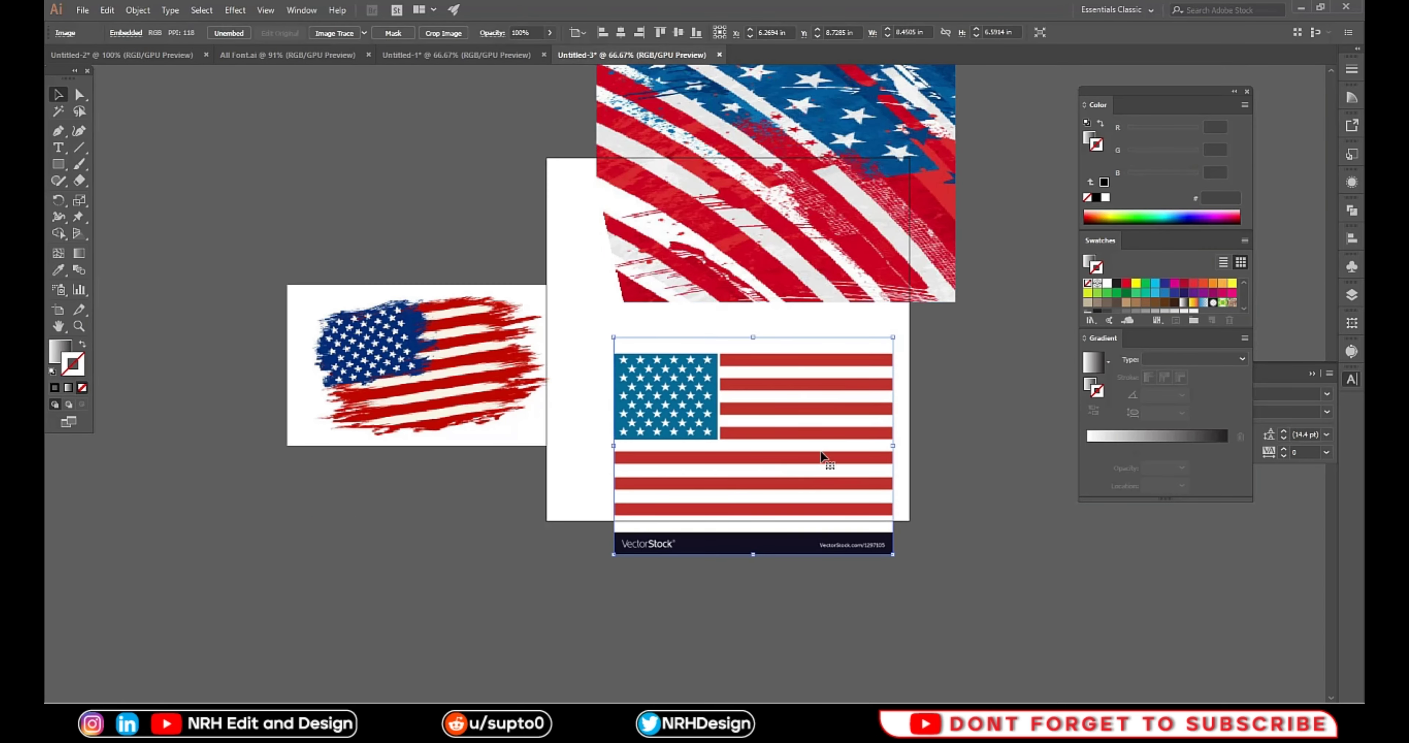
{"action": "left_click", "coordinate": [158, 55]}
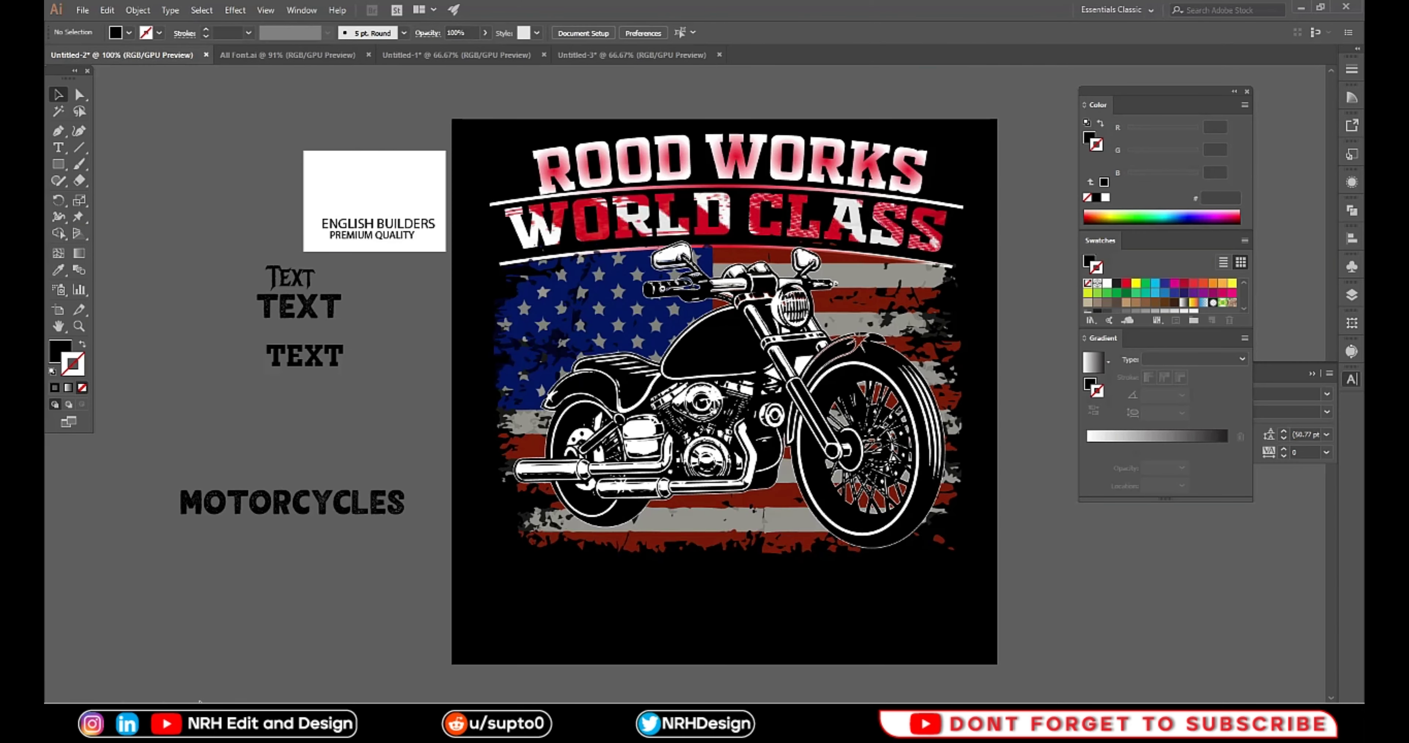
{"action": "key", "text": "ctrl+v"}
{"action": "left_click_drag", "start_coordinate": [621, 405], "coordinate": [207, 639]}
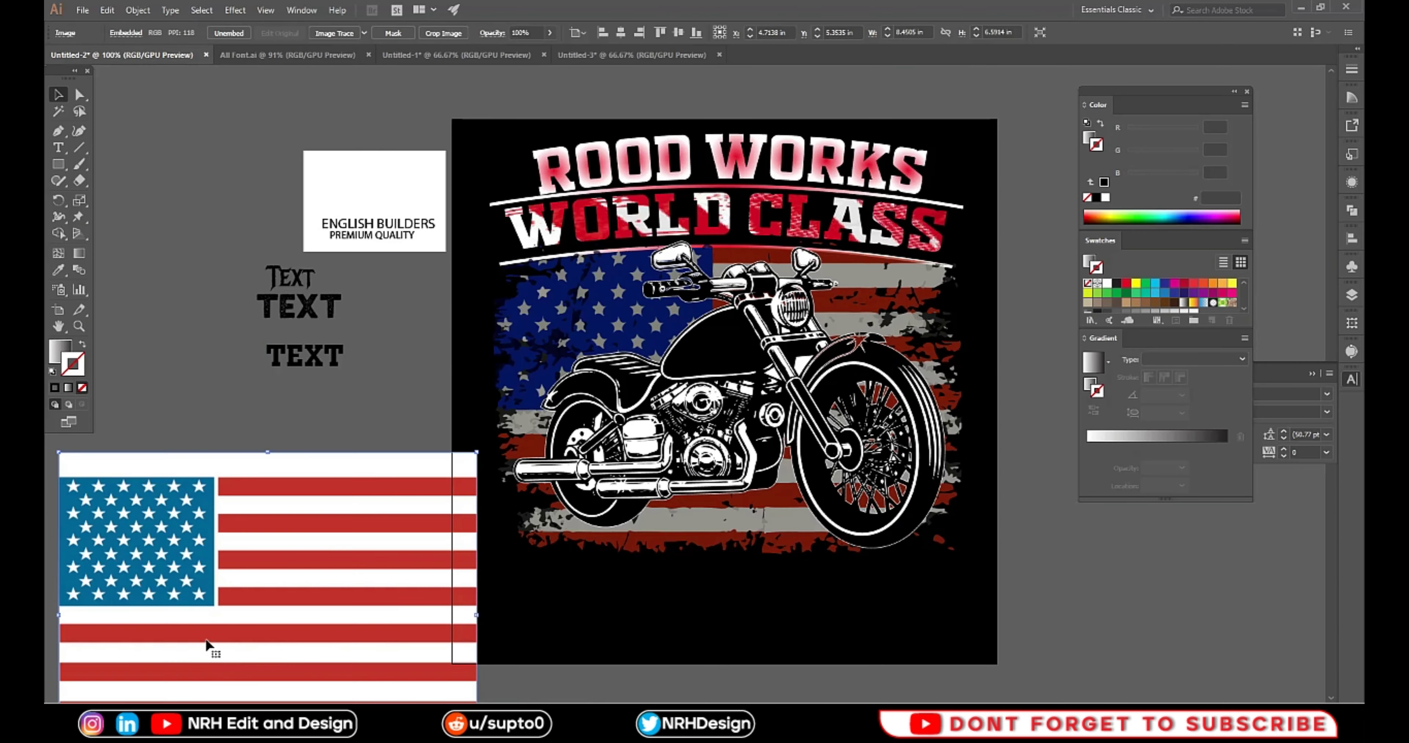
{"action": "right_click", "coordinate": [266, 608]}
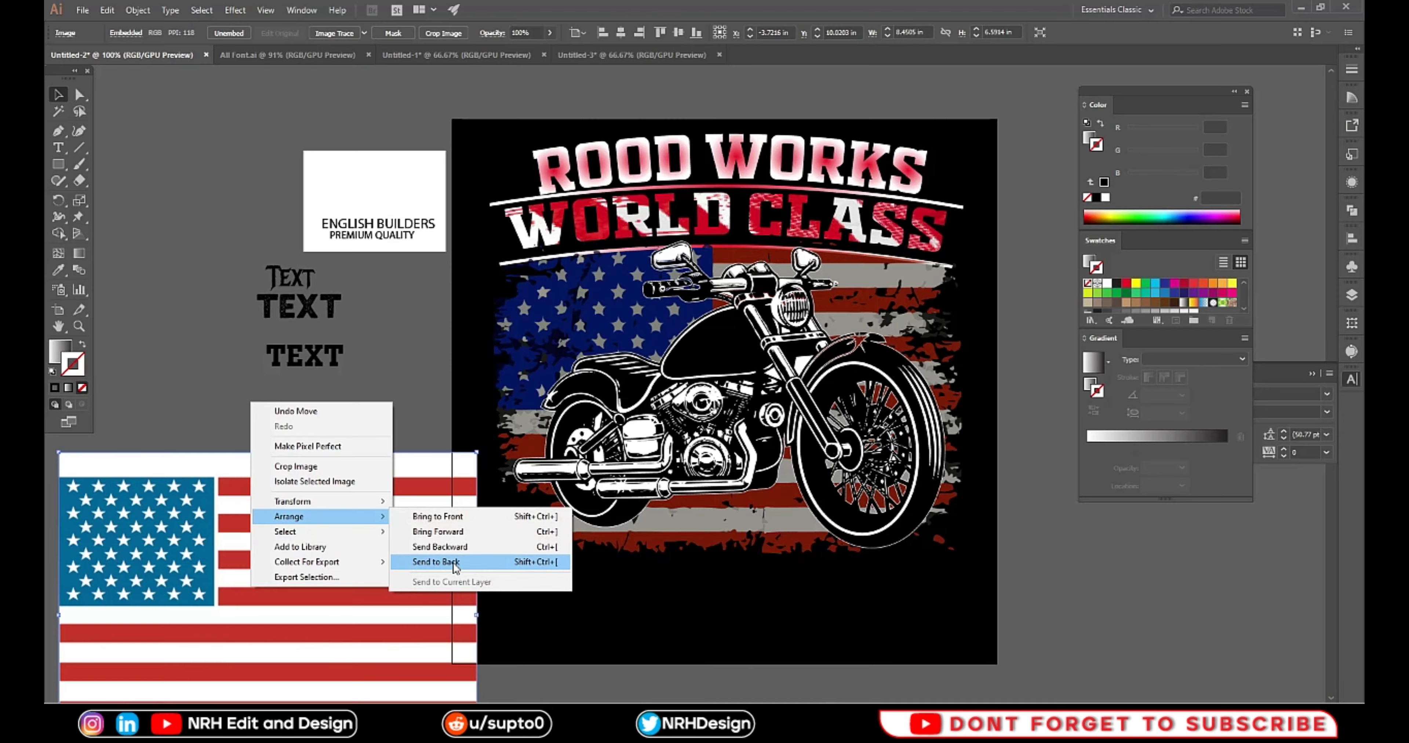
{"action": "left_click", "coordinate": [433, 568]}
{"action": "left_click_drag", "start_coordinate": [430, 570], "coordinate": [687, 470]}
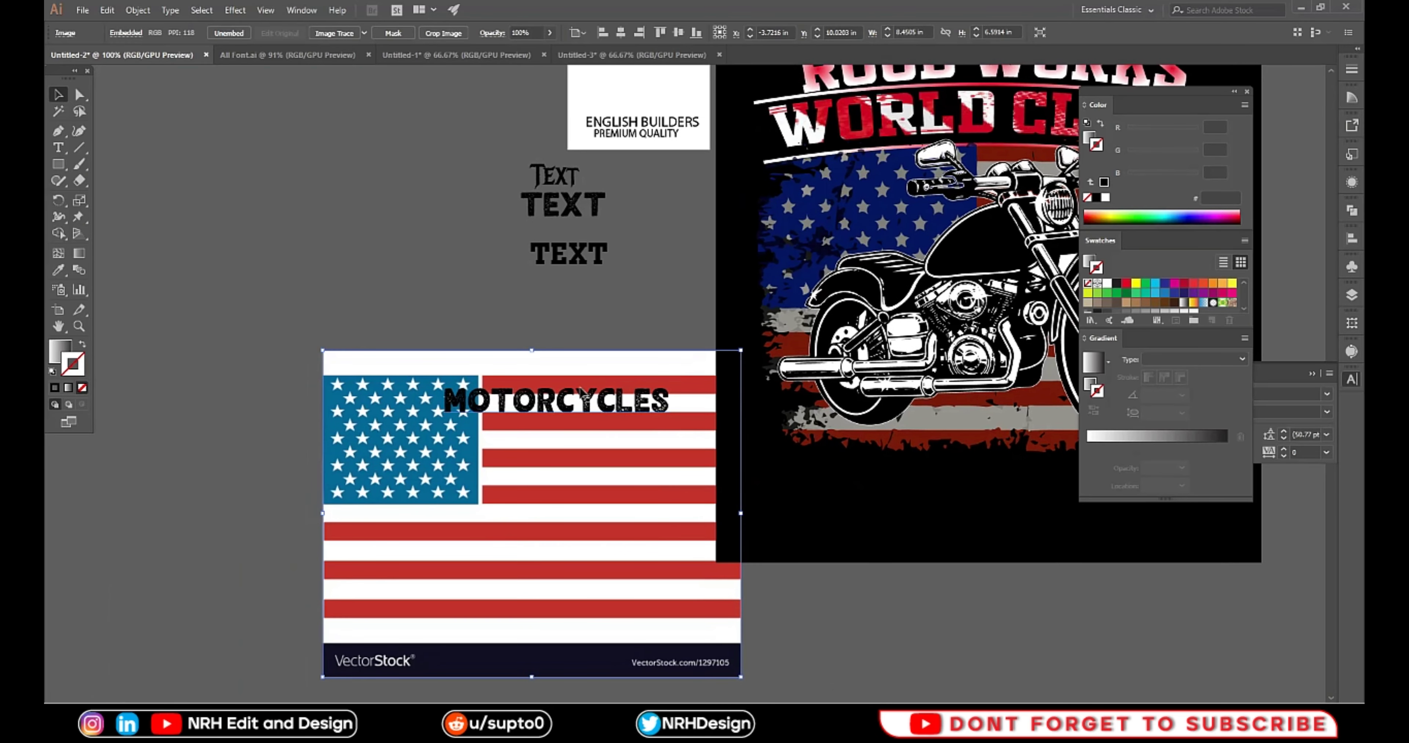
{"action": "left_click_drag", "start_coordinate": [569, 402], "coordinate": [569, 422]}
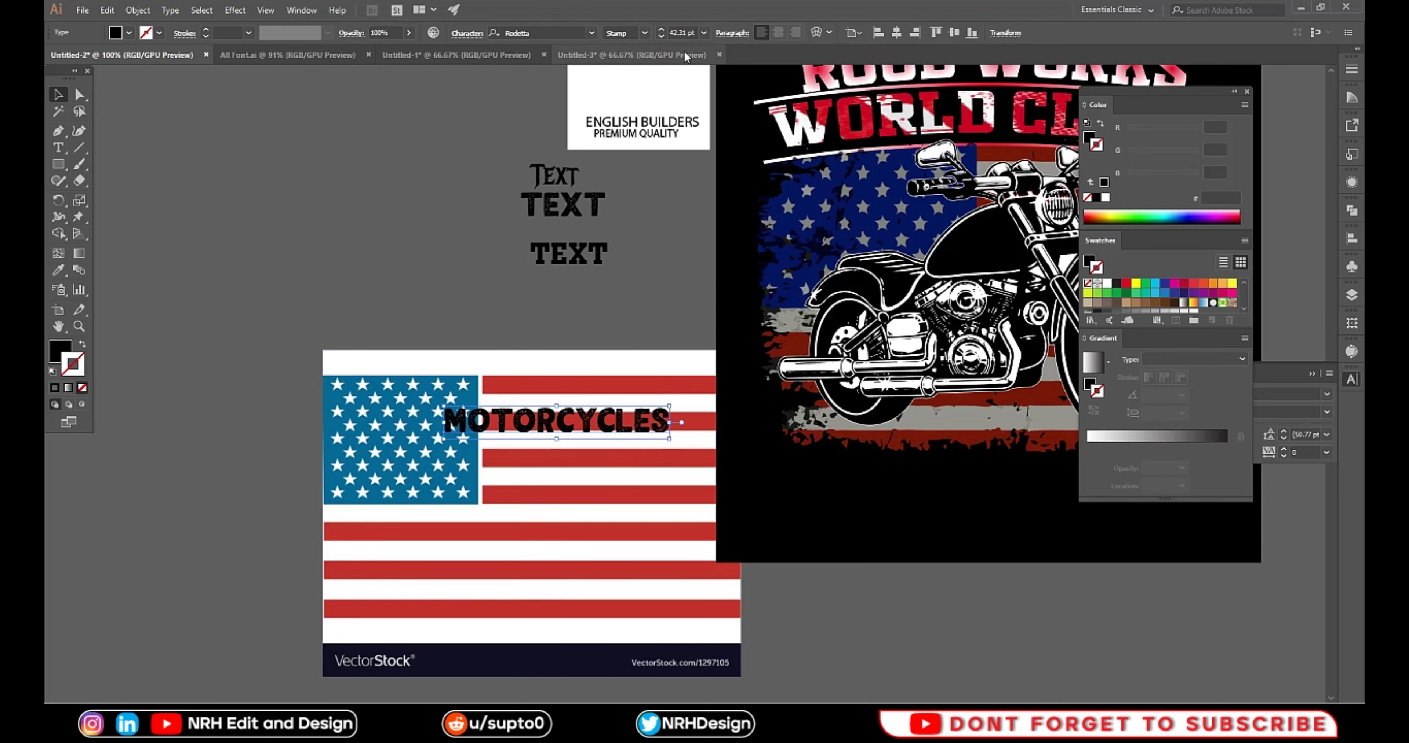
Set MOTORCYCLES to 52 pt and shift it slightly left on the flag
{"action": "left_click", "coordinate": [697, 31]}
{"action": "type", "text": "46"}
{"action": "key", "text": "Return"}
{"action": "type", "text": "50"}
{"action": "key", "text": "Return"}
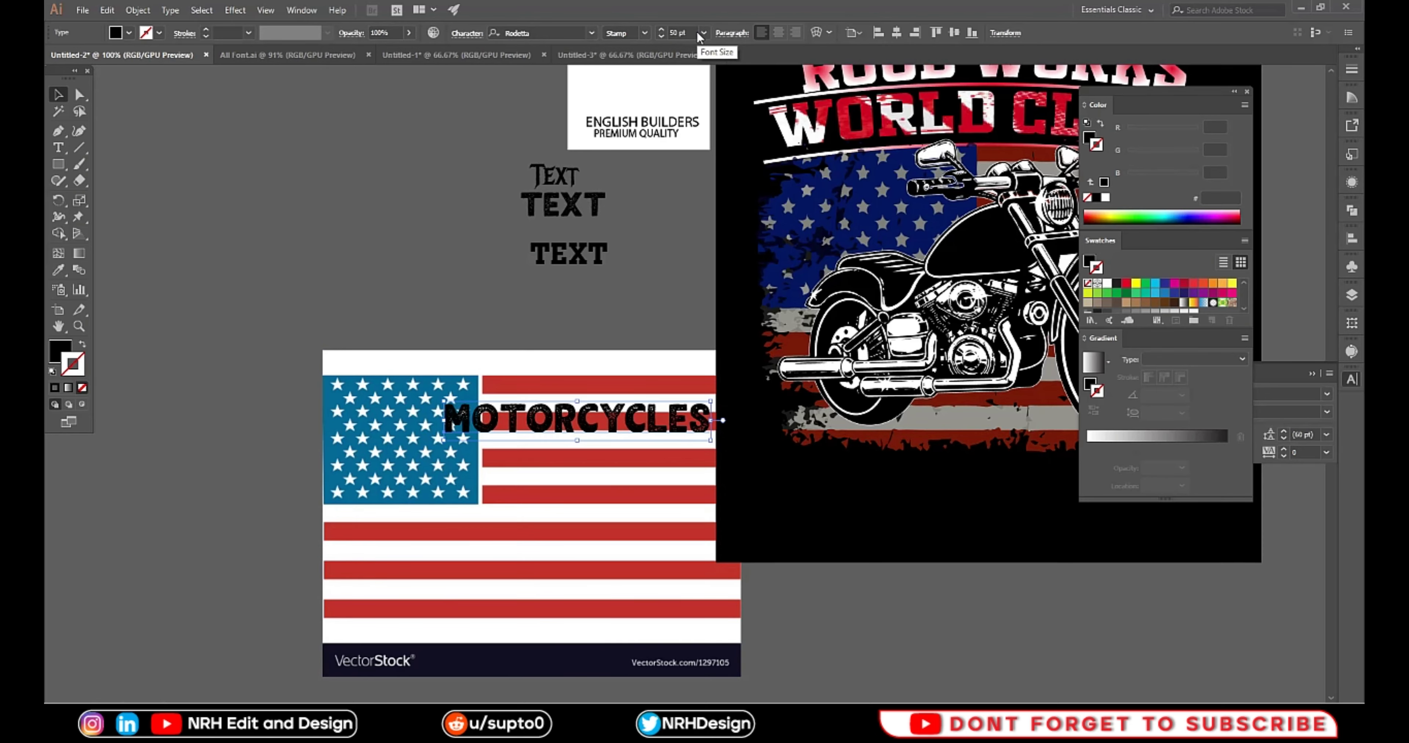
{"action": "type", "text": "52"}
{"action": "key", "text": "Return"}
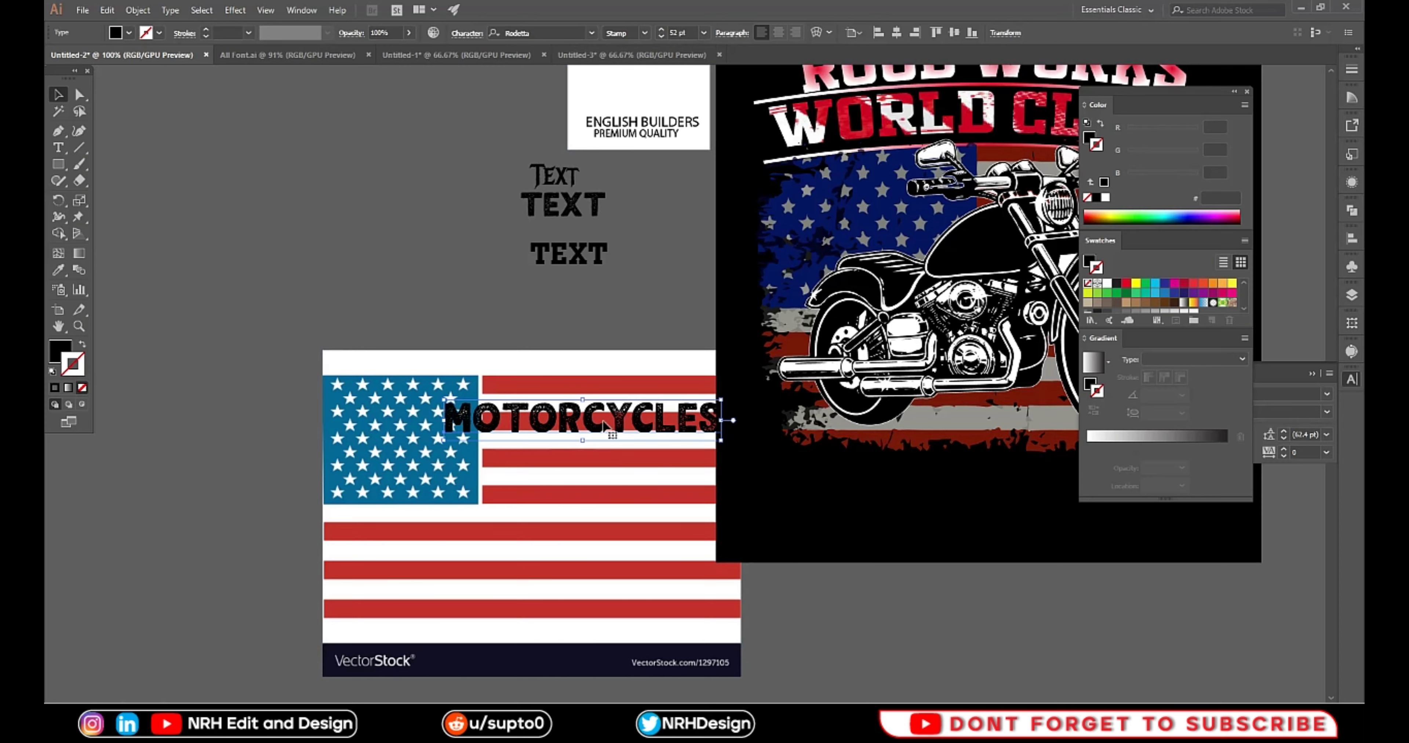
{"action": "left_click_drag", "start_coordinate": [612, 416], "coordinate": [594, 424]}
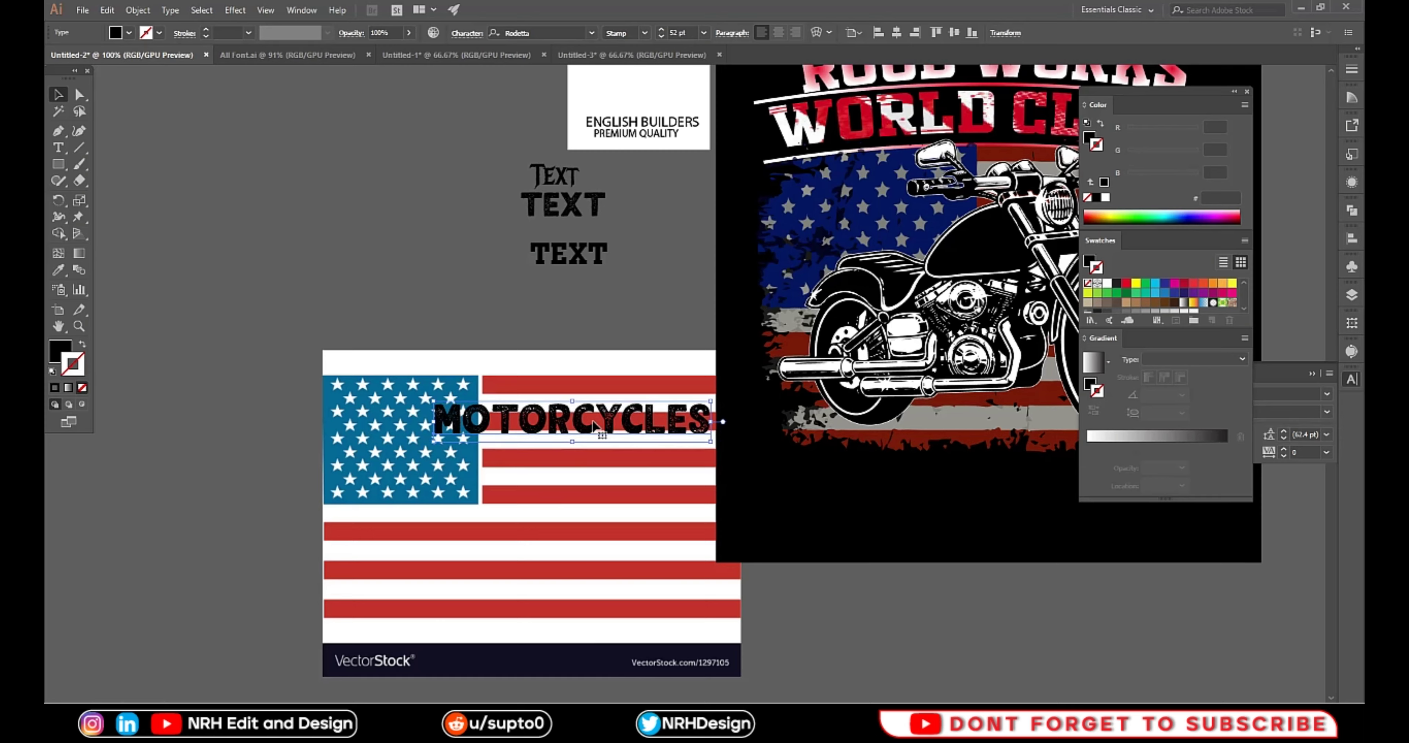
Shrink the flag image slightly and nudge MOTORCYCLES to sit snugly over it
{"action": "left_click", "coordinate": [582, 469]}
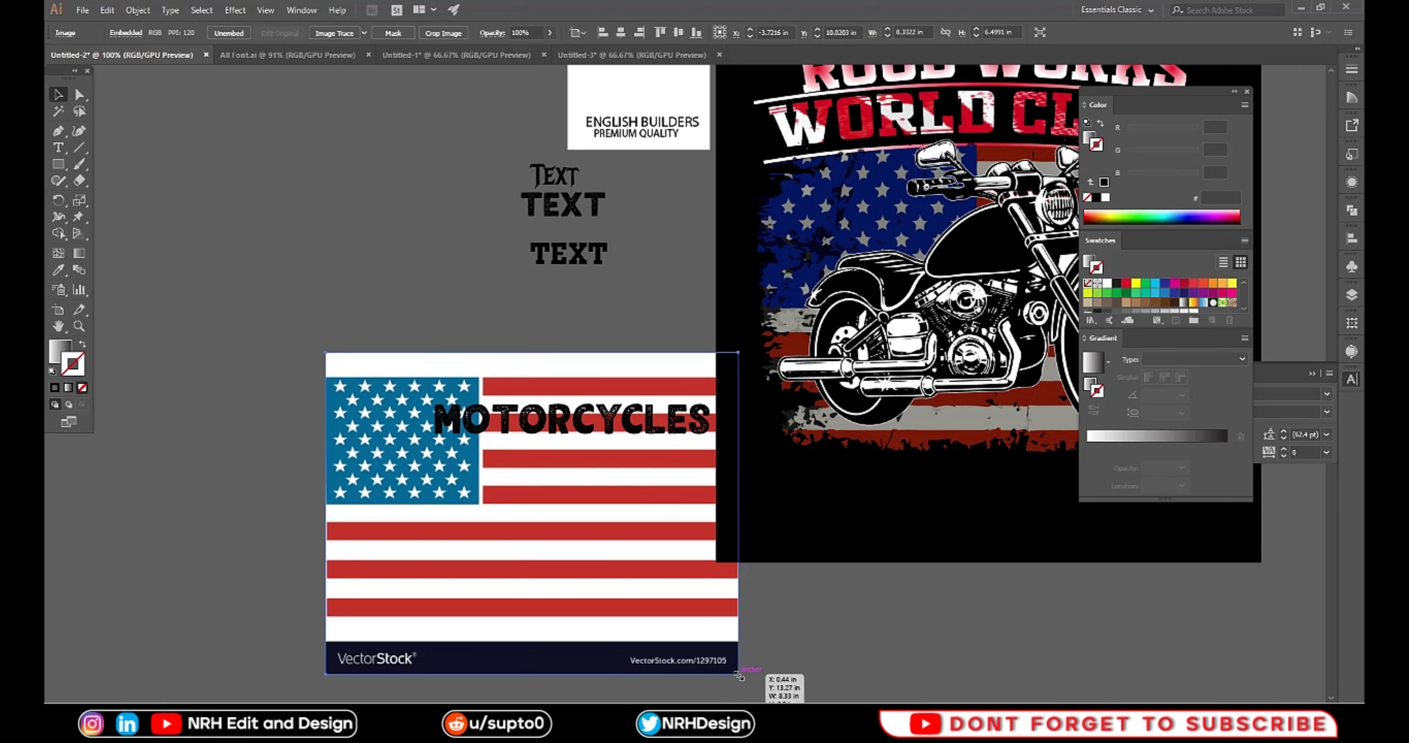
{"action": "left_click_drag", "start_coordinate": [742, 679], "coordinate": [735, 672]}
{"action": "left_click", "coordinate": [799, 677]}
{"action": "left_click", "coordinate": [641, 427]}
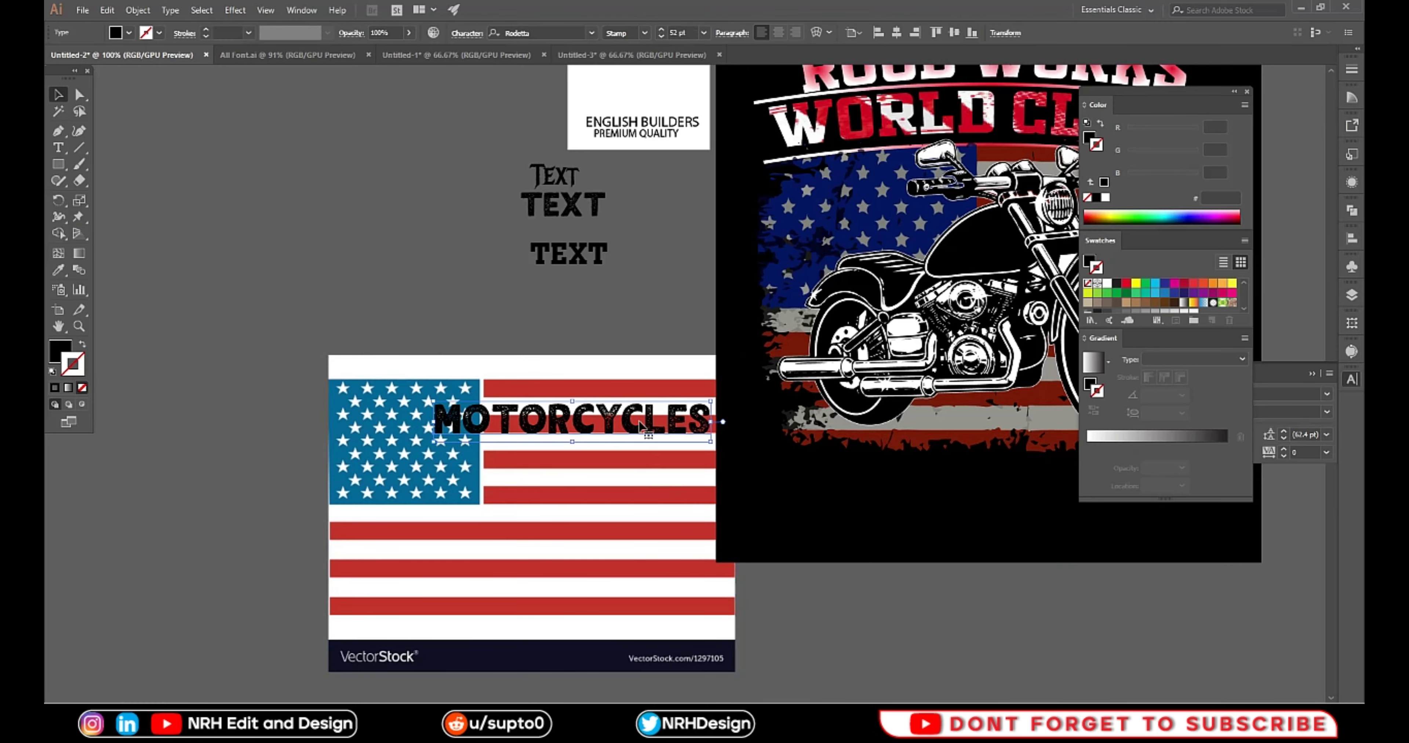
{"action": "key", "text": "Down"}
{"action": "key", "text": "Down"}
{"action": "key", "text": "Down"}
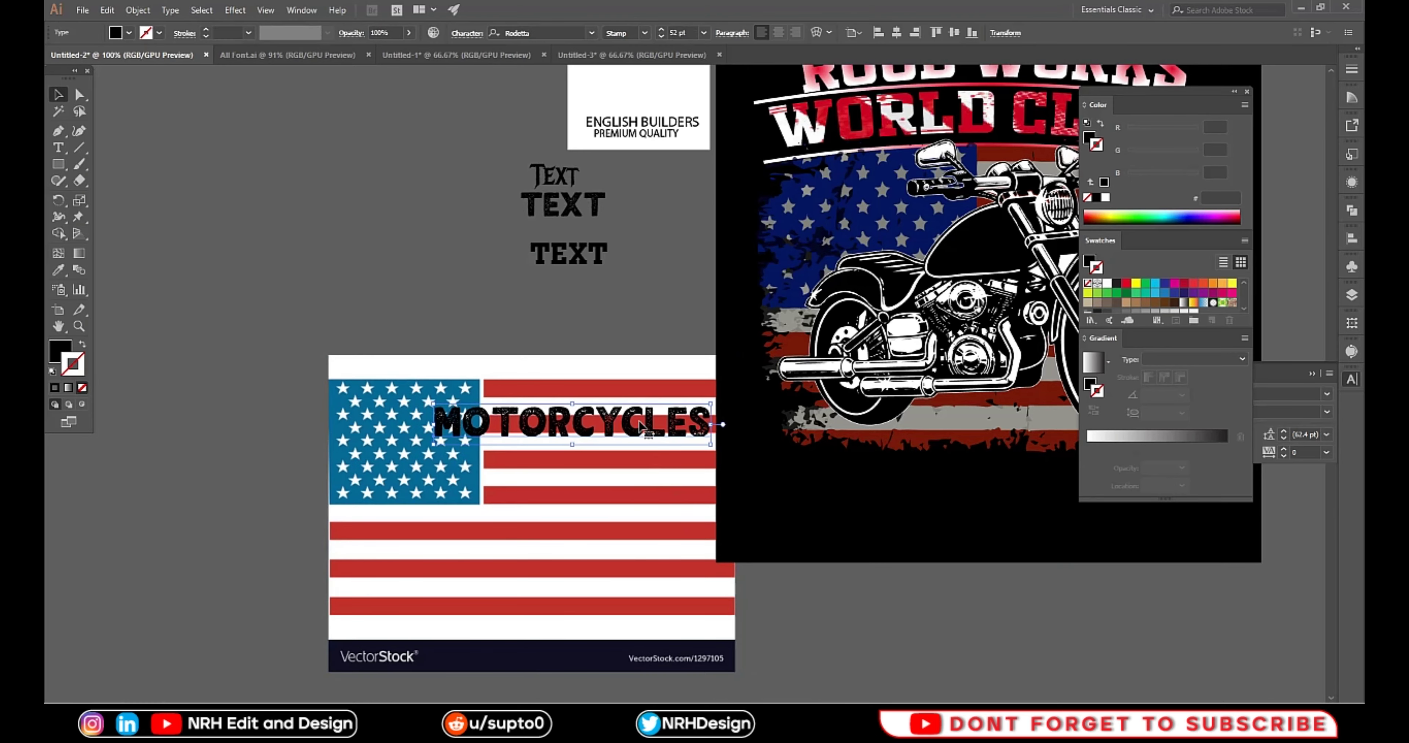
{"action": "key", "text": "Down"}
{"action": "key", "text": "Down"}
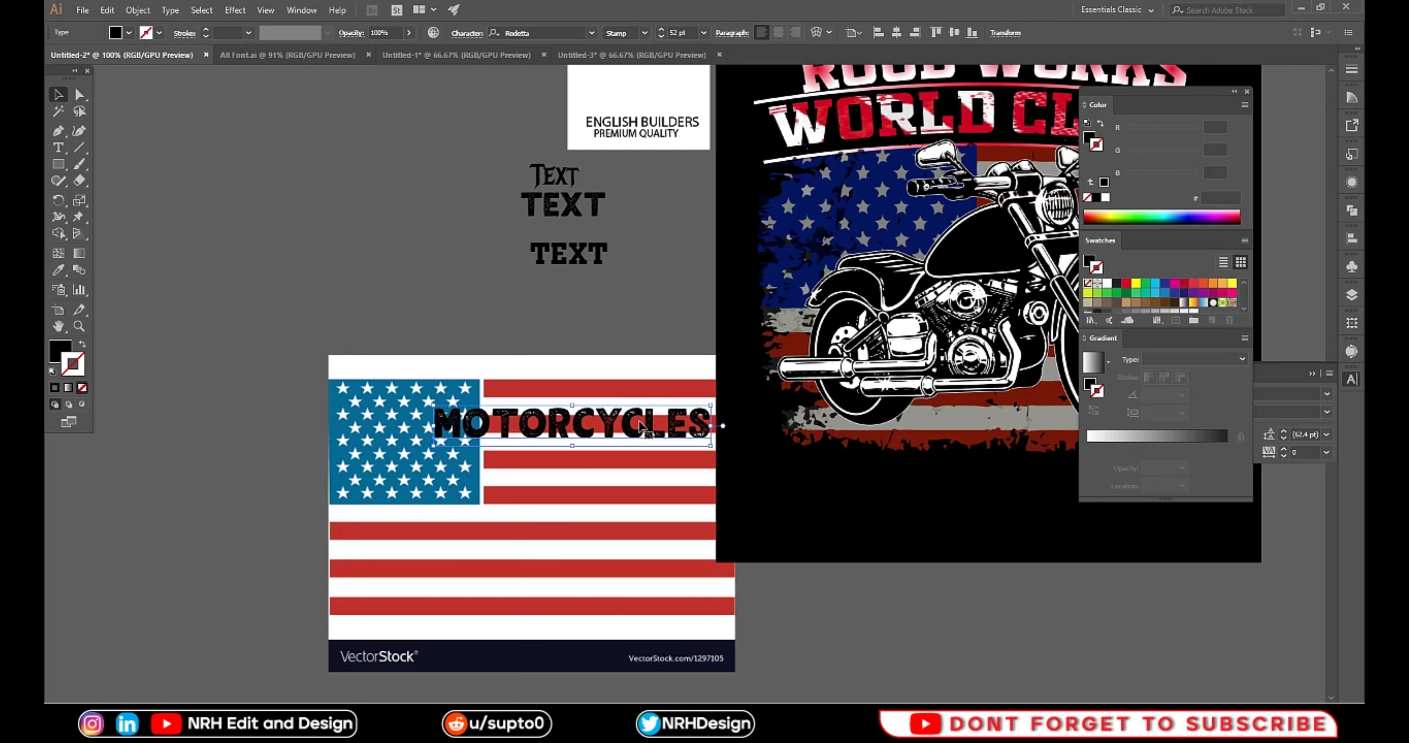
{"action": "key", "text": "Right"}
{"action": "key", "text": "Right"}
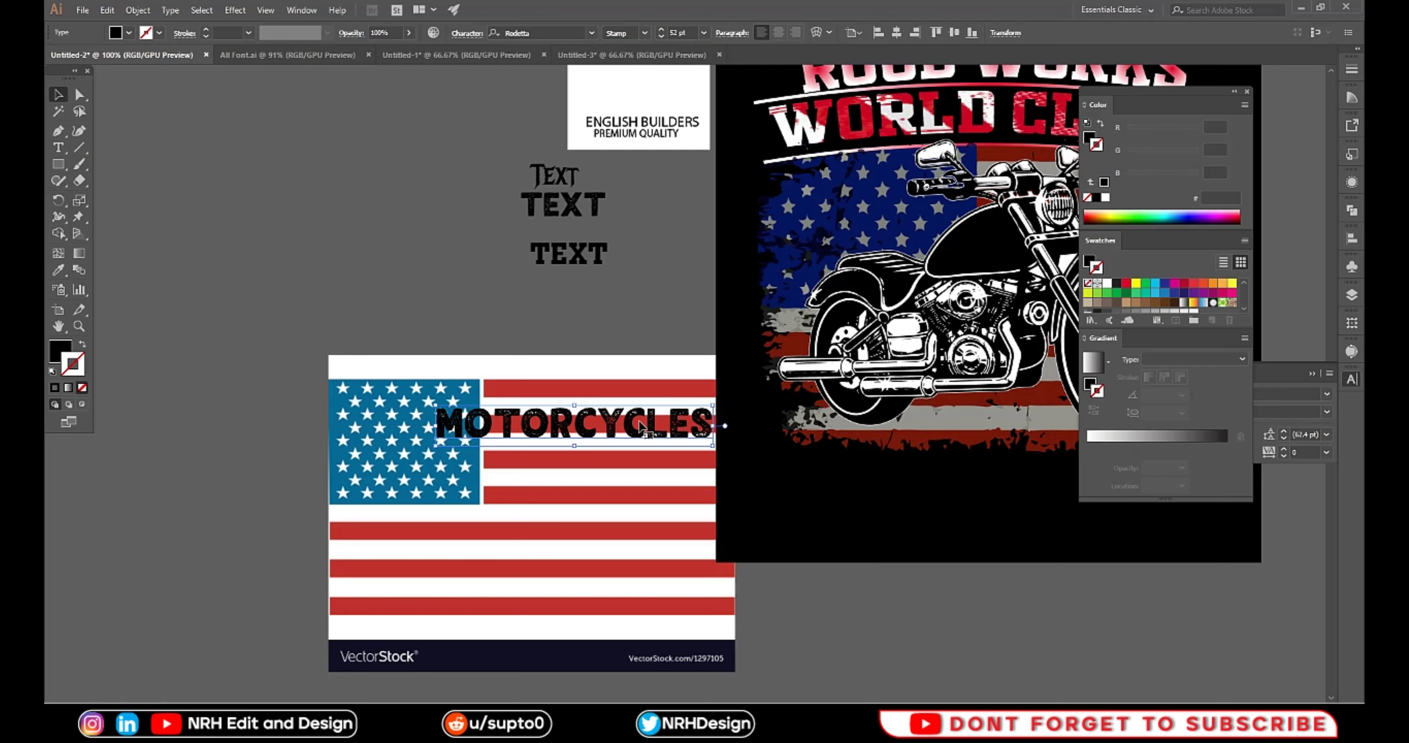
{"action": "key", "text": "Up"}
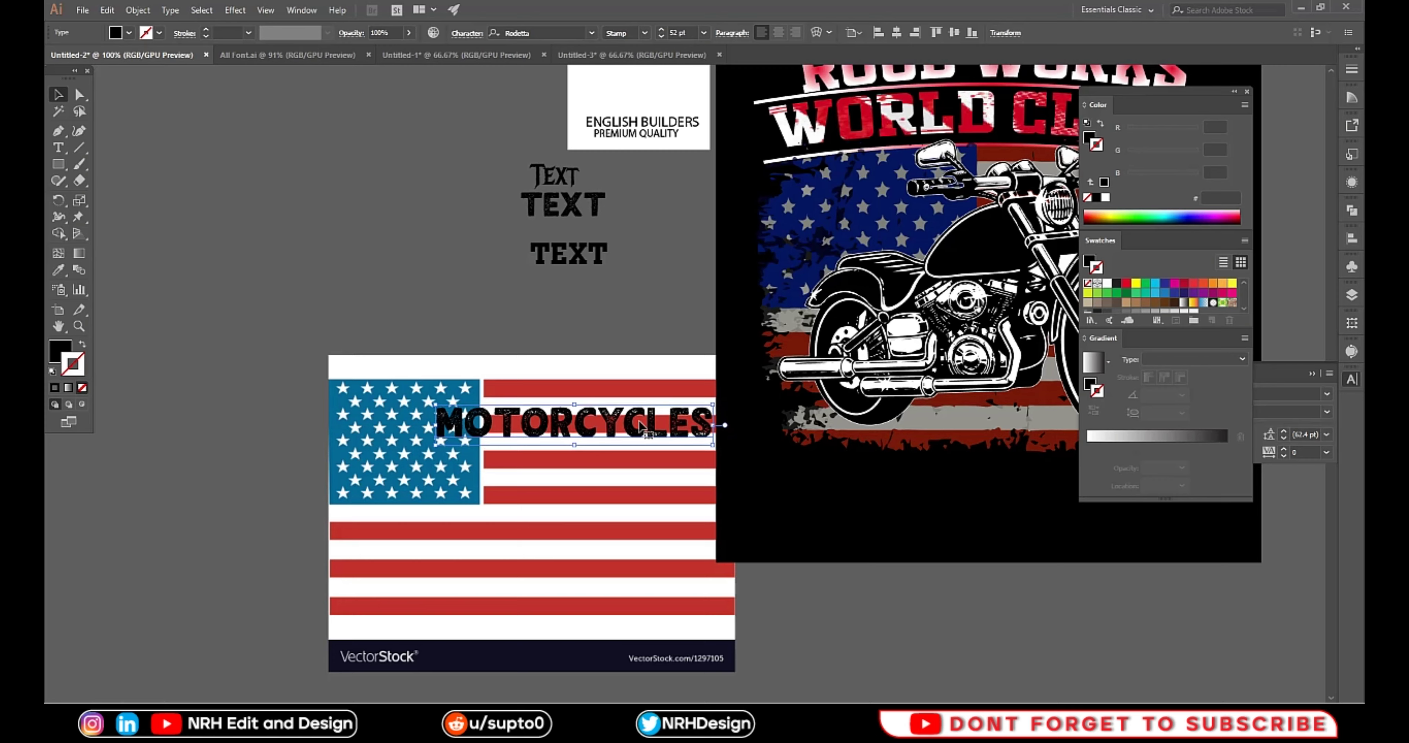
Make a clipping mask of the flag inside the MOTORCYCLES lettering
{"action": "left_click", "coordinate": [520, 451], "text": "shift"}
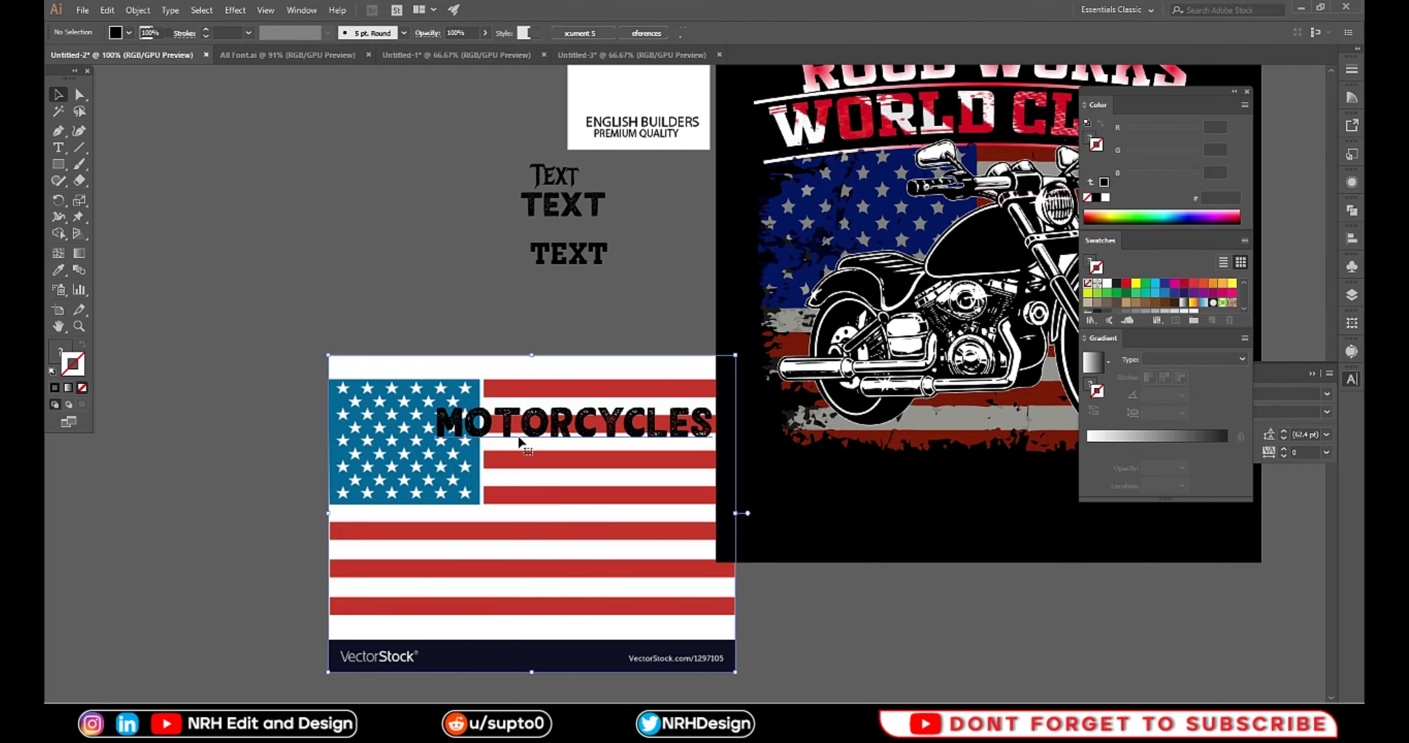
{"action": "right_click", "coordinate": [514, 405]}
{"action": "left_click", "coordinate": [584, 503]}
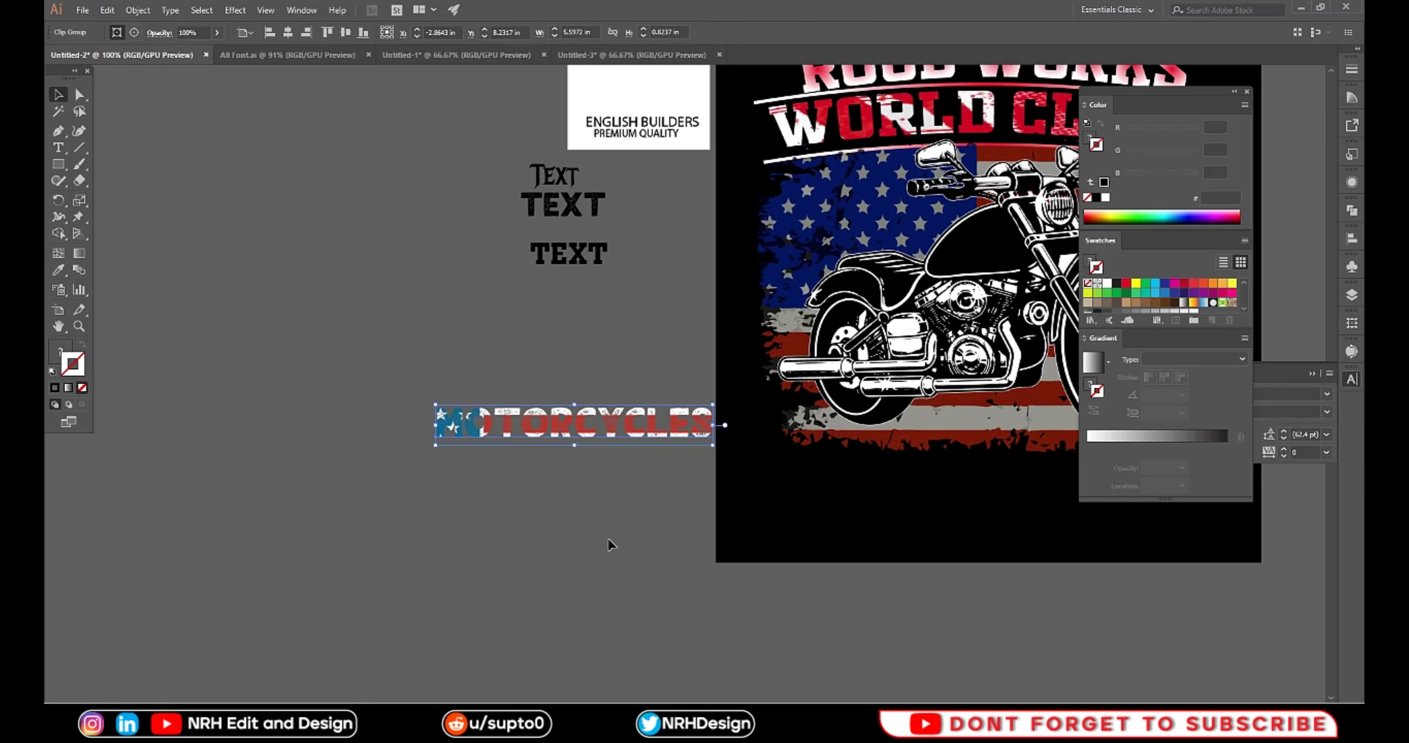
{"action": "left_click", "coordinate": [607, 537]}
Place the flag-textured MOTORCYCLES below the motorcycle and enlarge it
{"action": "left_click_drag", "start_coordinate": [619, 558], "coordinate": [337, 494]}
{"action": "left_click_drag", "start_coordinate": [341, 398], "coordinate": [754, 446]}
{"action": "key", "text": "ctrl+0"}
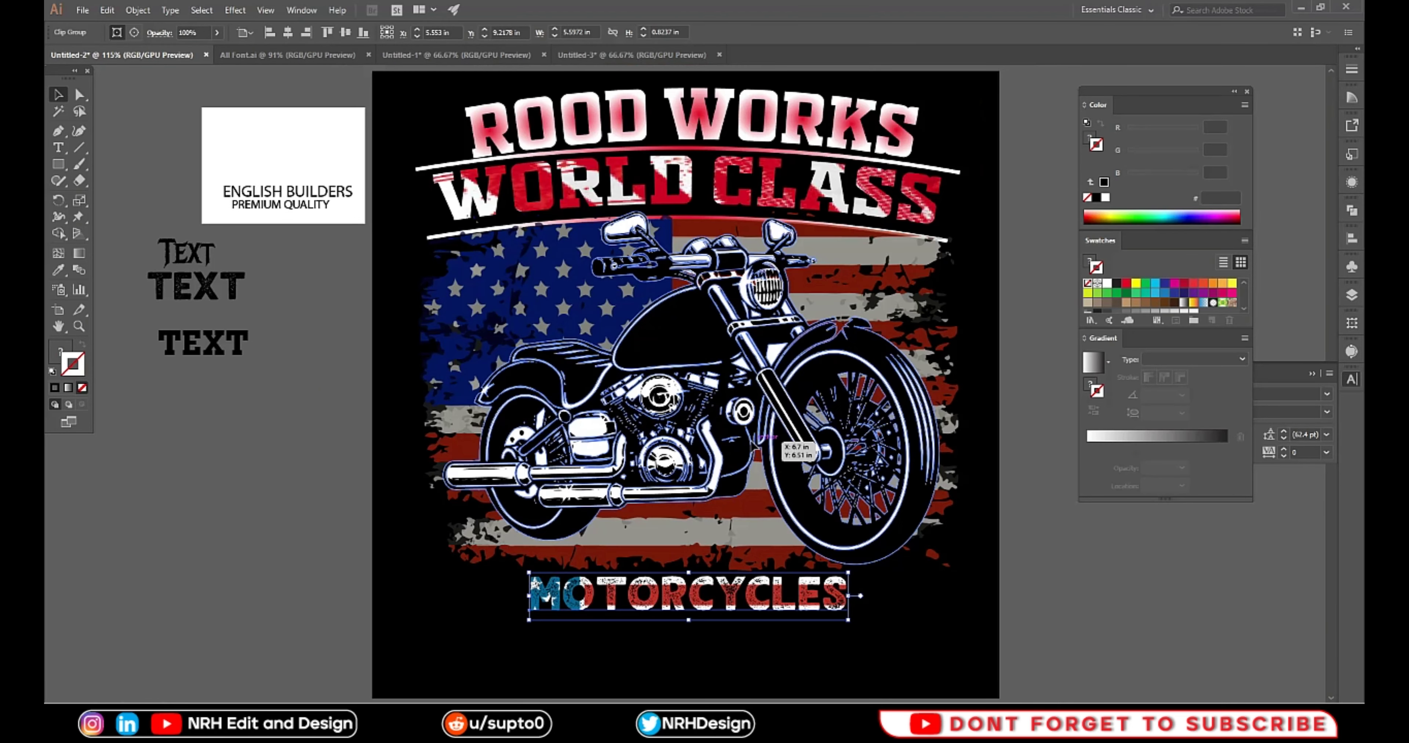
{"action": "left_click_drag", "start_coordinate": [850, 622], "coordinate": [888, 633]}
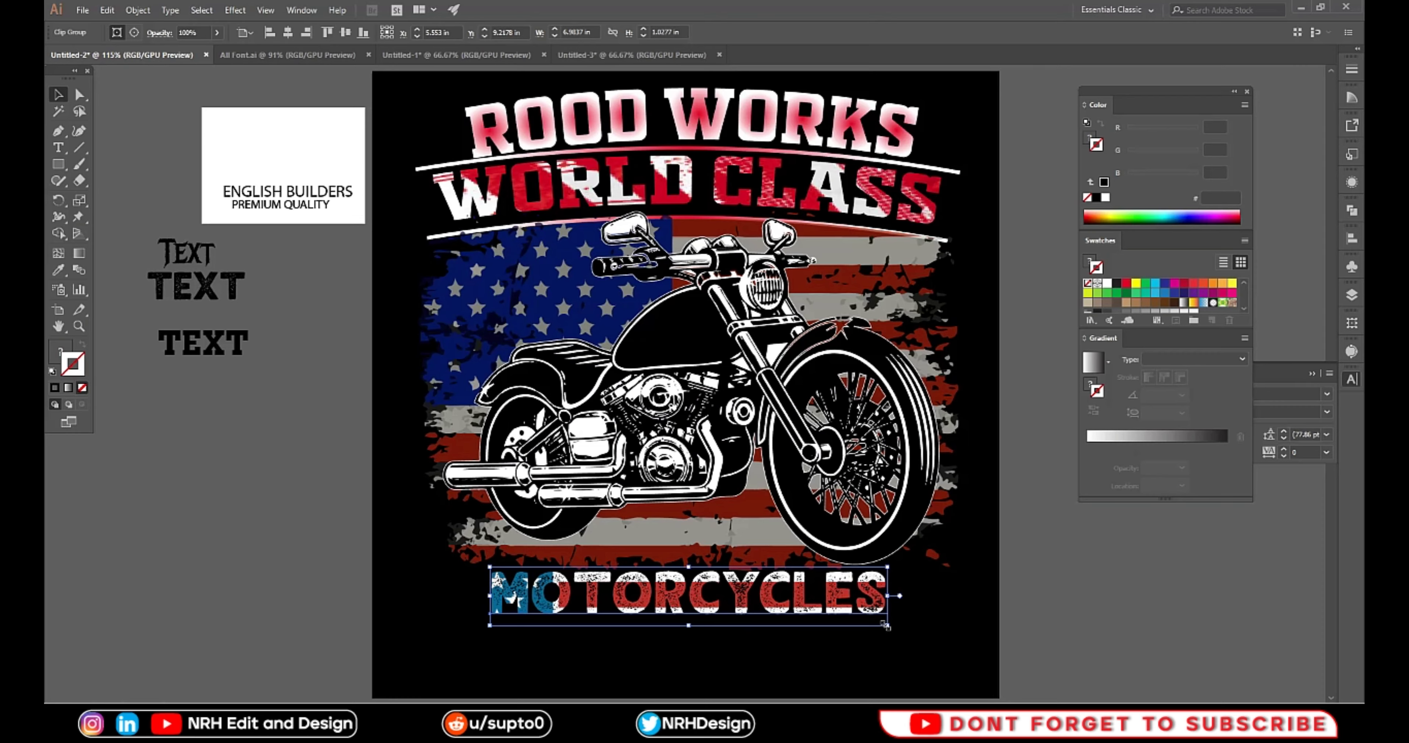
{"action": "left_click", "coordinate": [1061, 618]}
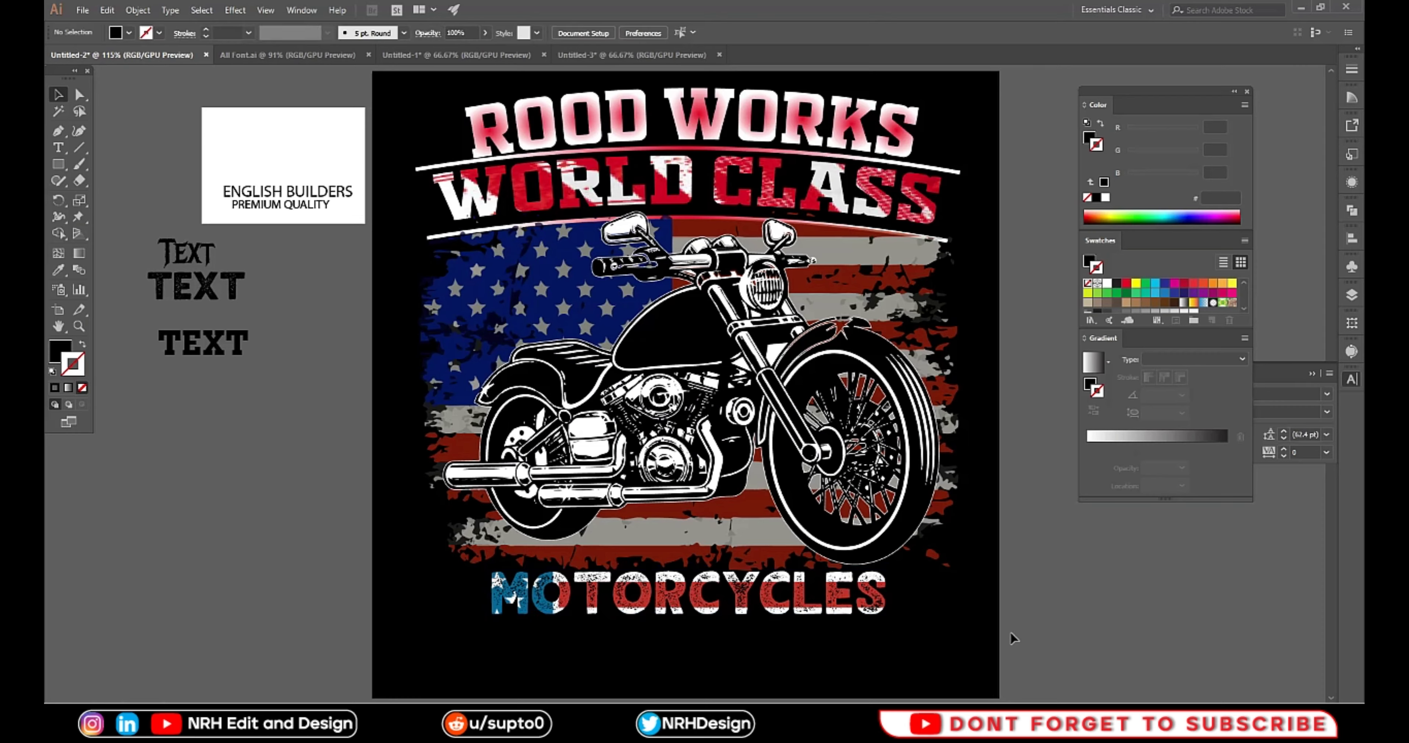
{"action": "left_click", "coordinate": [890, 621]}
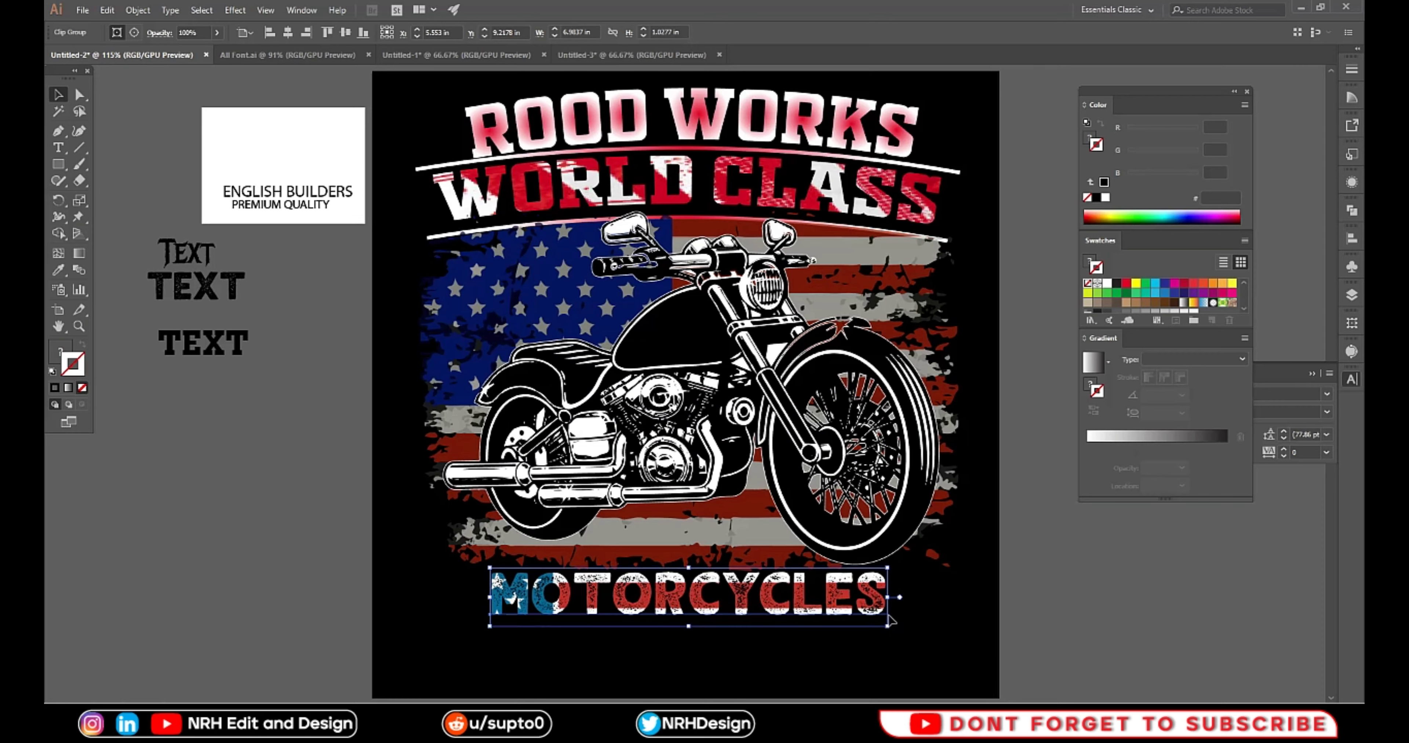
{"action": "left_click", "coordinate": [1059, 619]}
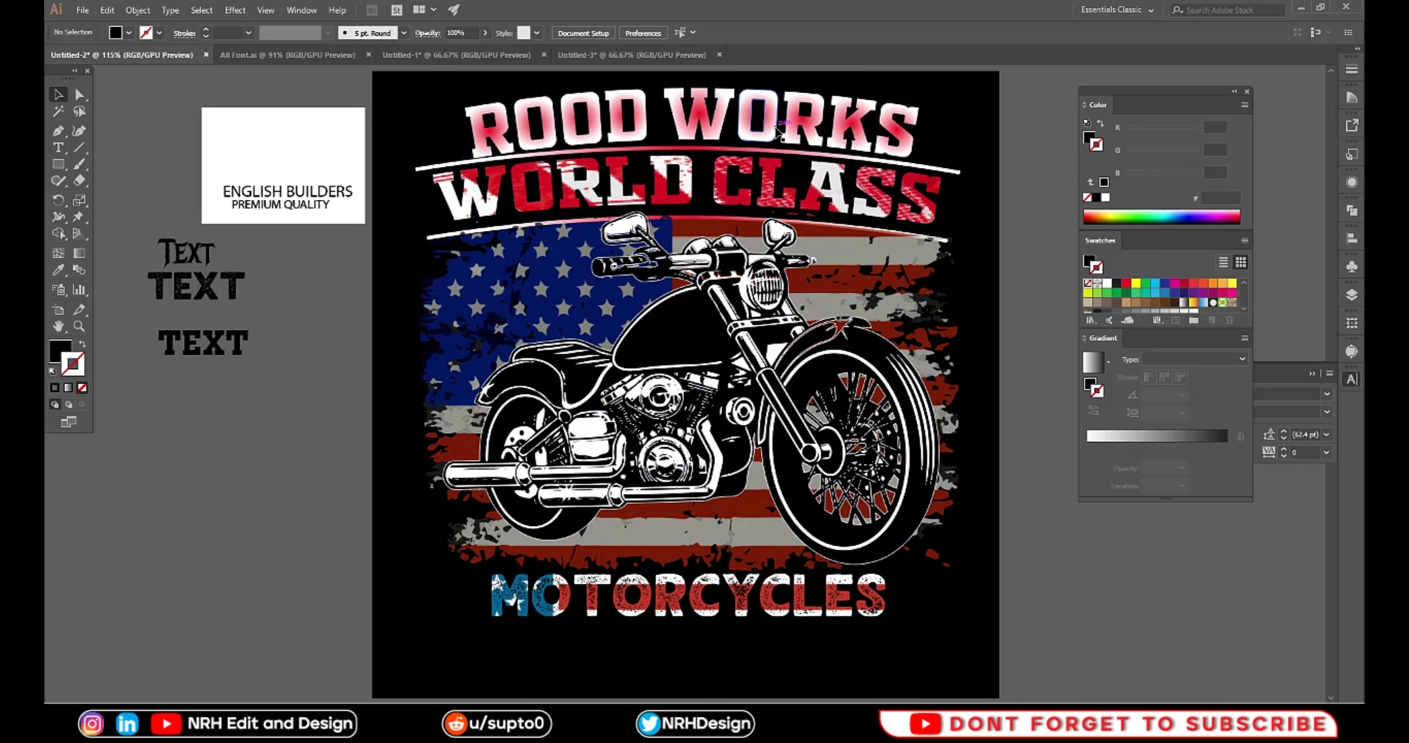
Nudge the flag and motorcycle artwork up two points
{"action": "left_click", "coordinate": [733, 180]}
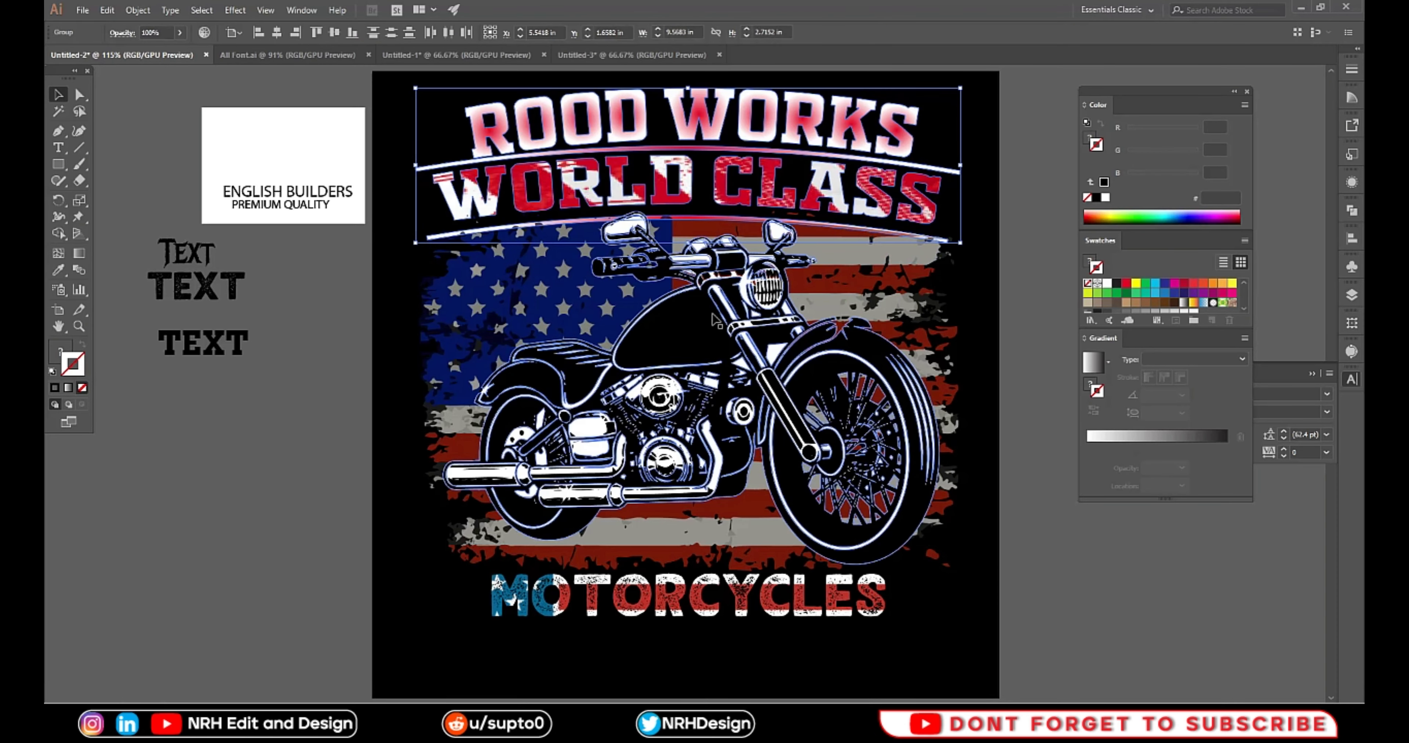
{"action": "left_click", "coordinate": [660, 407], "text": "shift"}
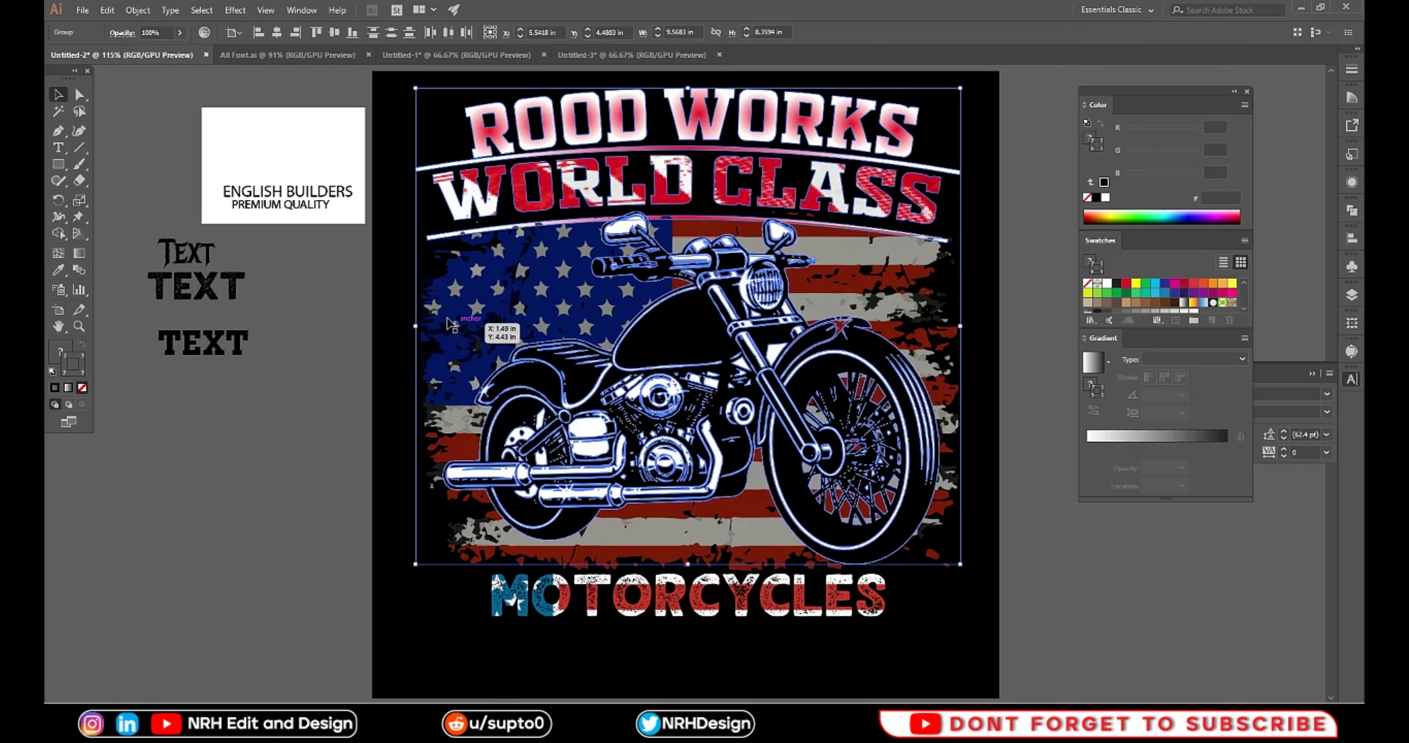
{"action": "left_click", "coordinate": [501, 307], "text": "shift"}
{"action": "key", "text": "Up"}
{"action": "key", "text": "Up"}
{"action": "key", "text": "Up"}
{"action": "key", "text": "Up"}
{"action": "key", "text": "Up"}
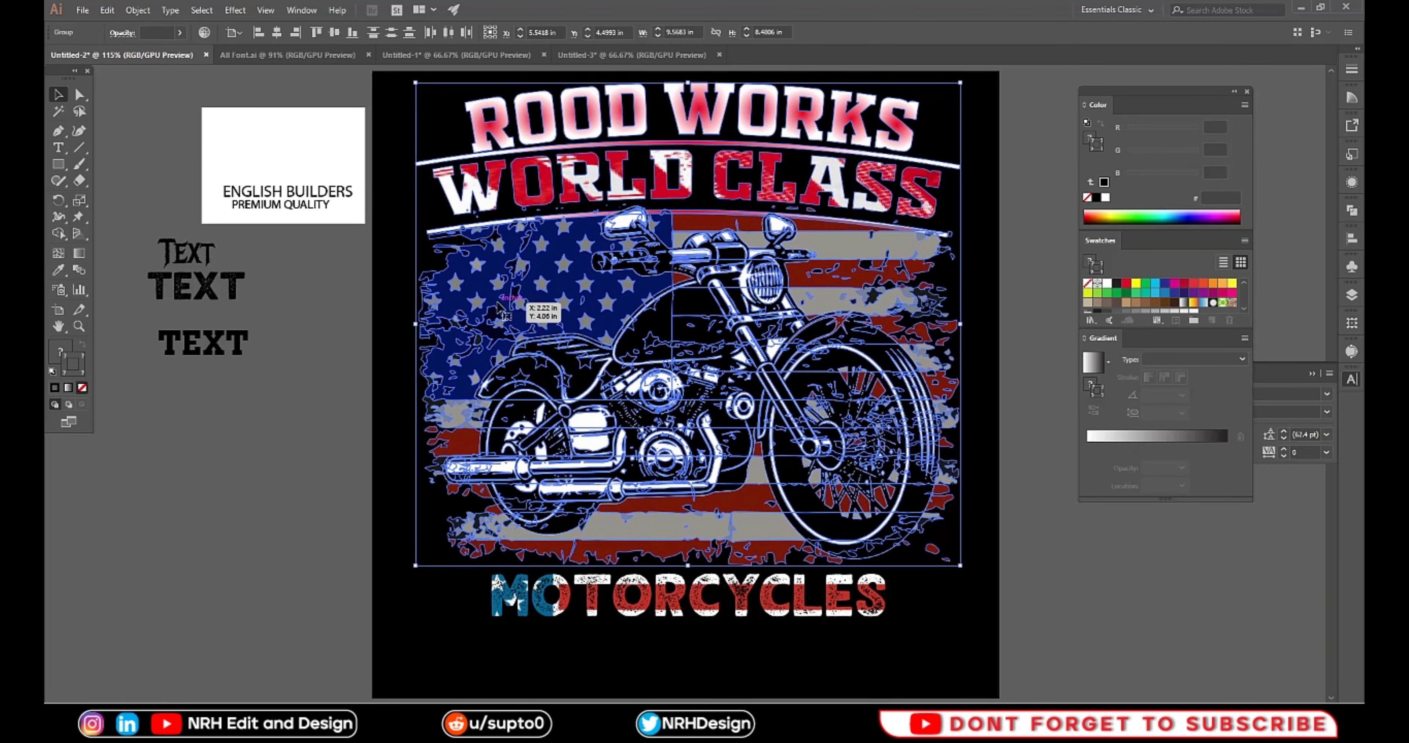
{"action": "key", "text": "Up"}
{"action": "key", "text": "Up"}
{"action": "key", "text": "Up"}
{"action": "key", "text": "Up"}
Scale the MOTORCYCLES clip group up from its corner handle
{"action": "left_click", "coordinate": [1062, 603]}
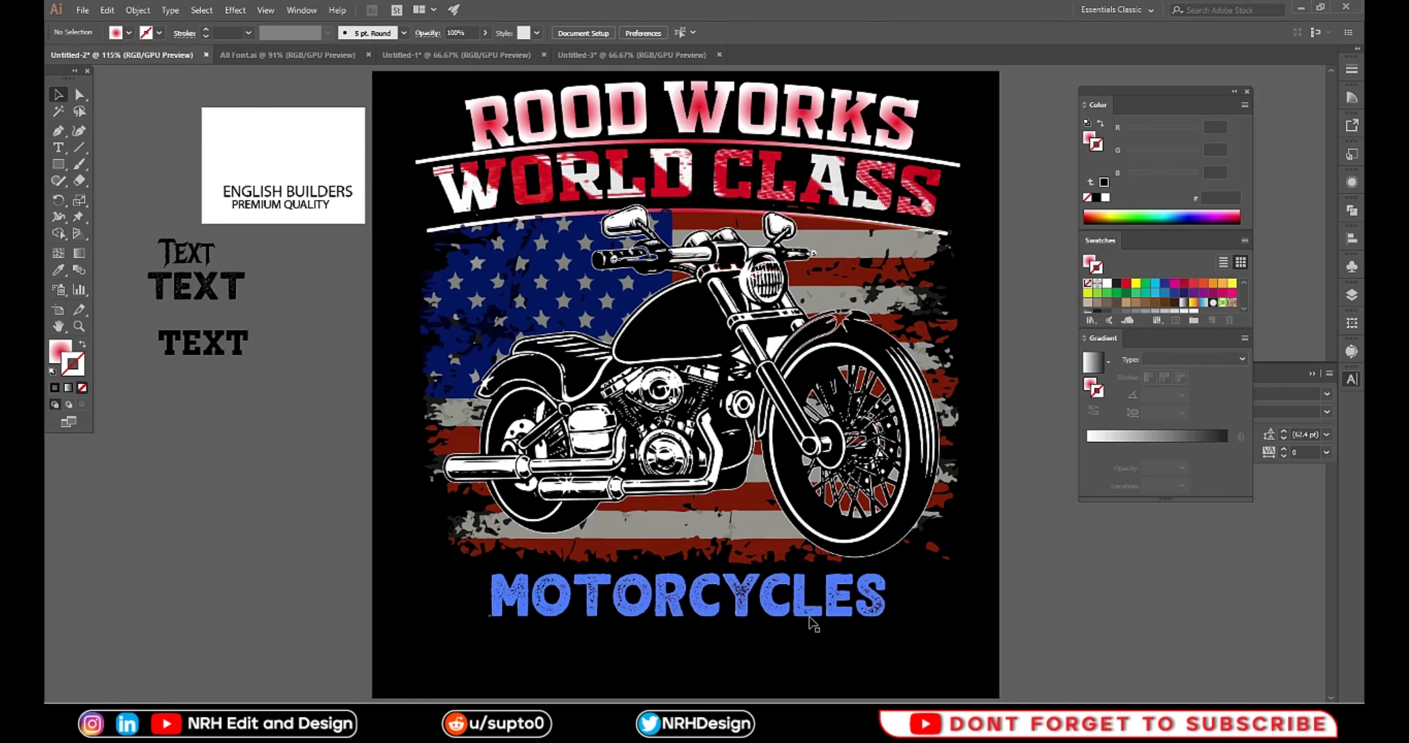
{"action": "left_click", "coordinate": [815, 615]}
{"action": "mouse_move", "coordinate": [887, 620]}
{"action": "left_mouse_down"}
{"action": "mouse_move", "coordinate": [909, 623]}
{"action": "mouse_move", "coordinate": [883, 619]}
{"action": "left_mouse_up"}
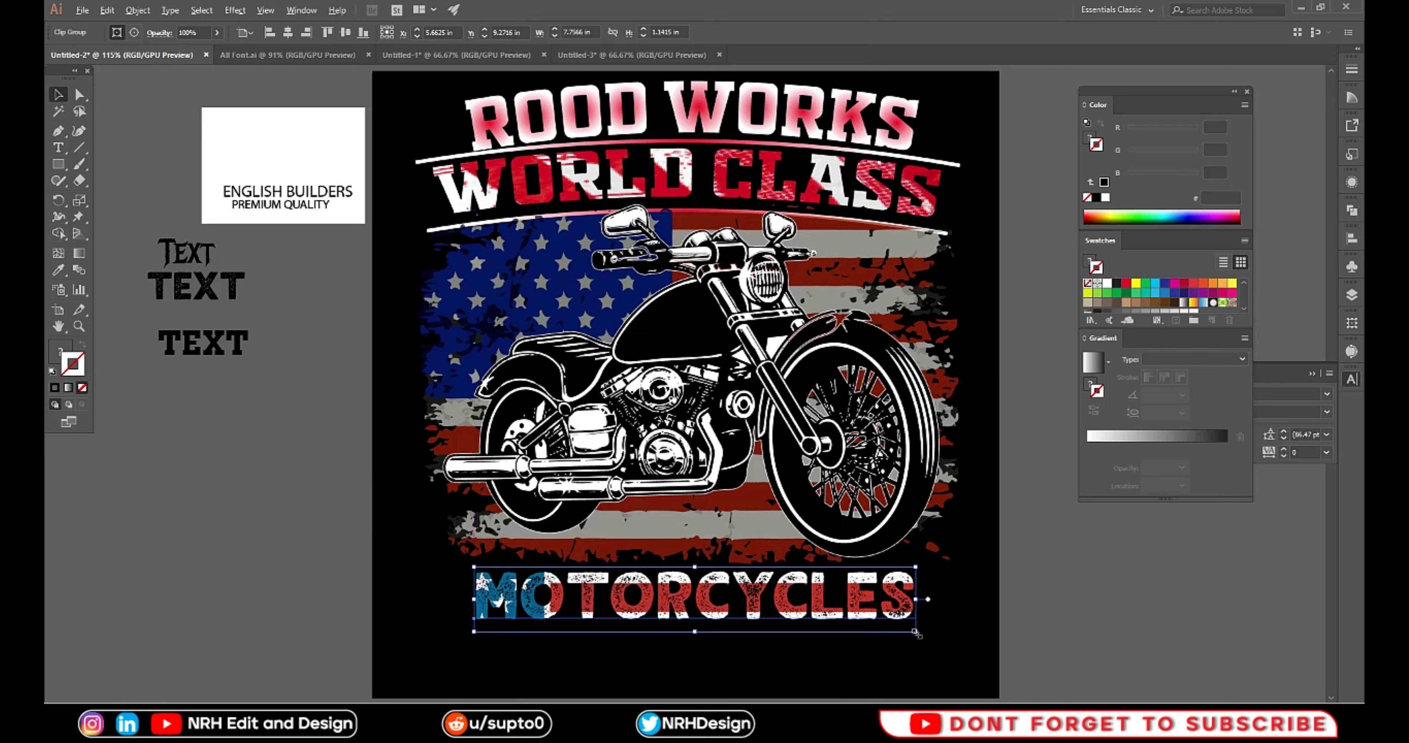
{"action": "key", "text": "ctrl+z"}
{"action": "key", "text": "ctrl+z"}
{"action": "left_click", "coordinate": [1065, 633]}
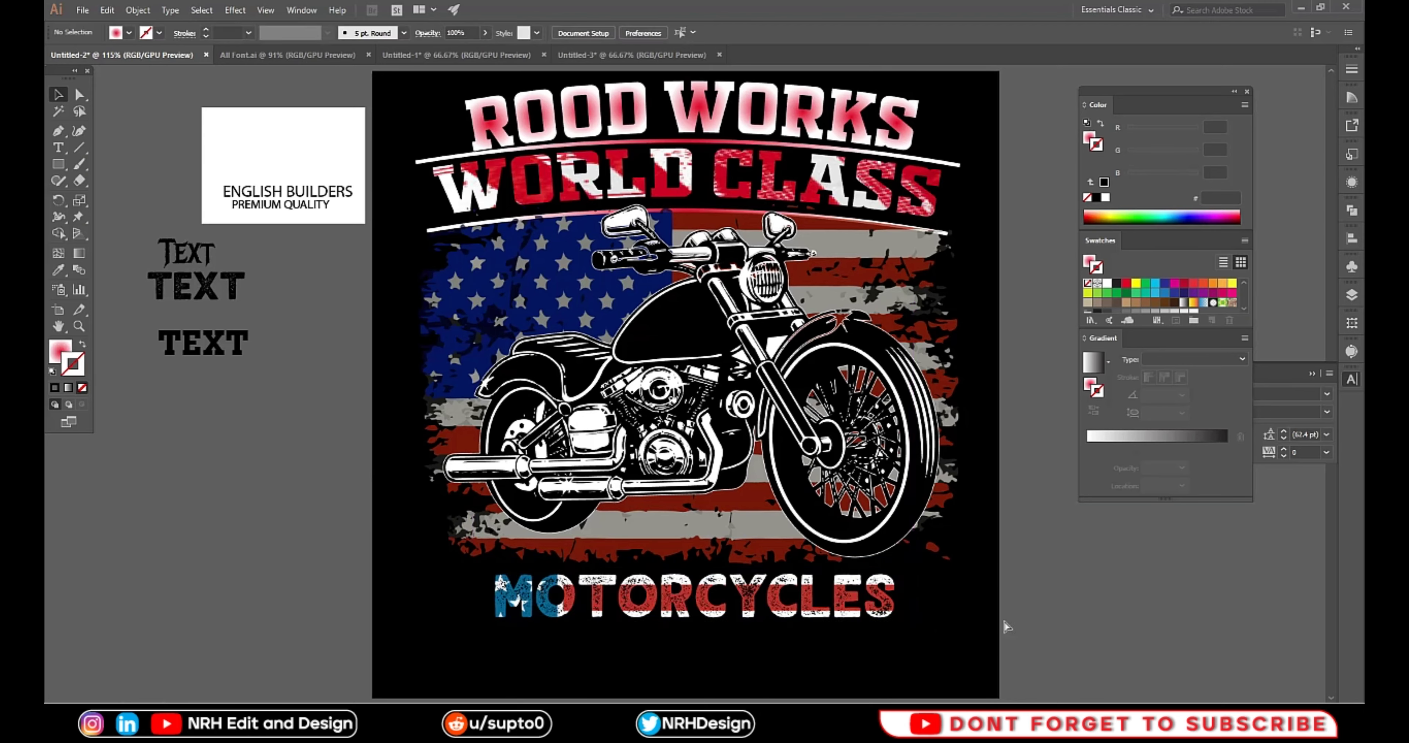
{"action": "key", "text": "ctrl+shift+z"}
{"action": "key", "text": "ctrl+shift+z"}
Shrink MOTORCYCLES slightly to about 7.57 in wide, centred beneath the motorcycle
{"action": "left_click_drag", "start_coordinate": [918, 633], "coordinate": [910, 631]}
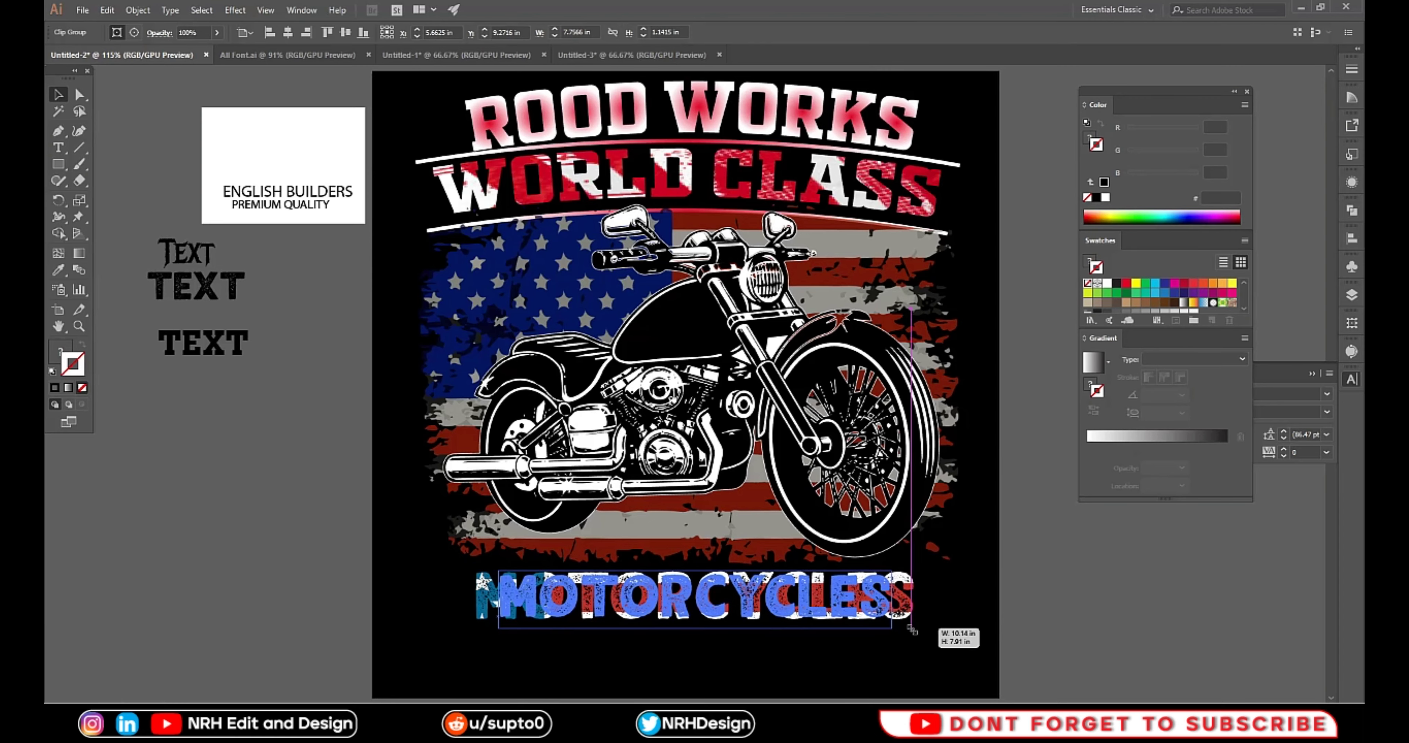
{"action": "key", "text": "Delete"}
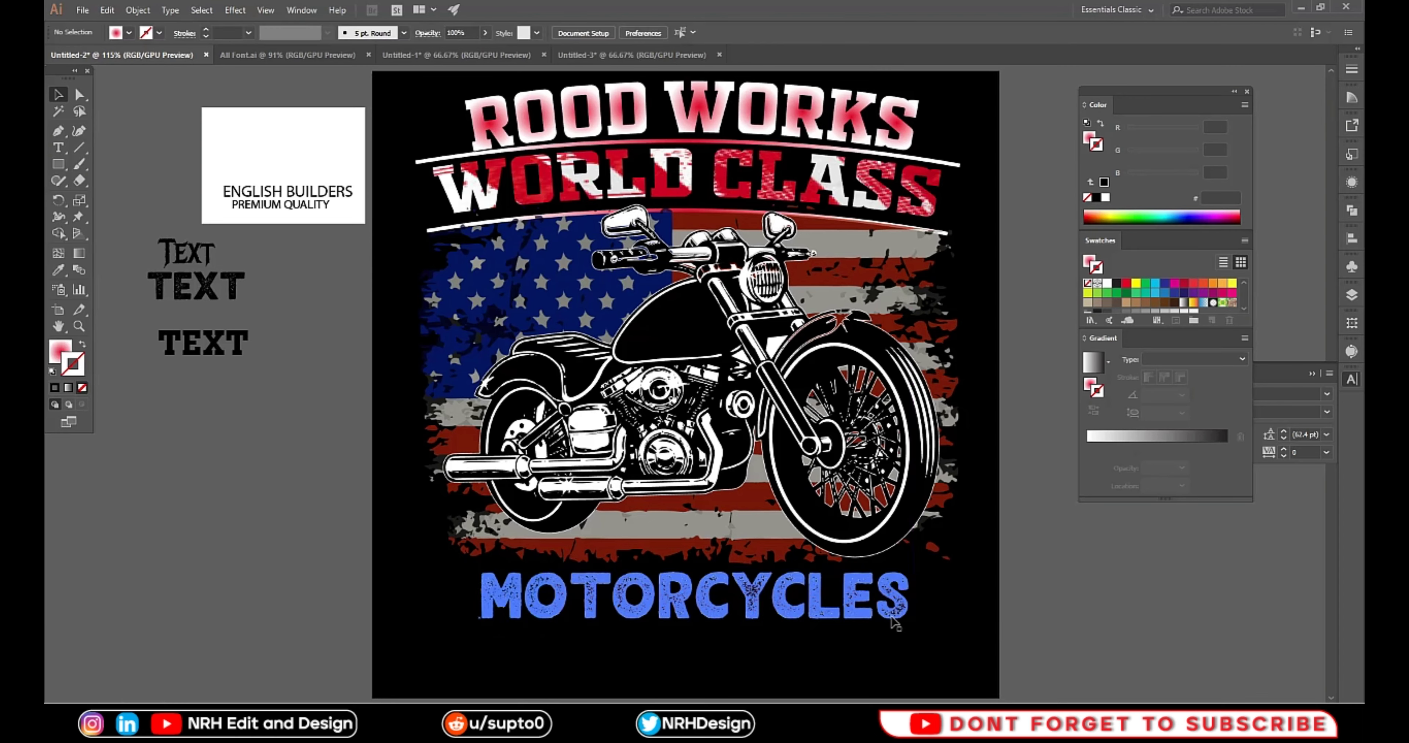
{"action": "key", "text": "ctrl+z"}
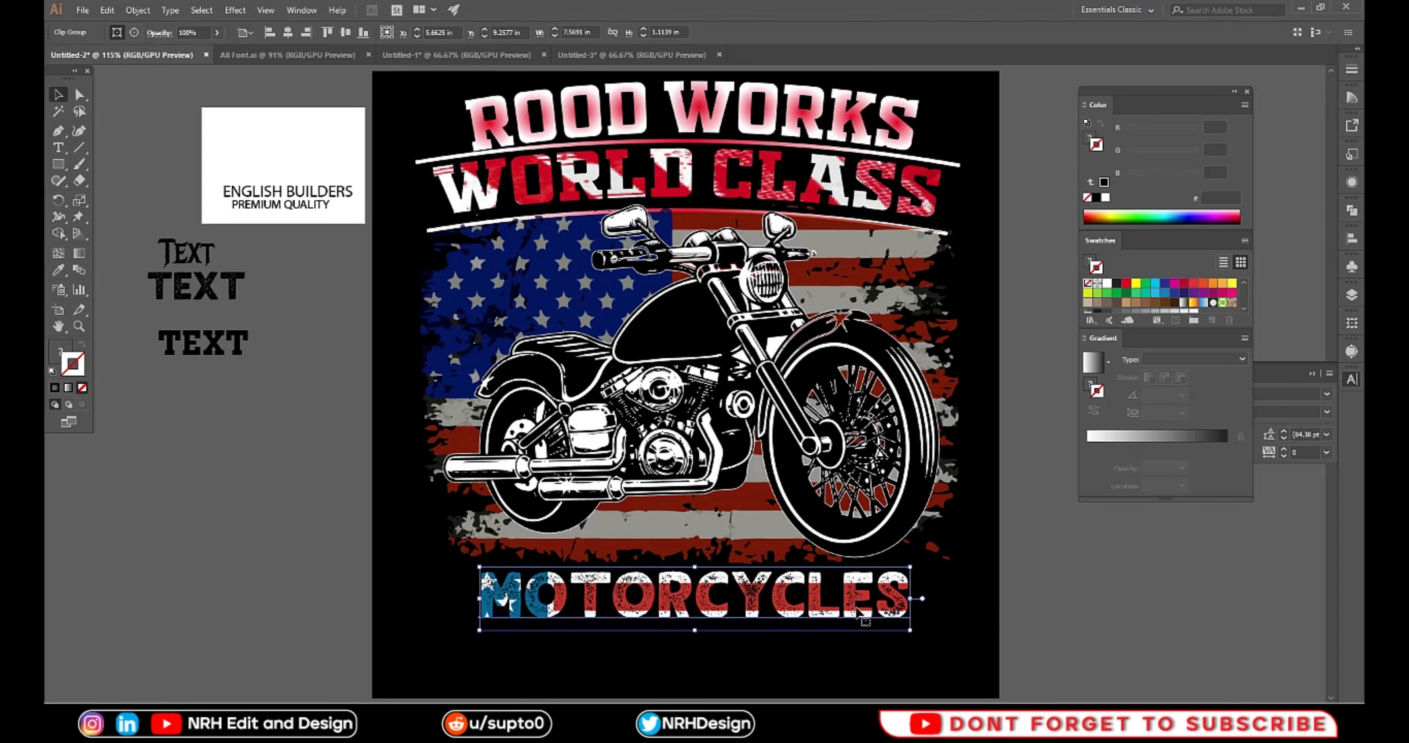
{"action": "left_click", "coordinate": [1122, 629]}
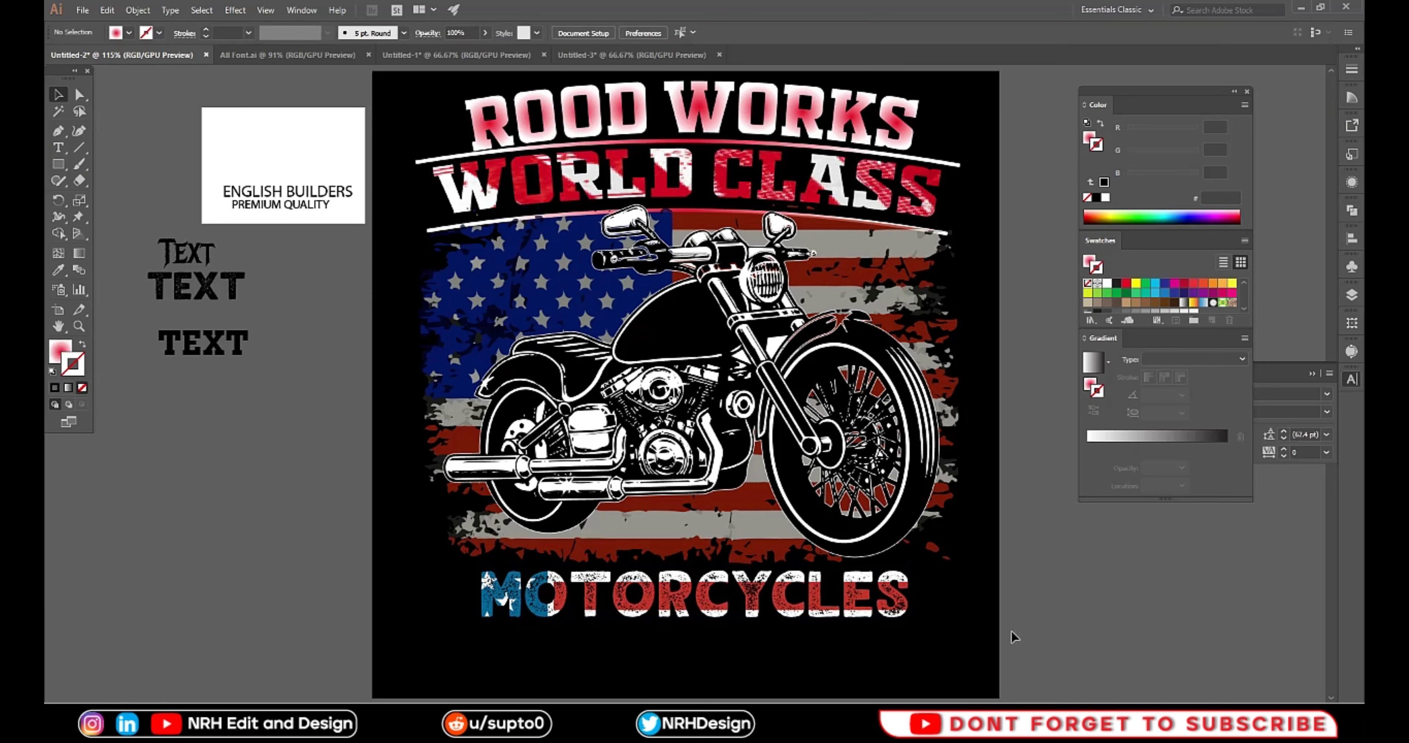
{"action": "left_click", "coordinate": [903, 604]}
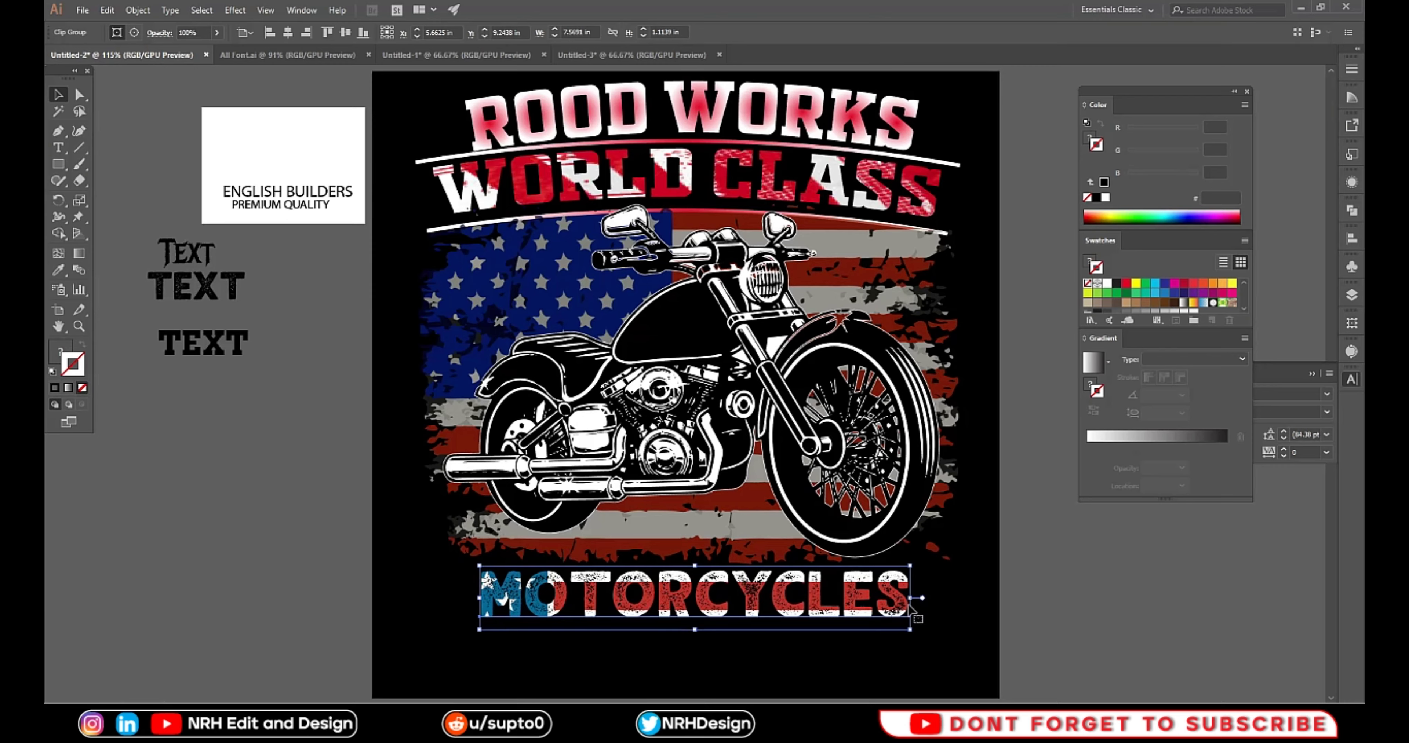
{"action": "left_click", "coordinate": [1067, 625]}
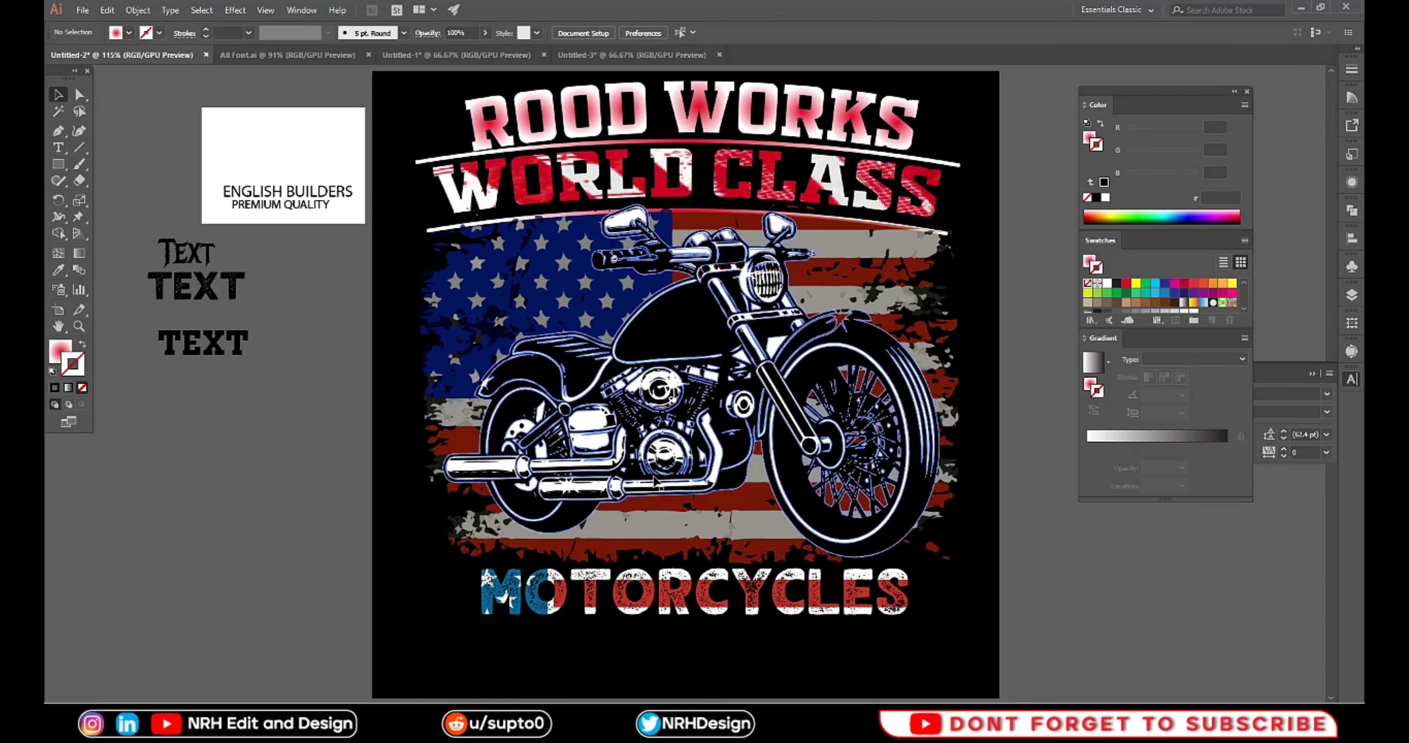
Move ENGLISH BUILDERS below MOTORCYCLES and copy the sample text's Metal Mania style onto it
{"action": "mouse_move", "coordinate": [222, 201]}
{"action": "left_mouse_down"}
{"action": "mouse_move", "coordinate": [670, 654]}
{"action": "mouse_move", "coordinate": [680, 637]}
{"action": "left_mouse_up"}
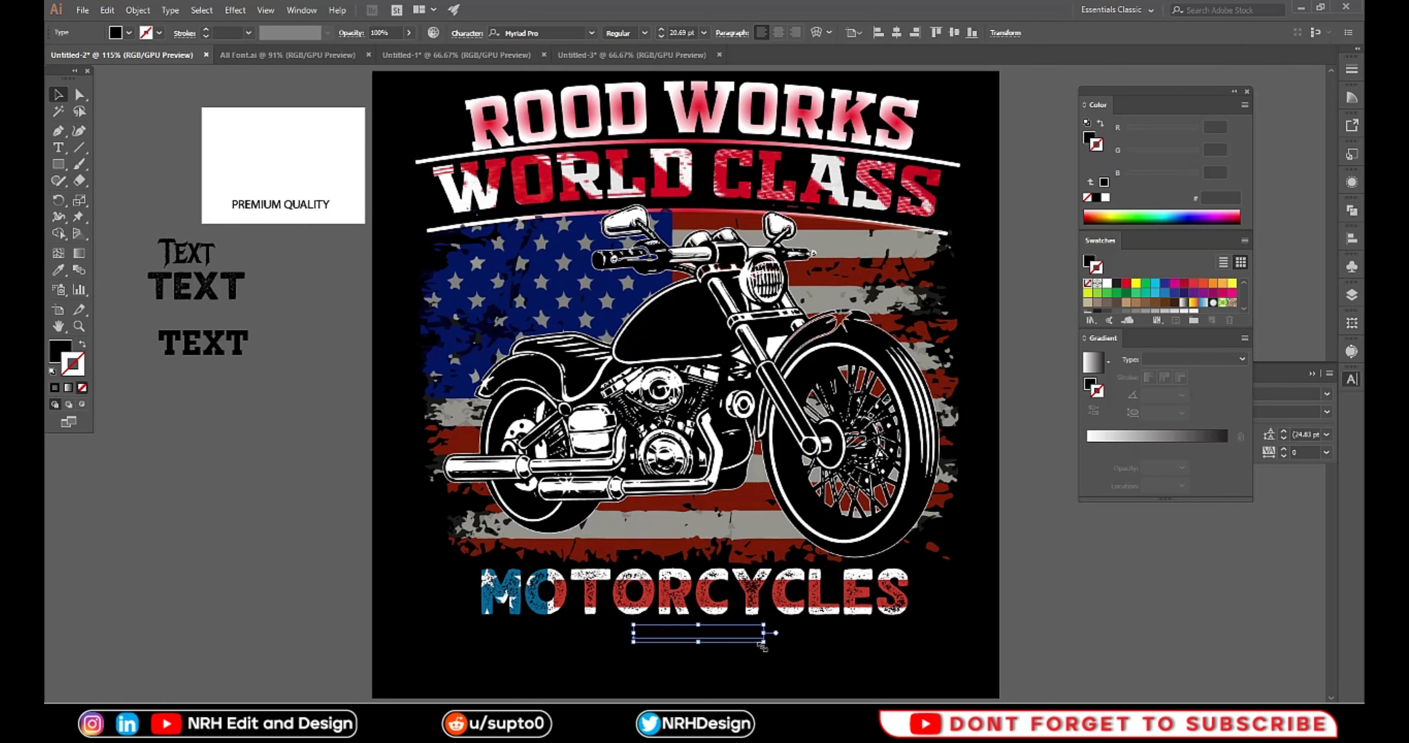
{"action": "left_click", "coordinate": [59, 270]}
{"action": "left_click", "coordinate": [188, 249]}
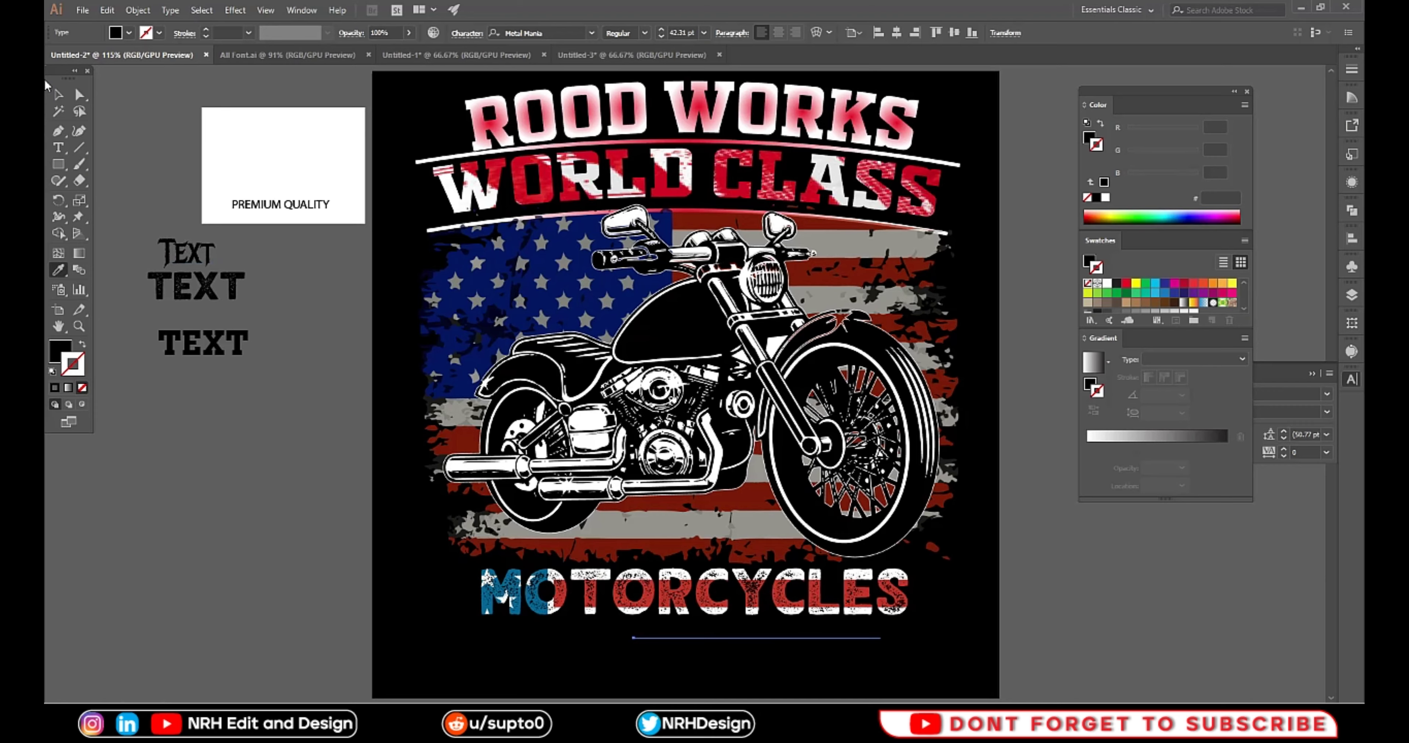
Bring the distressed flag image from the flag document into the poster document
{"action": "left_click", "coordinate": [57, 94]}
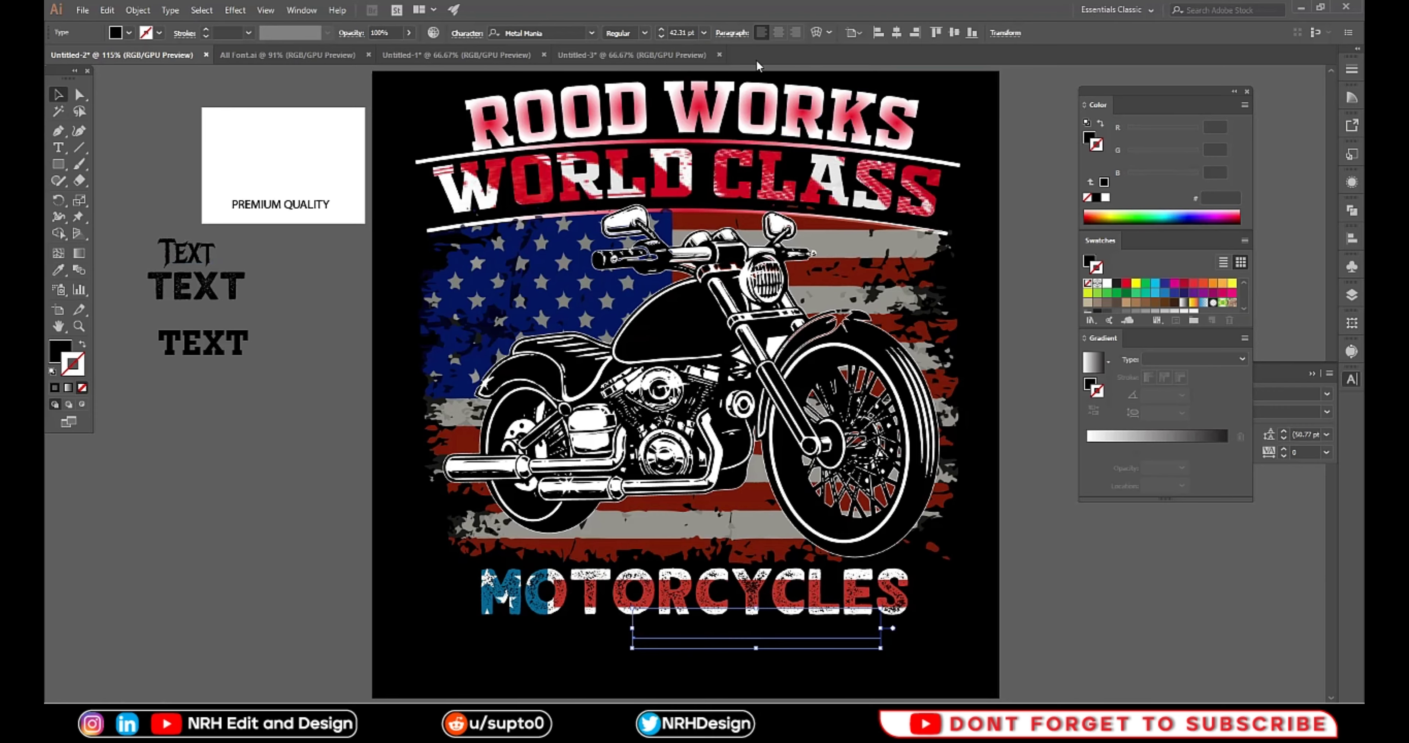
{"action": "left_click", "coordinate": [651, 55]}
{"action": "left_click_drag", "start_coordinate": [536, 385], "coordinate": [385, 478]}
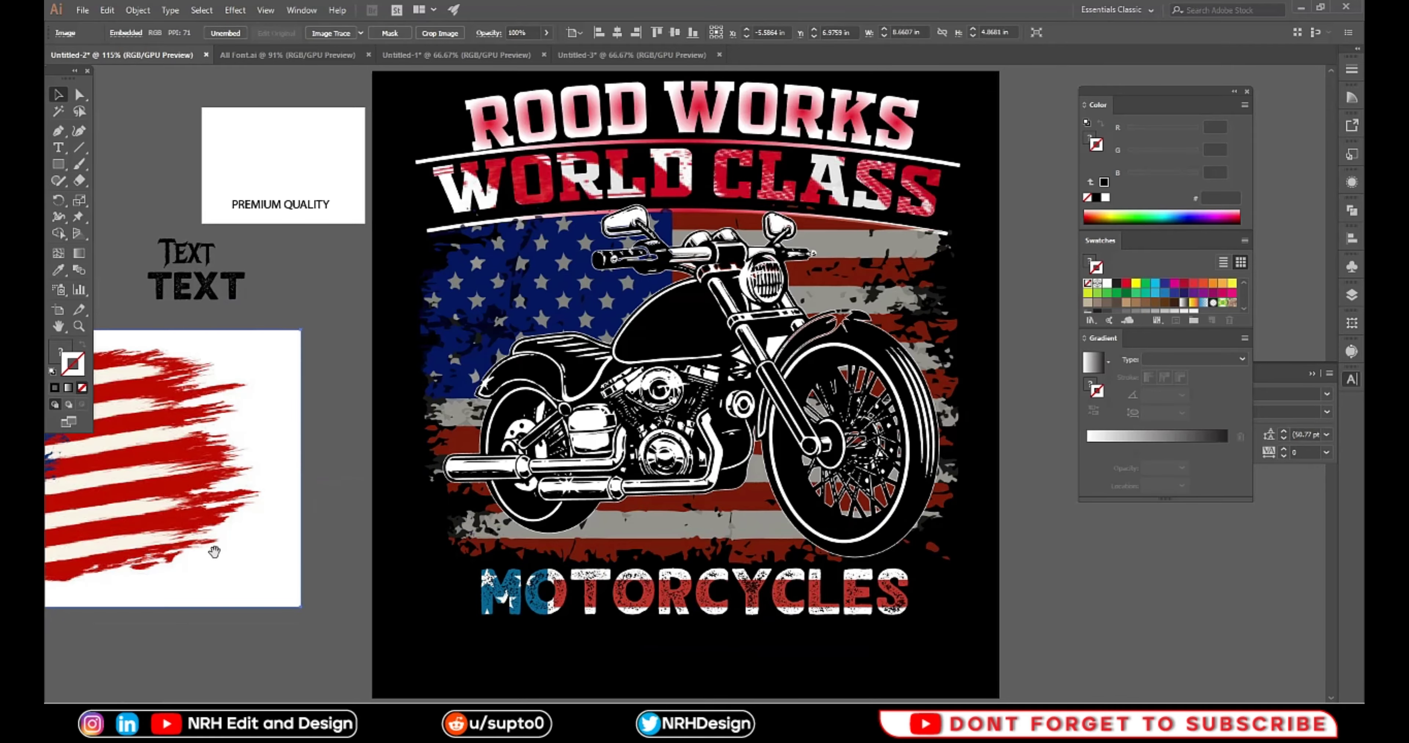
Lay ENGLISH BUILDERS across the middle of the flag image and send the flag behind the text
{"action": "left_click_drag", "start_coordinate": [386, 478], "coordinate": [65, 511]}
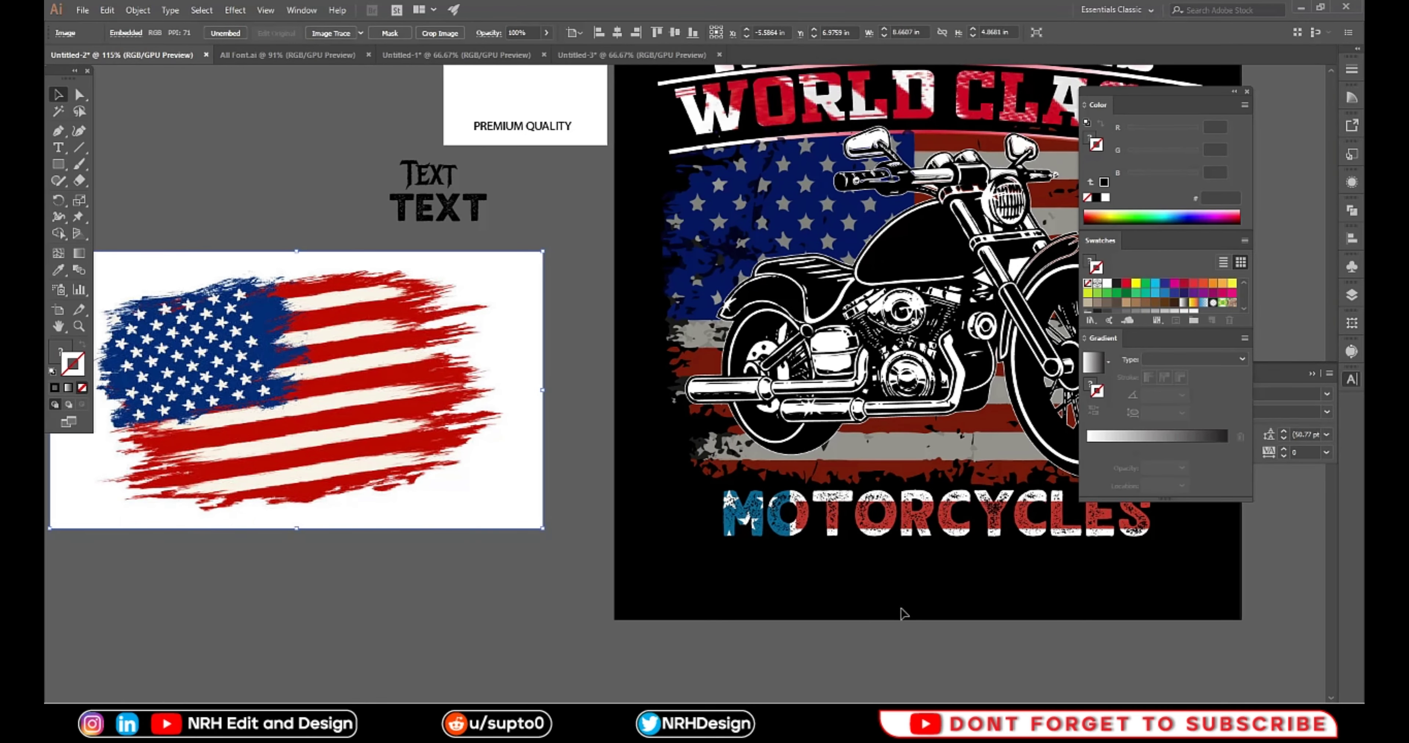
{"action": "mouse_move", "coordinate": [918, 563]}
{"action": "left_mouse_down"}
{"action": "mouse_move", "coordinate": [542, 568]}
{"action": "mouse_move", "coordinate": [234, 467]}
{"action": "left_mouse_up"}
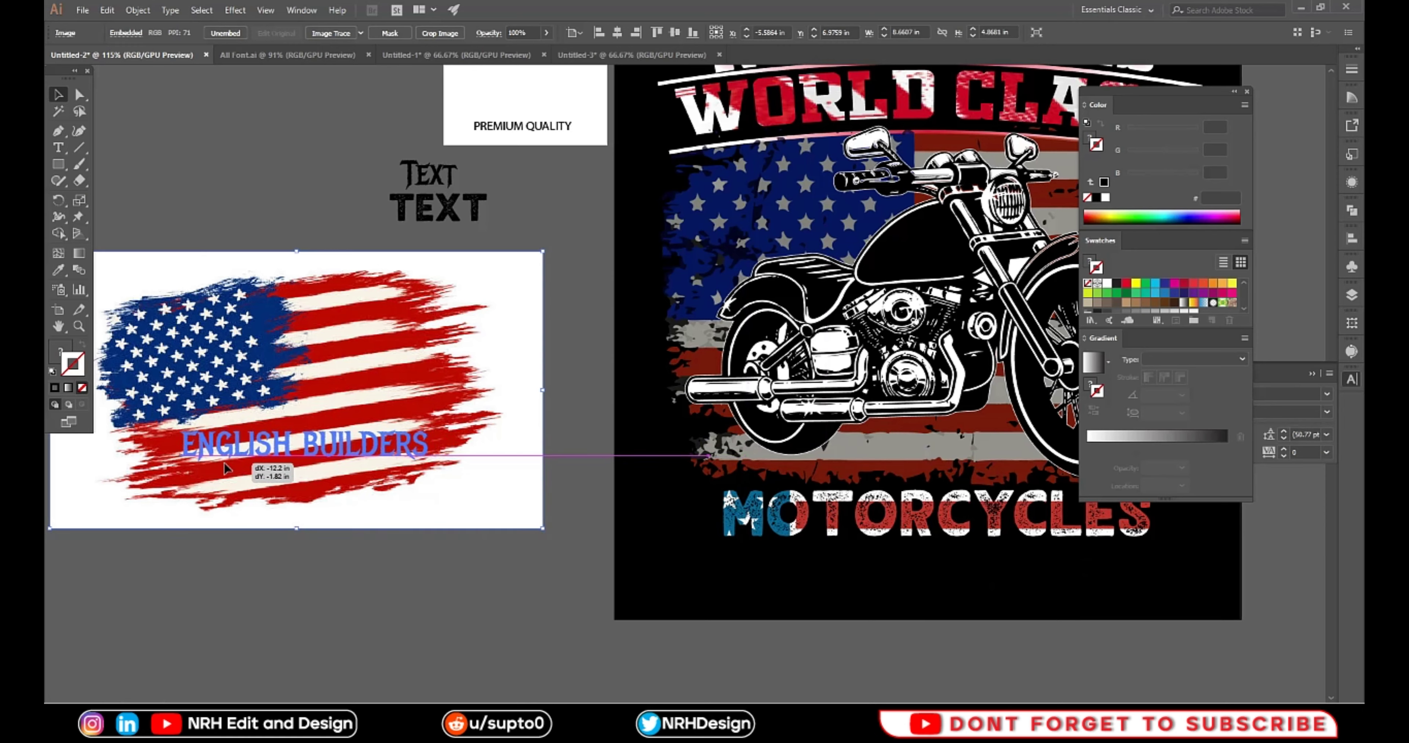
{"action": "left_click_drag", "start_coordinate": [234, 468], "coordinate": [236, 469]}
{"action": "left_click", "coordinate": [308, 612]}
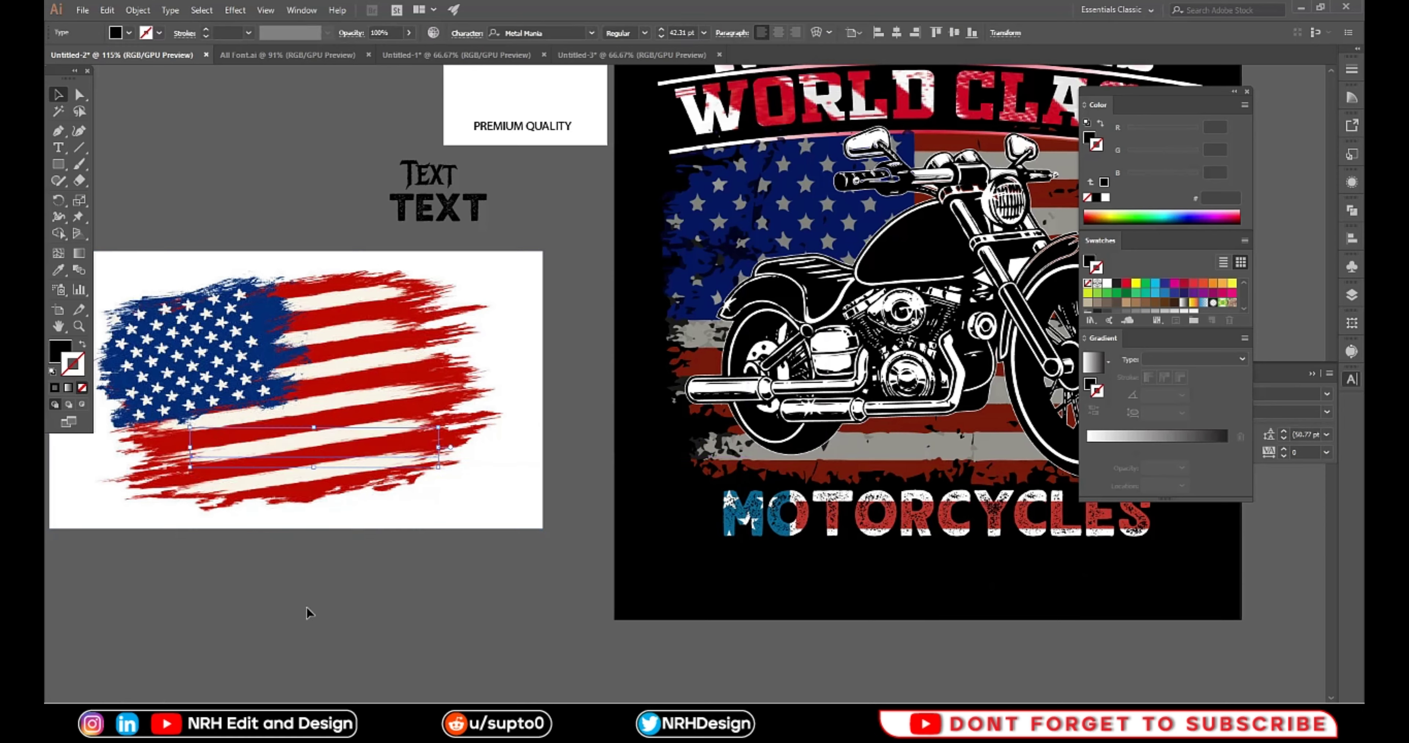
{"action": "right_click", "coordinate": [486, 526]}
{"action": "mouse_move", "coordinate": [525, 641]}
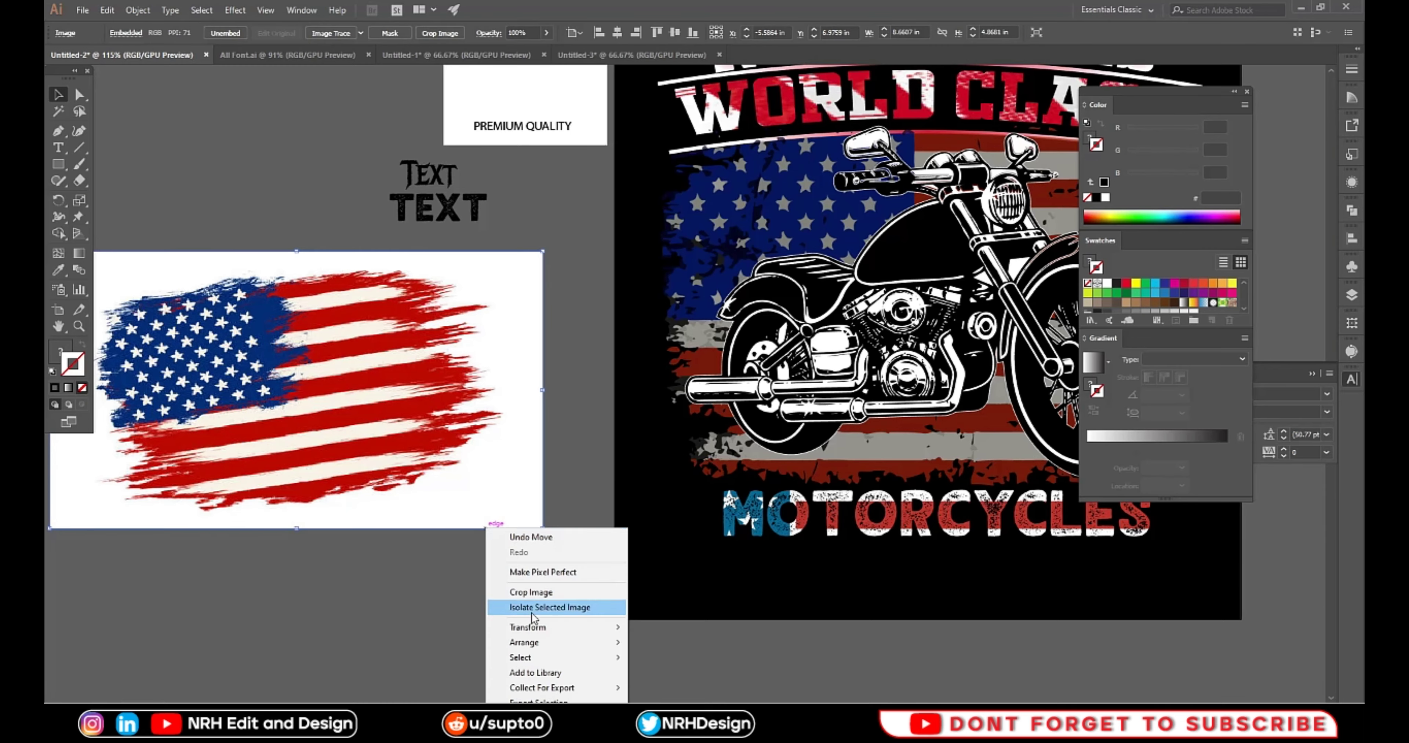
{"action": "left_click", "coordinate": [695, 687]}
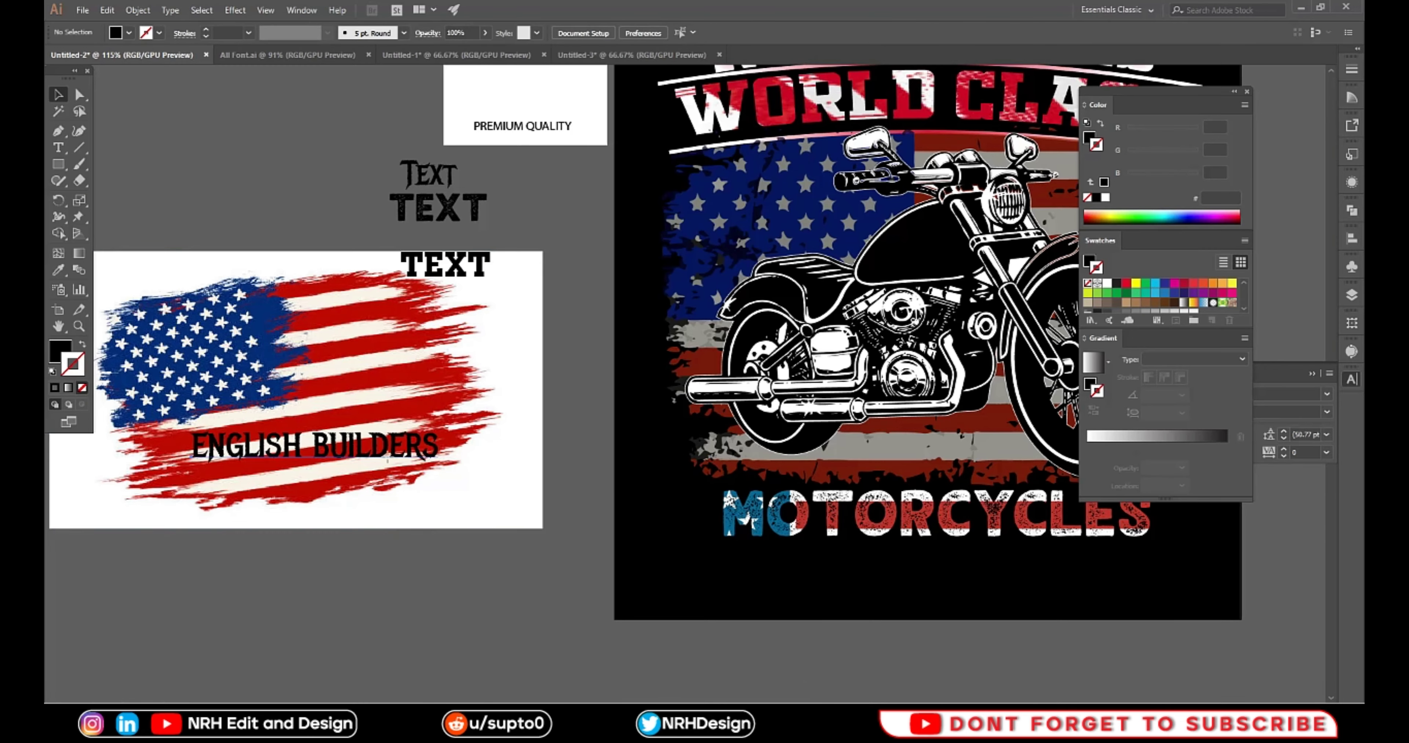
Shrink the flag slightly, clip it to the ENGLISH BUILDERS lettering, and select the group's parts
{"action": "left_click", "coordinate": [416, 451]}
{"action": "left_click", "coordinate": [421, 482]}
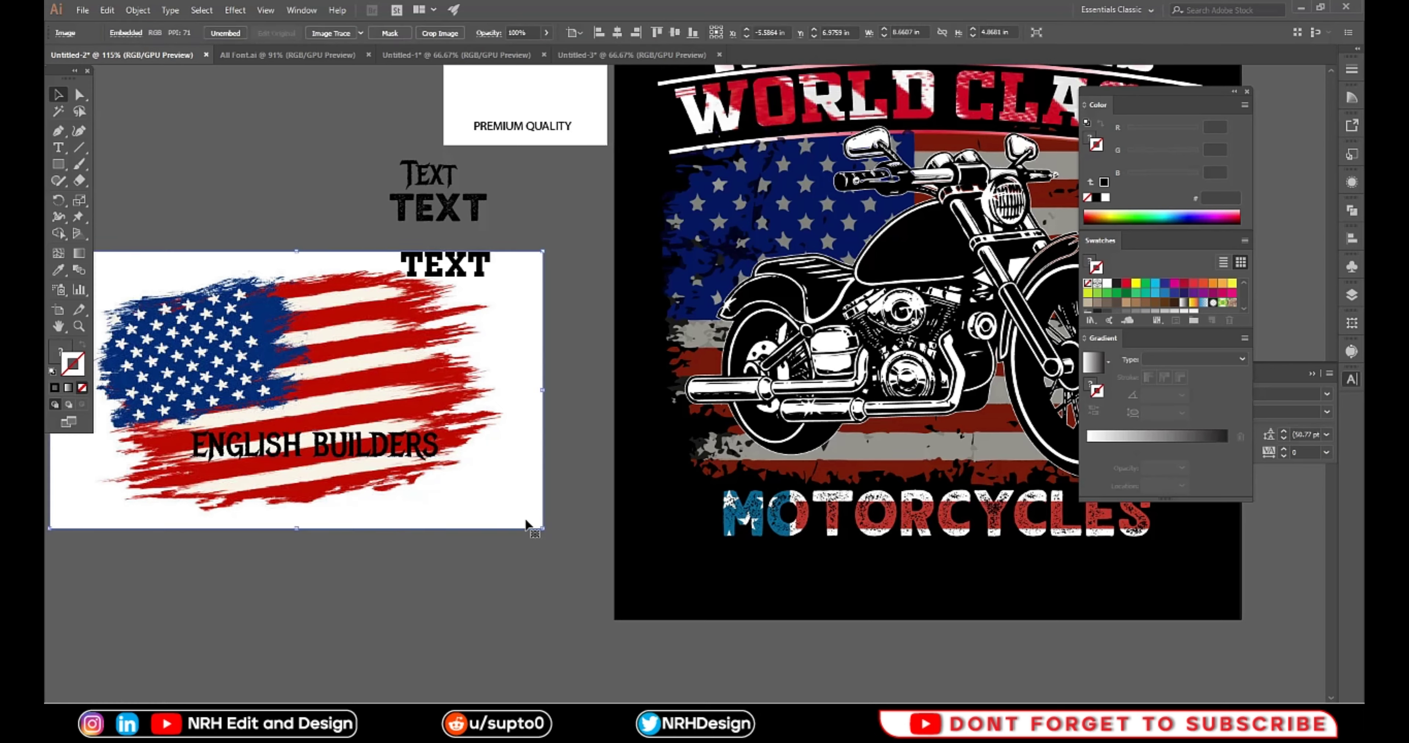
{"action": "left_click_drag", "start_coordinate": [542, 528], "coordinate": [534, 525]}
{"action": "left_click", "coordinate": [440, 582]}
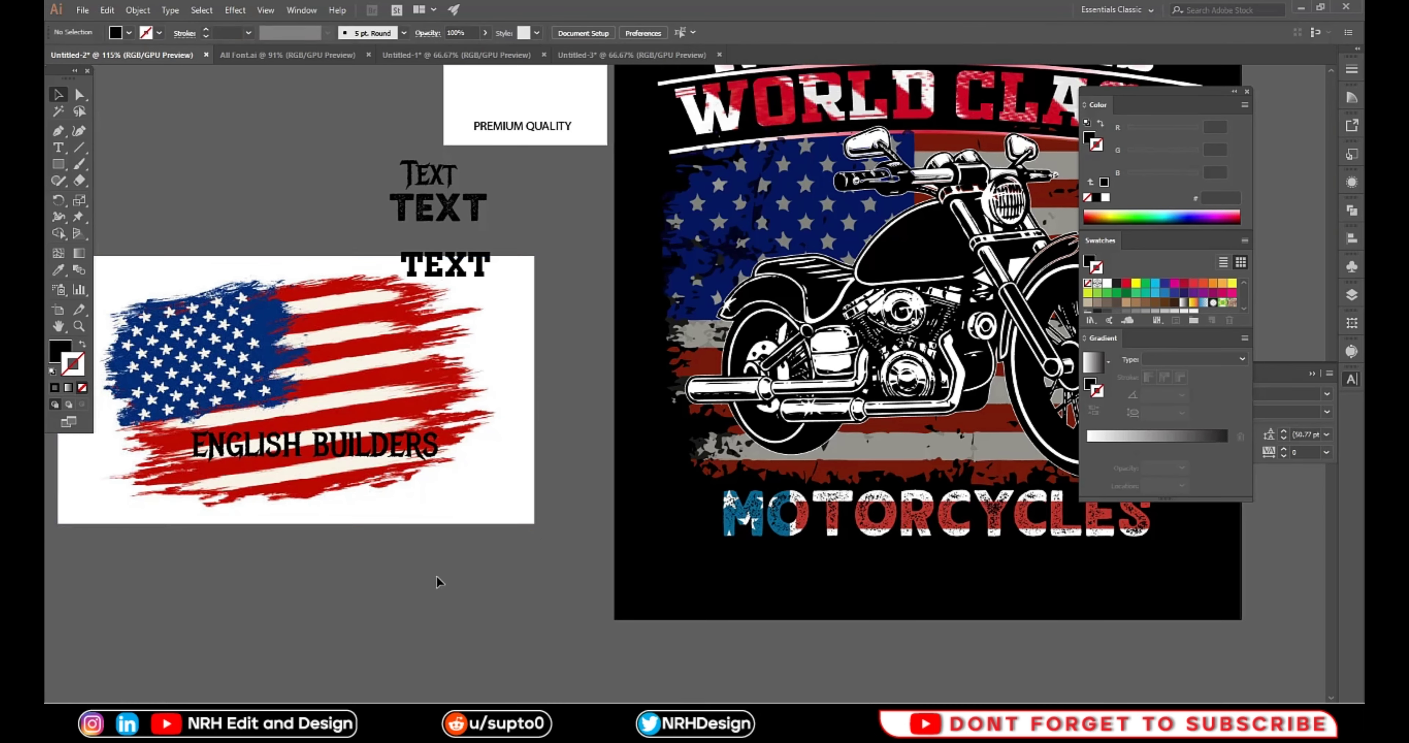
{"action": "right_click", "coordinate": [388, 417]}
{"action": "left_click", "coordinate": [452, 517]}
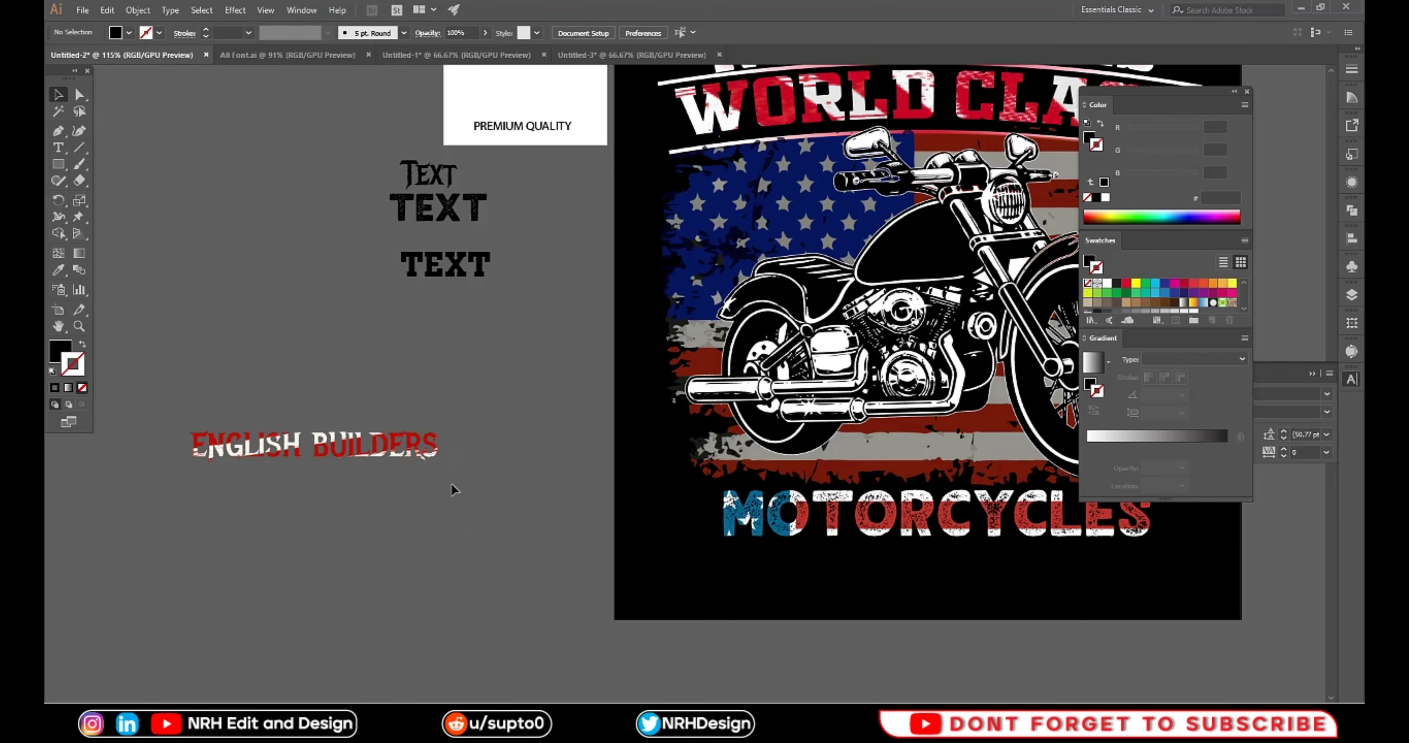
{"action": "double_click", "coordinate": [434, 464]}
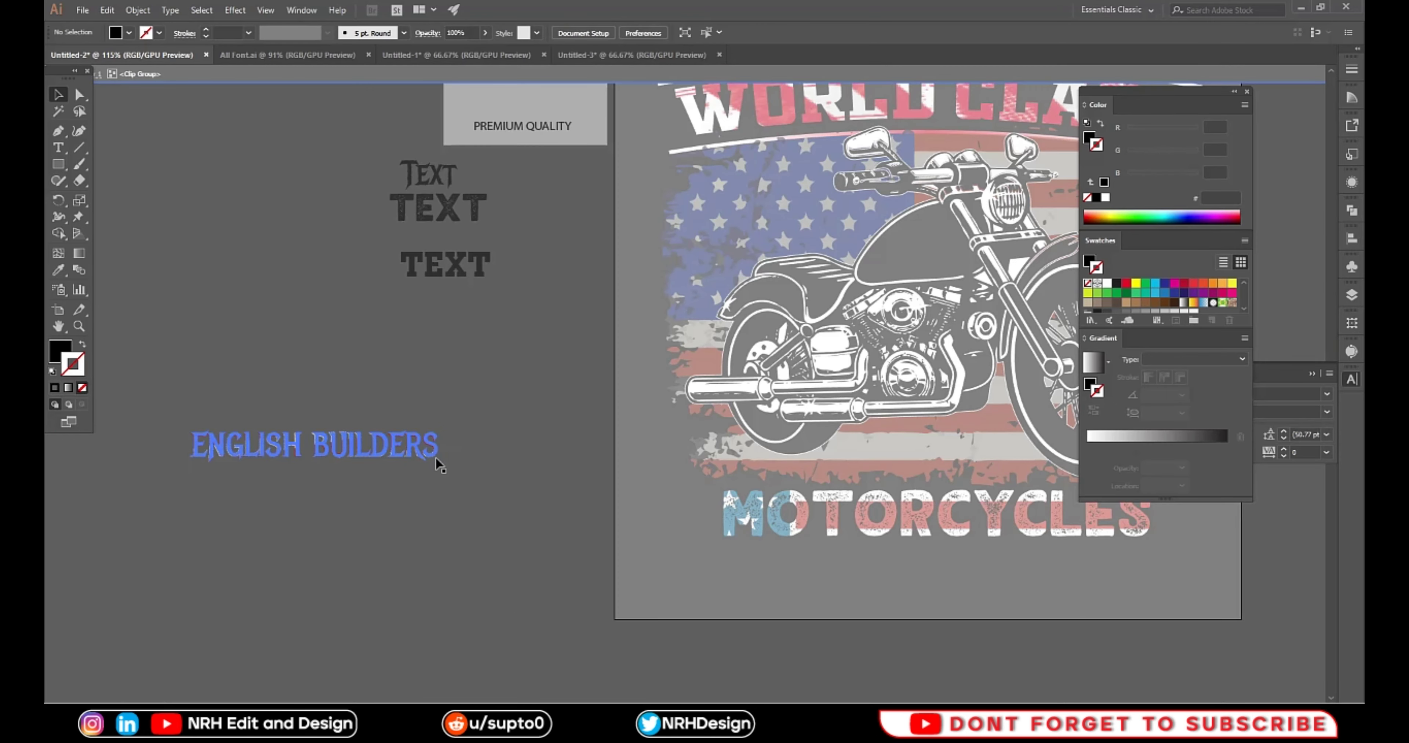
{"action": "left_click", "coordinate": [435, 455]}
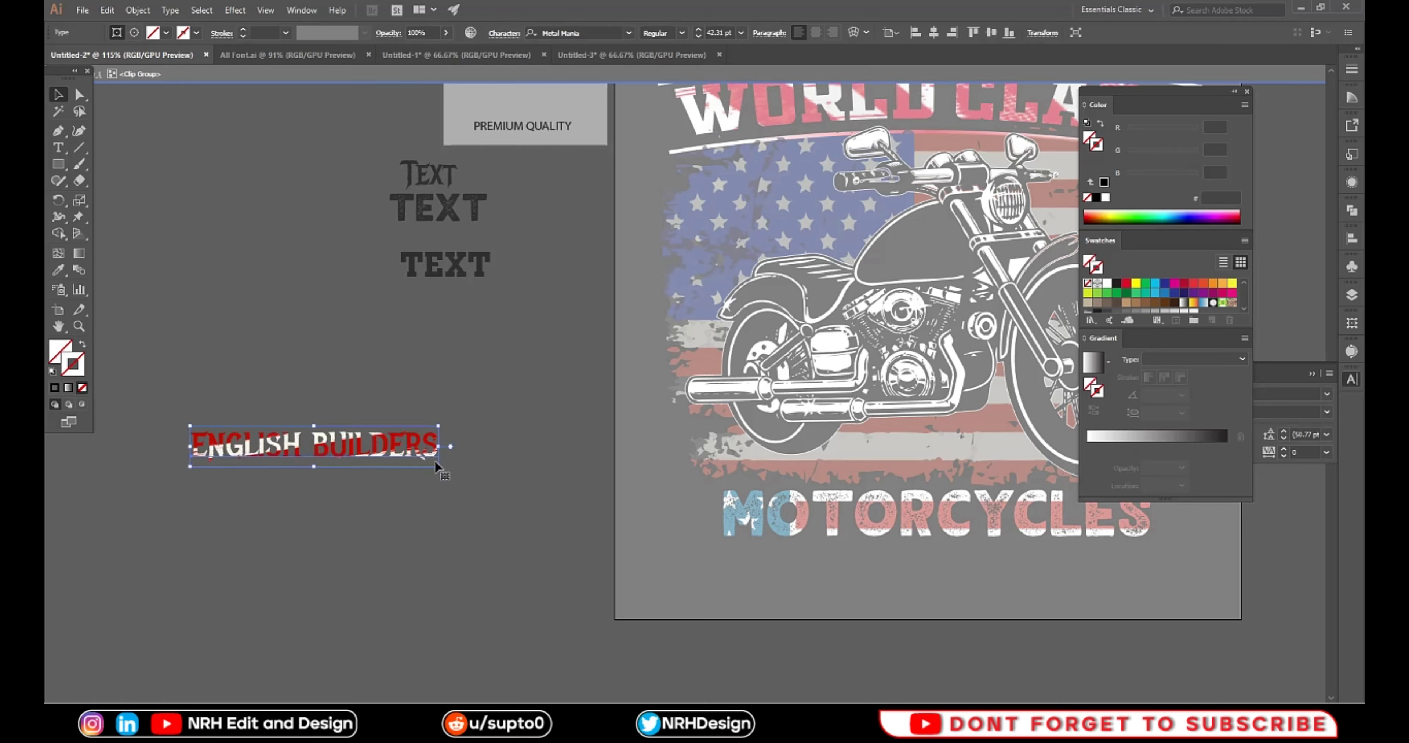
{"action": "left_click", "coordinate": [465, 494]}
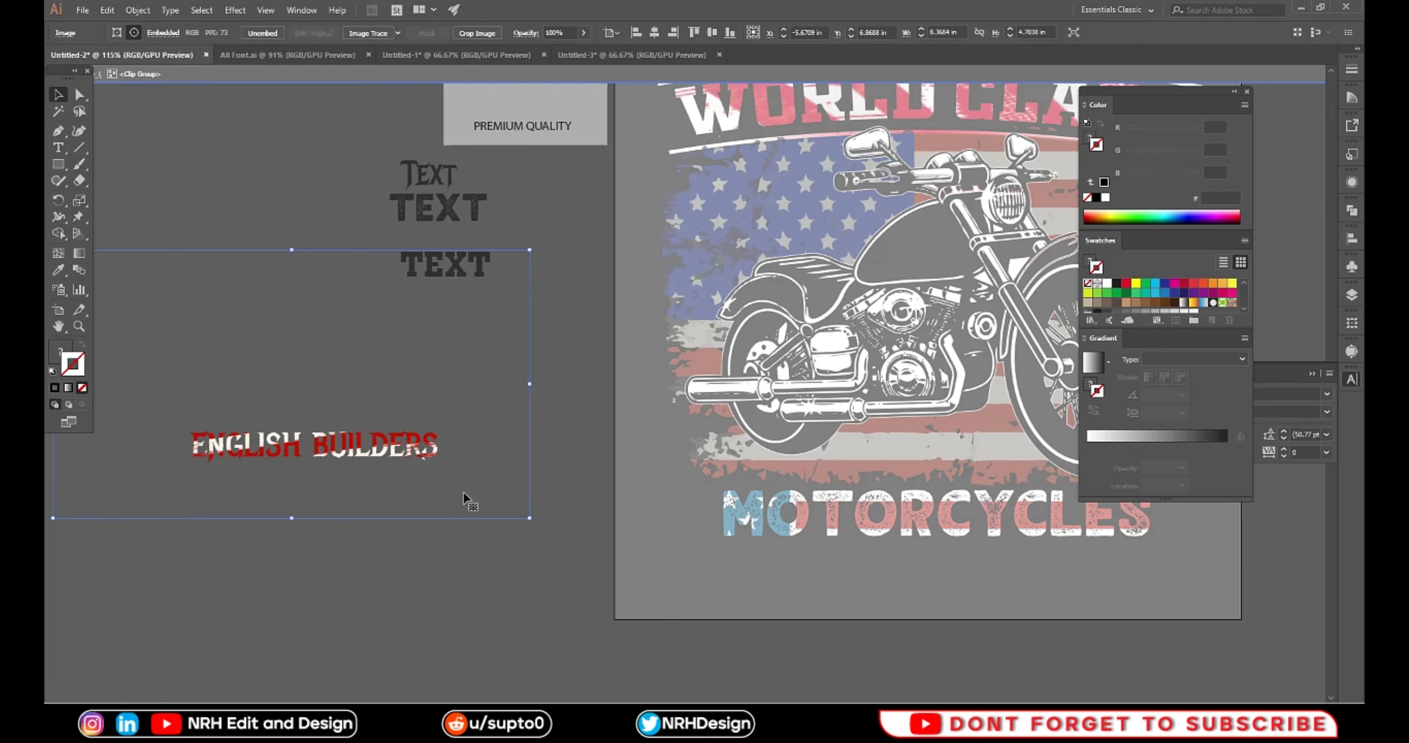
Move the flag-textured ENGLISH BUILDERS under MOTORCYCLES and enlarge it to MOTORCYCLES' width
{"action": "double_click", "coordinate": [509, 573]}
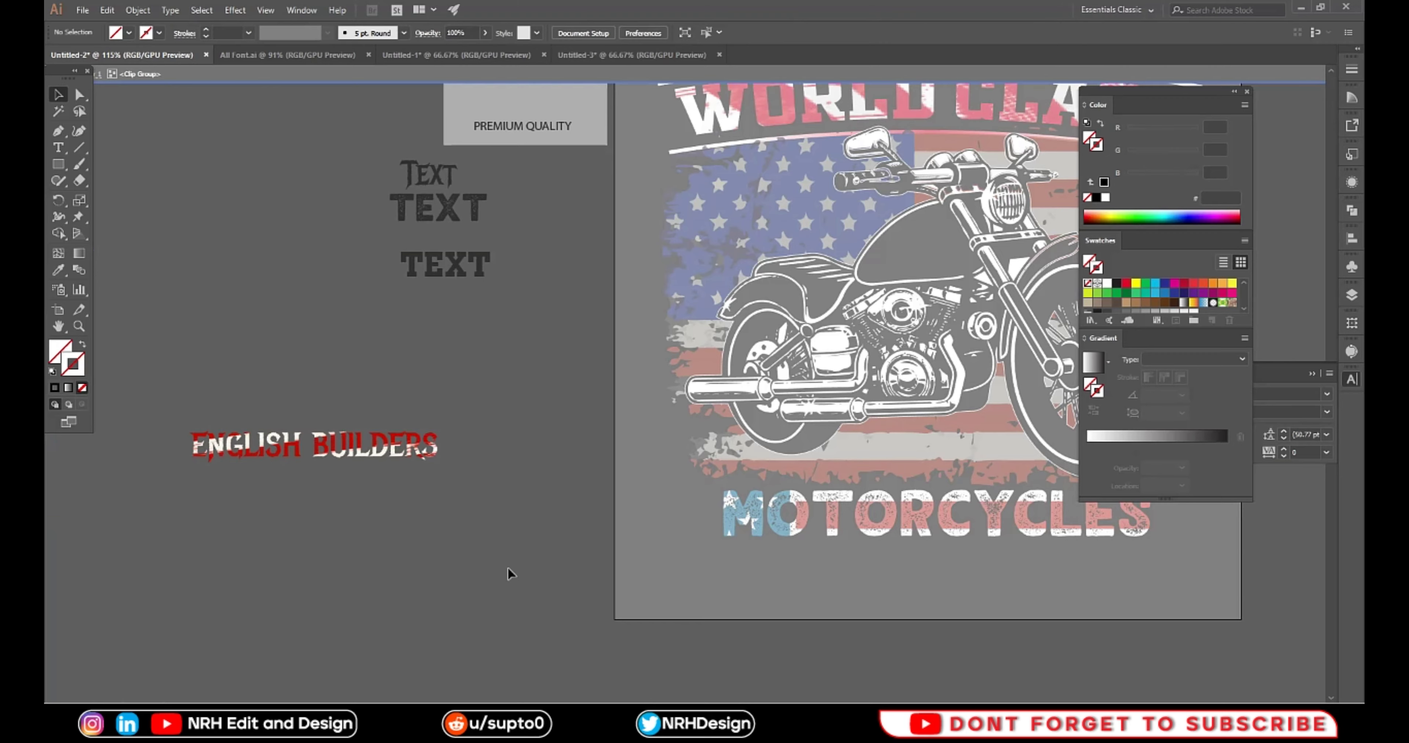
{"action": "mouse_move", "coordinate": [432, 458]}
{"action": "left_mouse_down"}
{"action": "mouse_move", "coordinate": [867, 586]}
{"action": "mouse_move", "coordinate": [1051, 574]}
{"action": "left_mouse_up"}
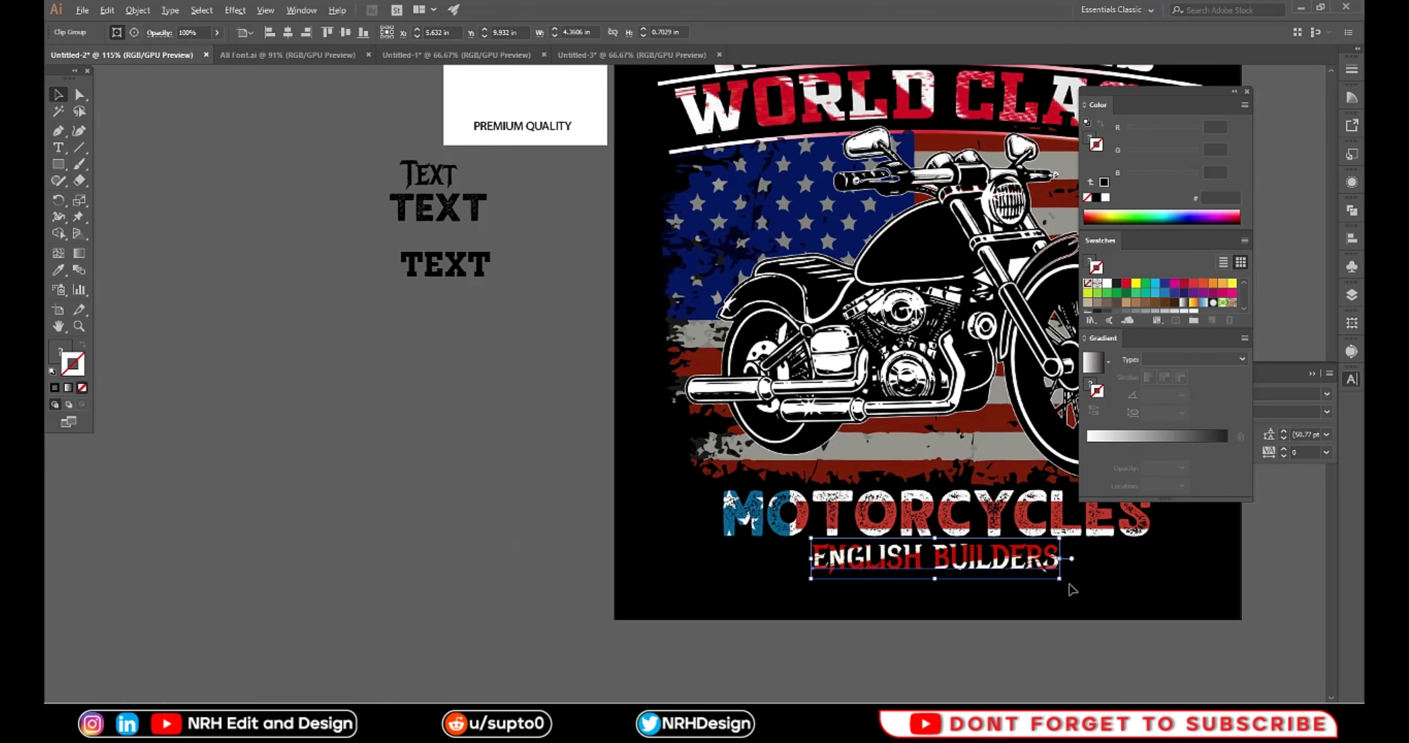
{"action": "left_click_drag", "start_coordinate": [1060, 583], "coordinate": [1099, 586]}
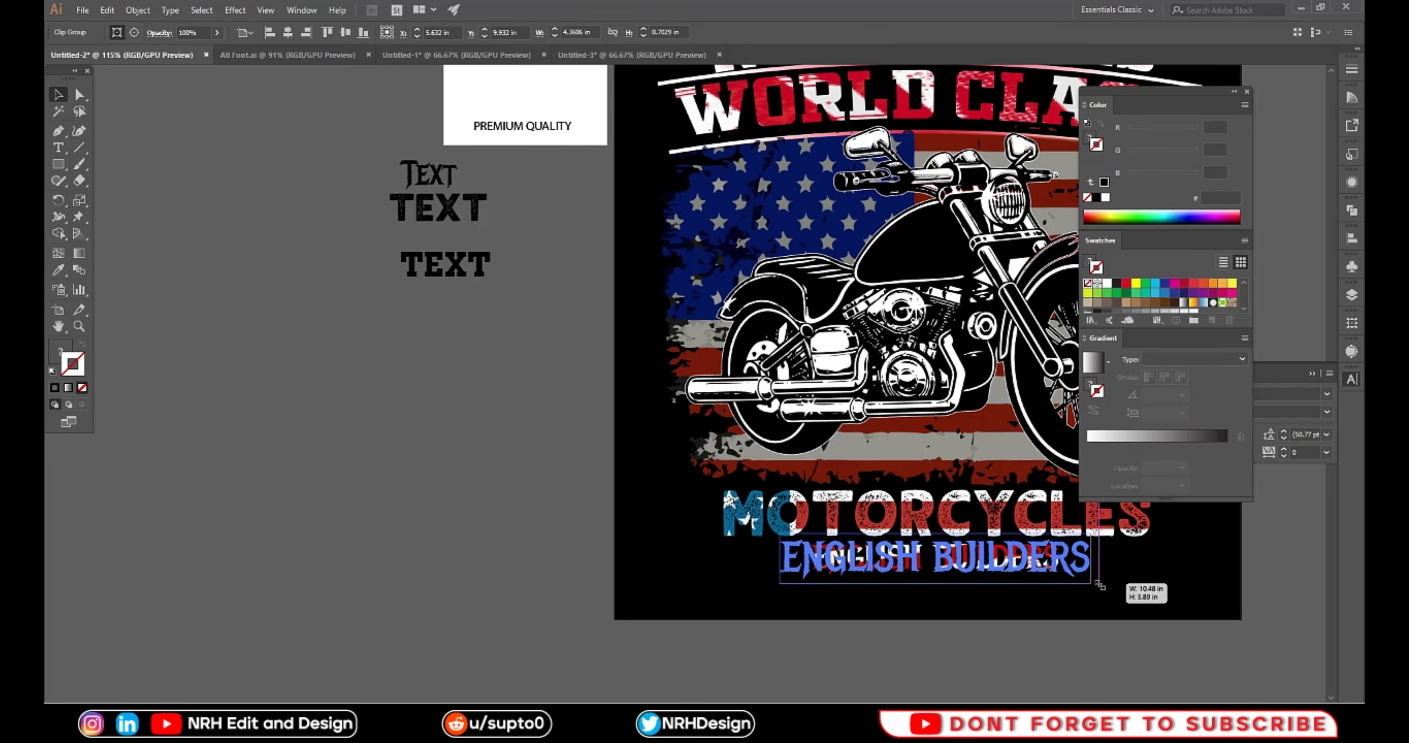
{"action": "left_click", "coordinate": [1058, 678]}
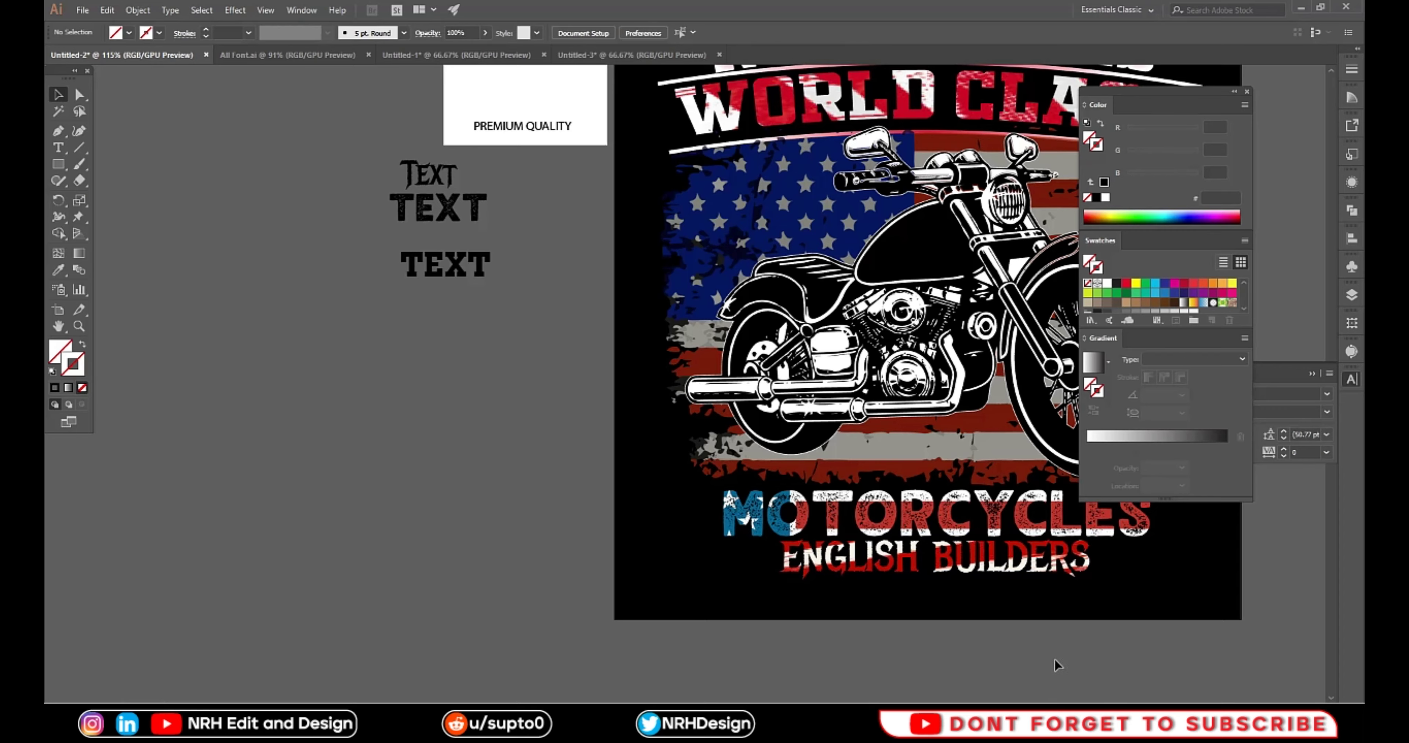
{"action": "key", "text": "ctrl+1"}
Nudge the motorcycle artwork, ROOD WORKS, WORLD CLASS and MOTORCYCLES titles slightly upward
{"action": "scroll", "coordinate": [782, 594], "scroll_direction": "down", "scroll_amount": 1}
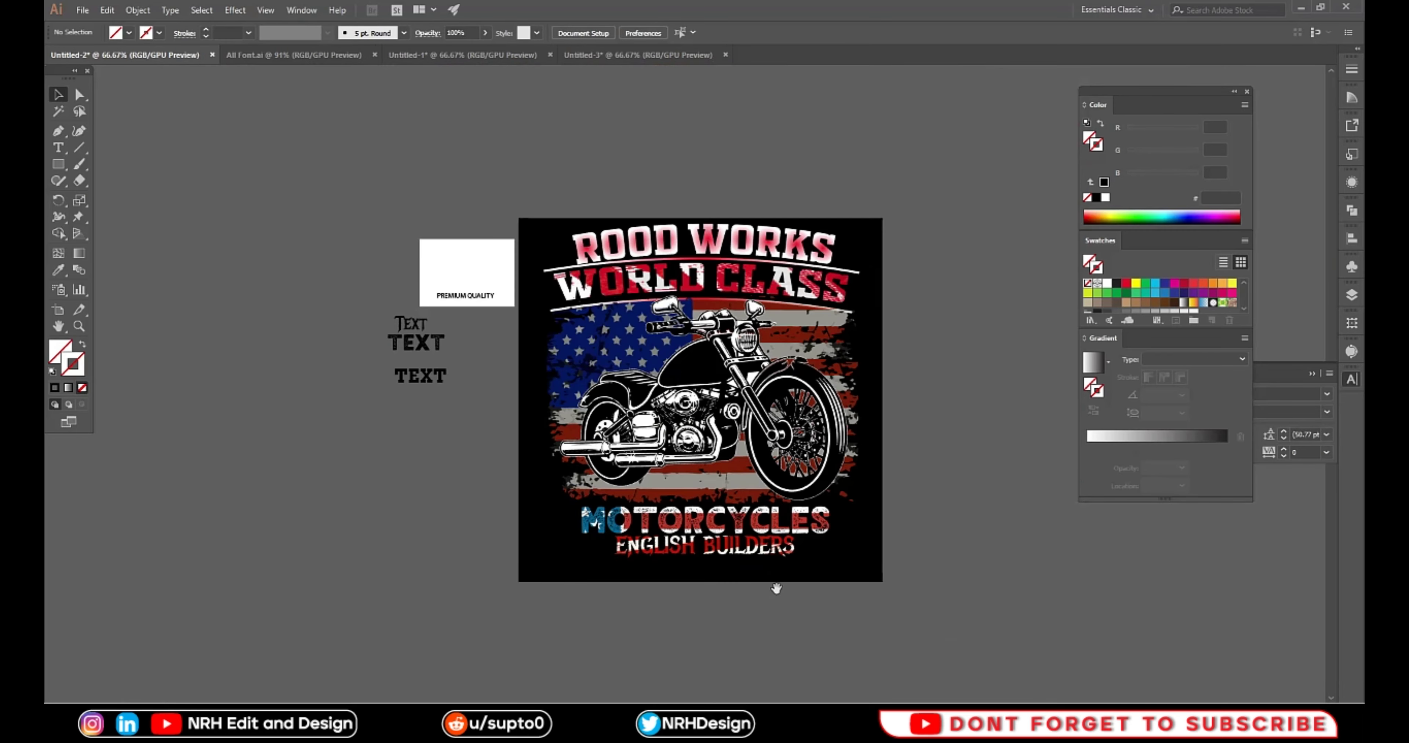
{"action": "scroll", "coordinate": [776, 601], "scroll_direction": "up", "scroll_amount": 1}
{"action": "scroll", "coordinate": [773, 602], "scroll_direction": "up", "scroll_amount": 1}
{"action": "scroll", "coordinate": [766, 598], "scroll_direction": "down", "scroll_amount": 1}
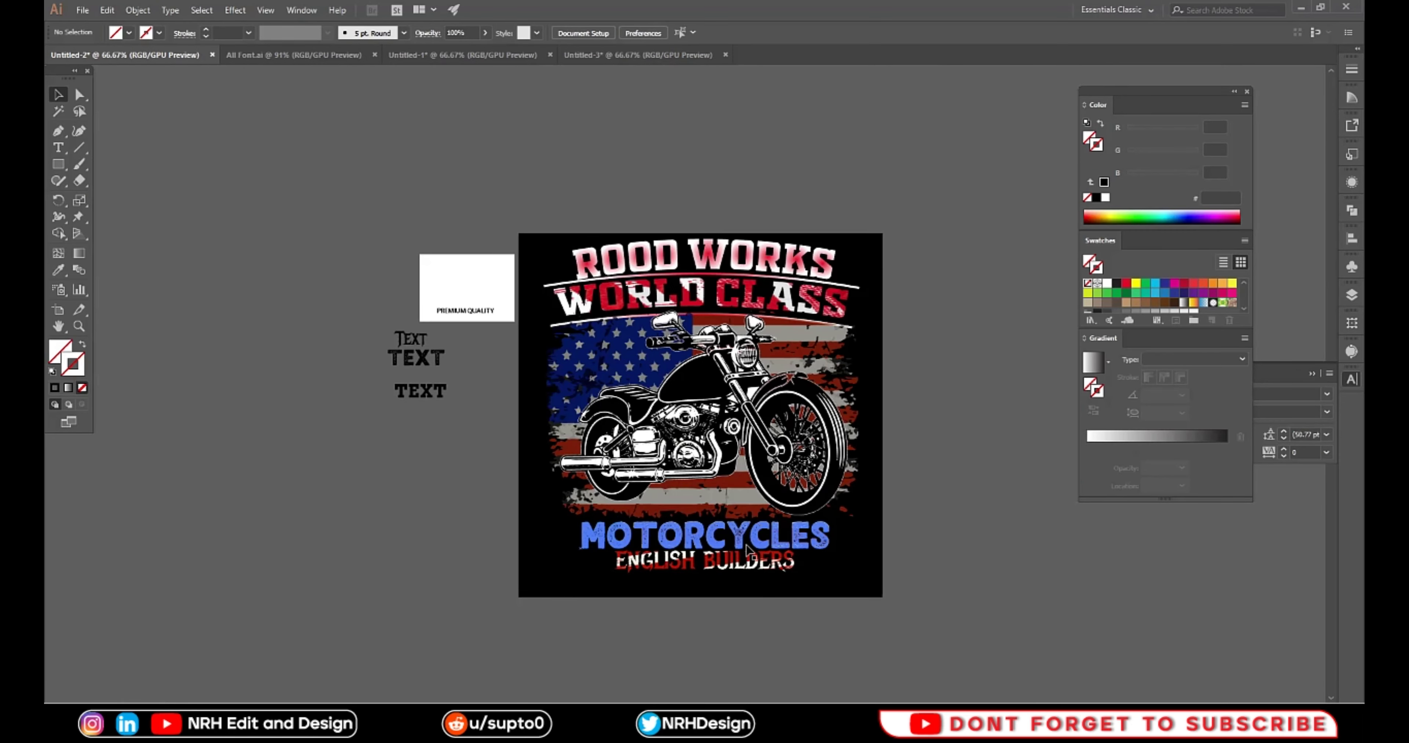
{"action": "left_click", "coordinate": [729, 504]}
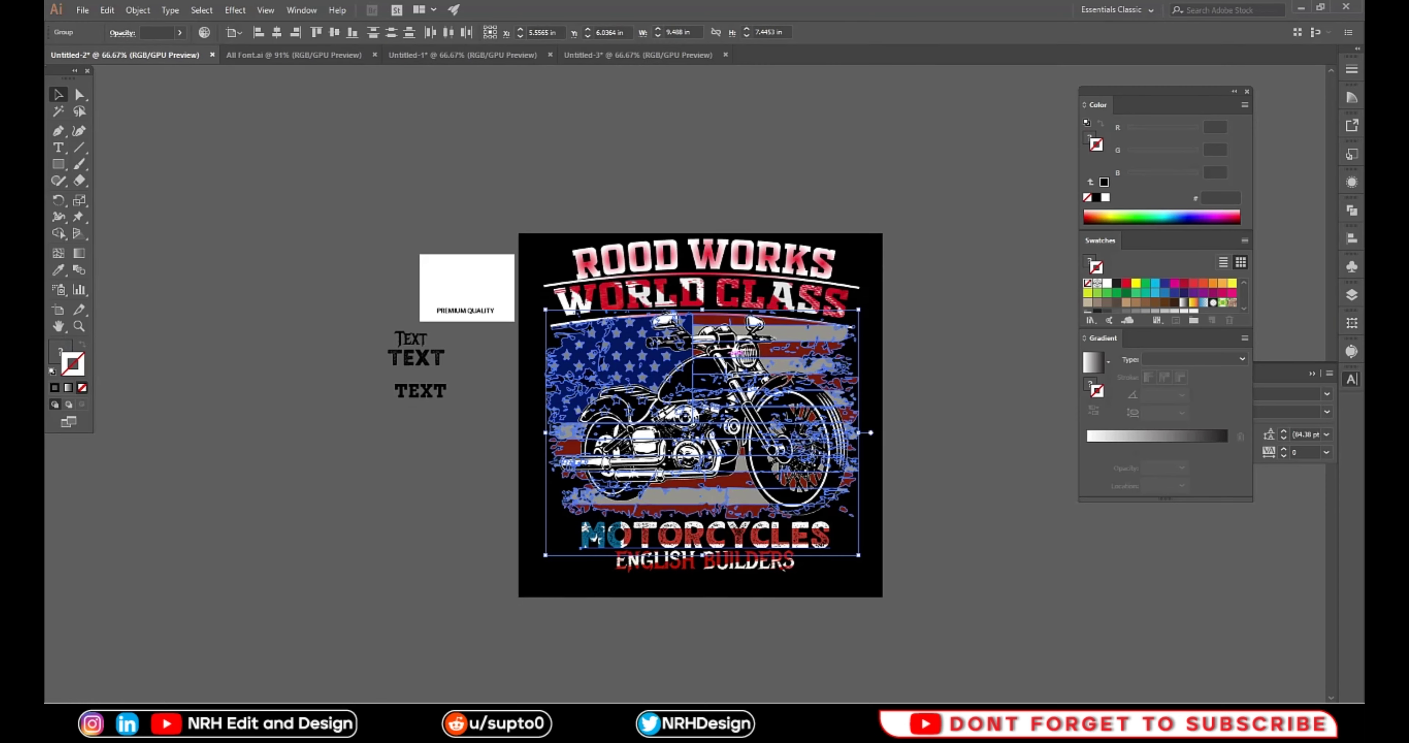
{"action": "left_click", "coordinate": [730, 378]}
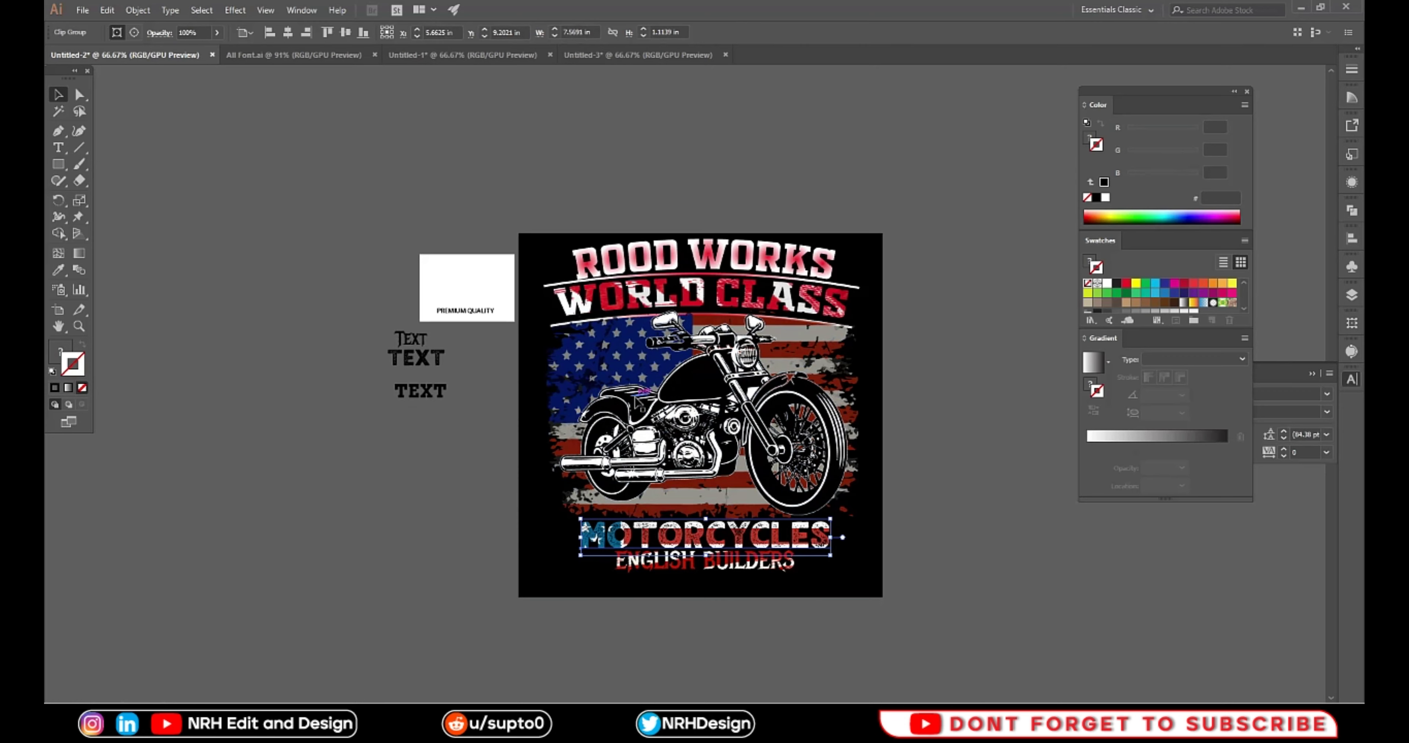
{"action": "left_click", "coordinate": [591, 356]}
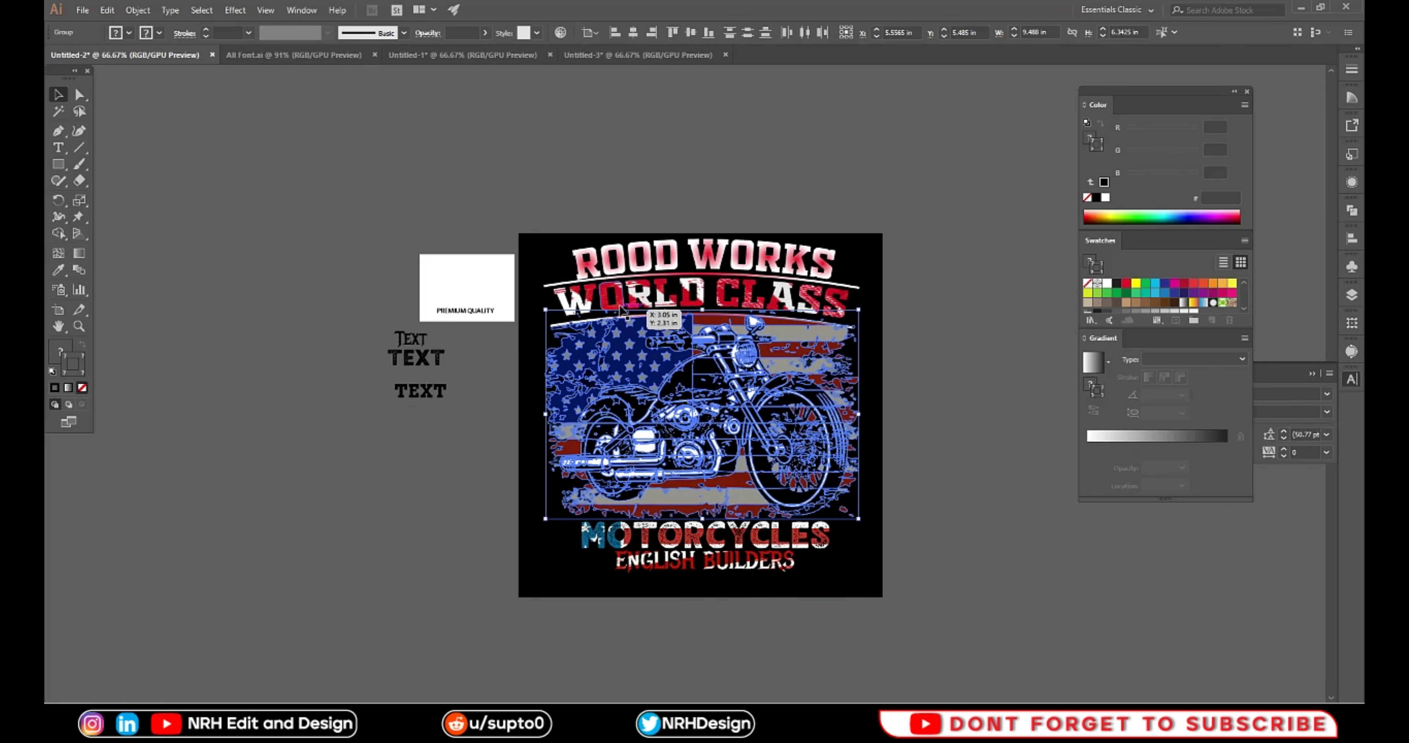
{"action": "left_click", "coordinate": [629, 300], "text": "shift"}
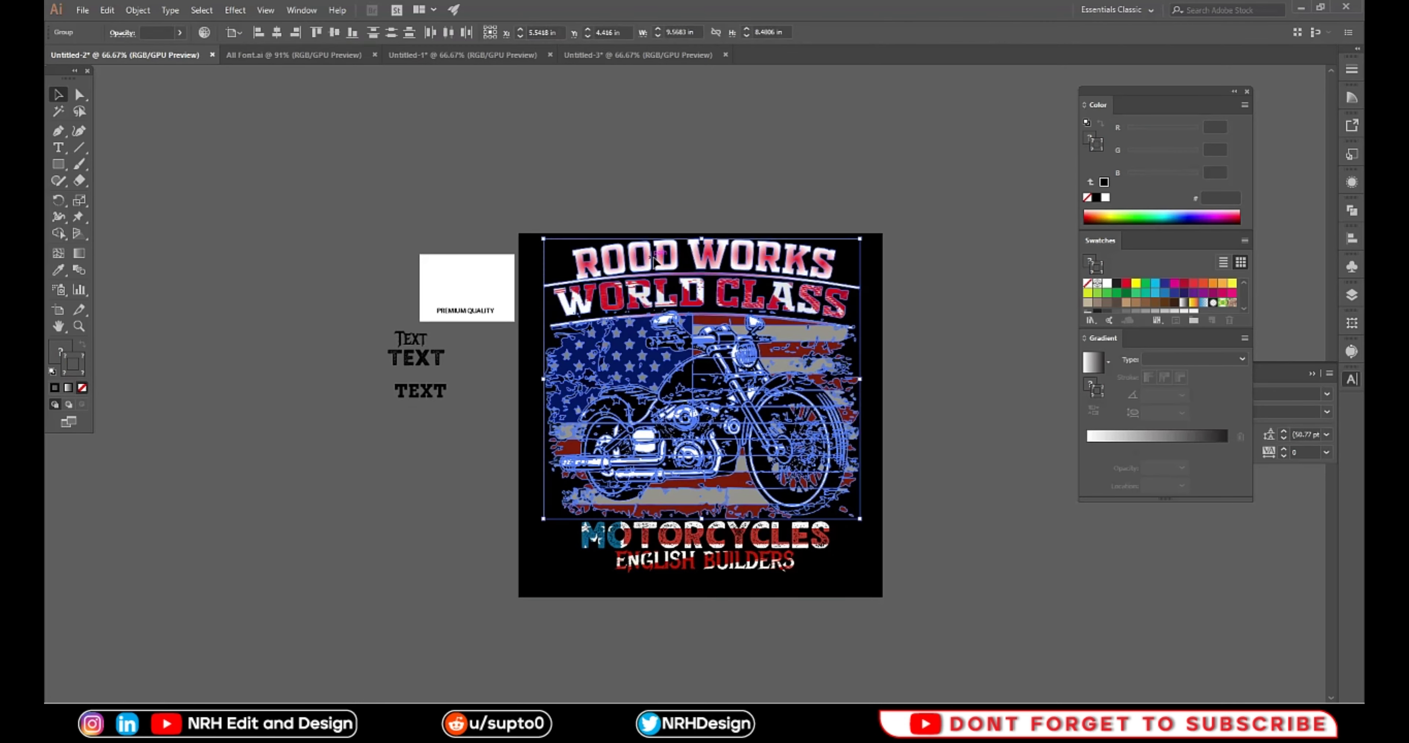
{"action": "left_click_drag", "start_coordinate": [654, 260], "coordinate": [653, 267]}
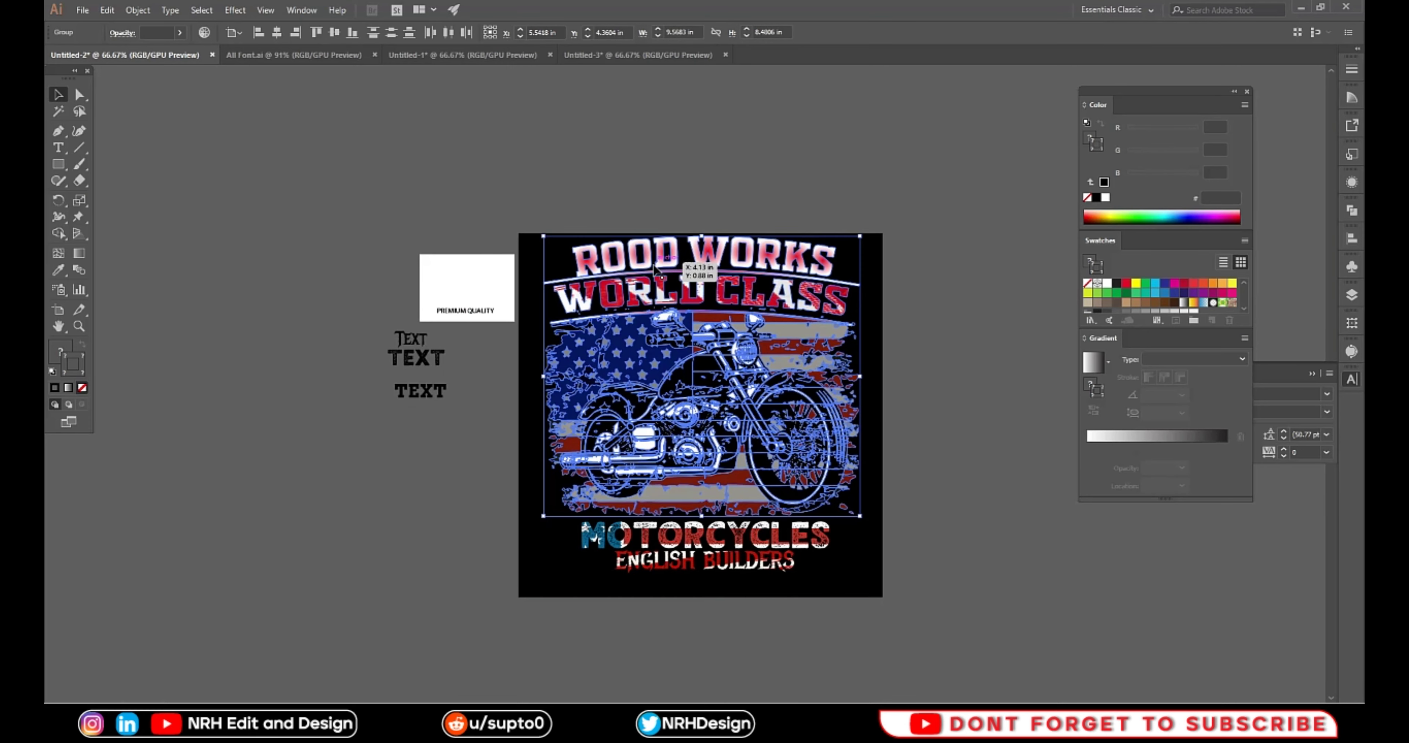
{"action": "left_click", "coordinate": [1054, 555]}
{"action": "left_click", "coordinate": [787, 551]}
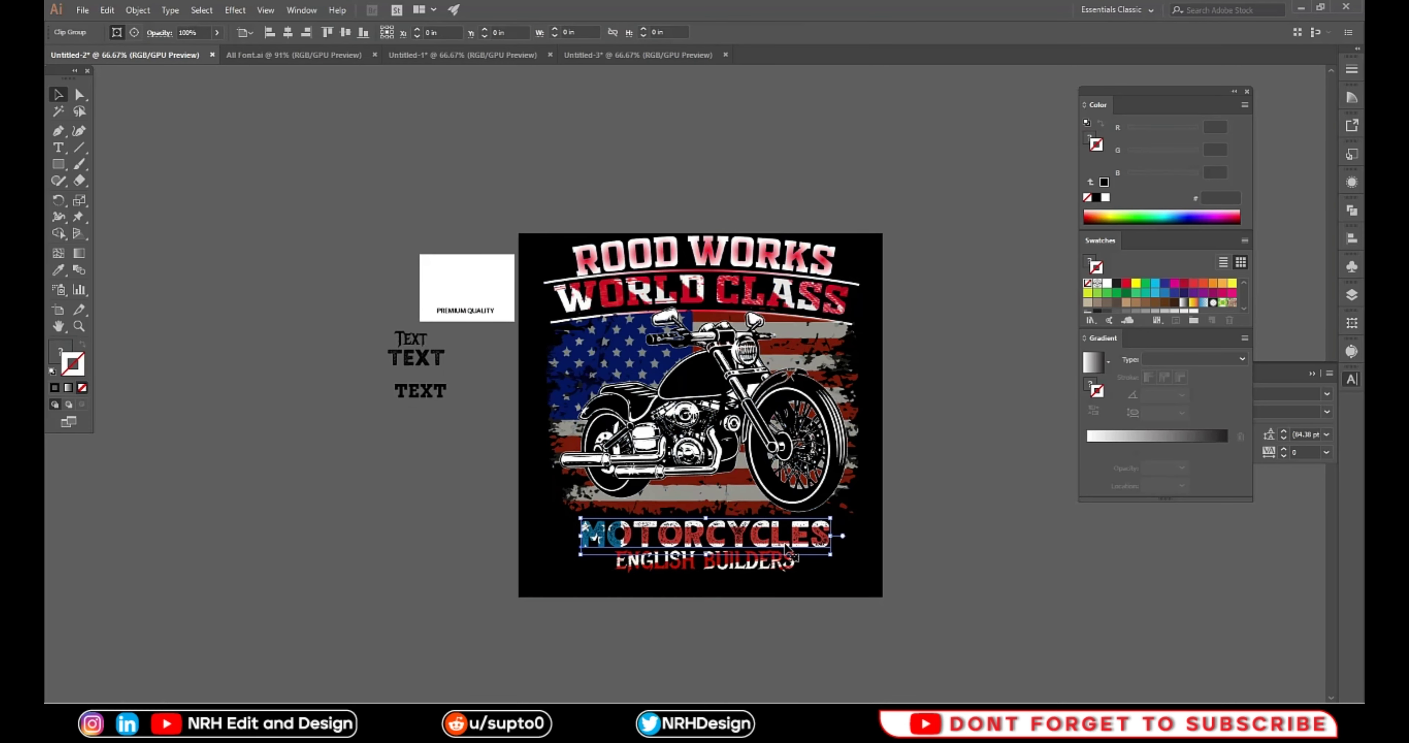
{"action": "left_click_drag", "start_coordinate": [788, 551], "coordinate": [788, 547]}
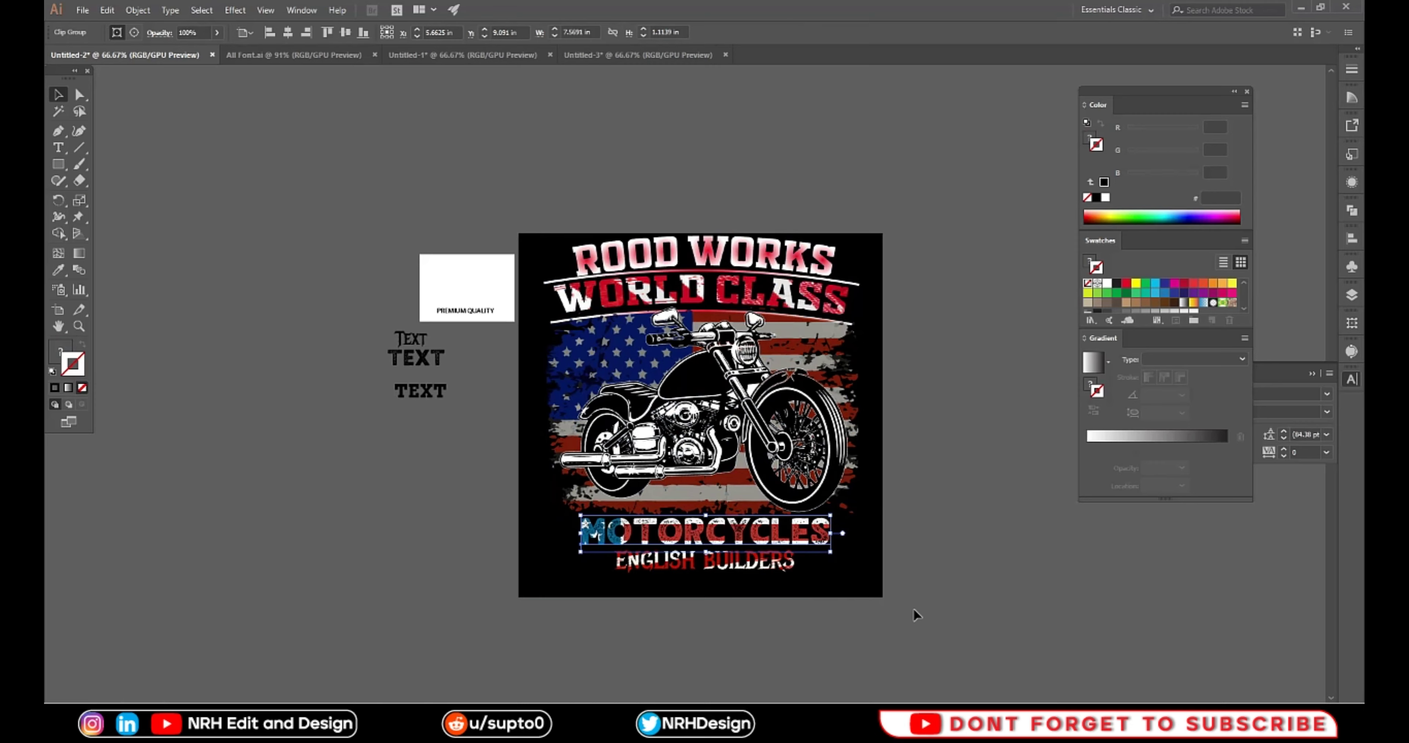
Enlarge ENGLISH BUILDERS to about 6.28 in wide, centred under MOTORCYCLES
{"action": "left_click", "coordinate": [931, 606]}
{"action": "left_click", "coordinate": [744, 572]}
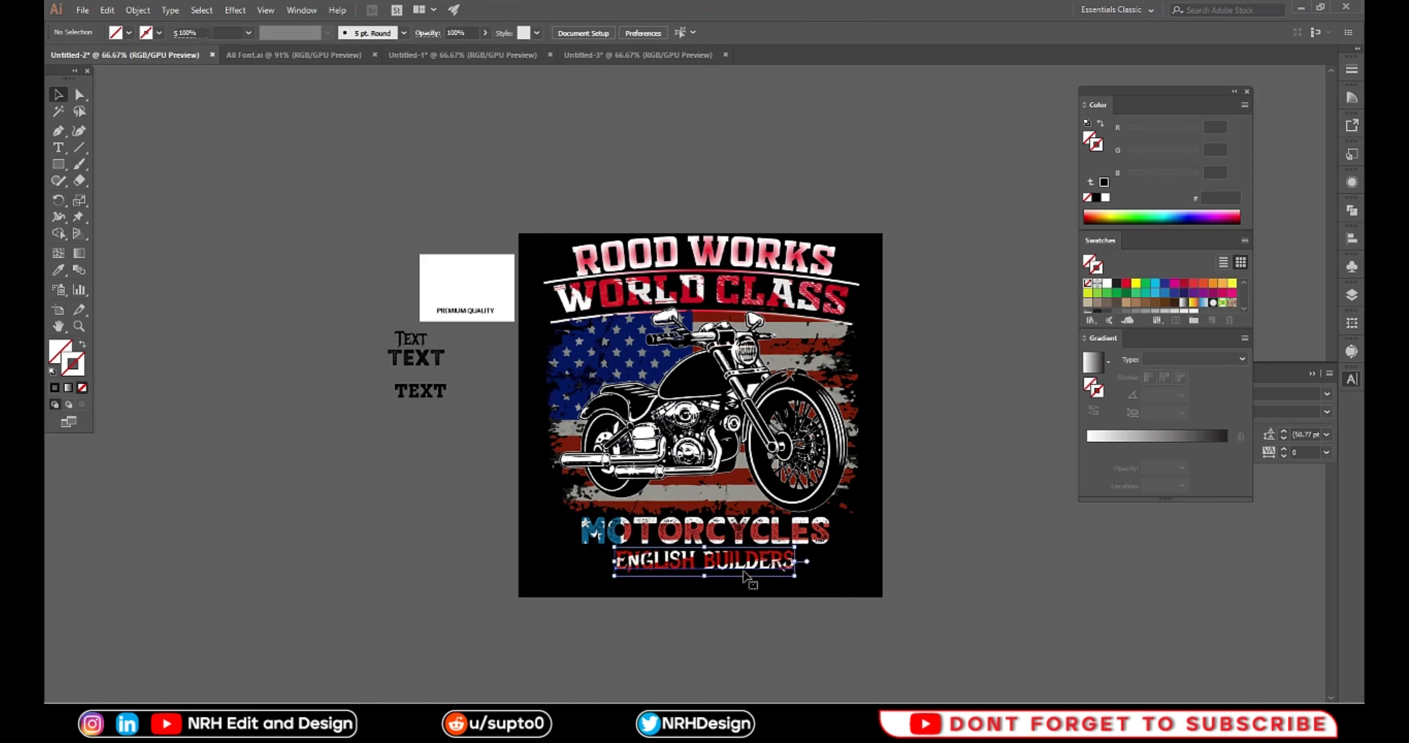
{"action": "left_click_drag", "start_coordinate": [794, 576], "coordinate": [809, 609]}
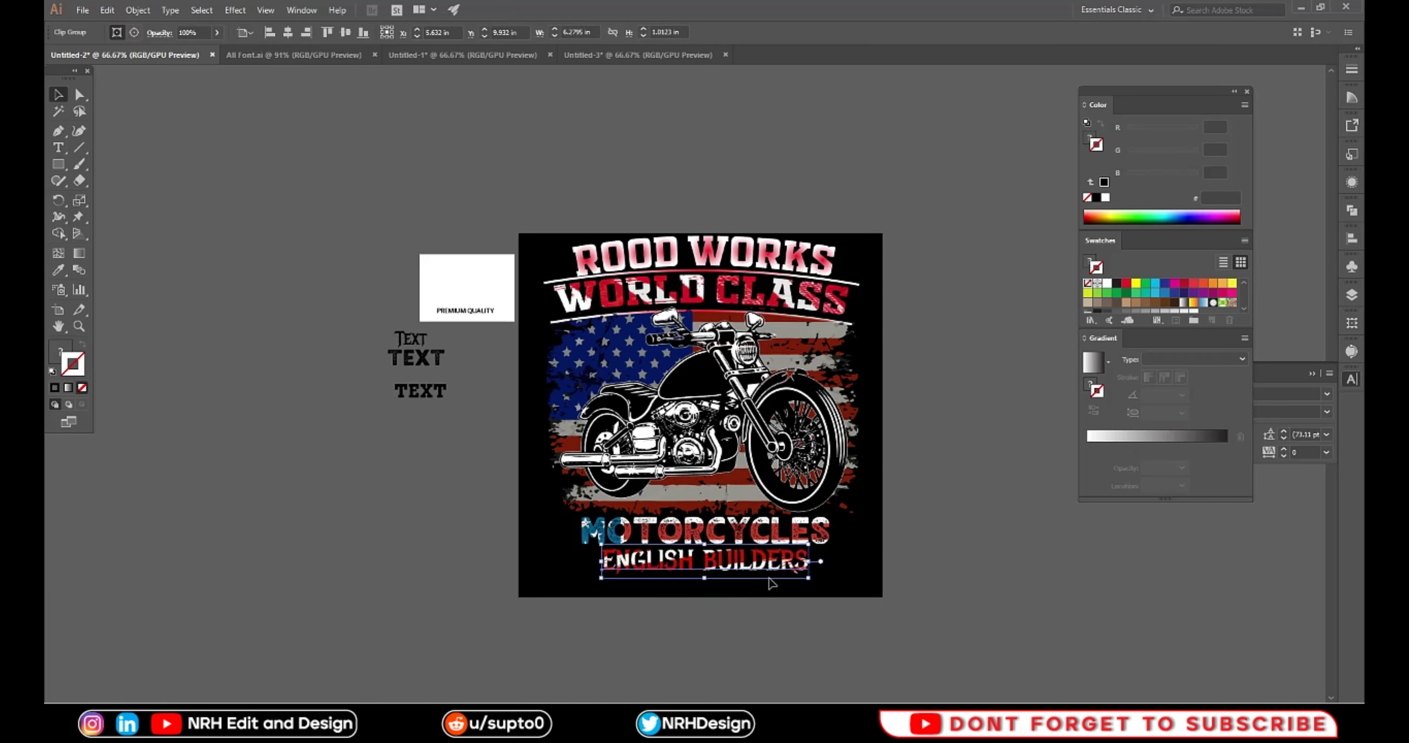
{"action": "left_click", "coordinate": [743, 642]}
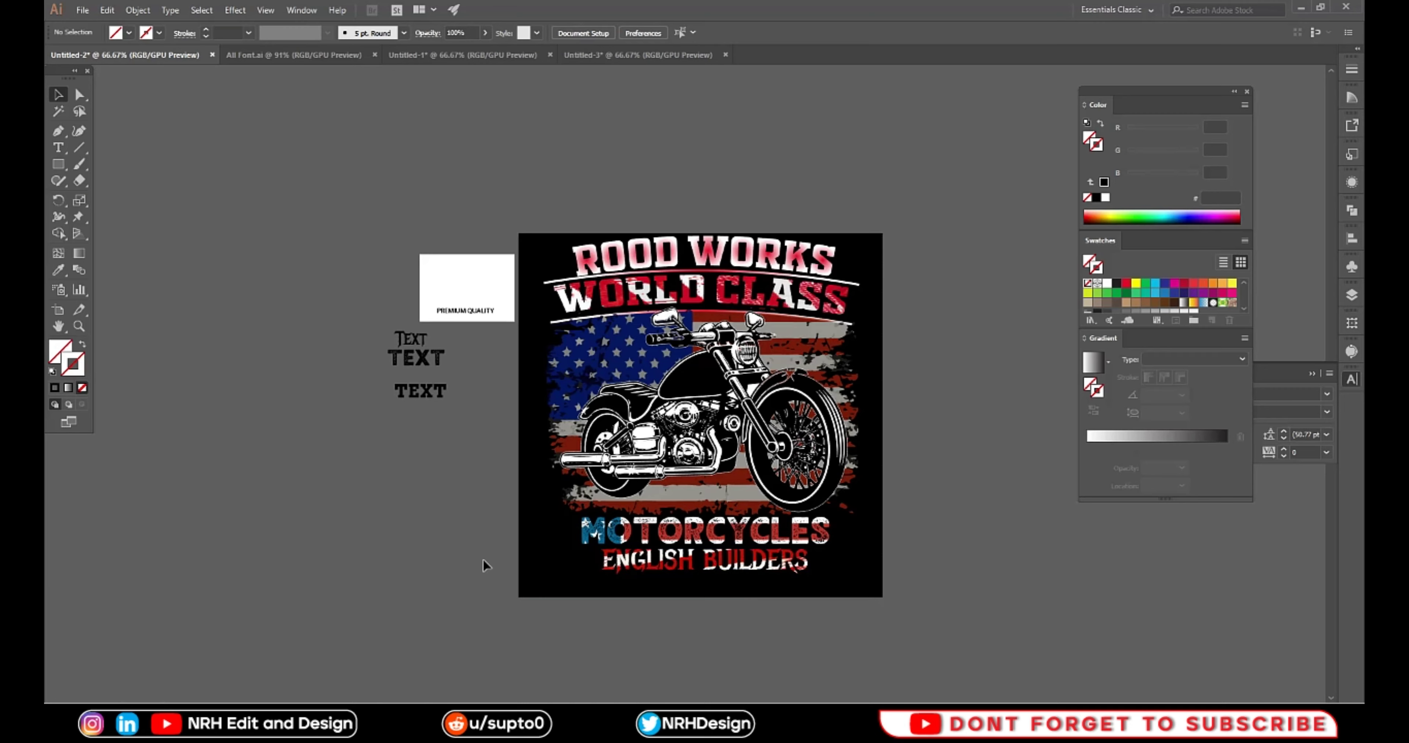
{"action": "left_click", "coordinate": [766, 565]}
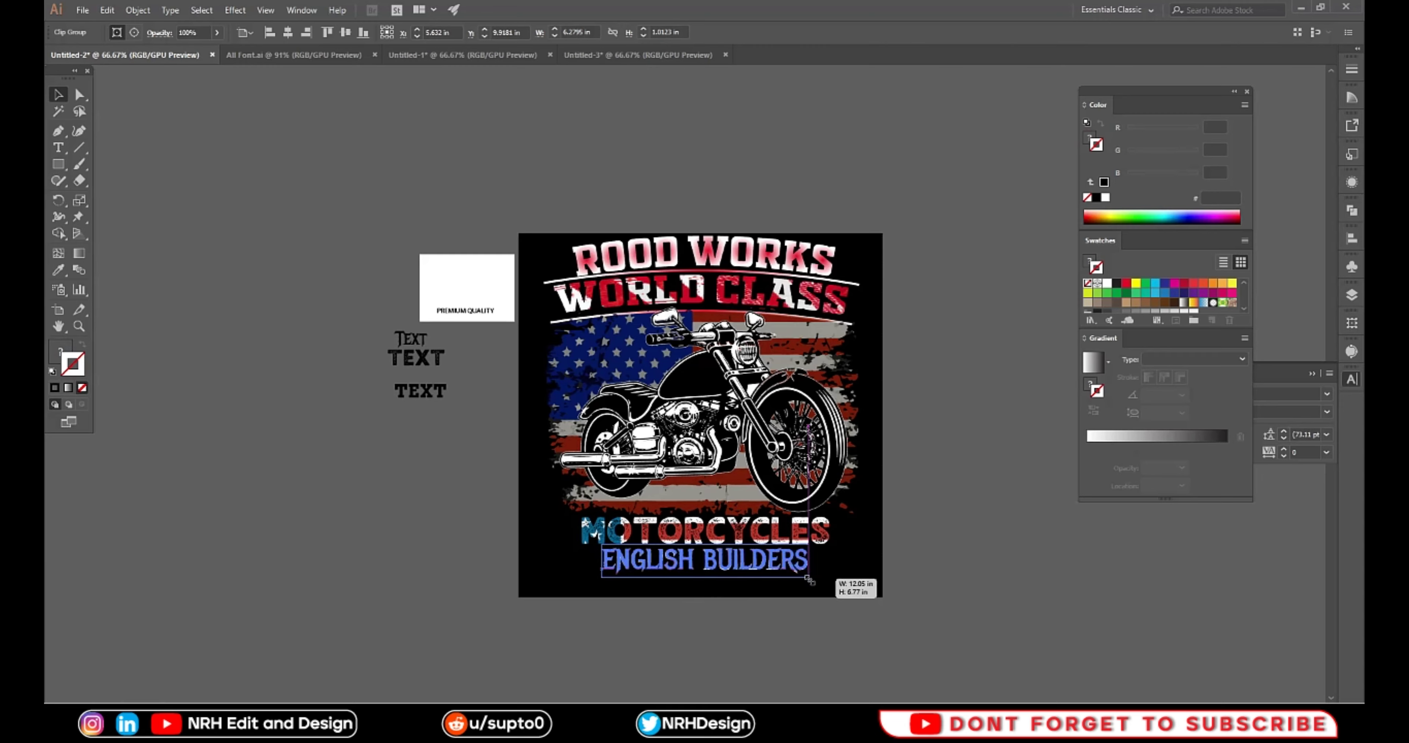
{"action": "left_click", "coordinate": [793, 622]}
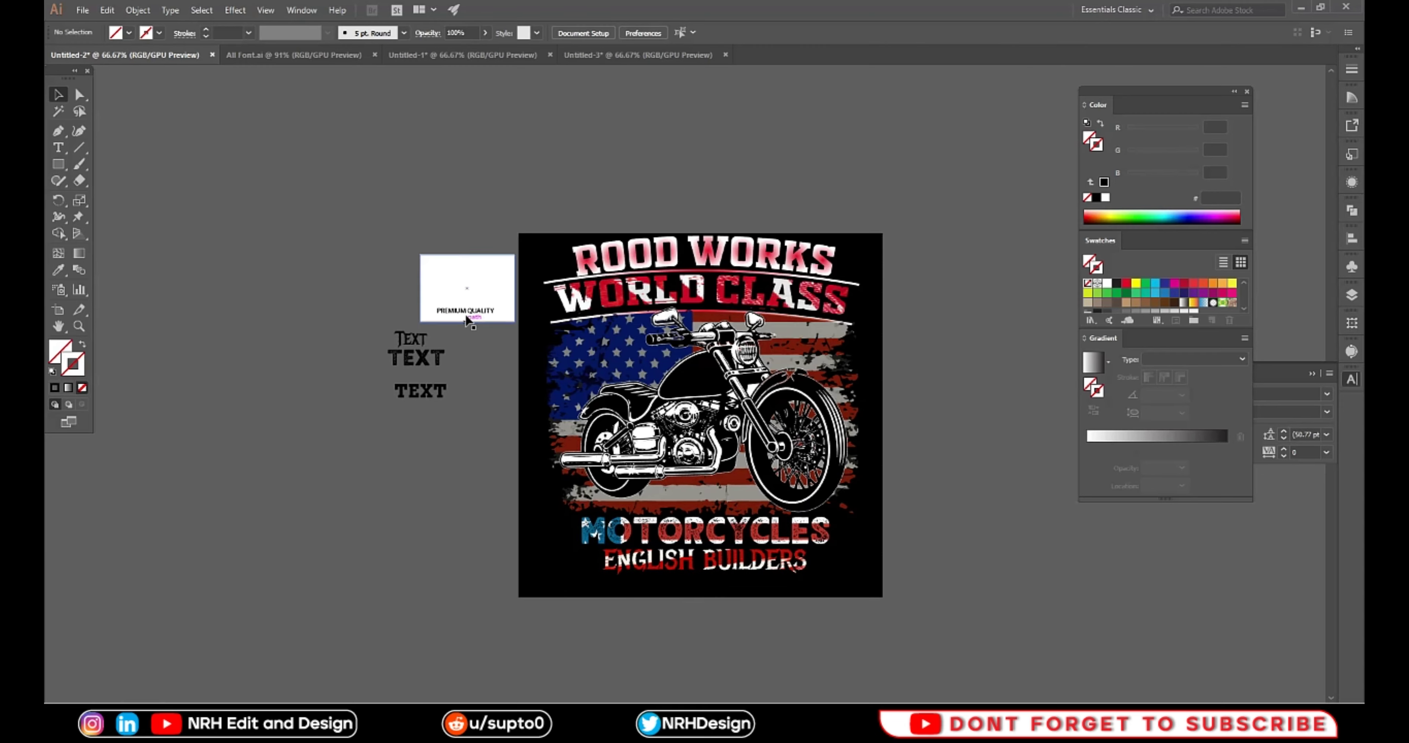
Move PREMIUM QUALITY under ENGLISH BUILDERS, shrink it slightly, and convert it to outlines
{"action": "mouse_move", "coordinate": [468, 319]}
{"action": "left_mouse_down"}
{"action": "mouse_move", "coordinate": [706, 586]}
{"action": "mouse_move", "coordinate": [779, 604]}
{"action": "left_mouse_up"}
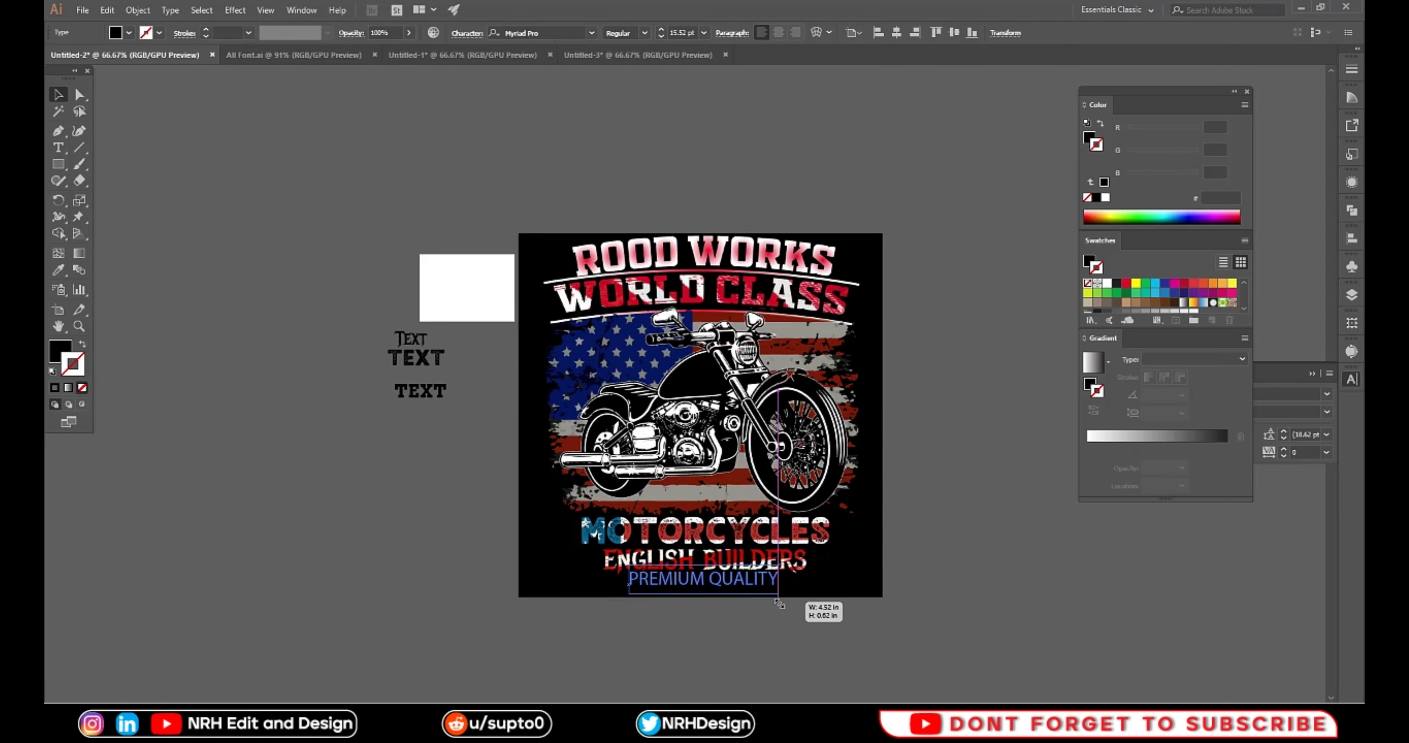
{"action": "left_click_drag", "start_coordinate": [779, 604], "coordinate": [771, 597]}
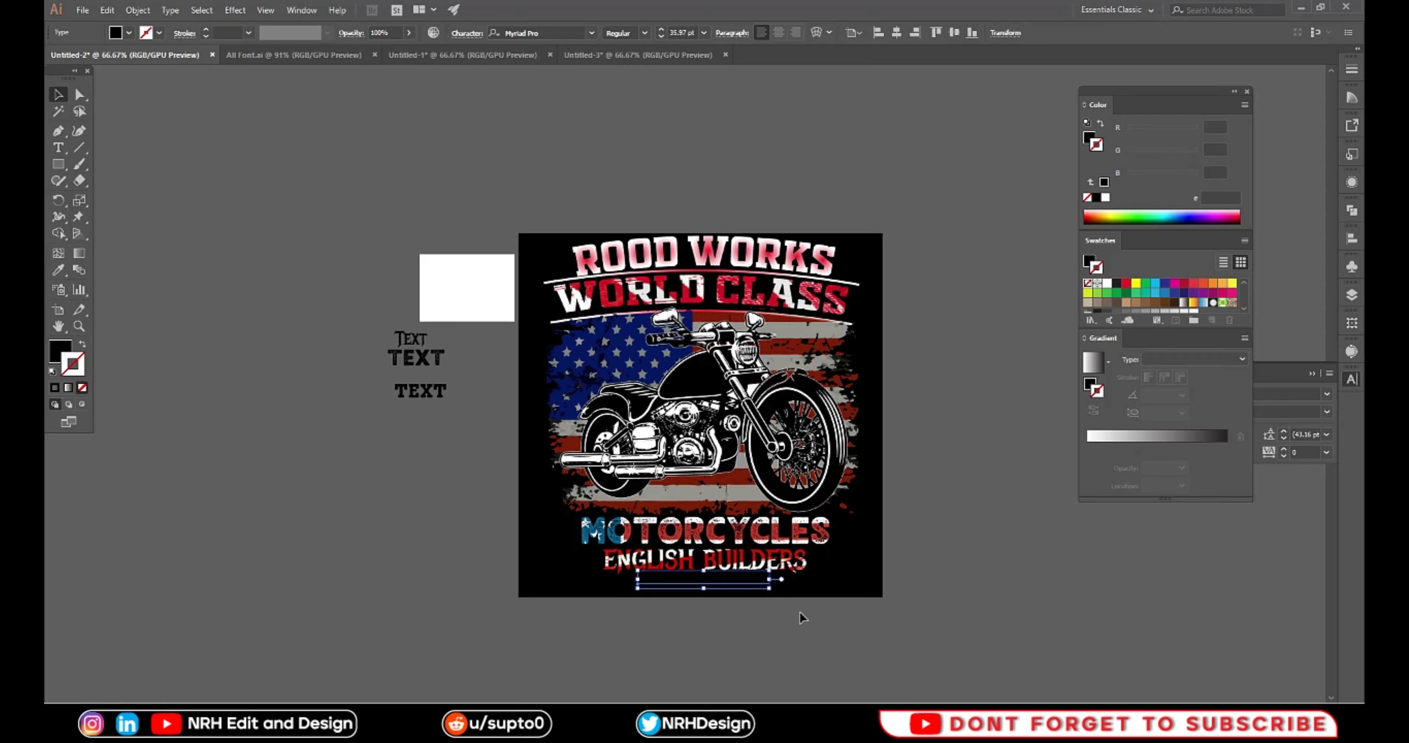
{"action": "right_click", "coordinate": [760, 583]}
{"action": "left_click", "coordinate": [809, 419]}
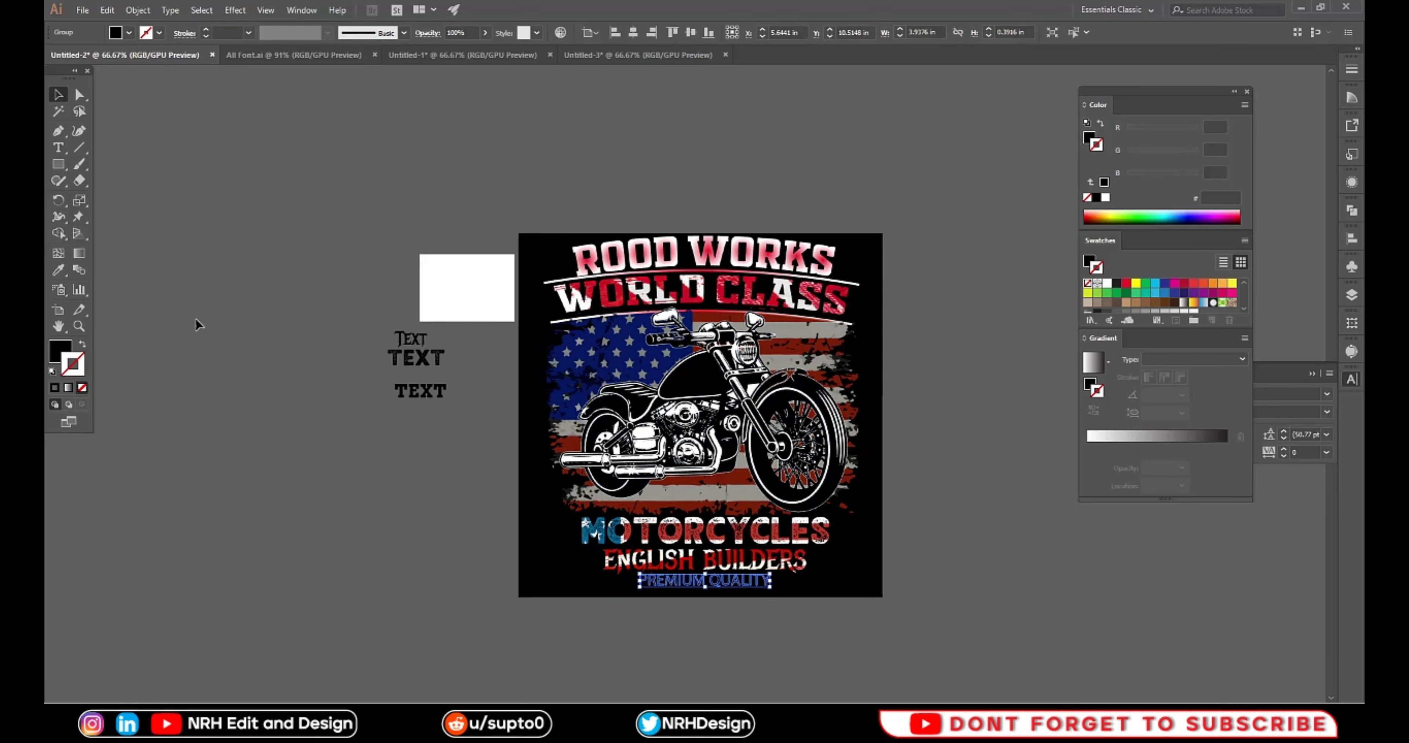
Apply a gradient swatch to PREMIUM QUALITY and make both gradient stops red
{"action": "scroll", "coordinate": [1128, 287], "scroll_direction": "down", "scroll_amount": 2}
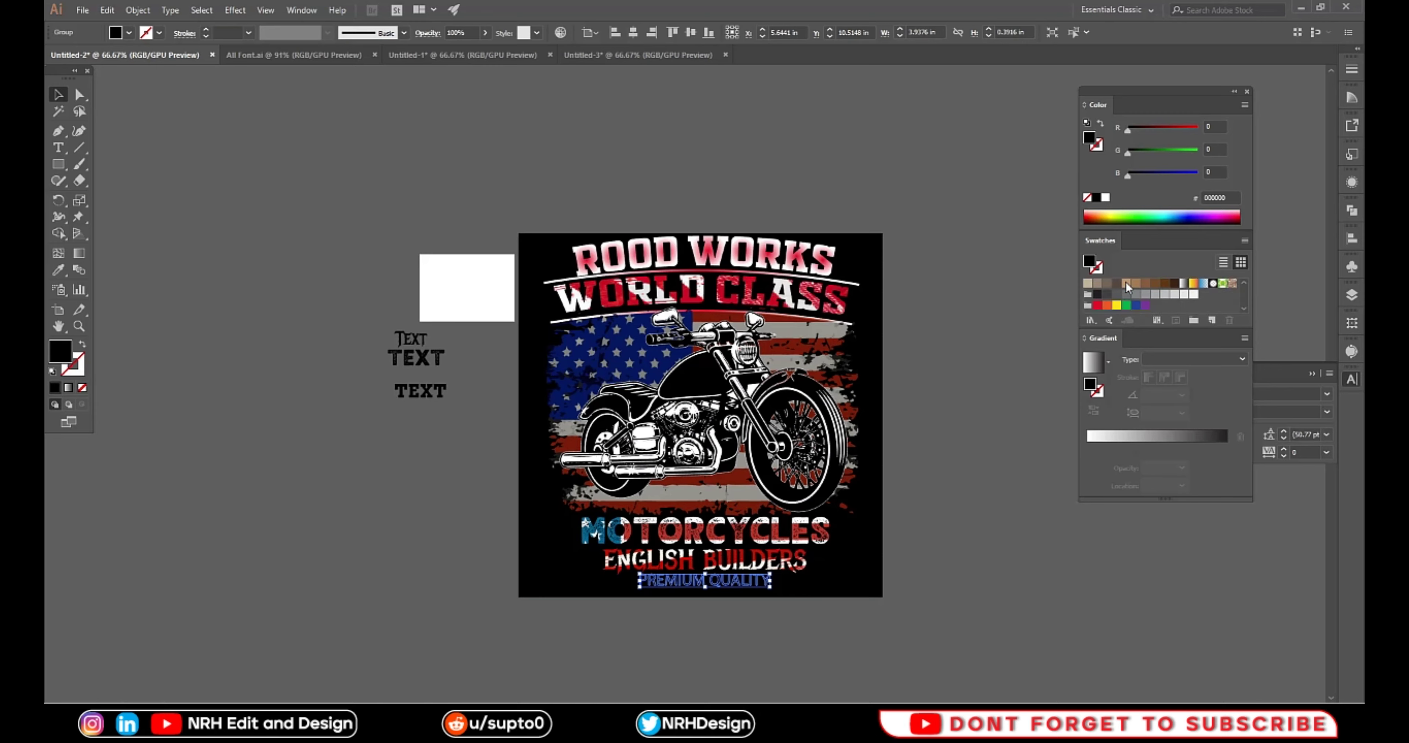
{"action": "left_click", "coordinate": [1089, 447]}
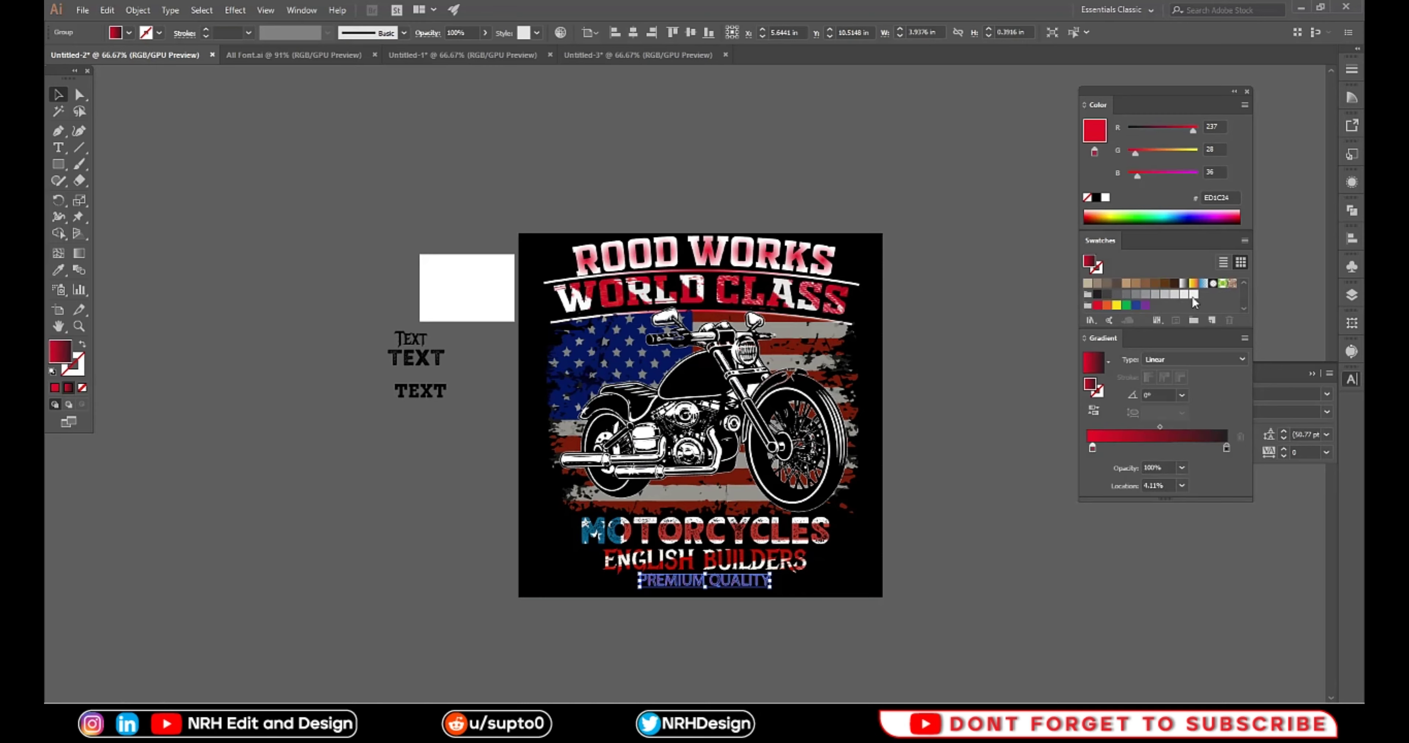
{"action": "scroll", "coordinate": [1185, 295], "scroll_direction": "up", "scroll_amount": 2}
{"action": "left_click_drag", "start_coordinate": [1184, 285], "coordinate": [1226, 446]}
{"action": "left_click", "coordinate": [1021, 568]}
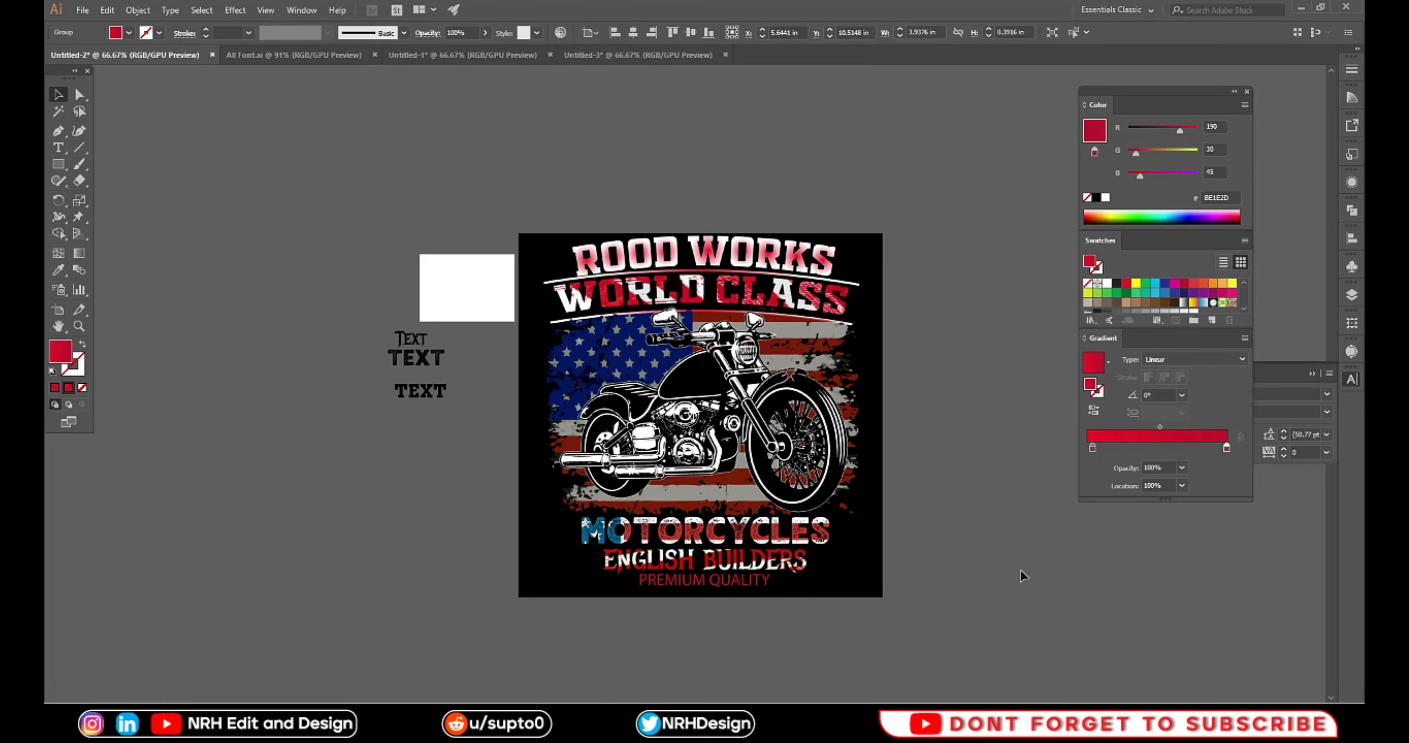
Run the red gradient vertically upward across PREMIUM QUALITY and fit the poster in view
{"action": "scroll", "coordinate": [703, 613], "scroll_direction": "up", "scroll_amount": 3}
{"action": "left_click", "coordinate": [753, 522]}
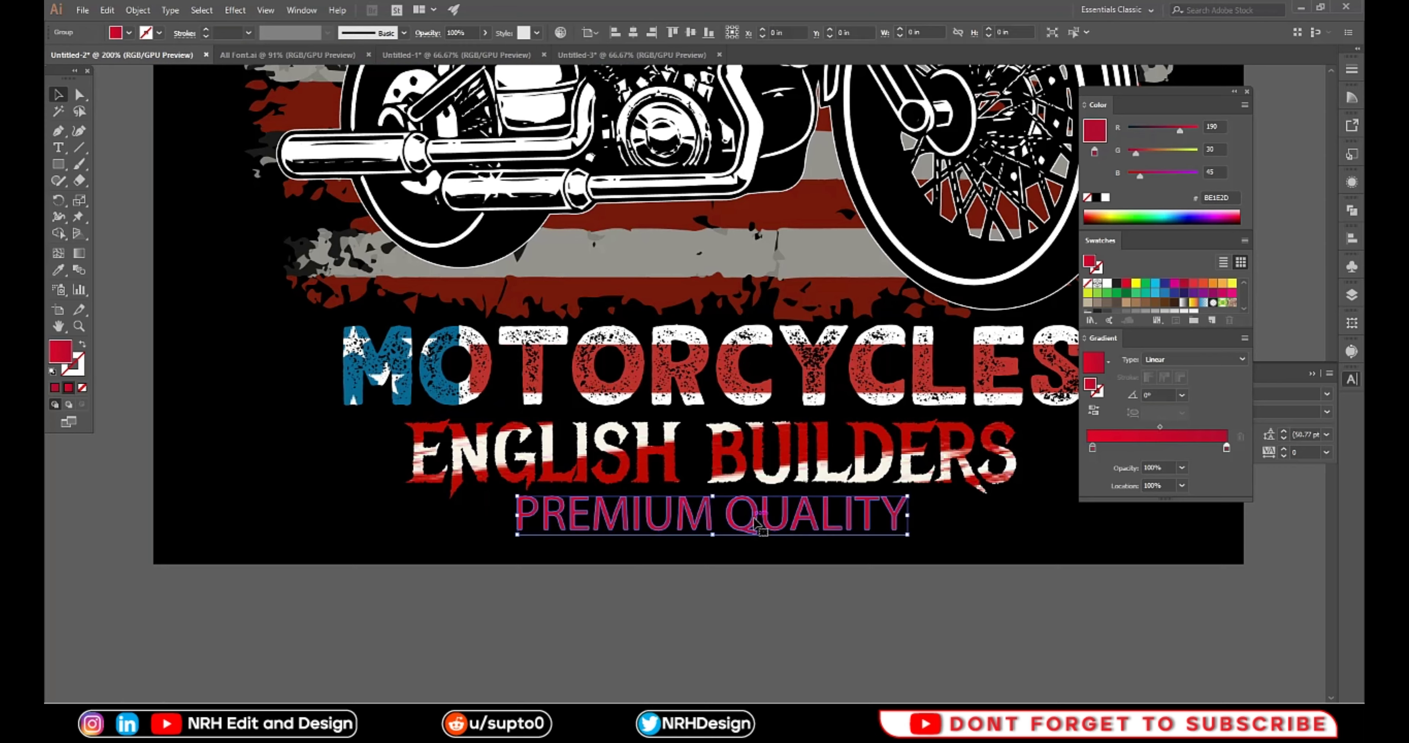
{"action": "left_click", "coordinate": [80, 253]}
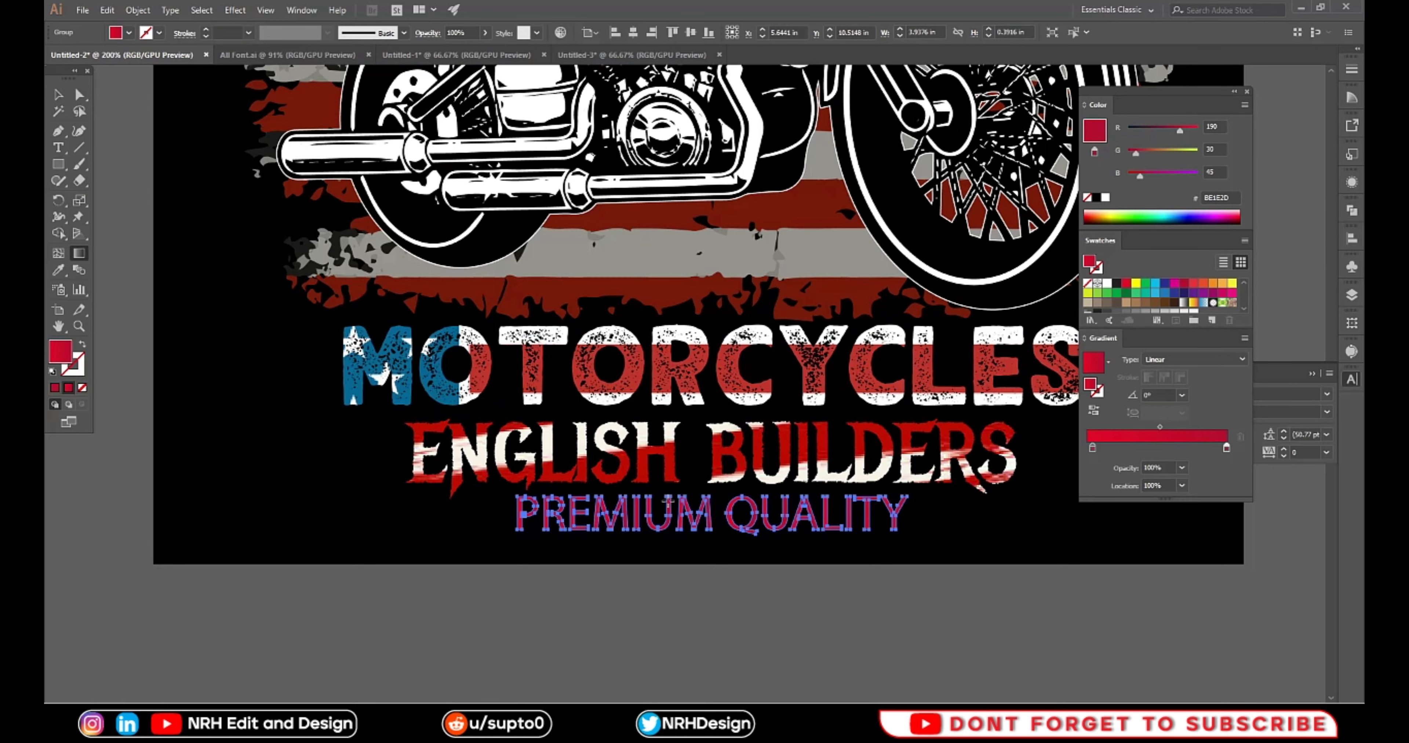
{"action": "left_click_drag", "start_coordinate": [681, 496], "coordinate": [680, 548]}
{"action": "left_click_drag", "start_coordinate": [709, 530], "coordinate": [709, 498]}
{"action": "left_click", "coordinate": [56, 97]}
{"action": "left_click", "coordinate": [143, 304]}
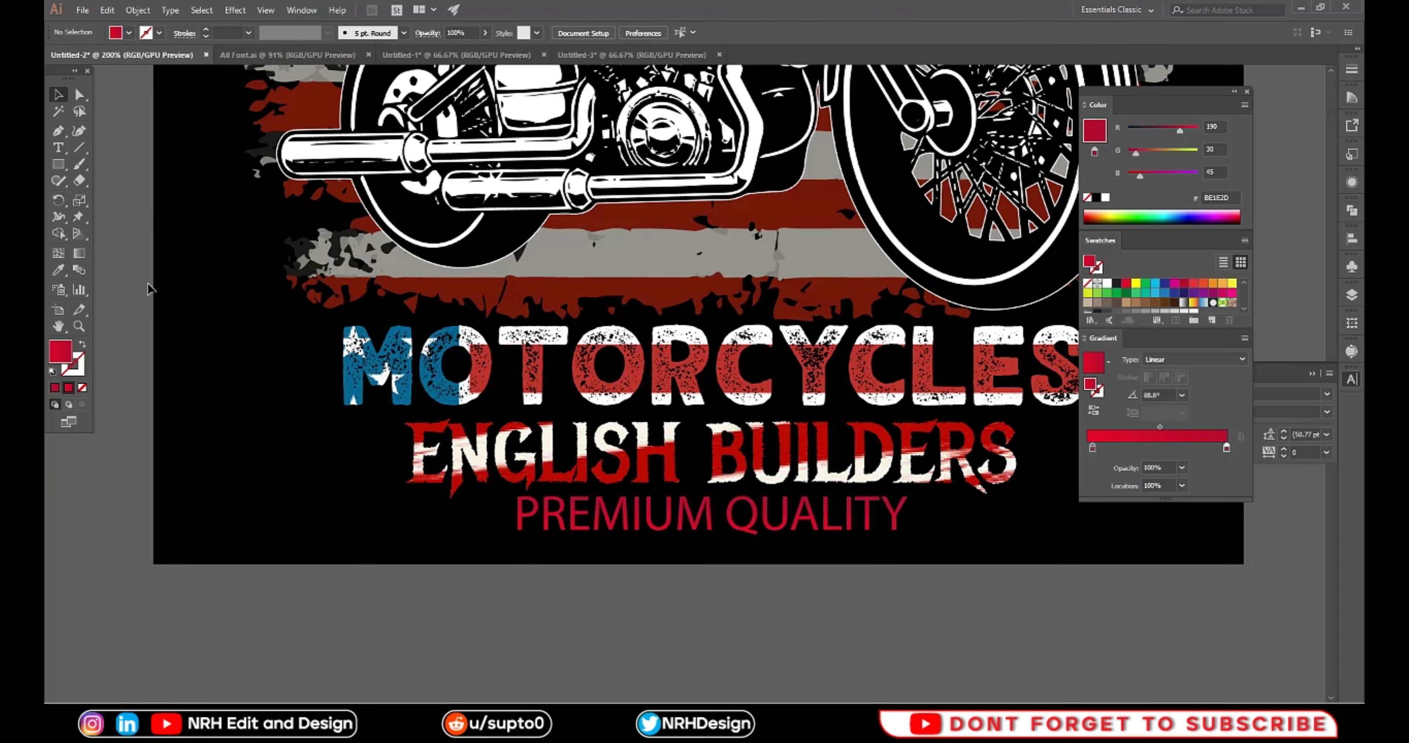
{"action": "key", "text": "ctrl+0"}
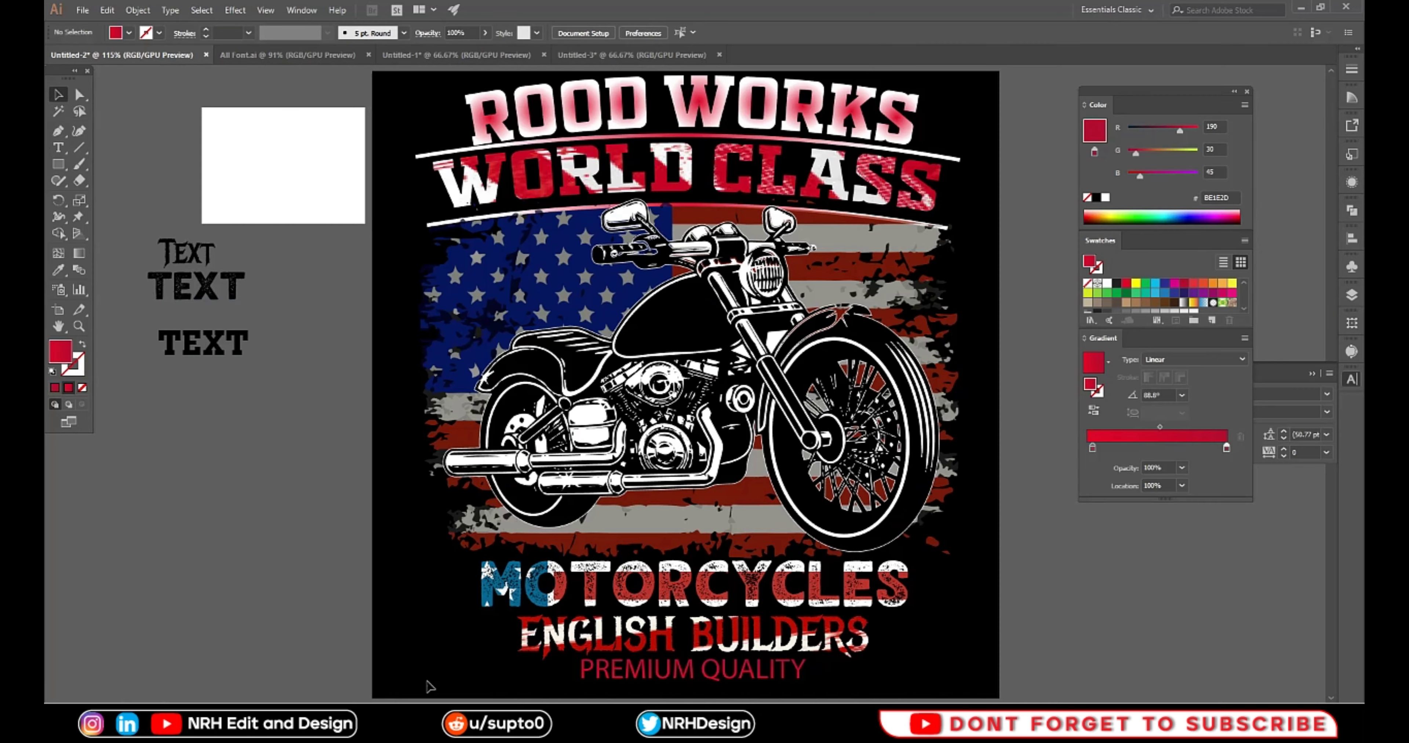
{"action": "left_click", "coordinate": [687, 678]}
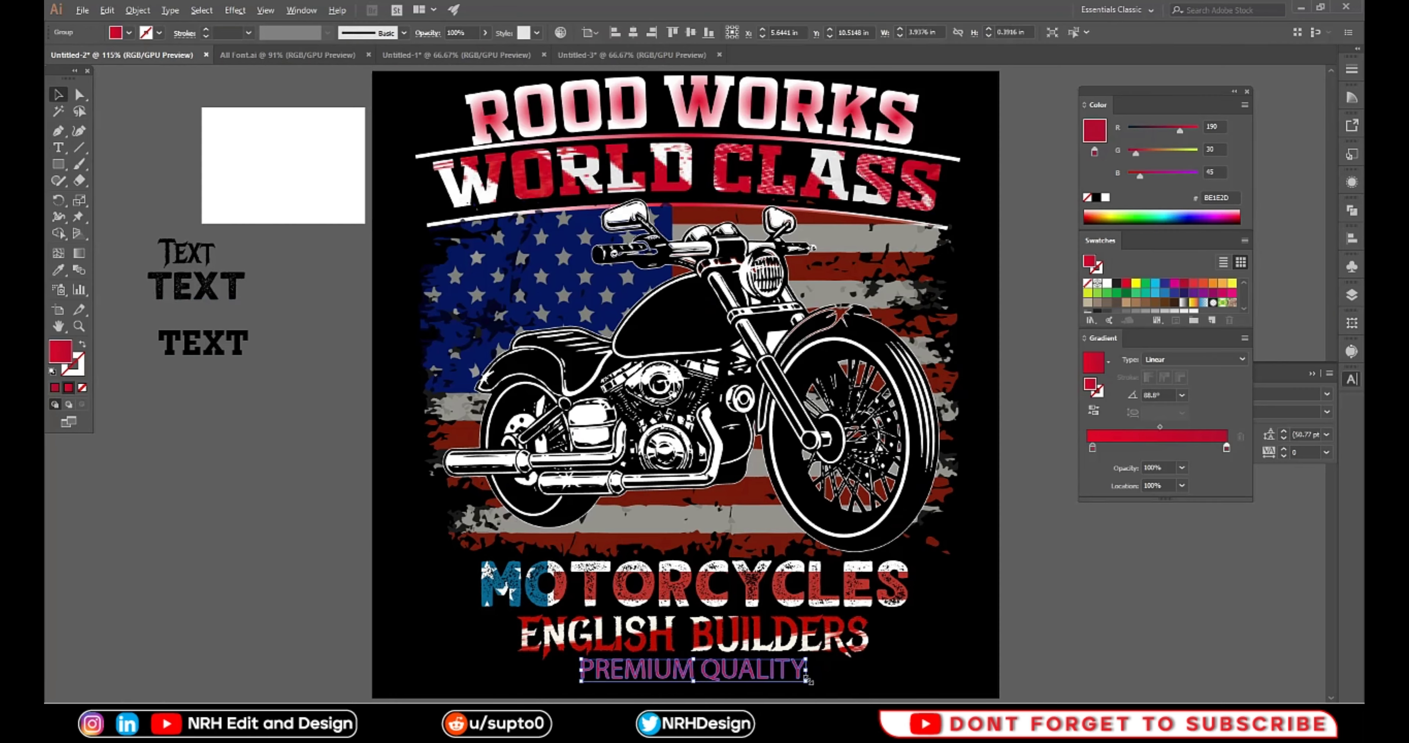
{"action": "left_click", "coordinate": [972, 664]}
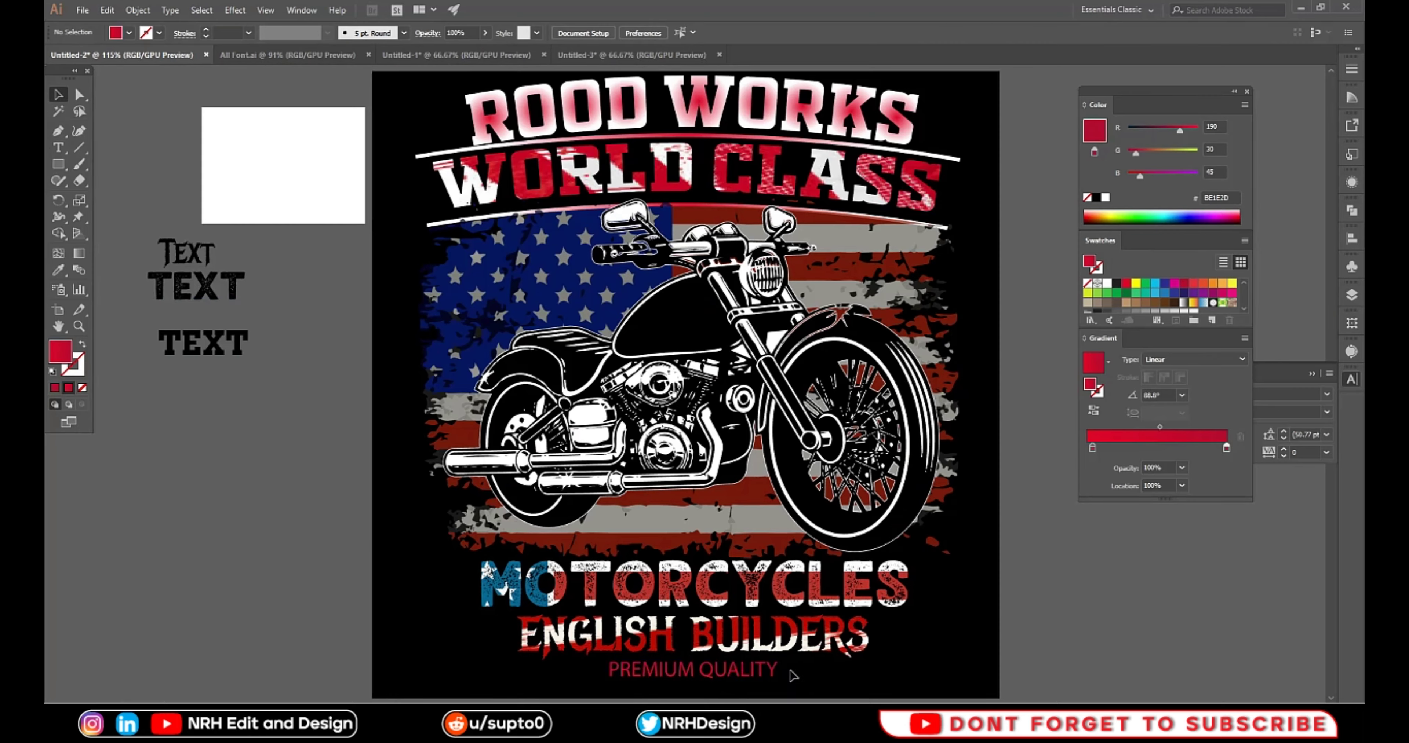
{"action": "left_click", "coordinate": [771, 673]}
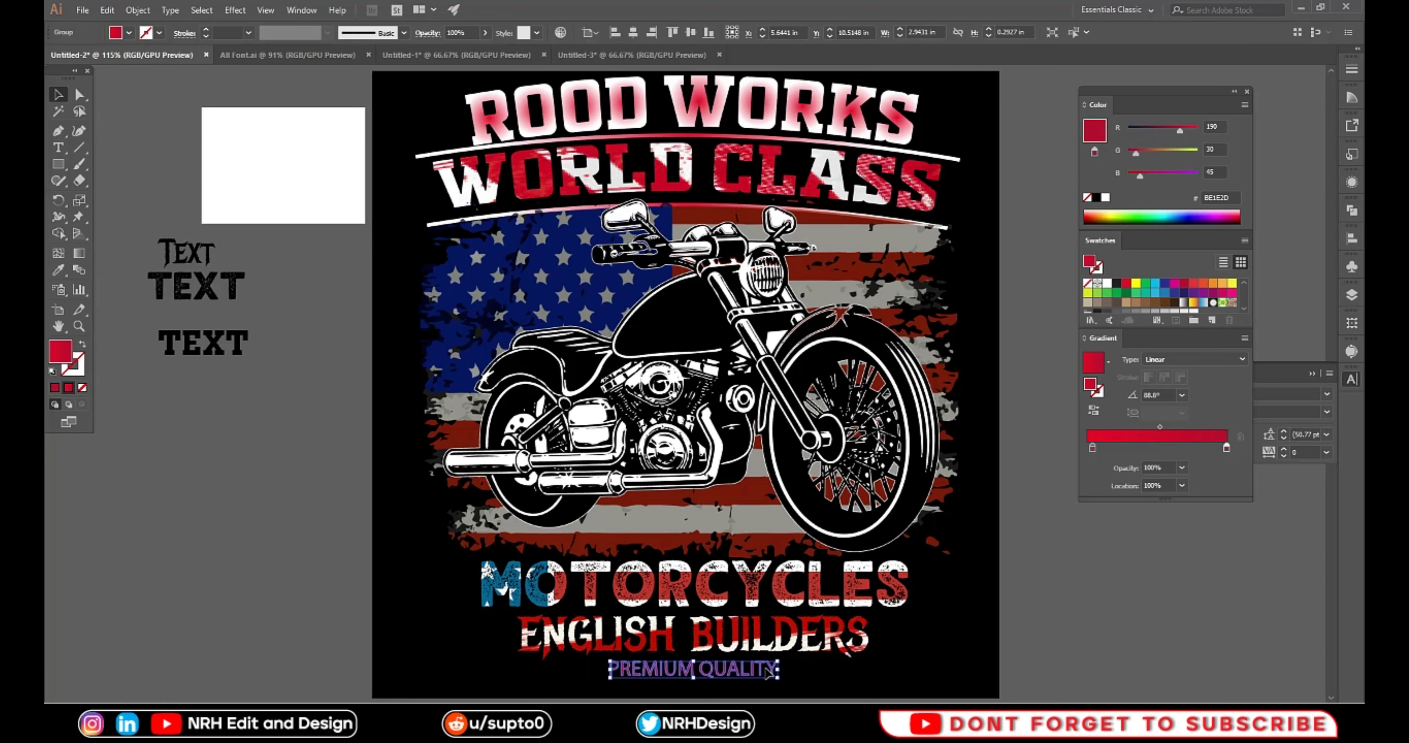
{"action": "left_click", "coordinate": [1022, 626]}
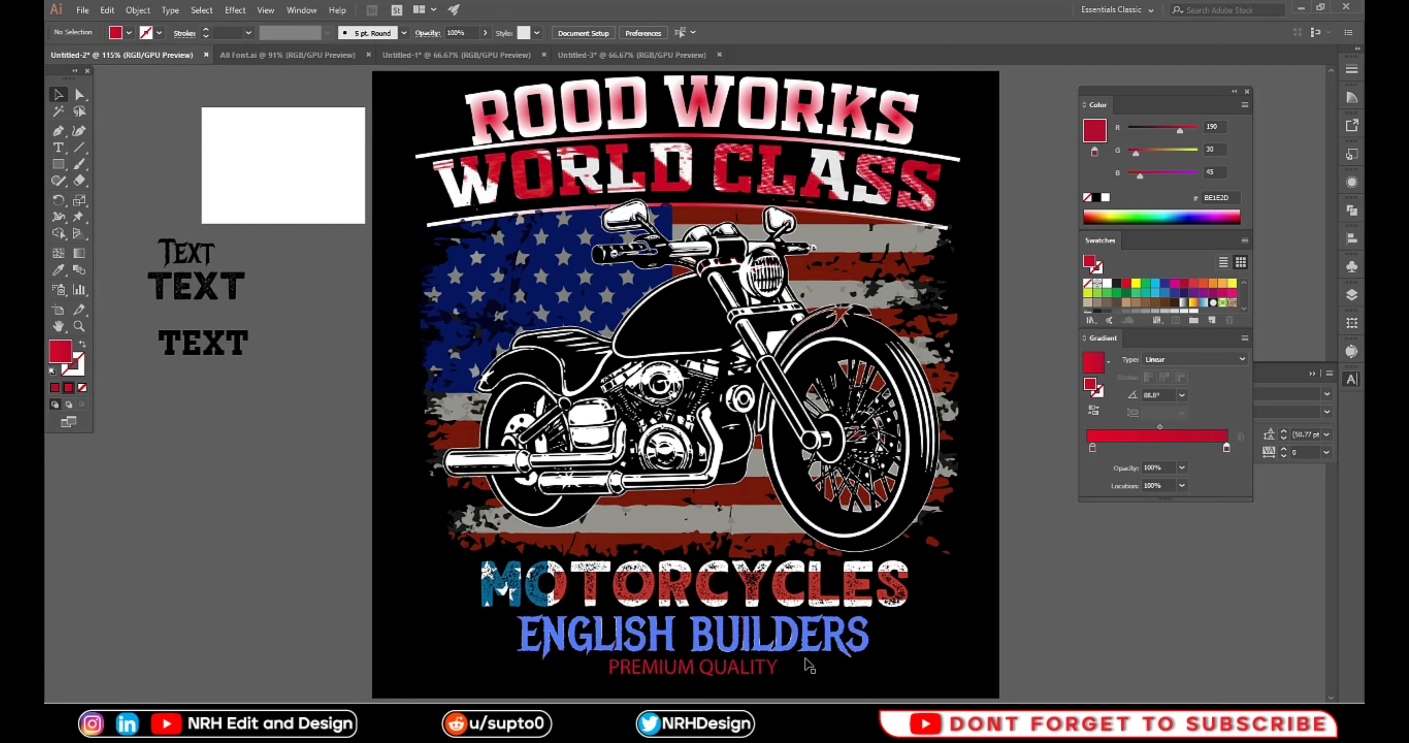